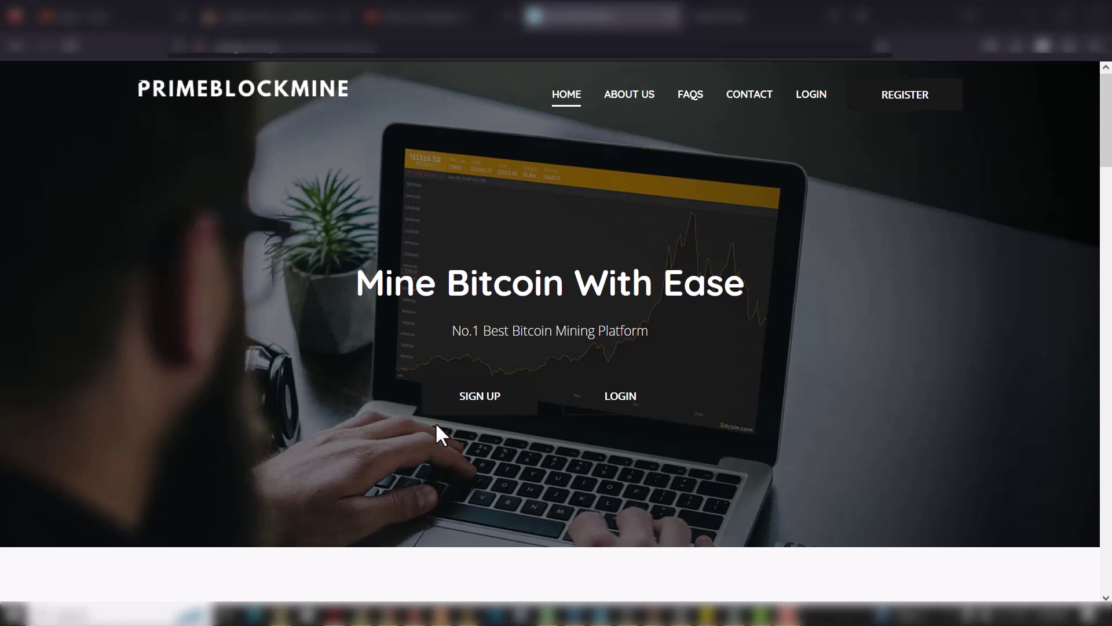
Scroll through the About Us page on Prime Block Miner, highlighting its opening paragraphs.
{"action": "scroll", "coordinate": [400, 348], "scroll_direction": "down", "scroll_amount": 7}
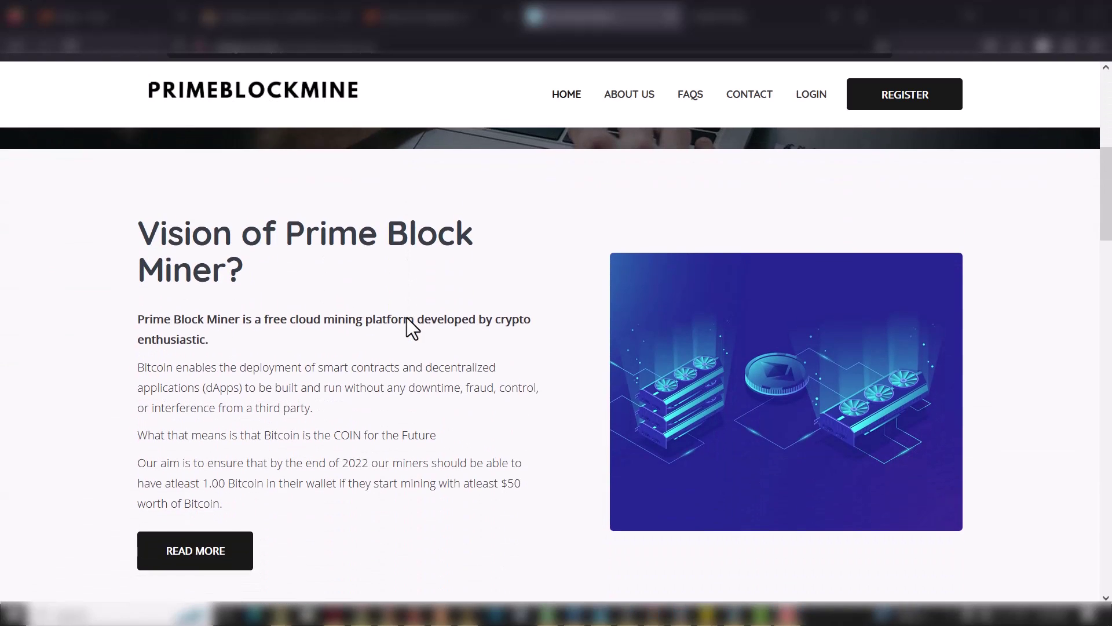
{"action": "scroll", "coordinate": [406, 319], "scroll_direction": "down", "scroll_amount": 5}
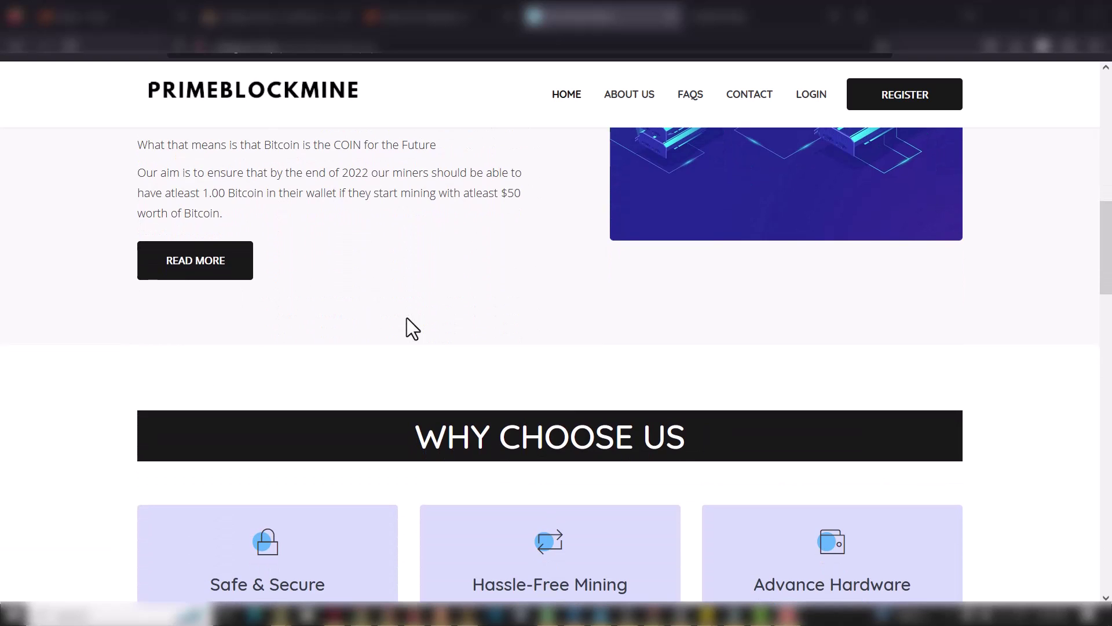
{"action": "scroll", "coordinate": [407, 319], "scroll_direction": "down", "scroll_amount": 5}
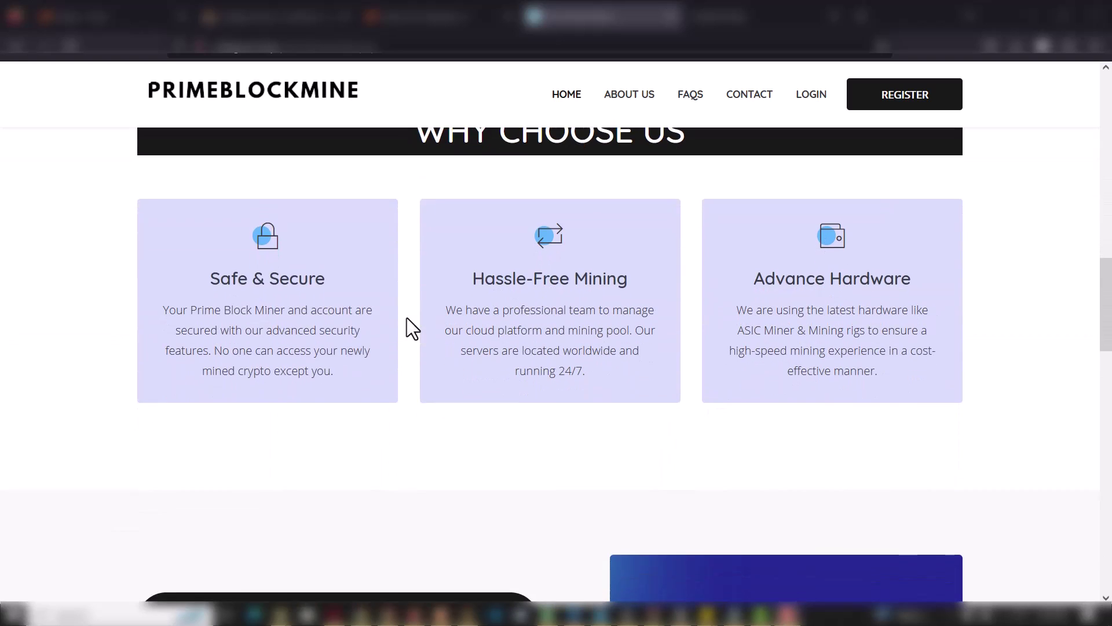
{"action": "scroll", "coordinate": [406, 319], "scroll_direction": "down", "scroll_amount": 14}
{"action": "scroll", "coordinate": [406, 318], "scroll_direction": "down", "scroll_amount": 10}
{"action": "scroll", "coordinate": [409, 320], "scroll_direction": "up", "scroll_amount": 20}
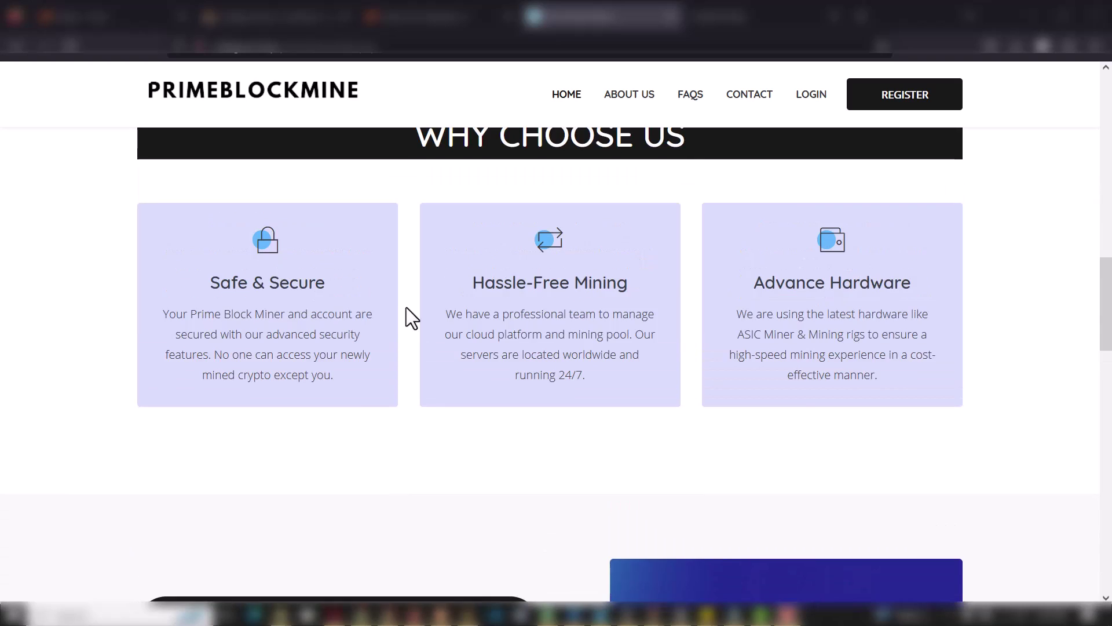
{"action": "scroll", "coordinate": [409, 301], "scroll_direction": "up", "scroll_amount": 8}
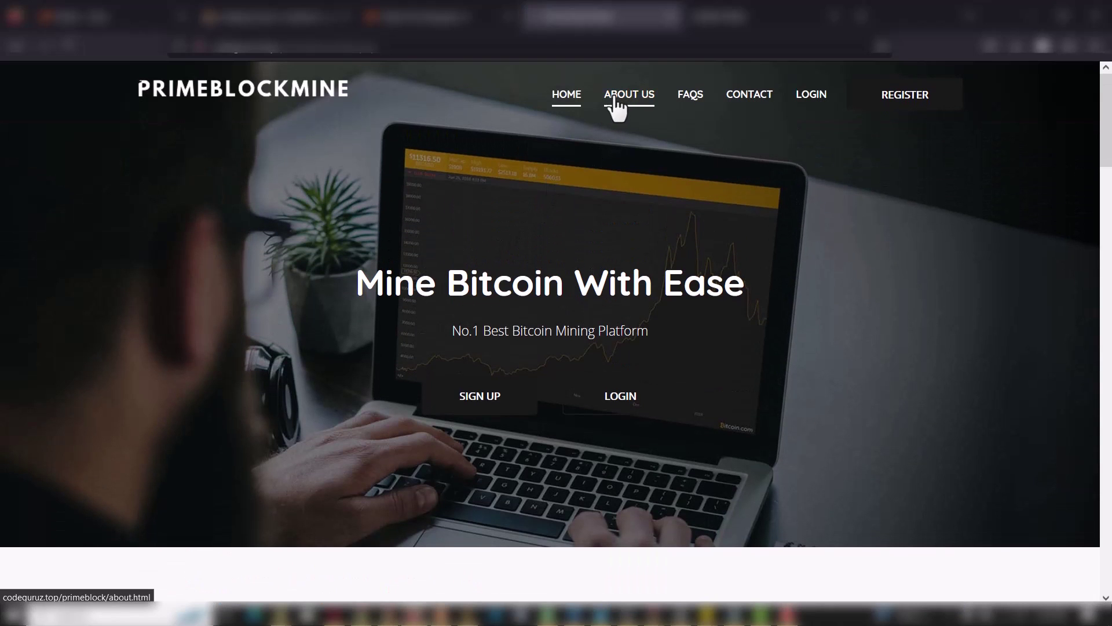
{"action": "scroll", "coordinate": [497, 178], "scroll_direction": "down", "scroll_amount": 5}
{"action": "scroll", "coordinate": [499, 183], "scroll_direction": "up", "scroll_amount": 5}
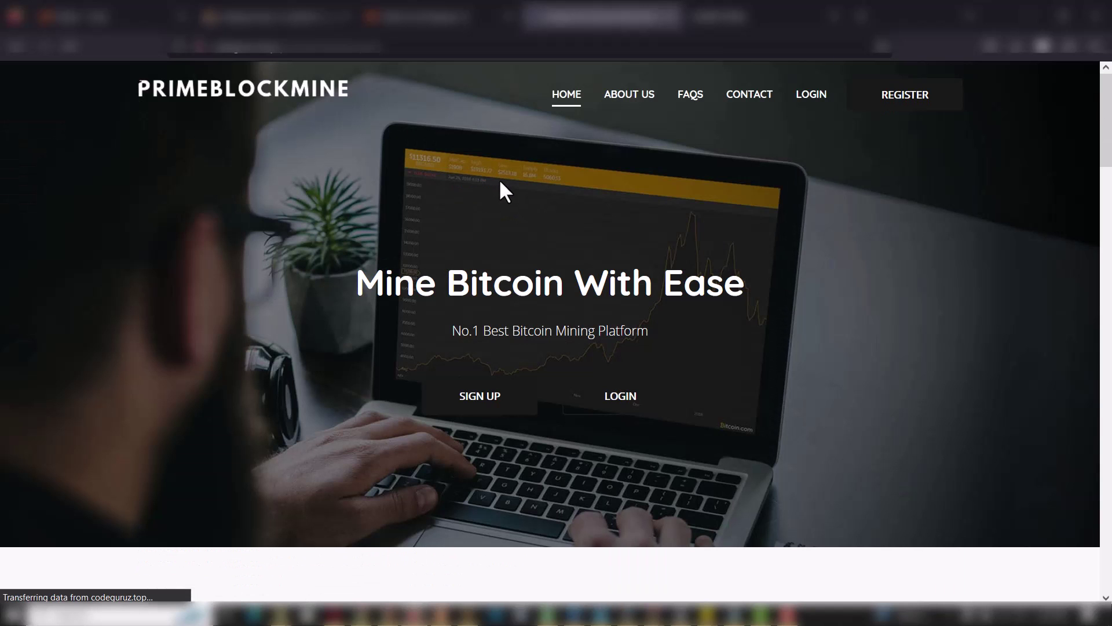
{"action": "scroll", "coordinate": [502, 182], "scroll_direction": "down", "scroll_amount": 10}
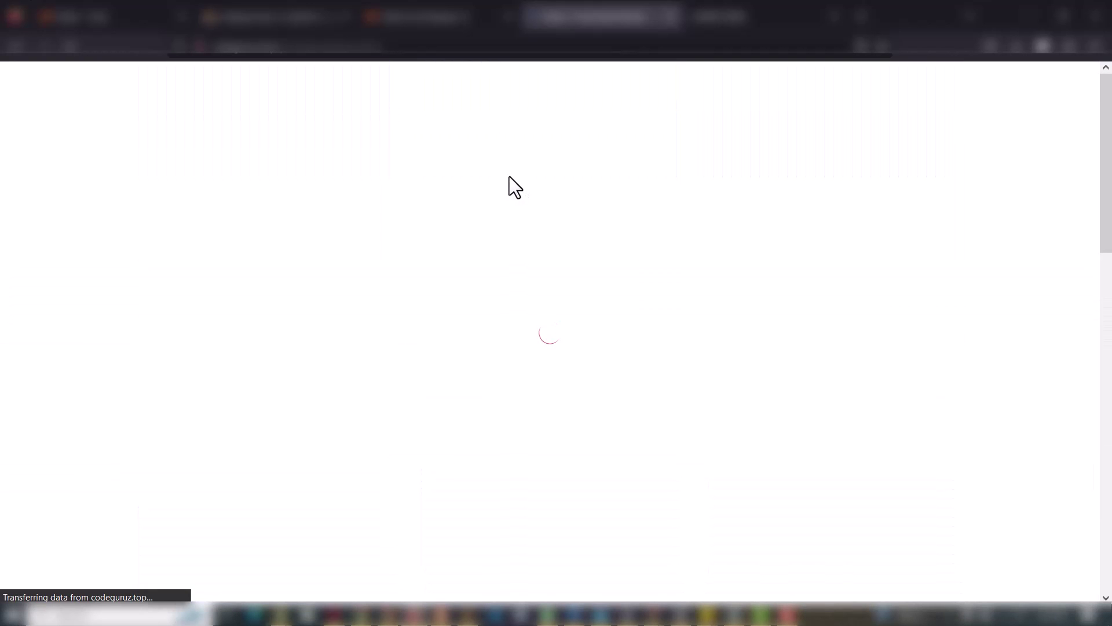
{"action": "scroll", "coordinate": [514, 166], "scroll_direction": "down", "scroll_amount": 3}
{"action": "scroll", "coordinate": [515, 165], "scroll_direction": "down", "scroll_amount": 3}
{"action": "scroll", "coordinate": [521, 171], "scroll_direction": "up", "scroll_amount": 1}
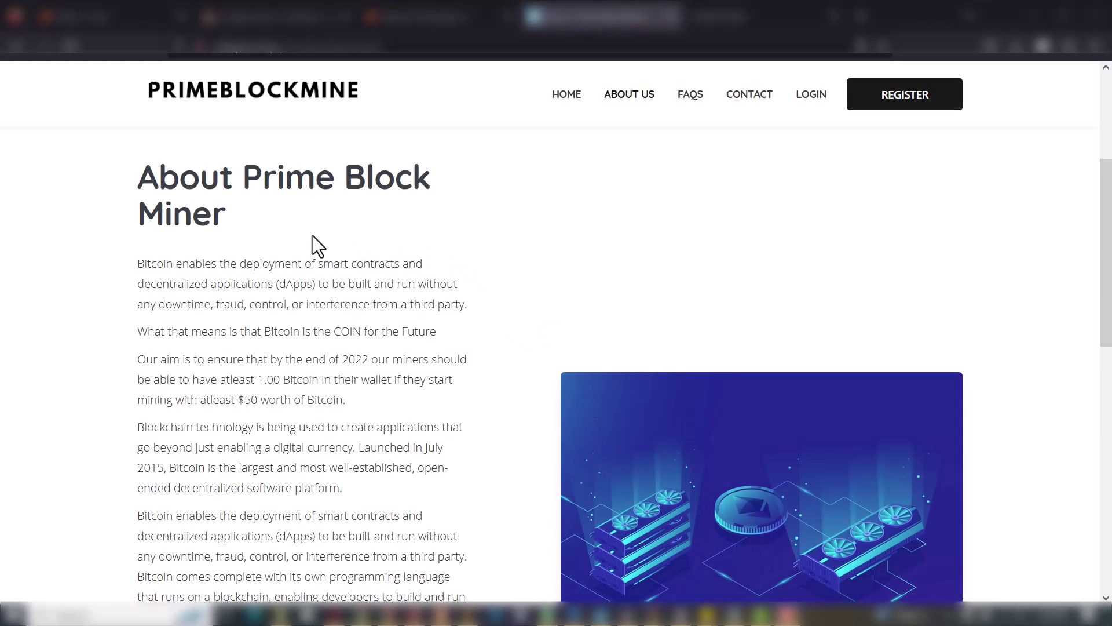
{"action": "left_click_drag", "start_coordinate": [138, 263], "coordinate": [315, 397]}
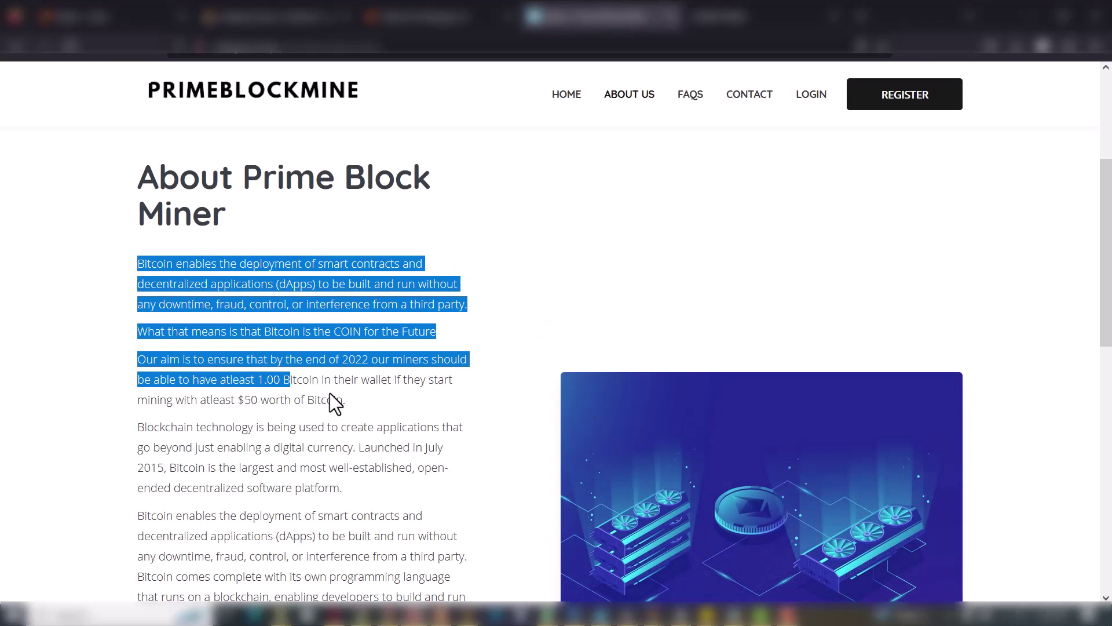
{"action": "left_click", "coordinate": [377, 405]}
{"action": "scroll", "coordinate": [377, 405], "scroll_direction": "down", "scroll_amount": 7}
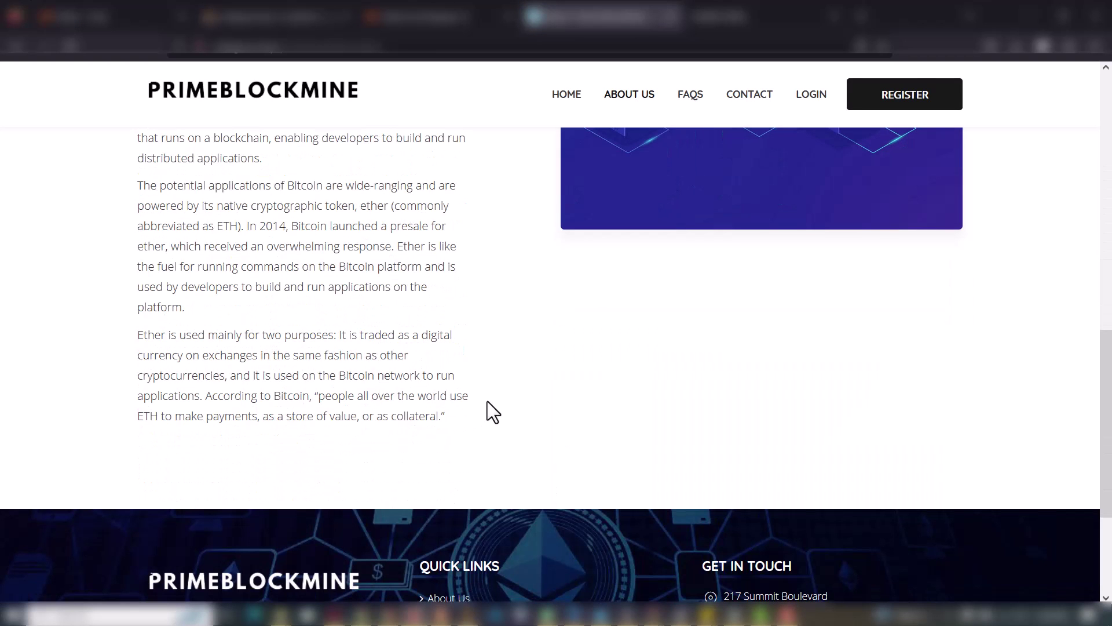
{"action": "scroll", "coordinate": [486, 402], "scroll_direction": "down", "scroll_amount": 3}
{"action": "scroll", "coordinate": [490, 402], "scroll_direction": "up", "scroll_amount": 15}
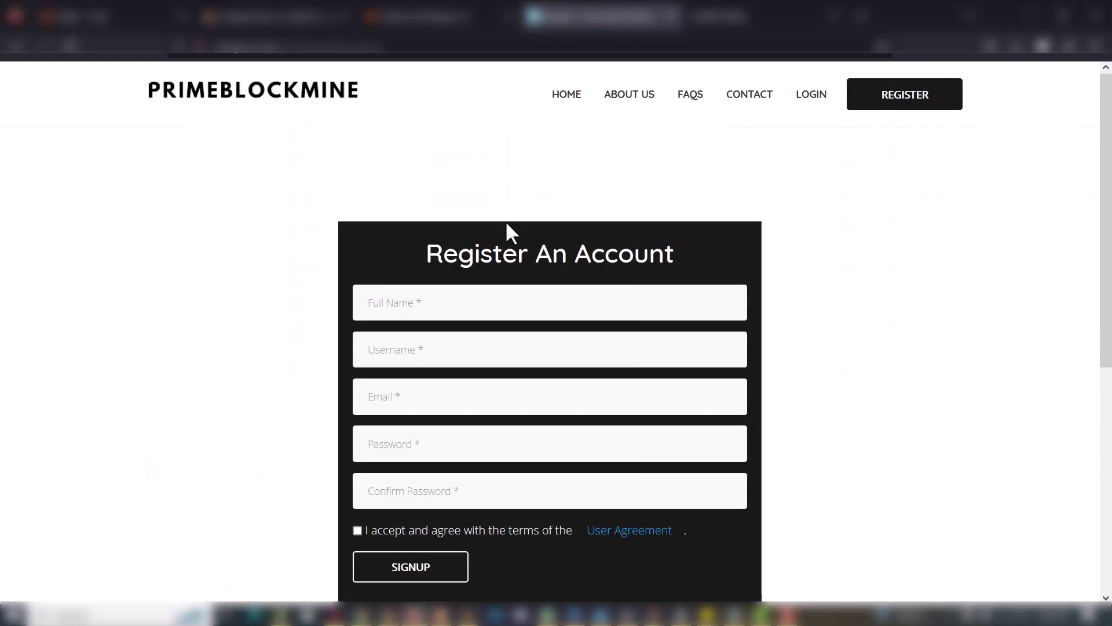
Enter the new user's full name, a username and the suggested e-mail address in the signup form.
{"action": "type", "text": "k"}
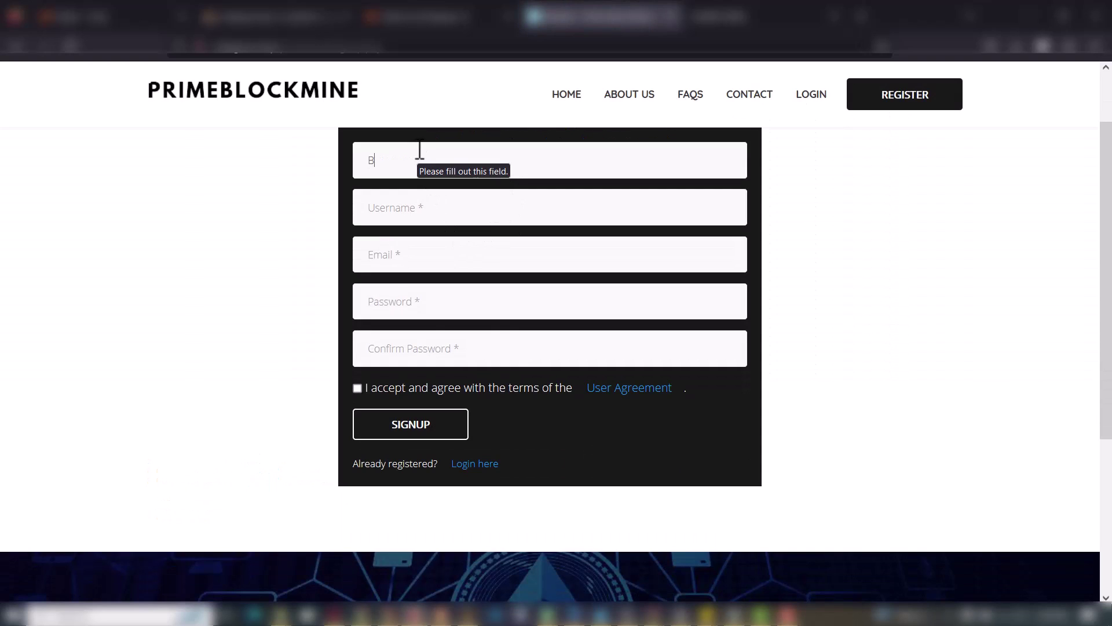
{"action": "key", "text": "BackSpace"}
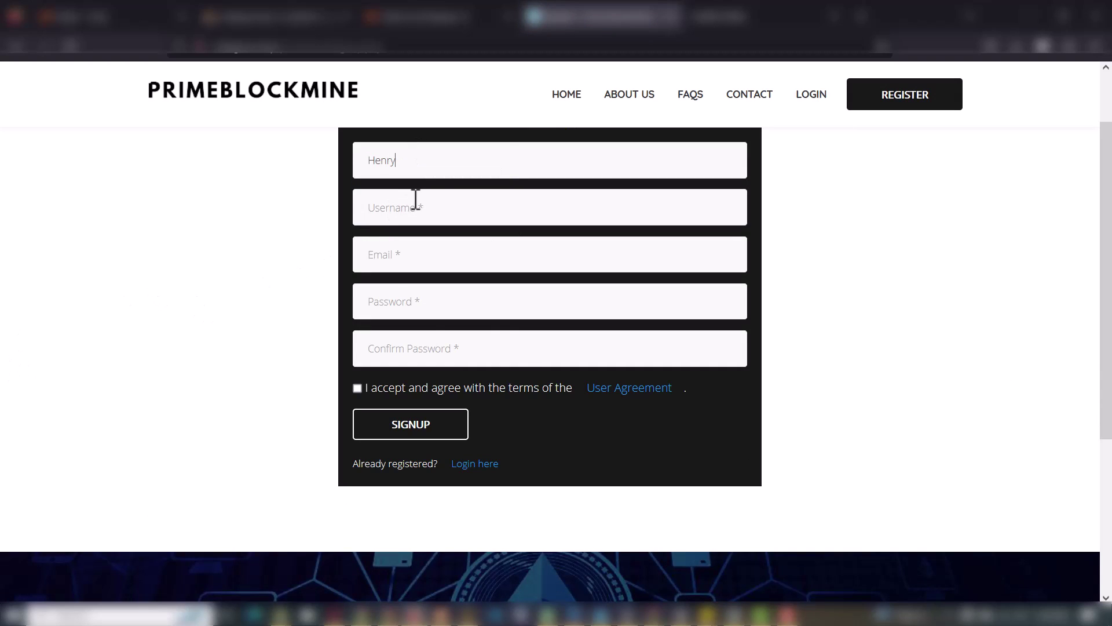
{"action": "left_click", "coordinate": [435, 204]}
{"action": "type", "text": "hen"}
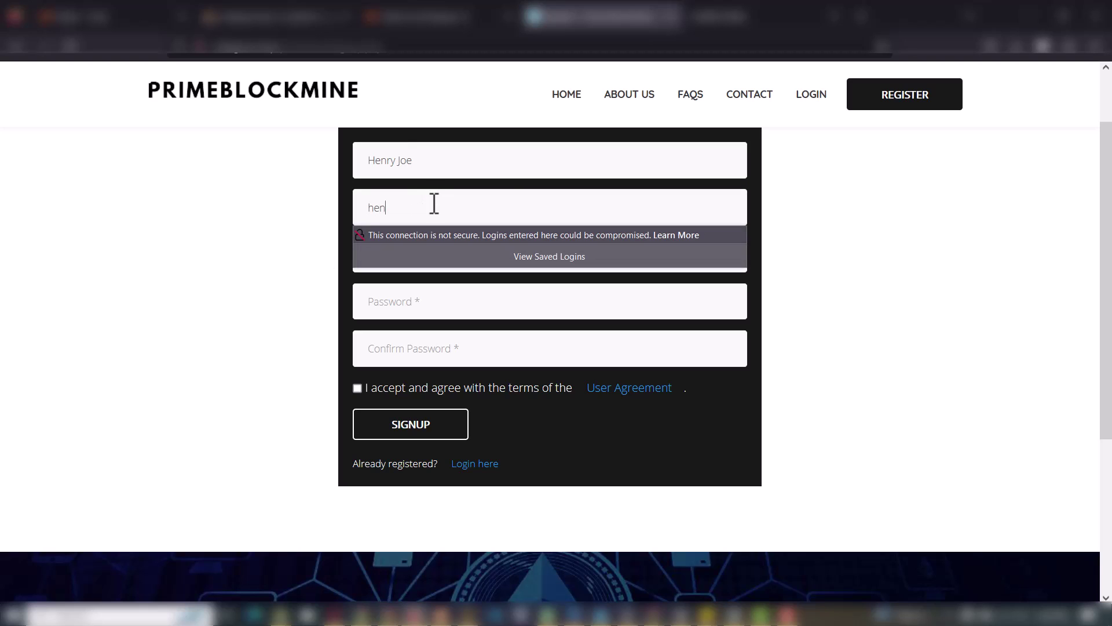
{"action": "type", "text": "ry"}
{"action": "type", "text": "h"}
{"action": "left_click", "coordinate": [224, 268]}
{"action": "left_click", "coordinate": [405, 261]}
{"action": "type", "text": "o"}
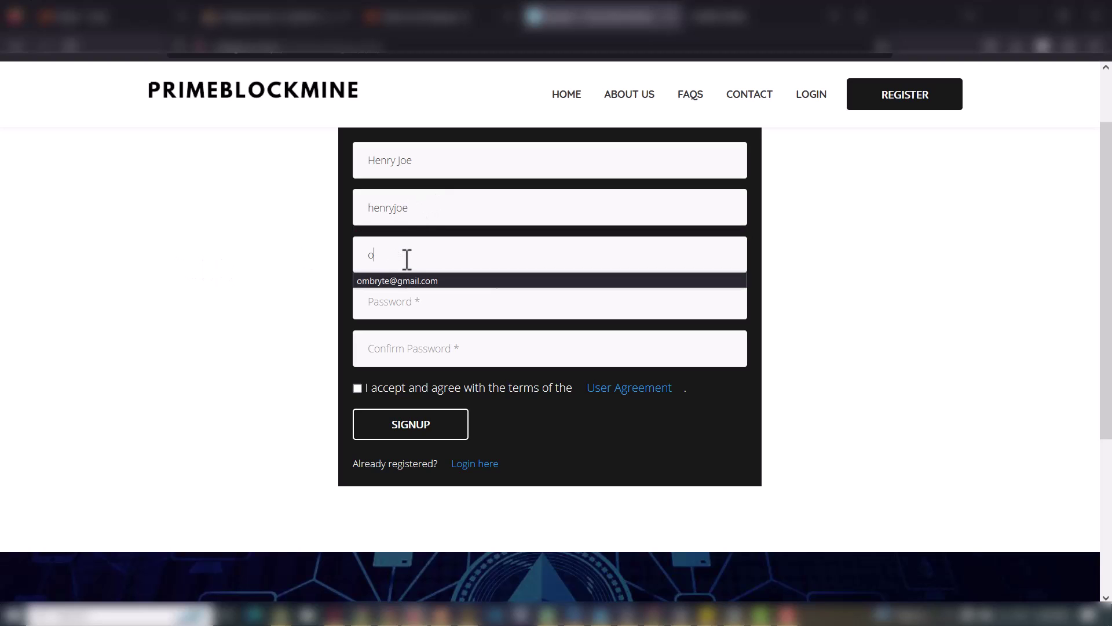
{"action": "left_click", "coordinate": [406, 281]}
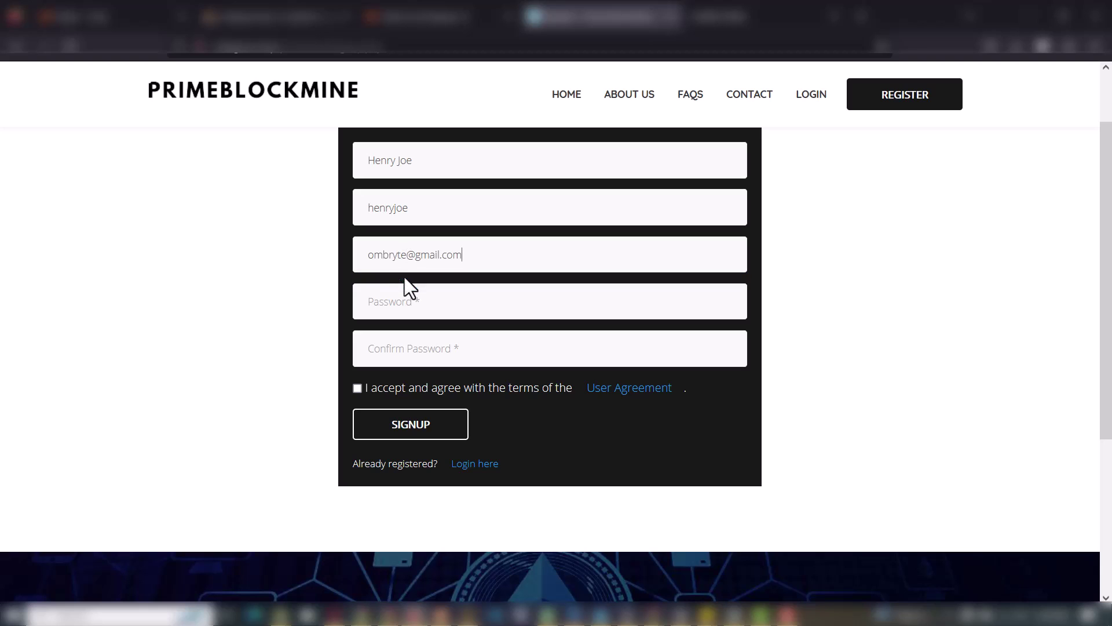
Enter and confirm the account password, accept the User Agreement, and submit the registration.
{"action": "left_click", "coordinate": [406, 297]}
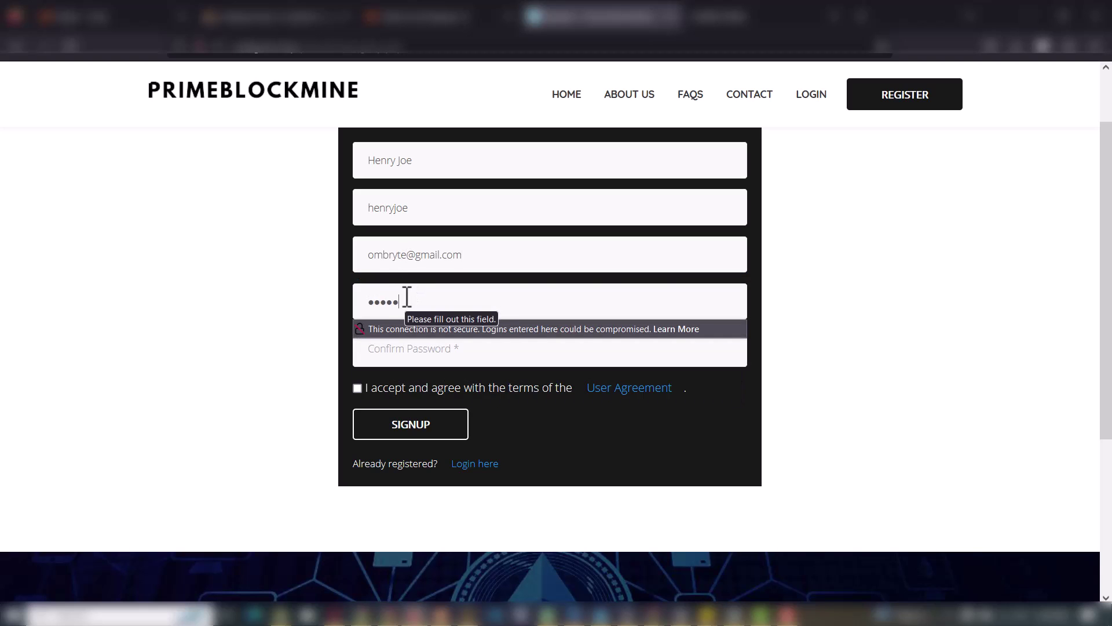
{"action": "left_click", "coordinate": [412, 351]}
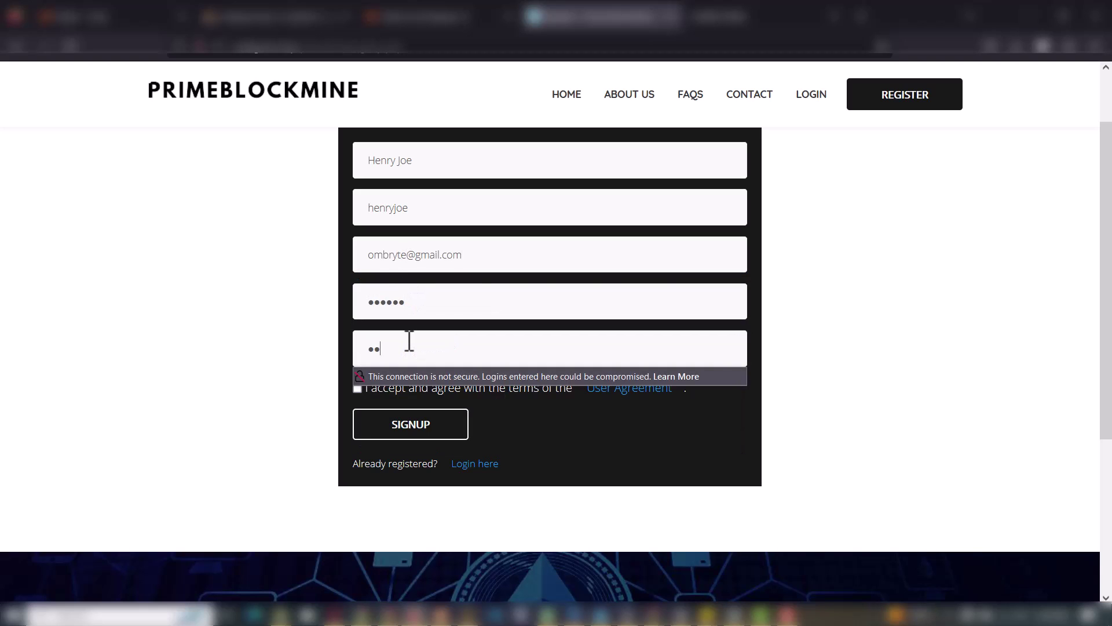
{"action": "left_click", "coordinate": [357, 388]}
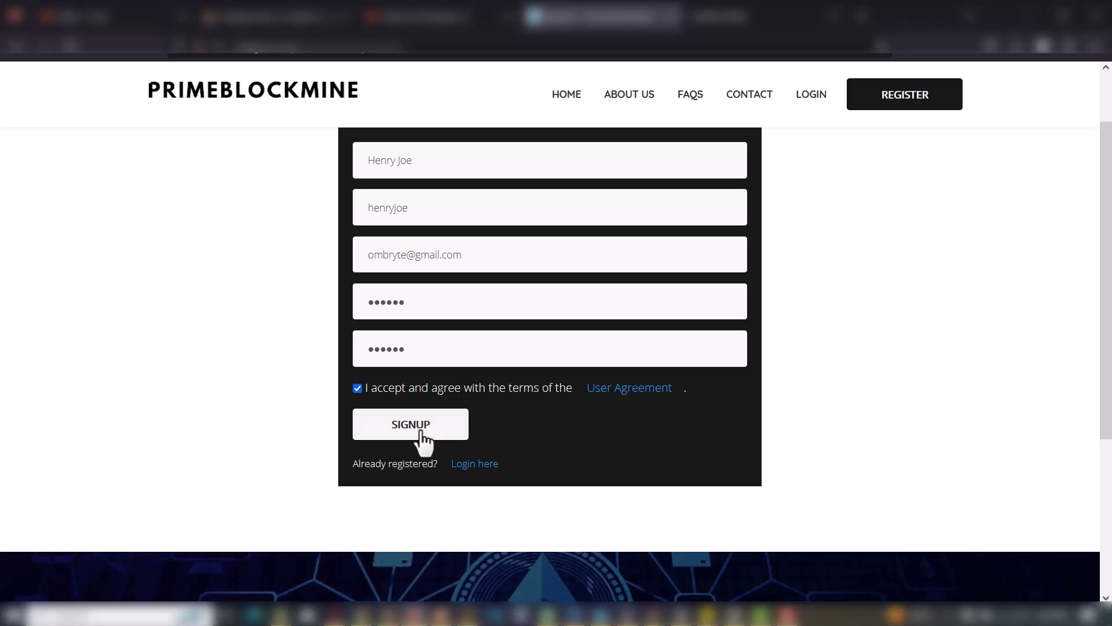
{"action": "left_click", "coordinate": [442, 435]}
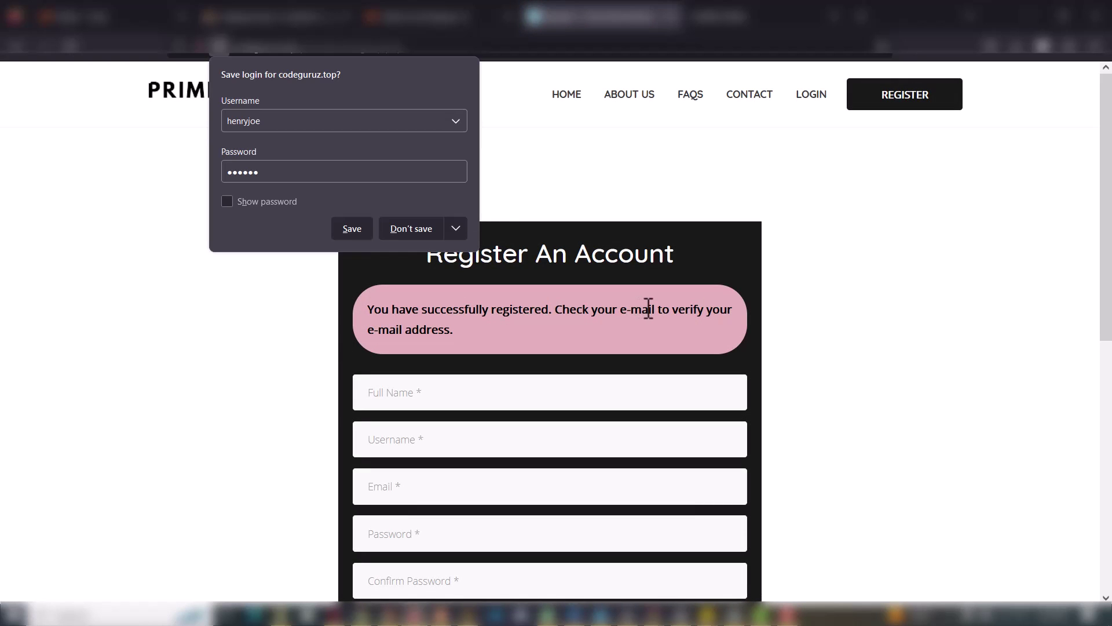
{"action": "scroll", "coordinate": [529, 312], "scroll_direction": "down", "scroll_amount": 7}
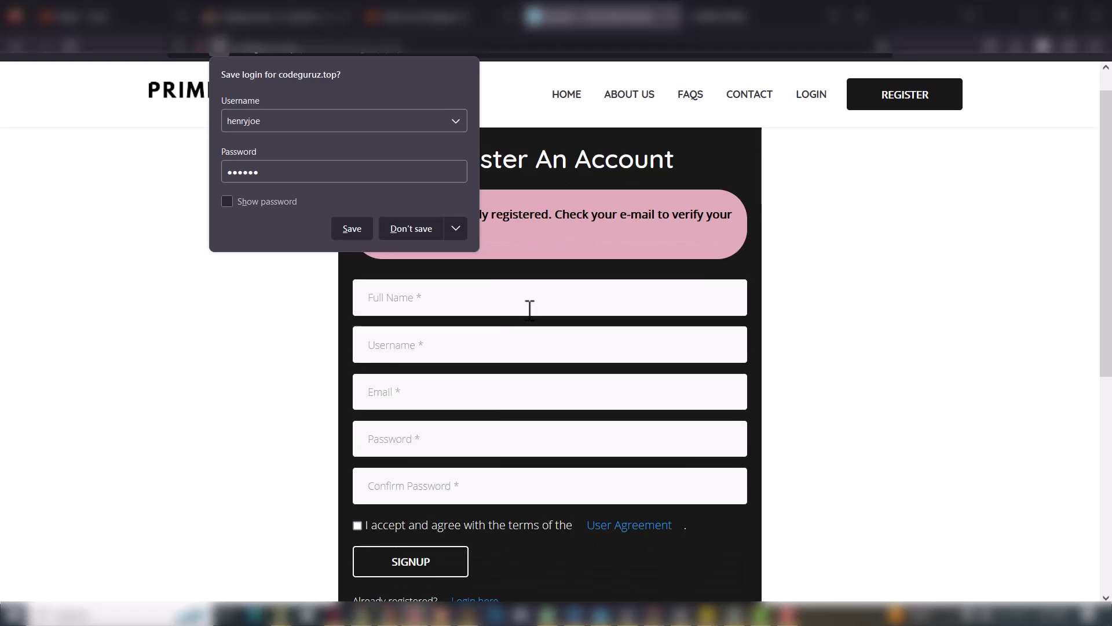
{"action": "left_click", "coordinate": [944, 561]}
{"action": "scroll", "coordinate": [950, 541], "scroll_direction": "up", "scroll_amount": 8}
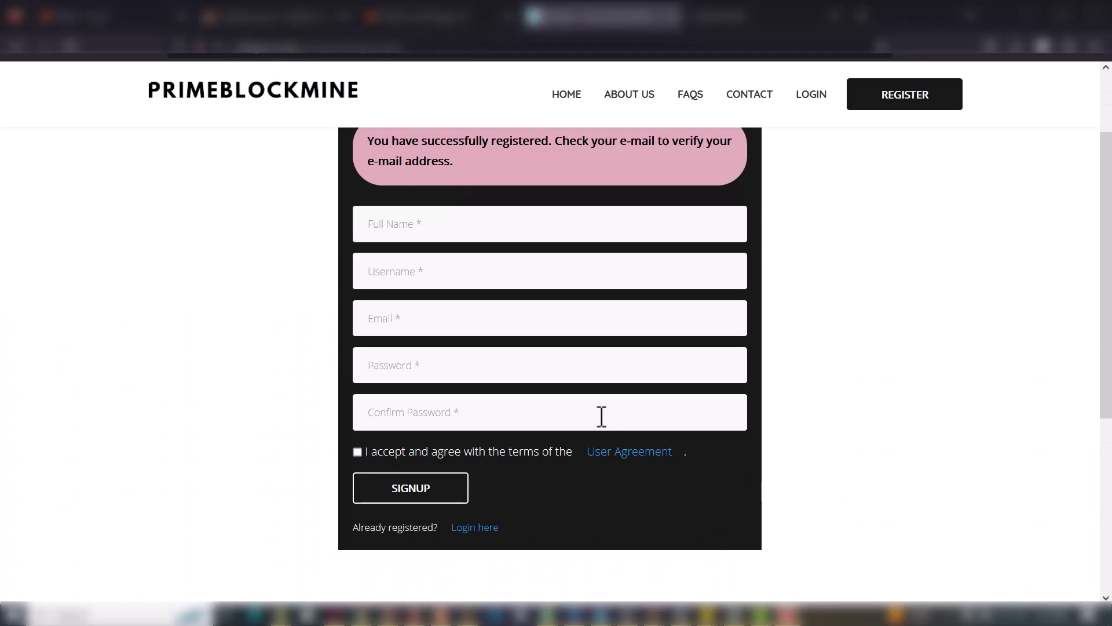
{"action": "scroll", "coordinate": [601, 417], "scroll_direction": "up", "scroll_amount": 3}
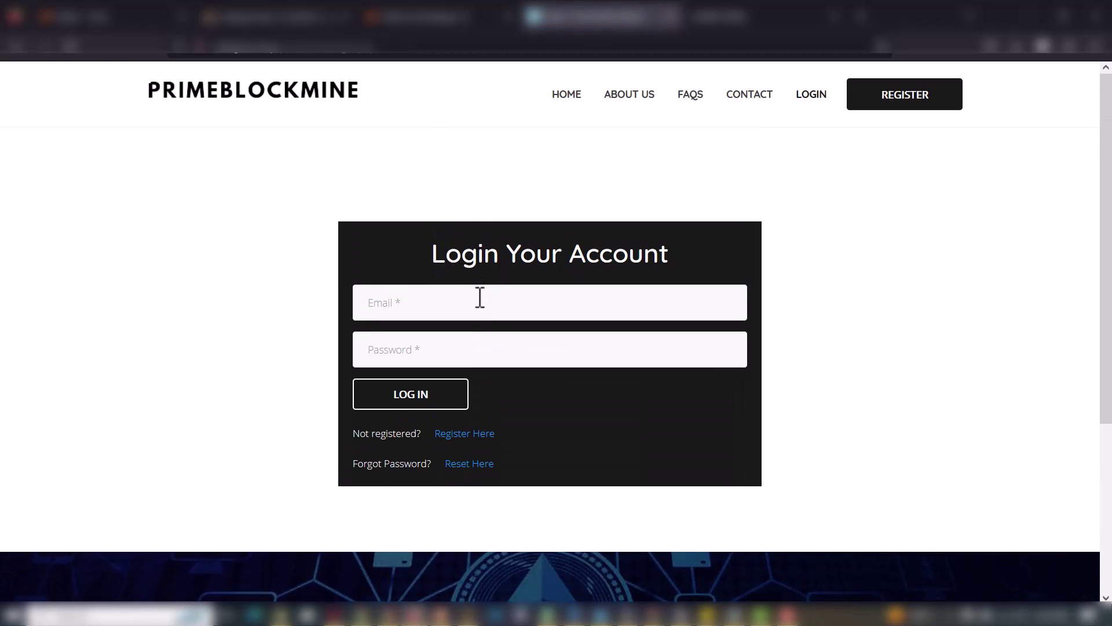
Log in with the demo account's e-mail and password, declining to save the login.
{"action": "left_click", "coordinate": [480, 297]}
{"action": "type", "text": "user@mau"}
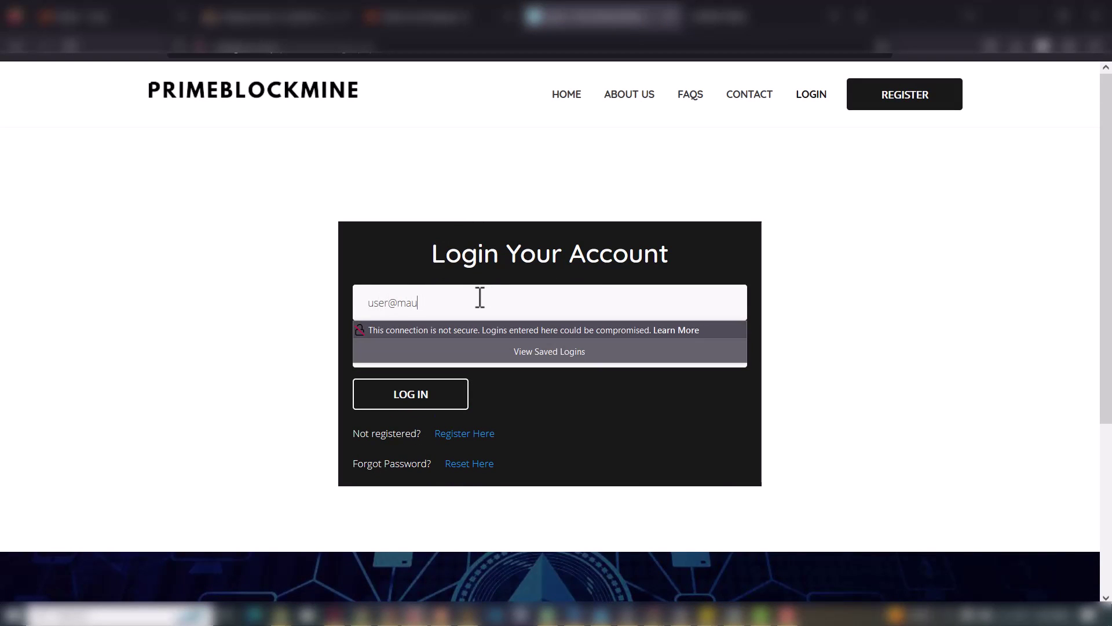
{"action": "key", "text": "BackSpace"}
{"action": "type", "text": "il.com"}
{"action": "left_click", "coordinate": [417, 348]}
{"action": "left_click", "coordinate": [388, 405]}
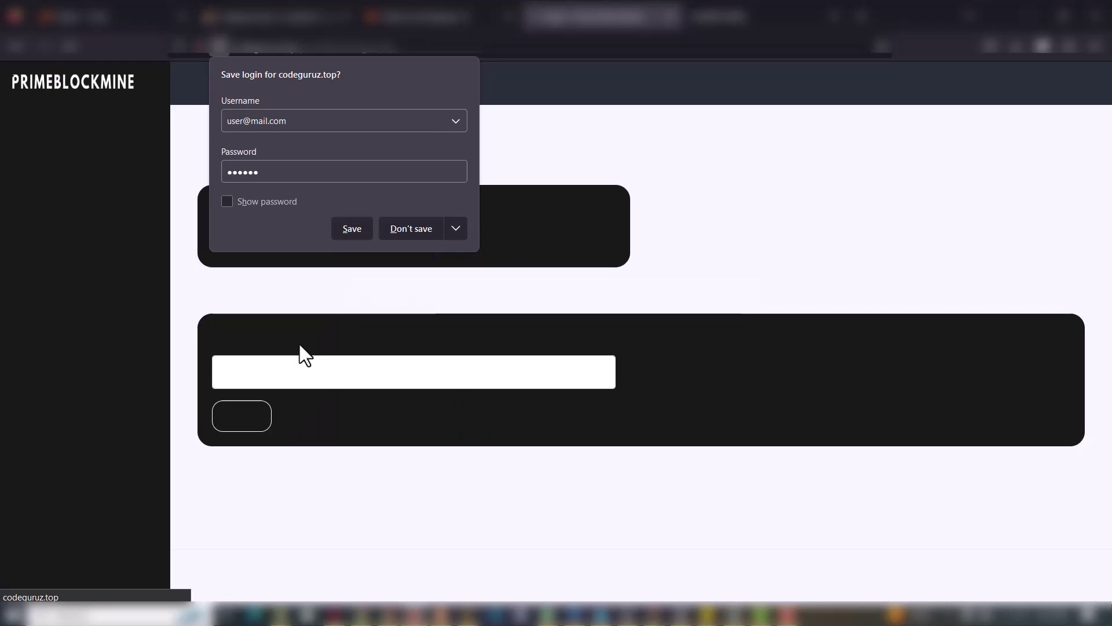
{"action": "left_click", "coordinate": [686, 255]}
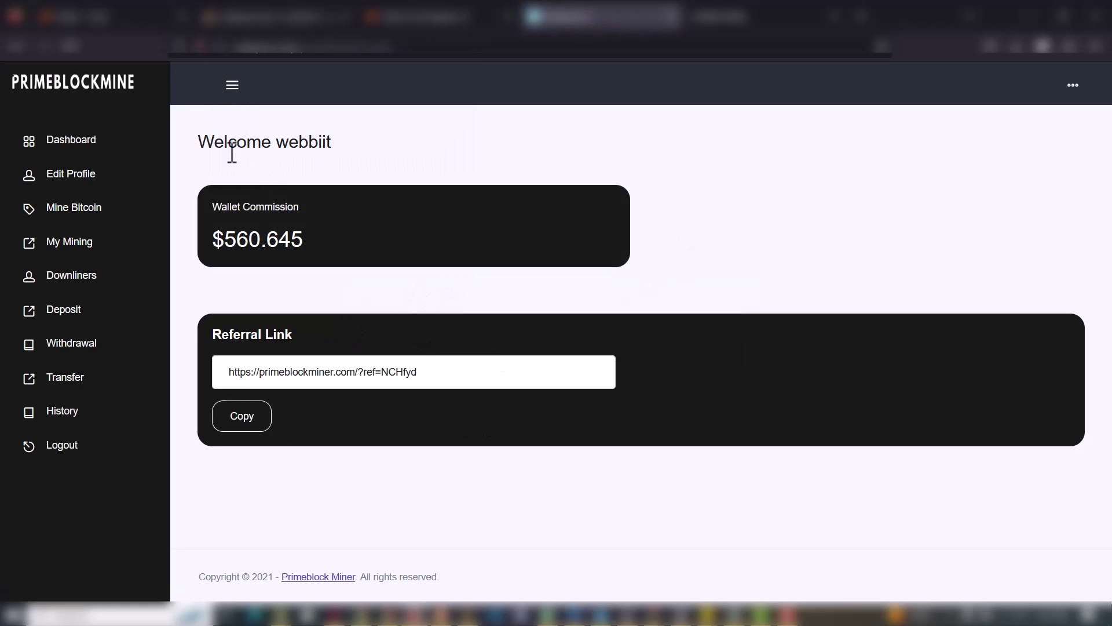
{"action": "left_click_drag", "start_coordinate": [198, 145], "coordinate": [382, 155]}
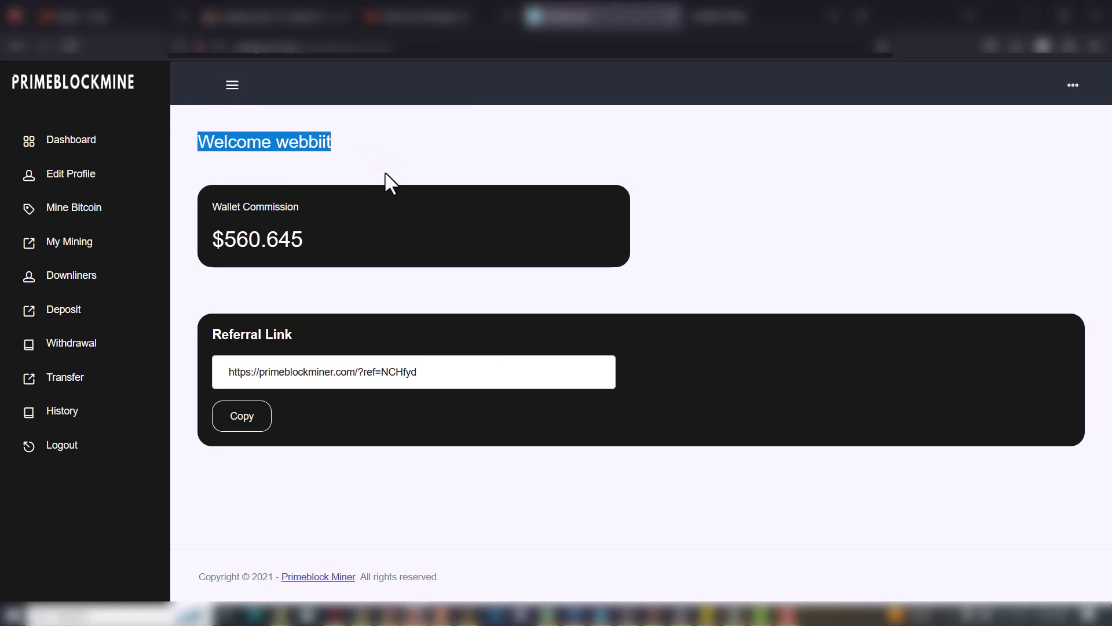
{"action": "left_click", "coordinate": [418, 191]}
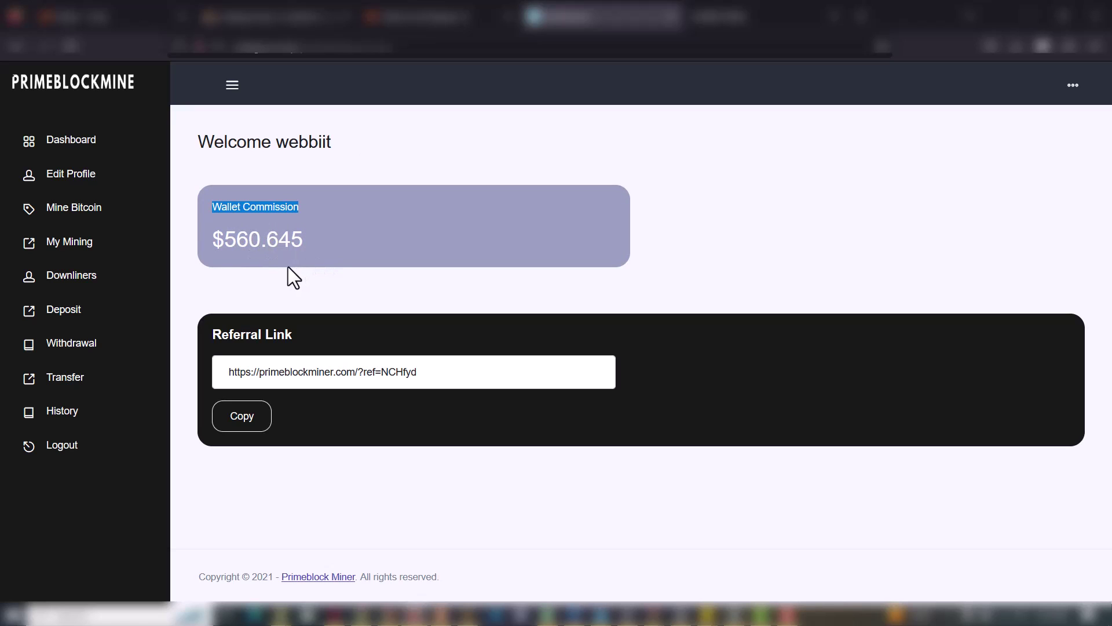
{"action": "left_click_drag", "start_coordinate": [219, 334], "coordinate": [311, 336]}
{"action": "left_click", "coordinate": [317, 349]}
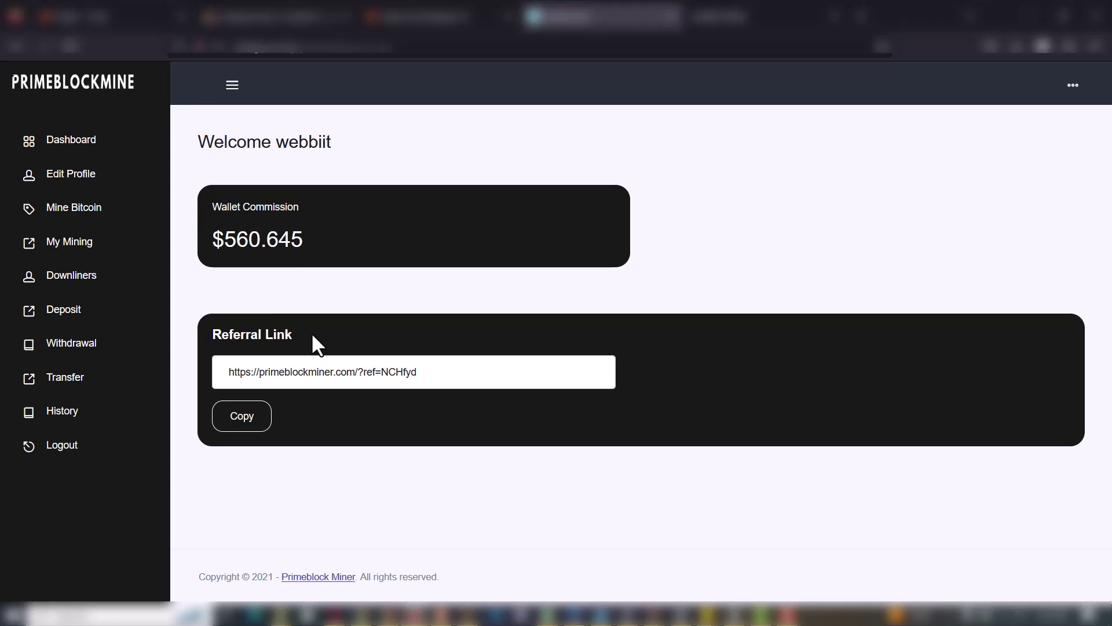
{"action": "left_click_drag", "start_coordinate": [311, 335], "coordinate": [224, 335]}
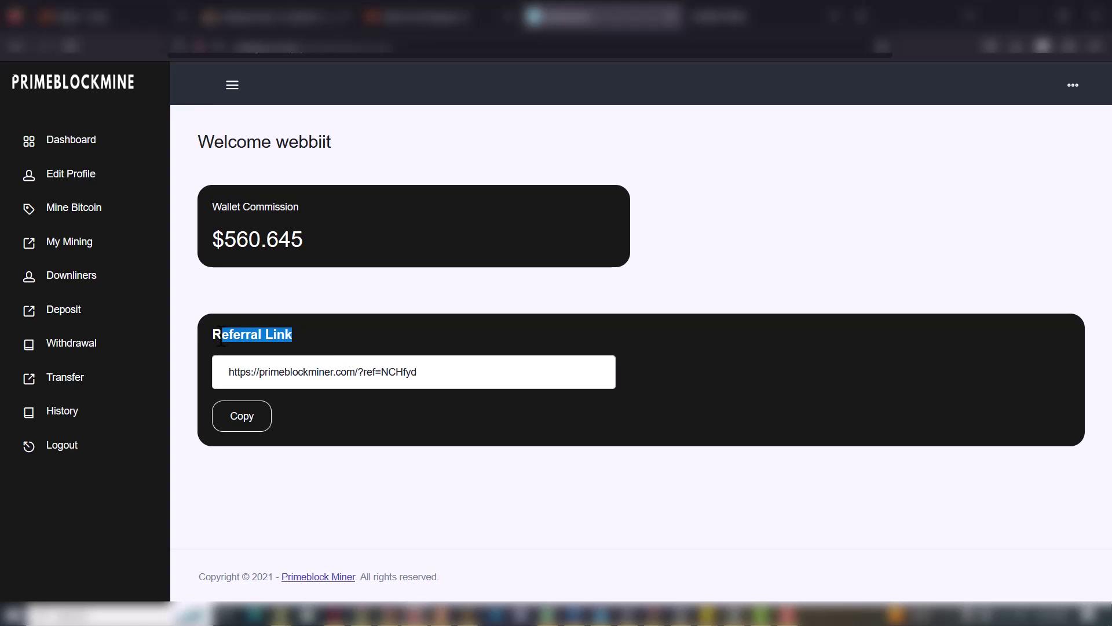
{"action": "left_click", "coordinate": [356, 412]}
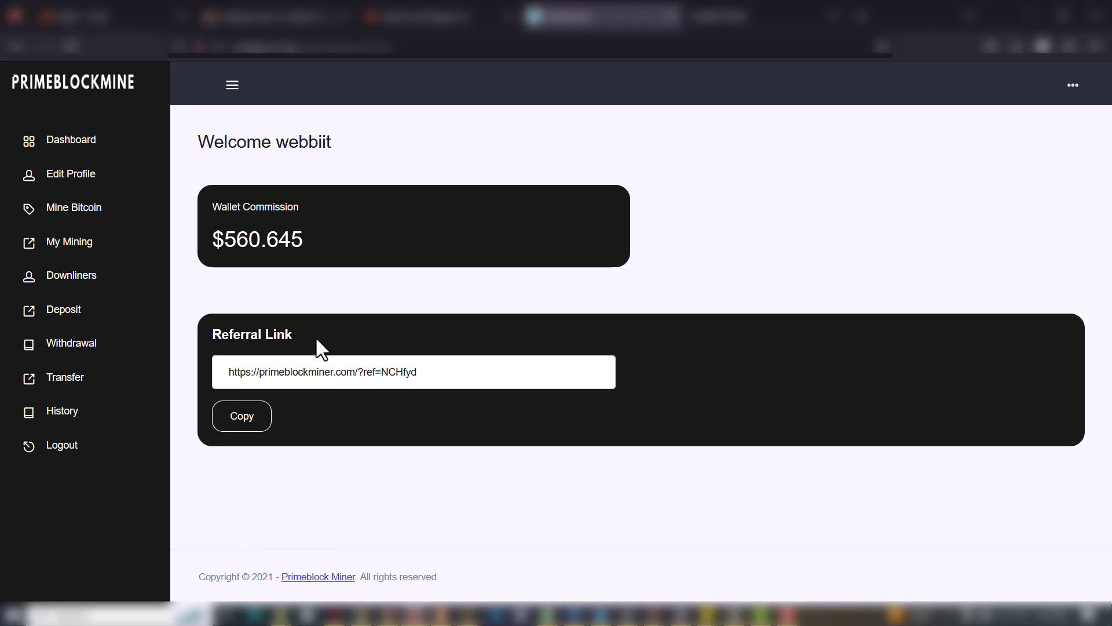
{"action": "left_click", "coordinate": [74, 184]}
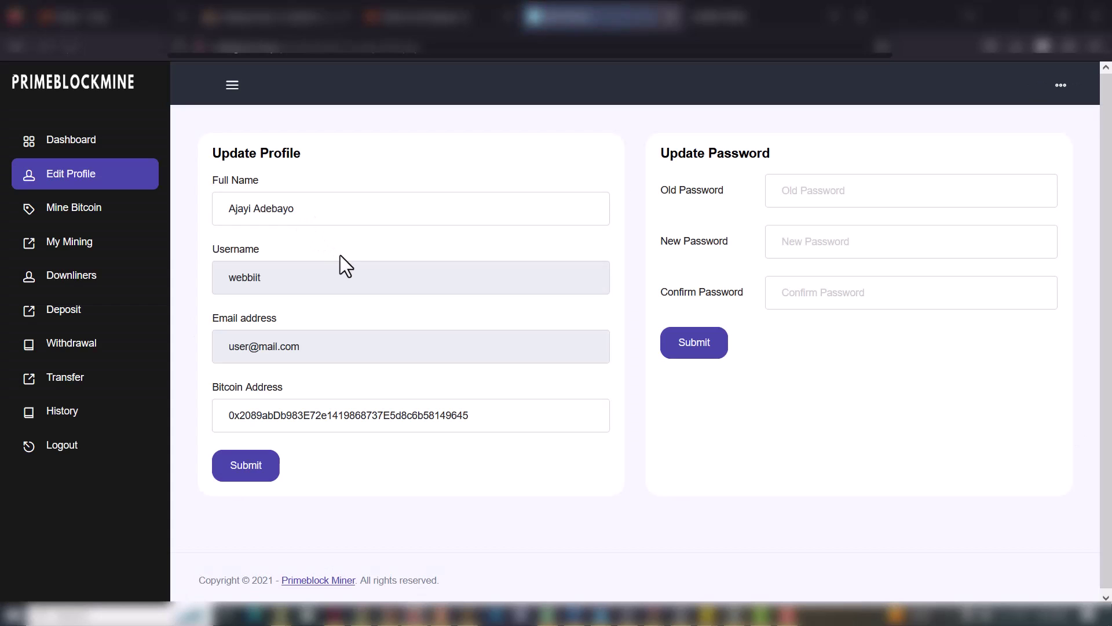
Look over the Update Profile form, including the Full Name and Bitcoin Address fields.
{"action": "left_click", "coordinate": [335, 218]}
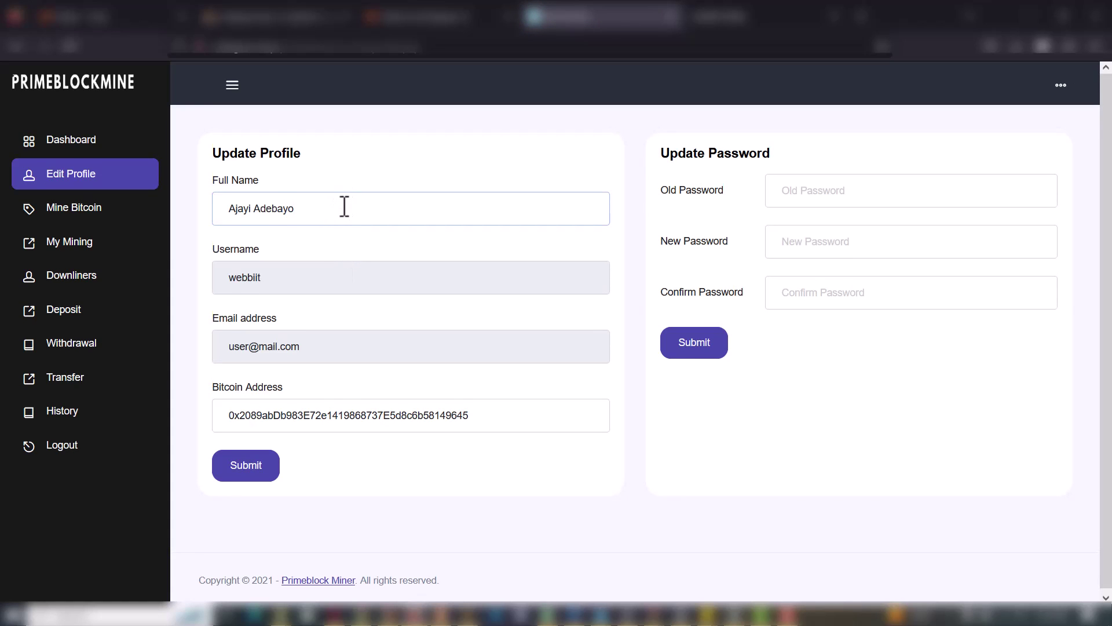
{"action": "scroll", "coordinate": [304, 305], "scroll_direction": "down", "scroll_amount": 1}
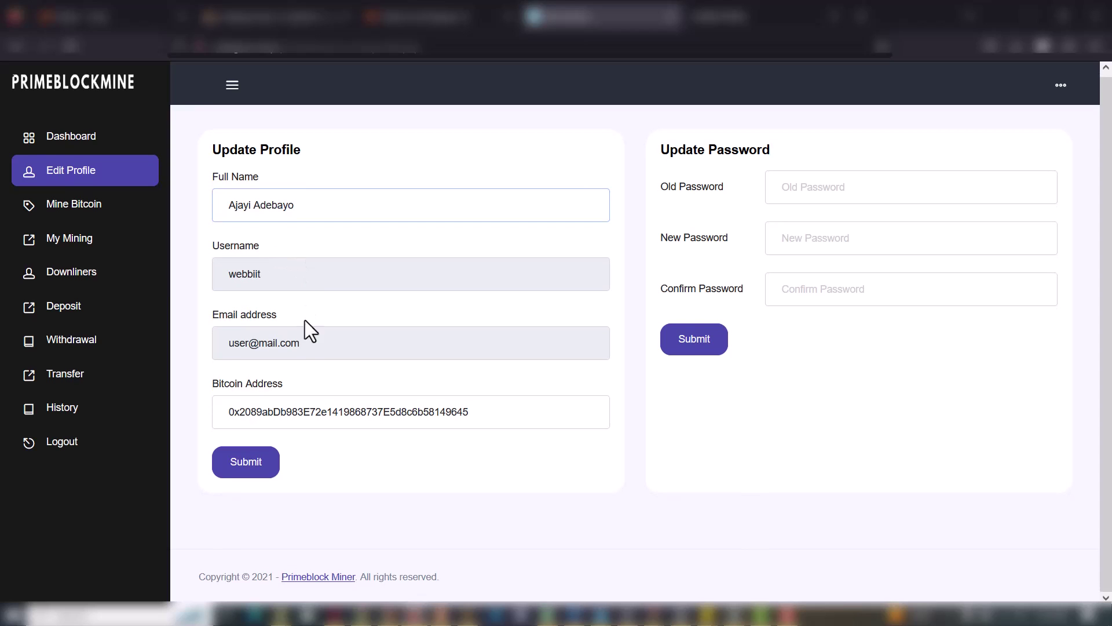
{"action": "left_click_drag", "start_coordinate": [303, 384], "coordinate": [492, 422]}
{"action": "left_click", "coordinate": [462, 472]}
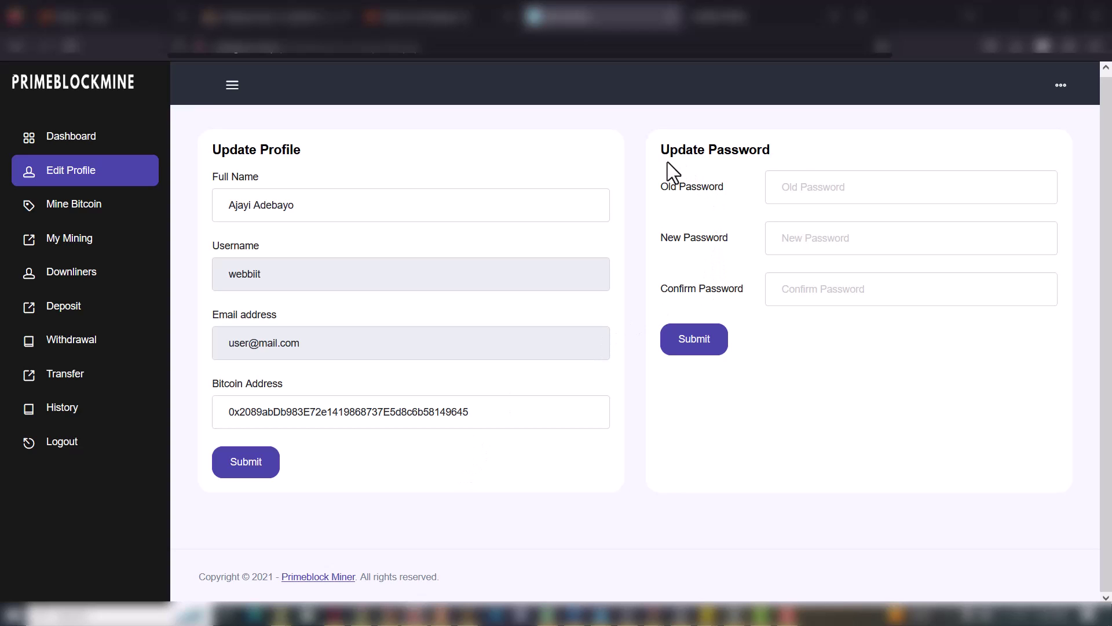
Review the Update Password fields, then go to the Mine Bitcoin packages page.
{"action": "left_click_drag", "start_coordinate": [671, 154], "coordinate": [795, 152]}
{"action": "left_click", "coordinate": [802, 183]}
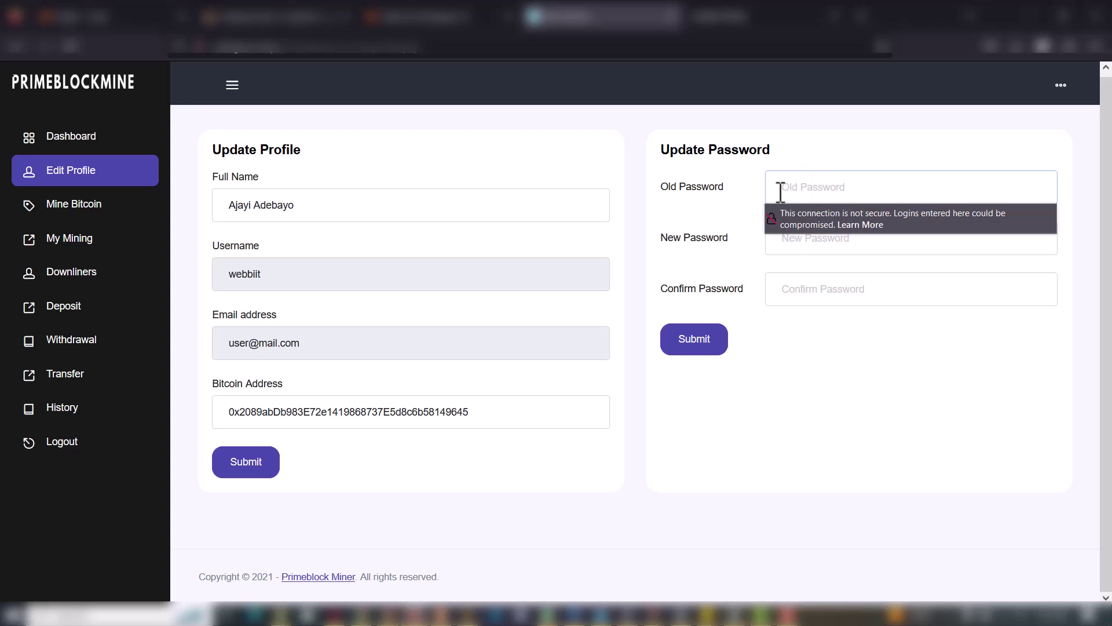
{"action": "left_click_drag", "start_coordinate": [722, 189], "coordinate": [658, 185]}
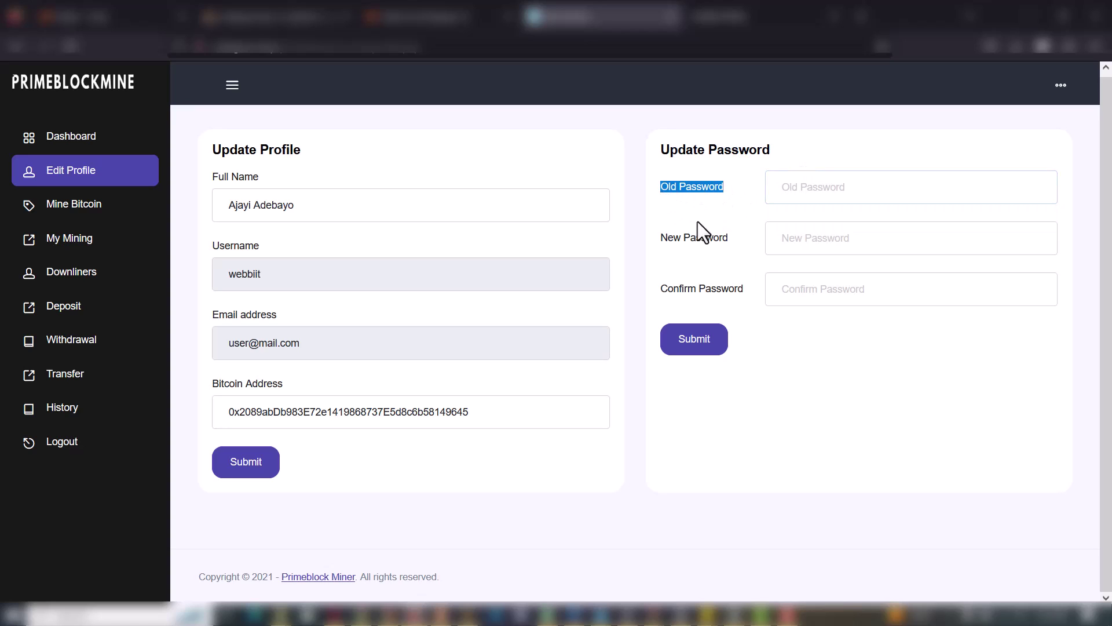
{"action": "left_click", "coordinate": [663, 291]}
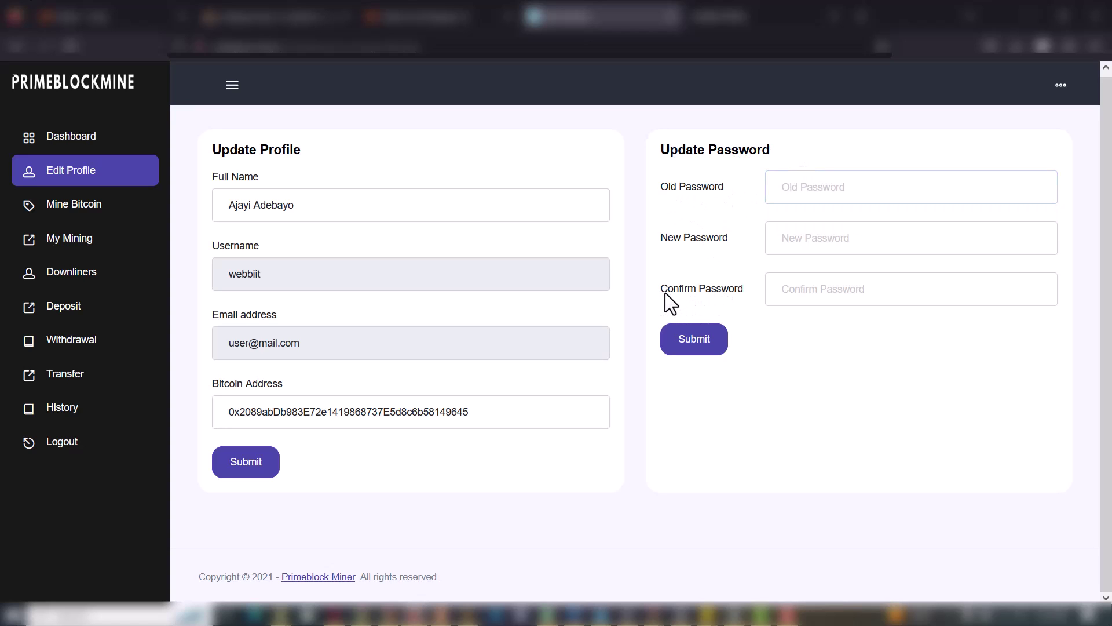
{"action": "left_click_drag", "start_coordinate": [721, 286], "coordinate": [743, 287]}
{"action": "left_click", "coordinate": [737, 318]}
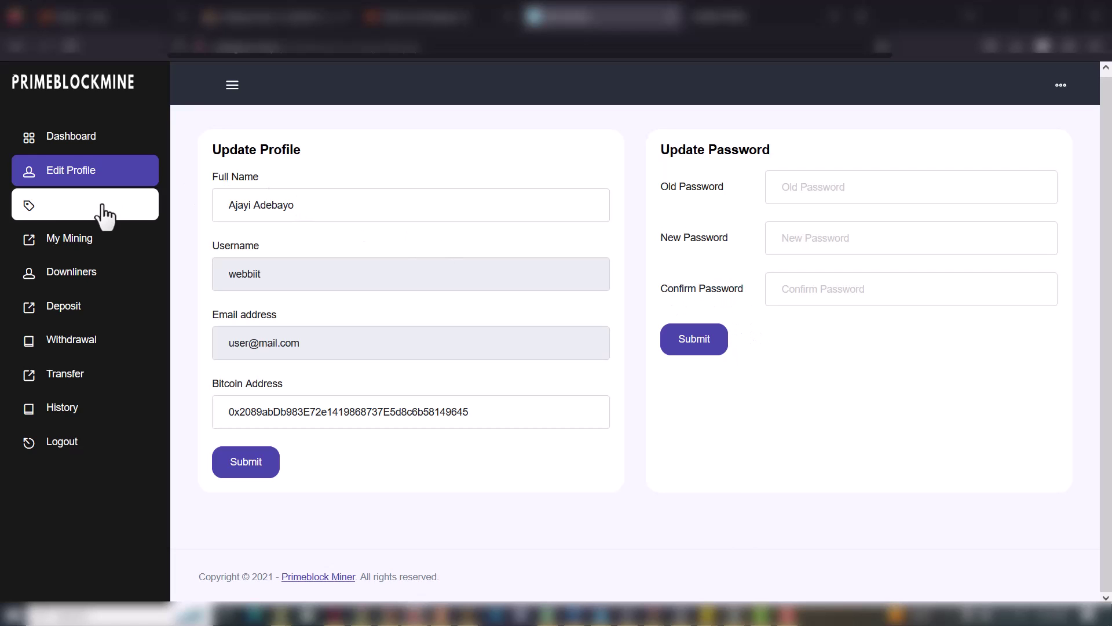
{"action": "left_click", "coordinate": [59, 210]}
Review the mining packages, the minimum withdrawal notice and the Mine at $15 price.
{"action": "scroll", "coordinate": [371, 238], "scroll_direction": "down", "scroll_amount": 3}
{"action": "scroll", "coordinate": [375, 244], "scroll_direction": "up", "scroll_amount": 3}
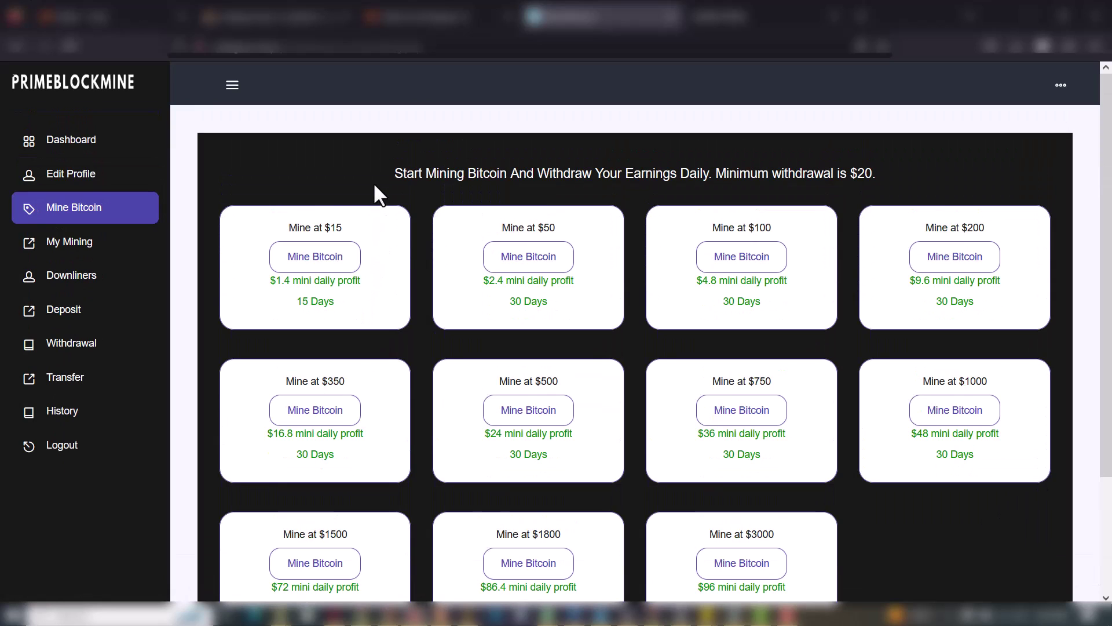
{"action": "left_click_drag", "start_coordinate": [386, 177], "coordinate": [885, 166]}
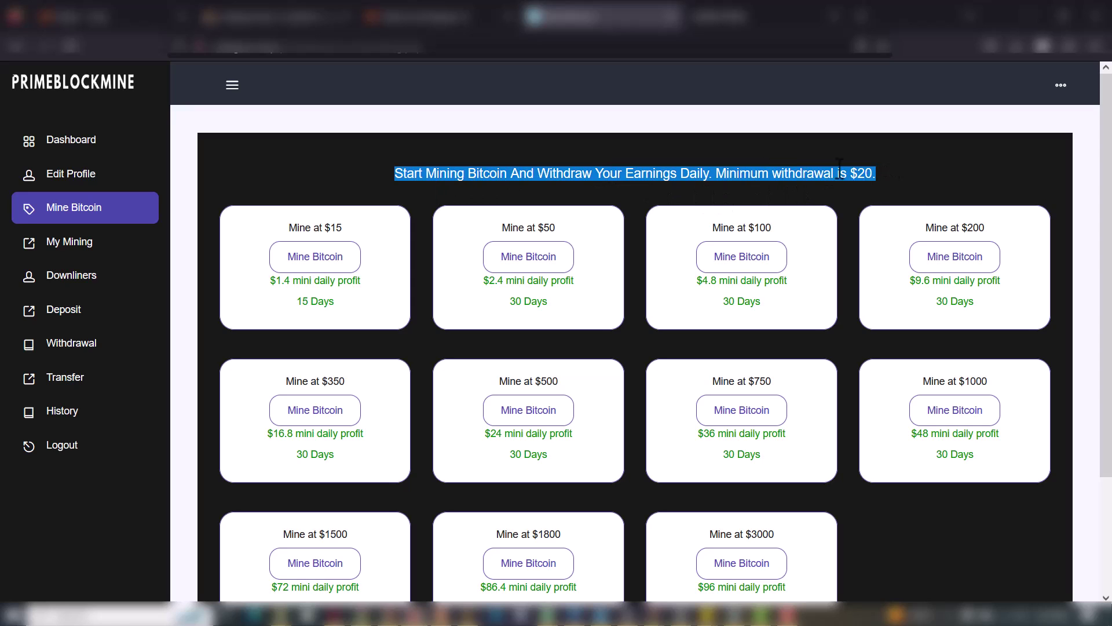
{"action": "scroll", "coordinate": [417, 186], "scroll_direction": "down", "scroll_amount": 3}
{"action": "scroll", "coordinate": [418, 187], "scroll_direction": "up", "scroll_amount": 3}
{"action": "left_click", "coordinate": [314, 259]}
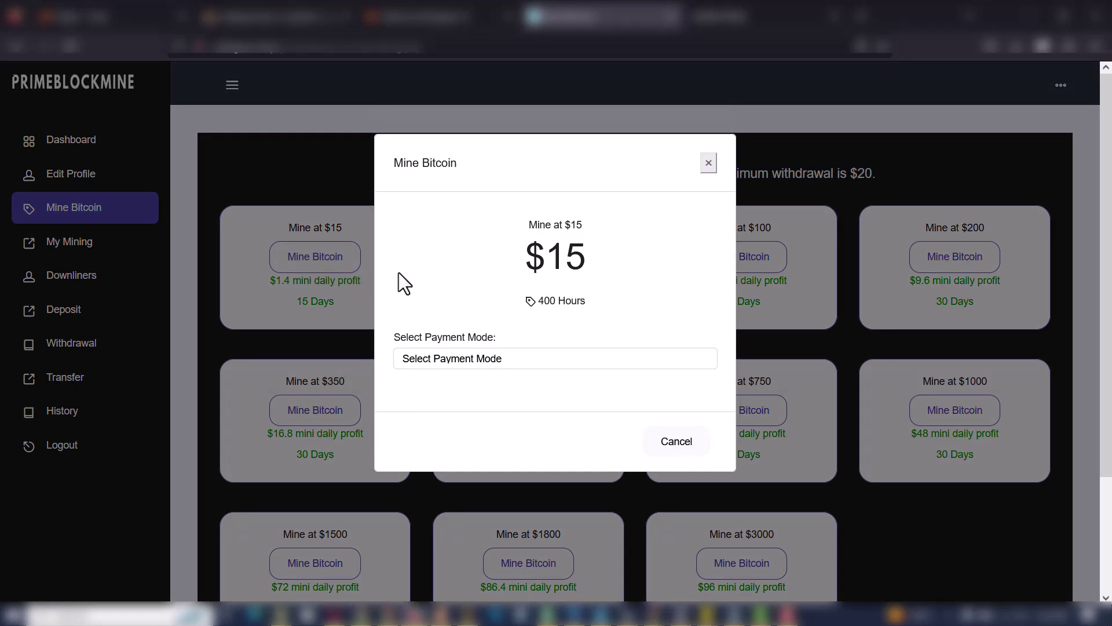
{"action": "left_click", "coordinate": [315, 248]}
{"action": "left_click", "coordinate": [313, 255]}
{"action": "left_click_drag", "start_coordinate": [528, 255], "coordinate": [587, 257]}
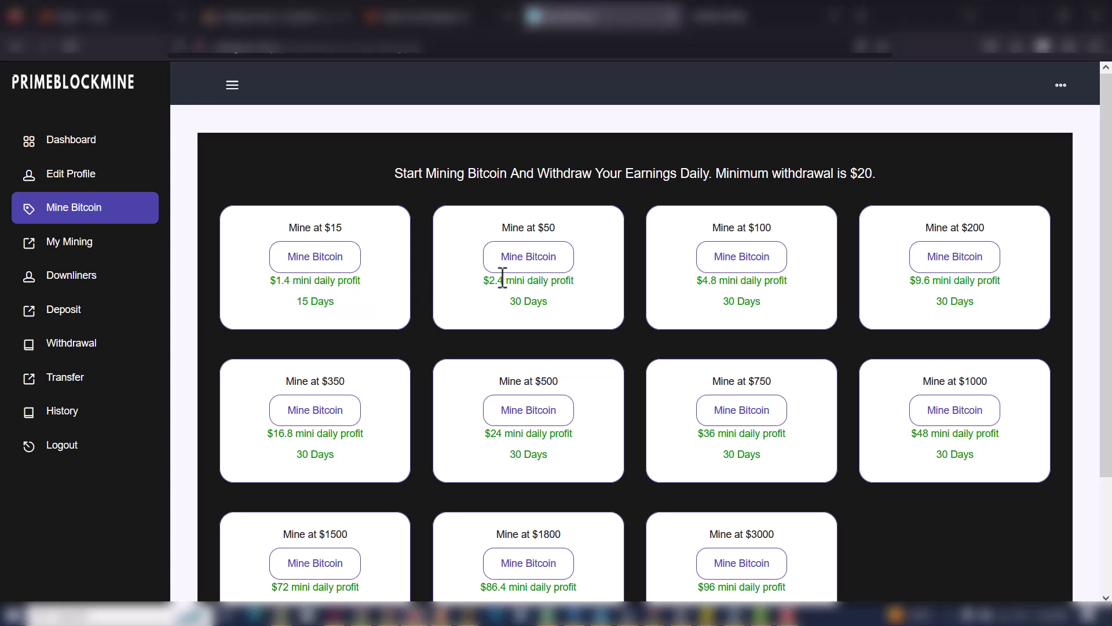
{"action": "scroll", "coordinate": [499, 284], "scroll_direction": "down", "scroll_amount": 3}
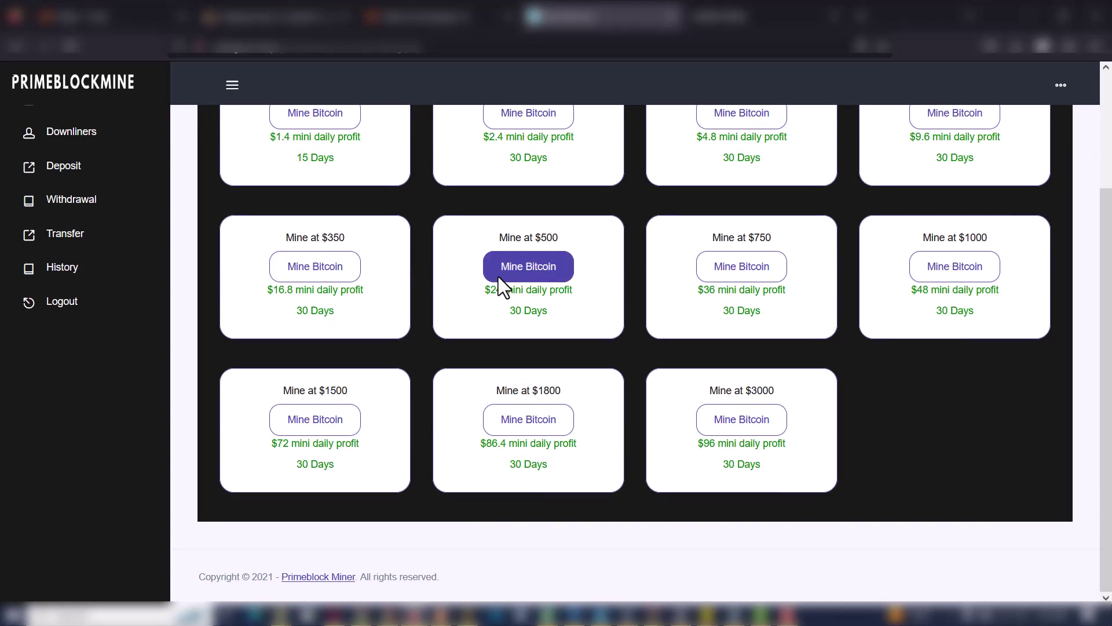
{"action": "scroll", "coordinate": [499, 277], "scroll_direction": "up", "scroll_amount": 3}
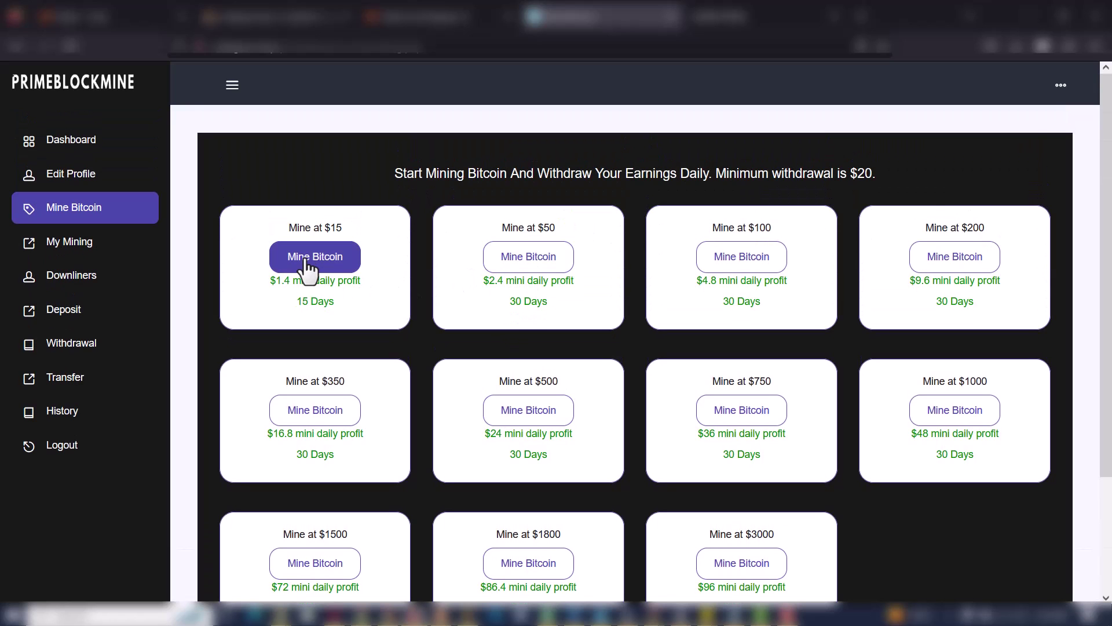
Buy the Mine at $15 package with Pay Via Balance and acknowledge the activation.
{"action": "left_click", "coordinate": [309, 264]}
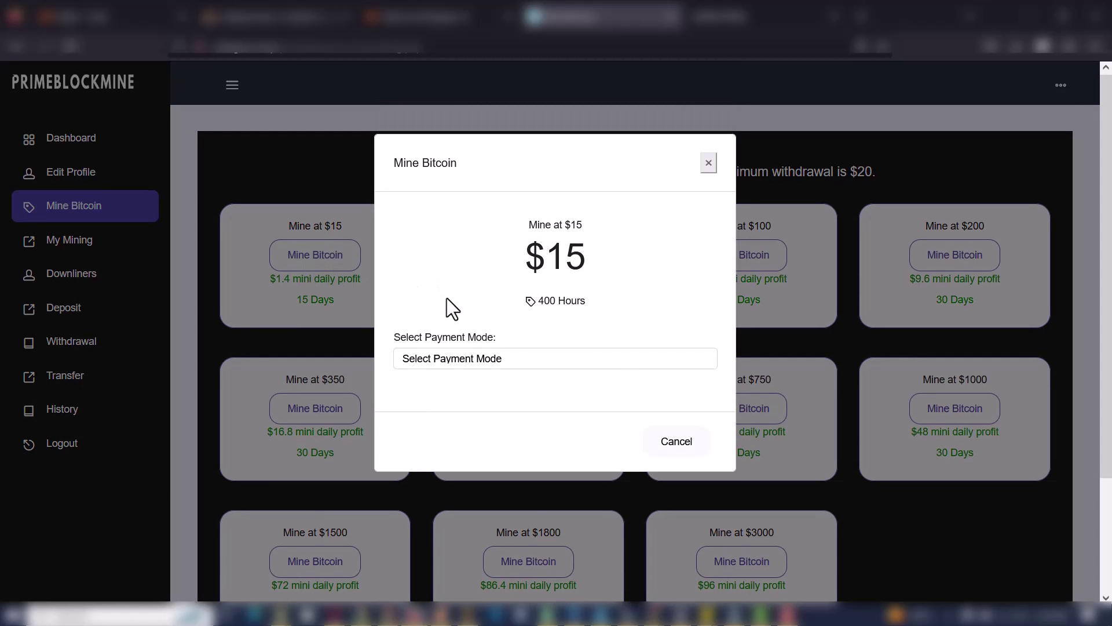
{"action": "scroll", "coordinate": [446, 298], "scroll_direction": "down", "scroll_amount": 3}
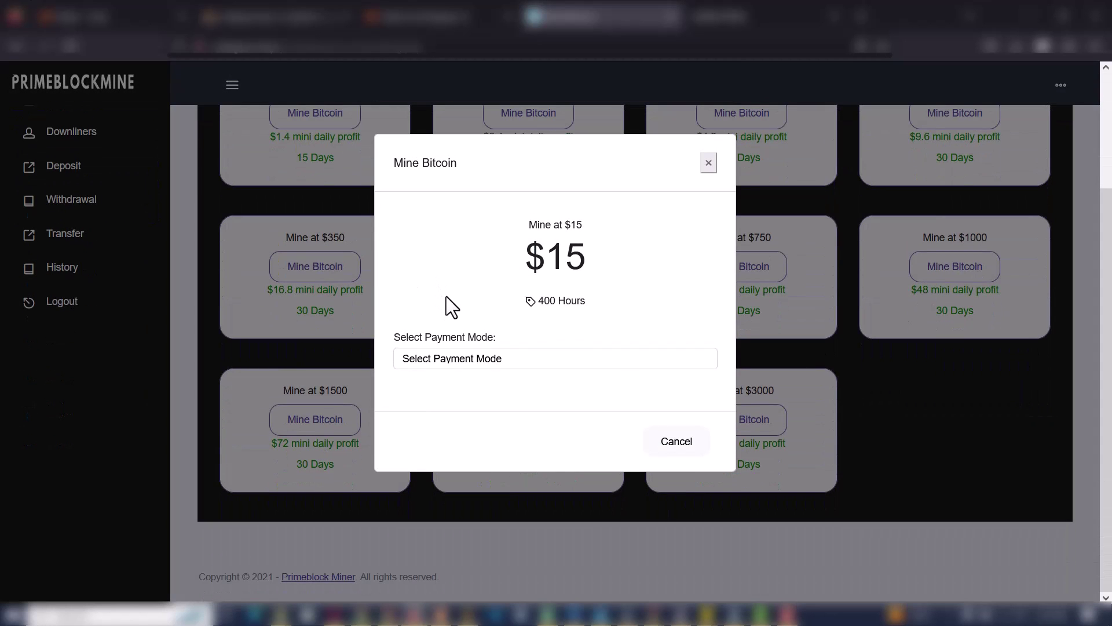
{"action": "left_click", "coordinate": [454, 362]}
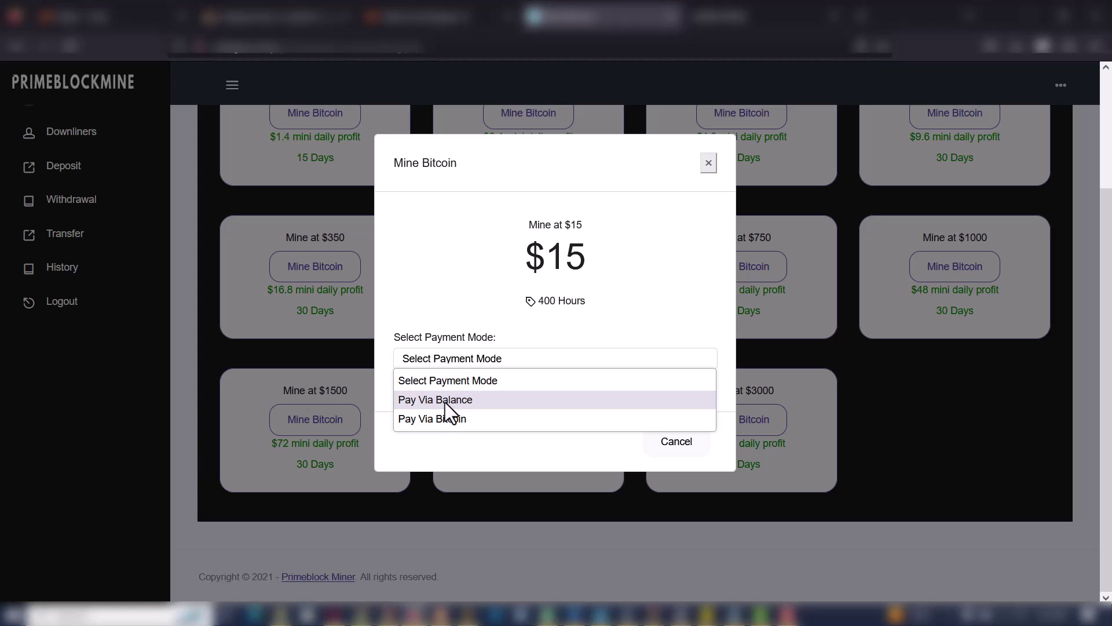
{"action": "left_click", "coordinate": [445, 402]}
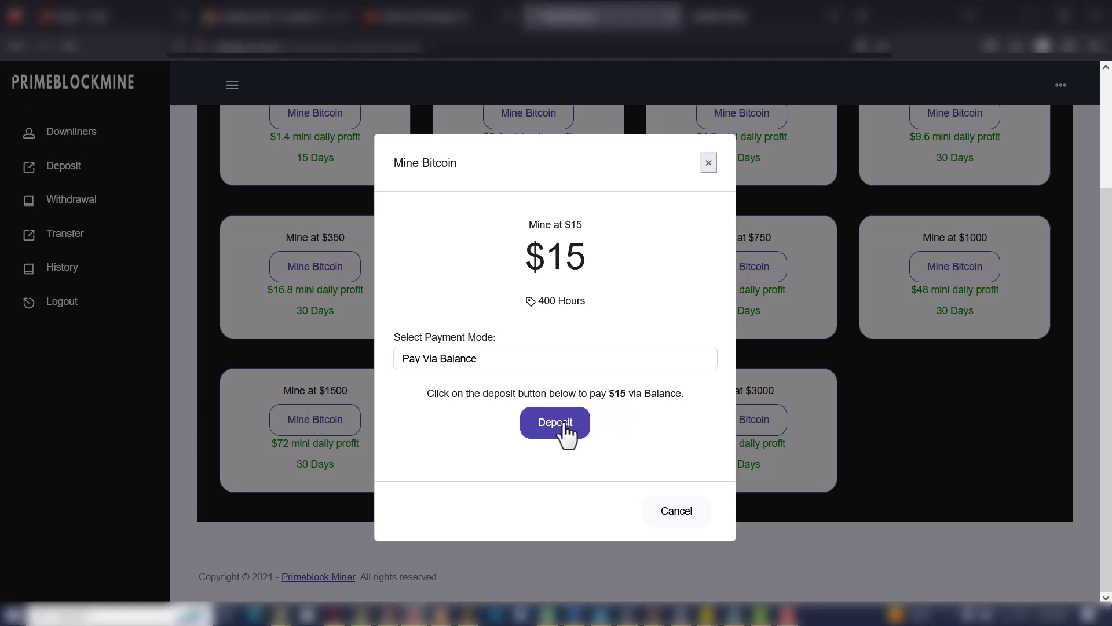
{"action": "left_click", "coordinate": [563, 427]}
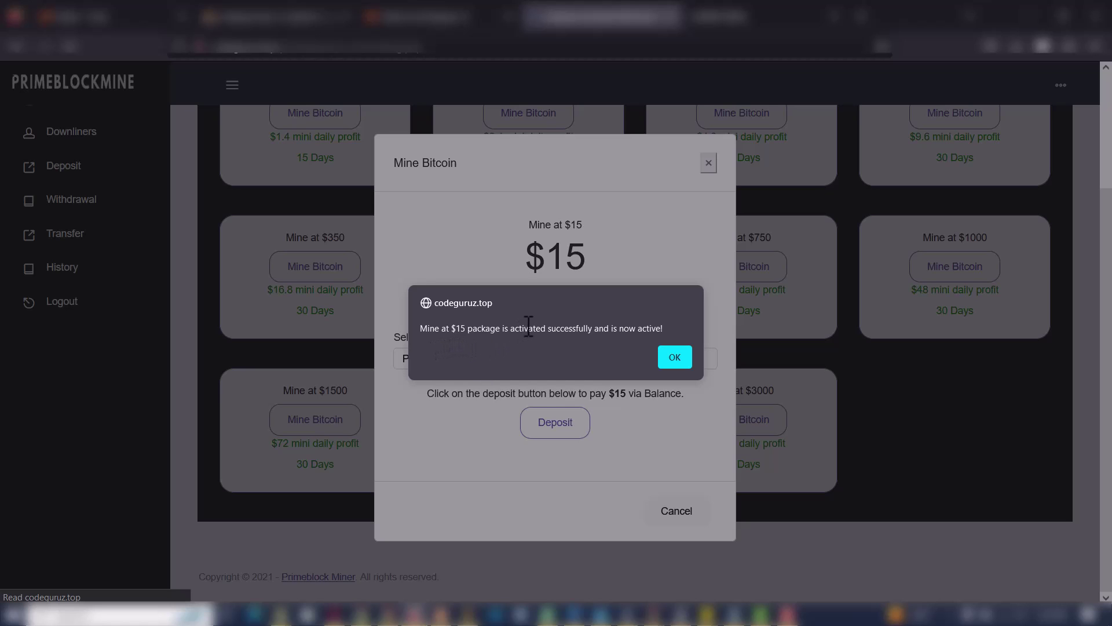
{"action": "left_click", "coordinate": [674, 357]}
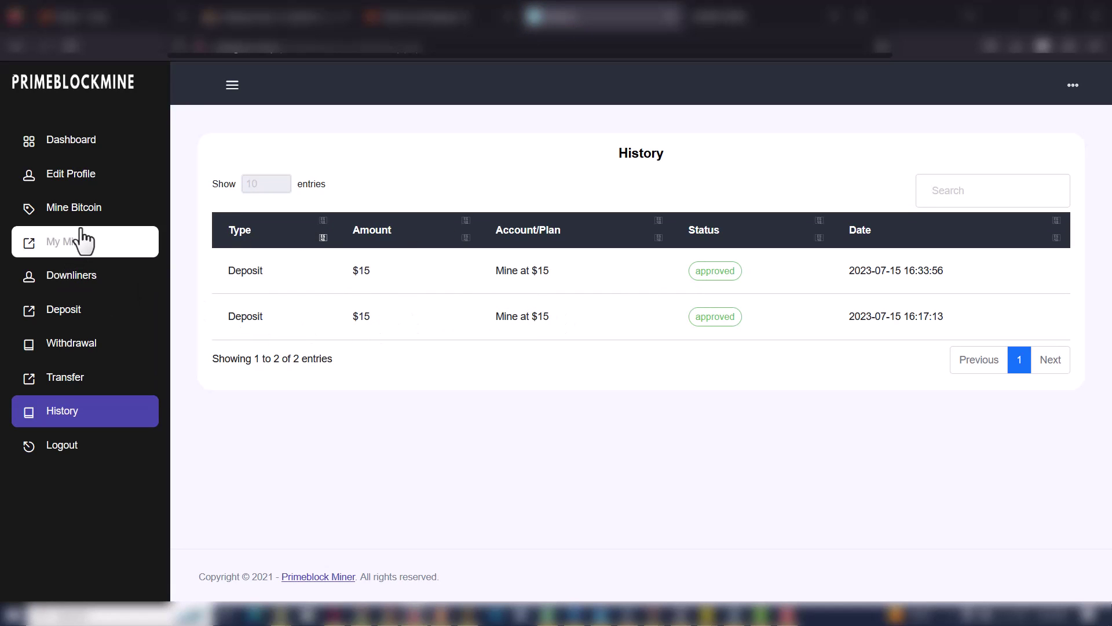
Open My Mining and highlight the two Mine at $15 rows and their Active status.
{"action": "left_click", "coordinate": [71, 253]}
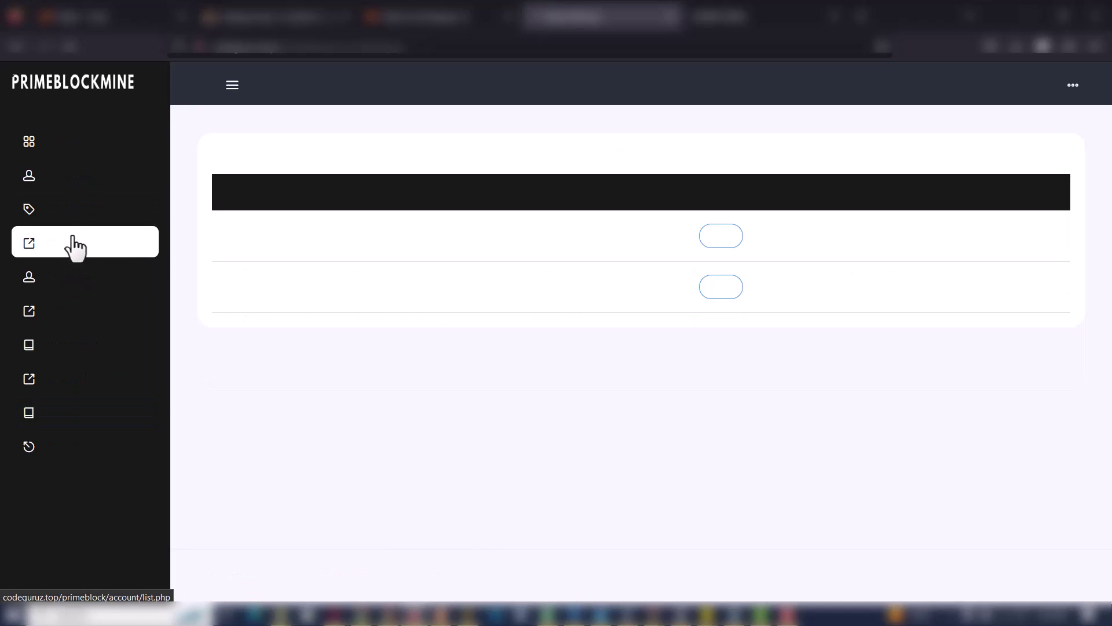
{"action": "left_click_drag", "start_coordinate": [224, 278], "coordinate": [739, 320]}
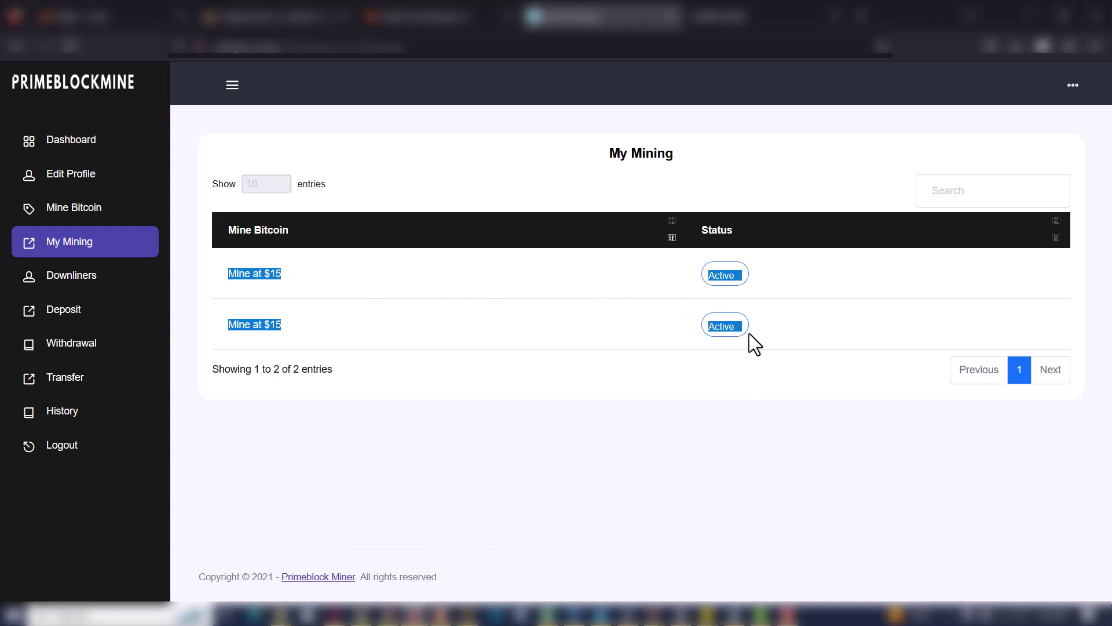
{"action": "left_click", "coordinate": [531, 351]}
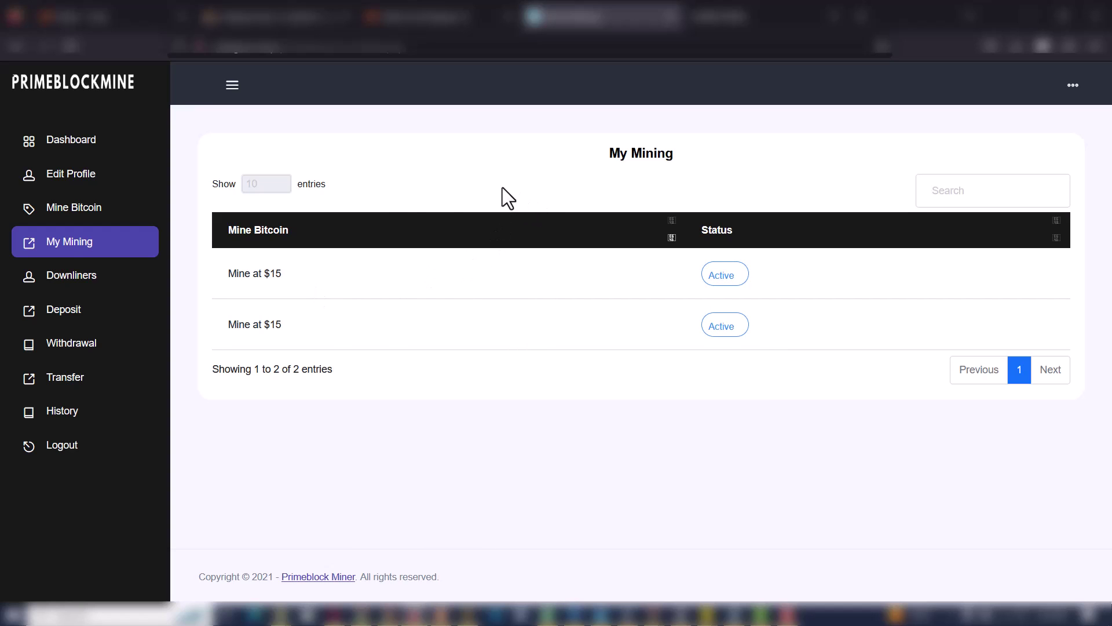
{"action": "left_click_drag", "start_coordinate": [292, 274], "coordinate": [215, 269]}
{"action": "left_click", "coordinate": [222, 279]}
{"action": "left_click_drag", "start_coordinate": [307, 278], "coordinate": [231, 269]}
{"action": "left_click_drag", "start_coordinate": [288, 295], "coordinate": [224, 290]}
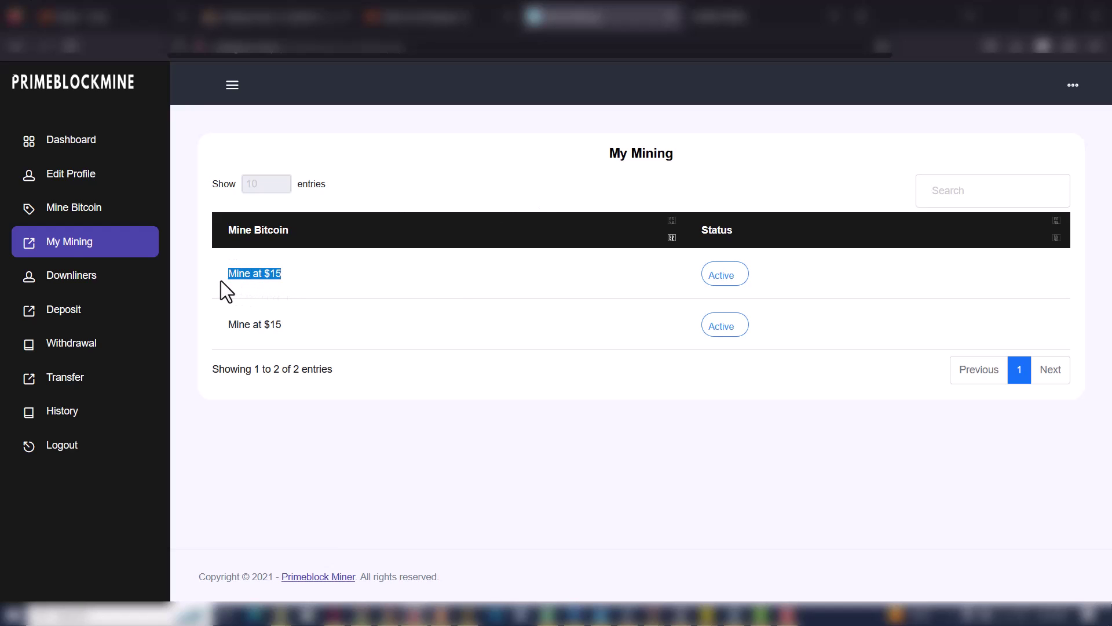
{"action": "double_click", "coordinate": [719, 291]}
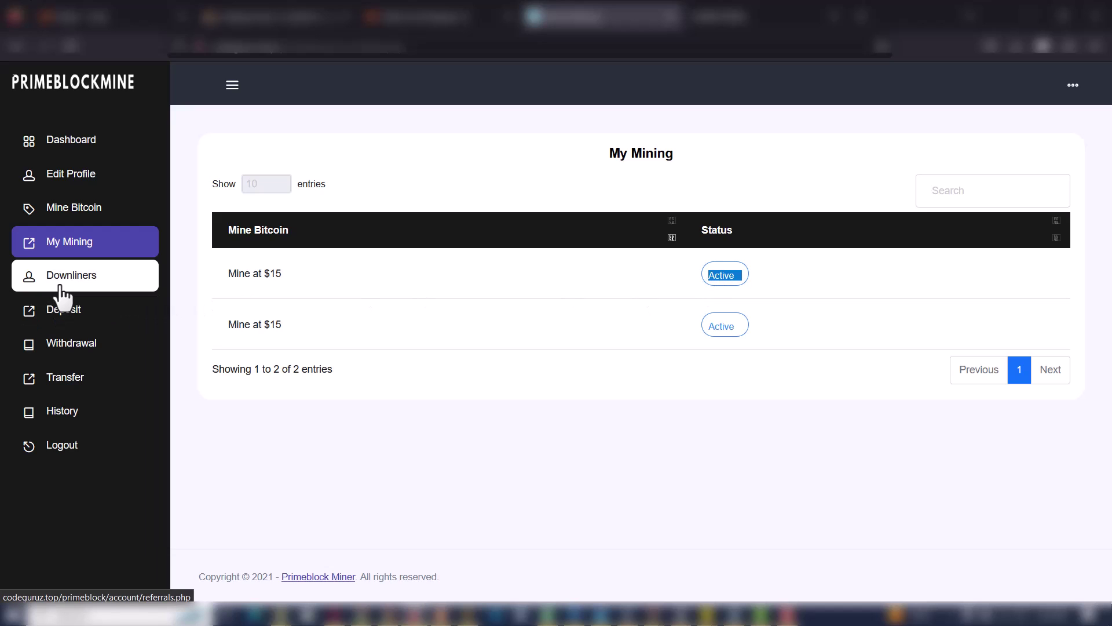
Open Downliners, showing 2 total downliners, and copy the referral link.
{"action": "left_click", "coordinate": [65, 293]}
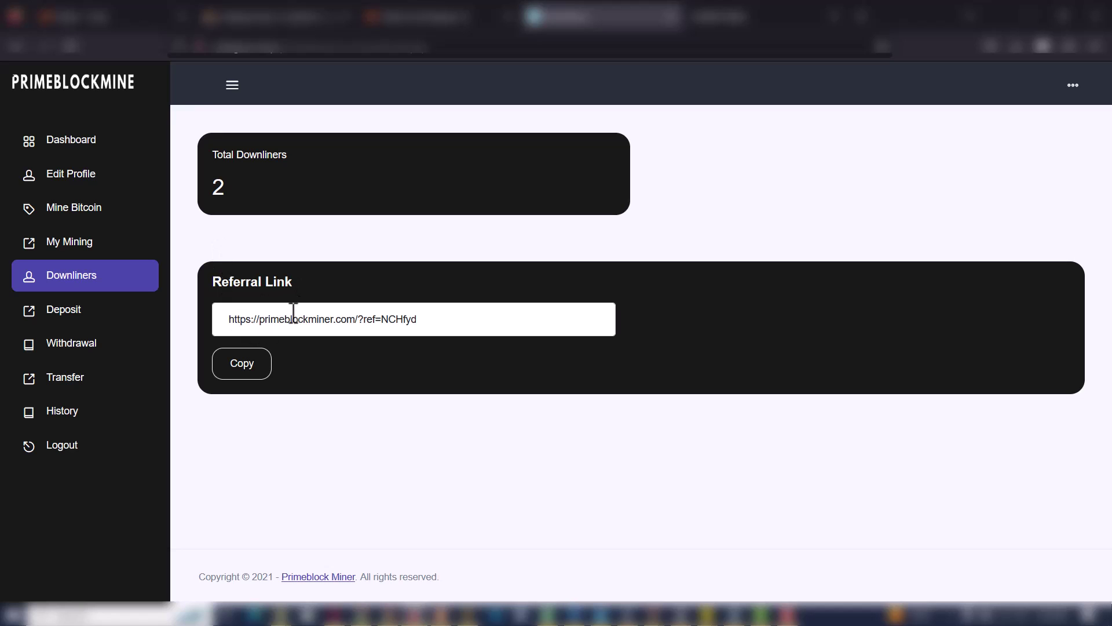
{"action": "left_click", "coordinate": [249, 365]}
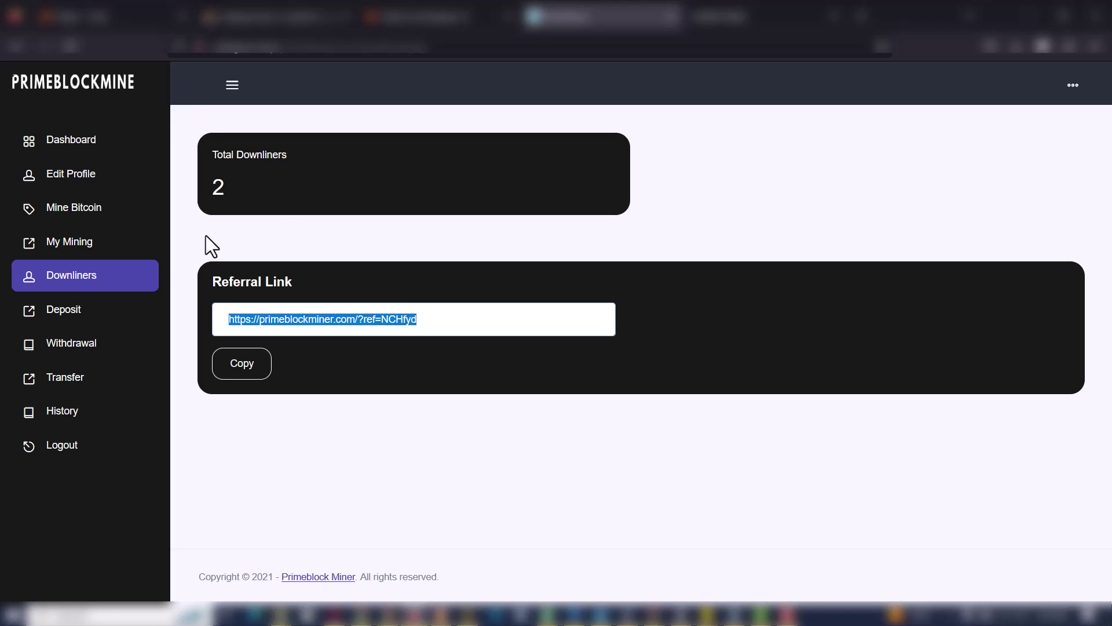
{"action": "left_click", "coordinate": [84, 318]}
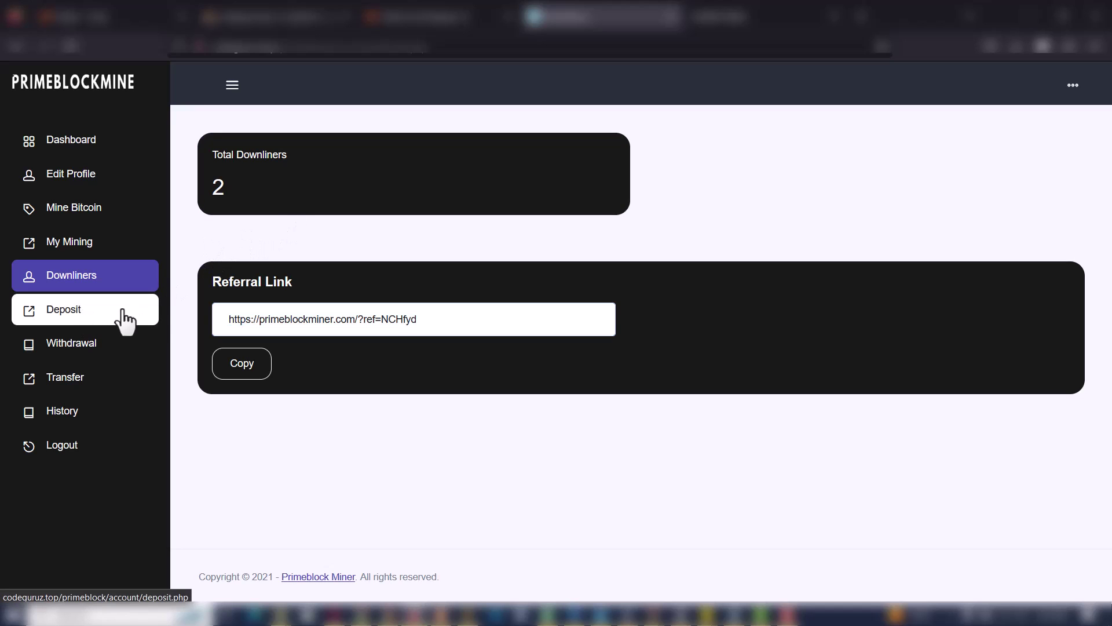
Open the Deposit Fund page and copy its deposit wallet address.
{"action": "left_click", "coordinate": [70, 322]}
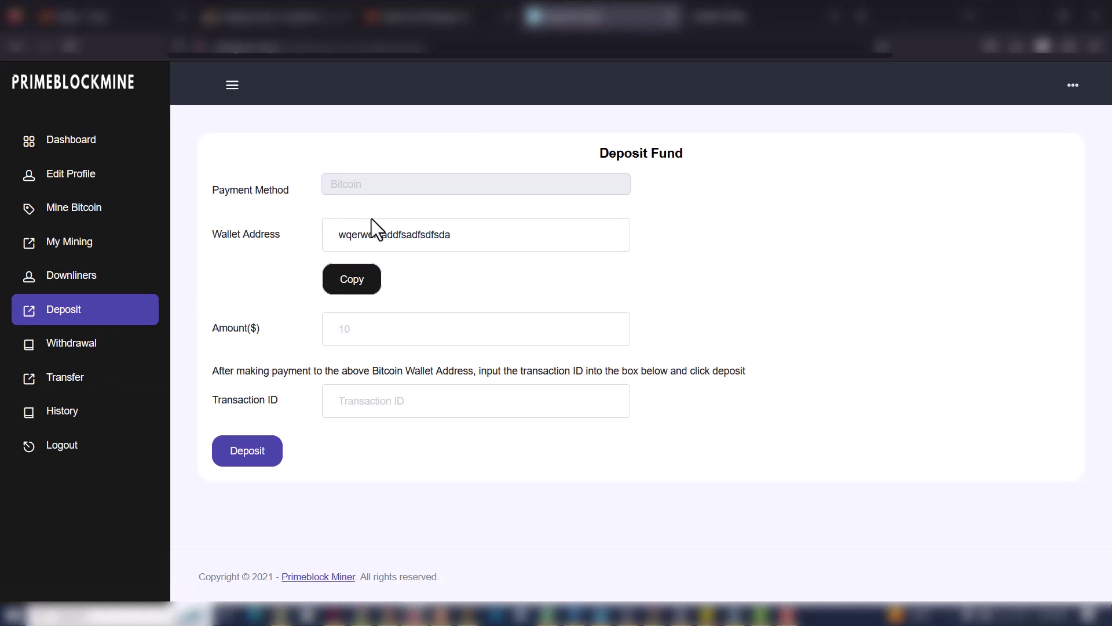
{"action": "left_click_drag", "start_coordinate": [452, 236], "coordinate": [262, 238]}
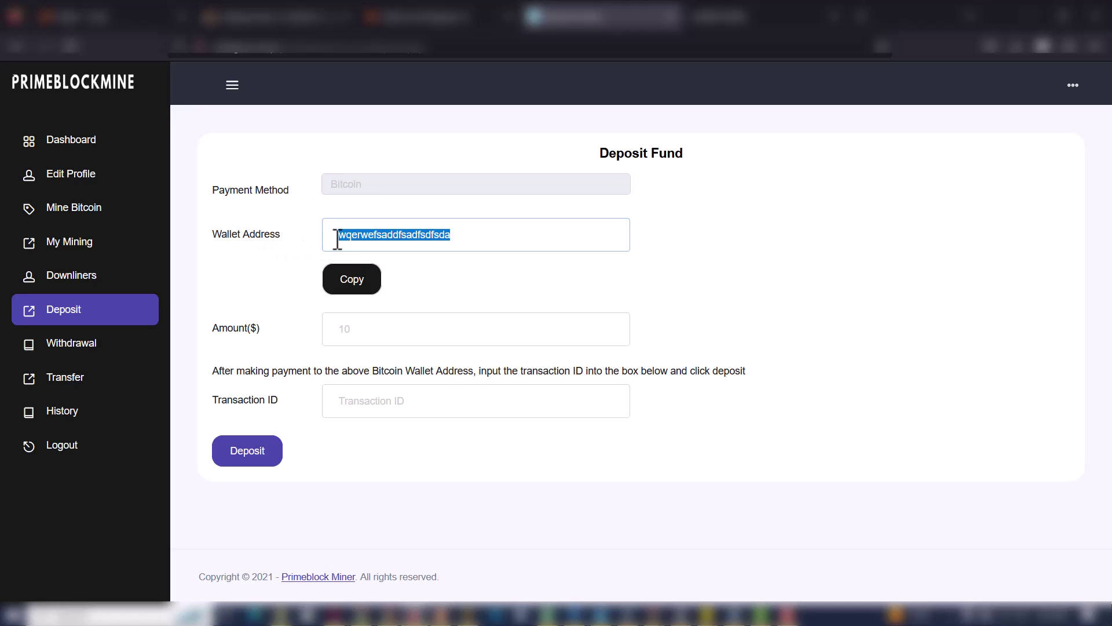
{"action": "left_click", "coordinate": [350, 279]}
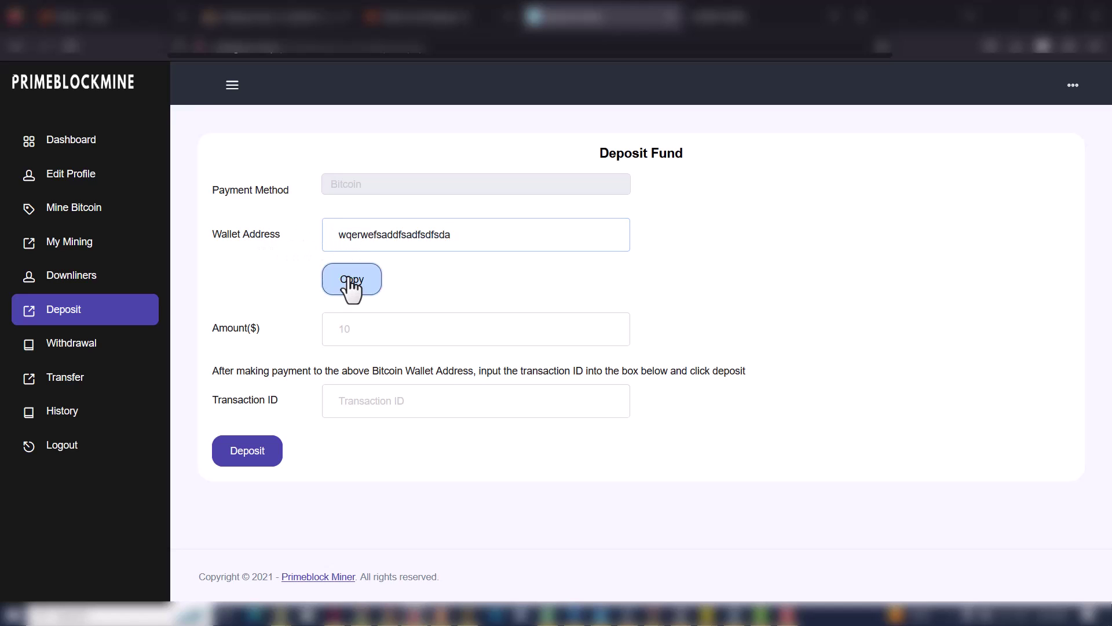
{"action": "left_click", "coordinate": [671, 356]}
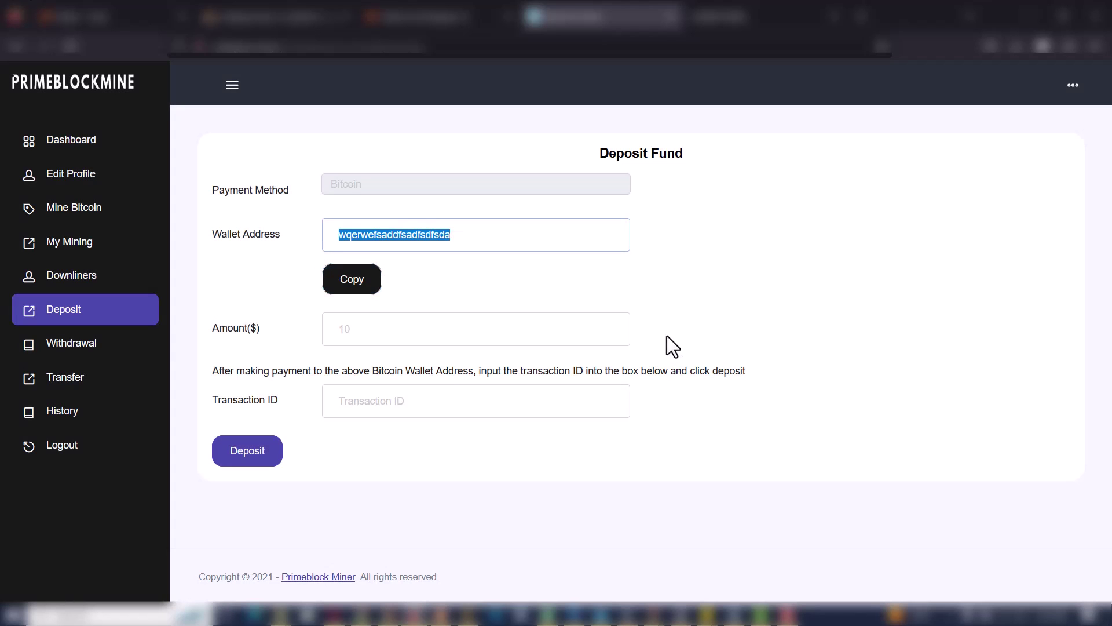
Submit a $1000 deposit with transaction ID TRX1234 and acknowledge the confirmation.
{"action": "left_click", "coordinate": [417, 329]}
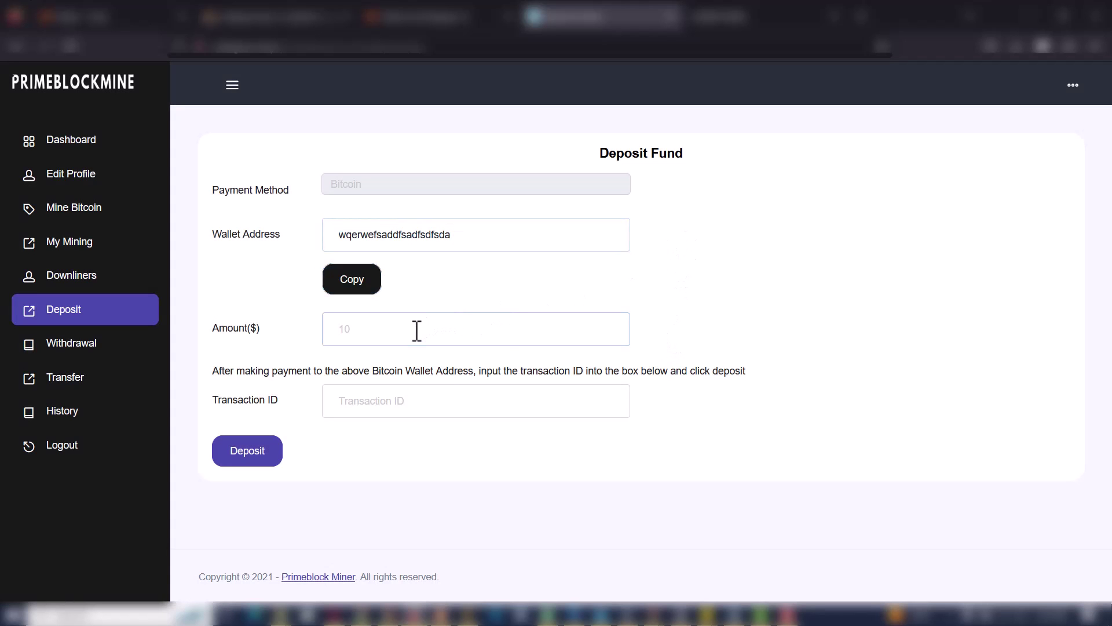
{"action": "type", "text": "1000"}
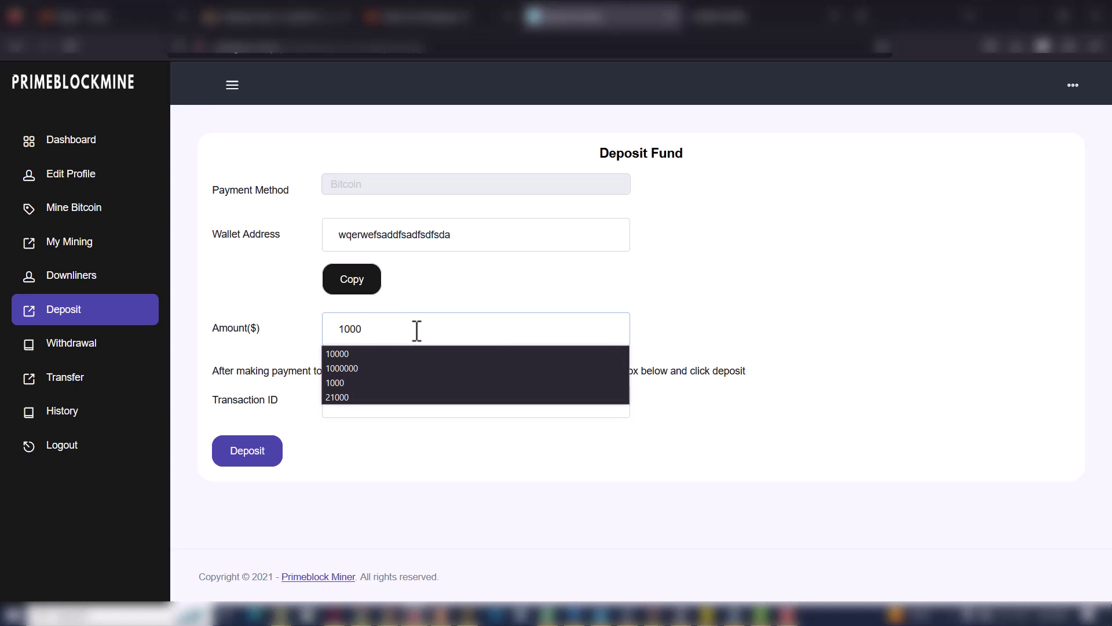
{"action": "left_click", "coordinate": [401, 309]}
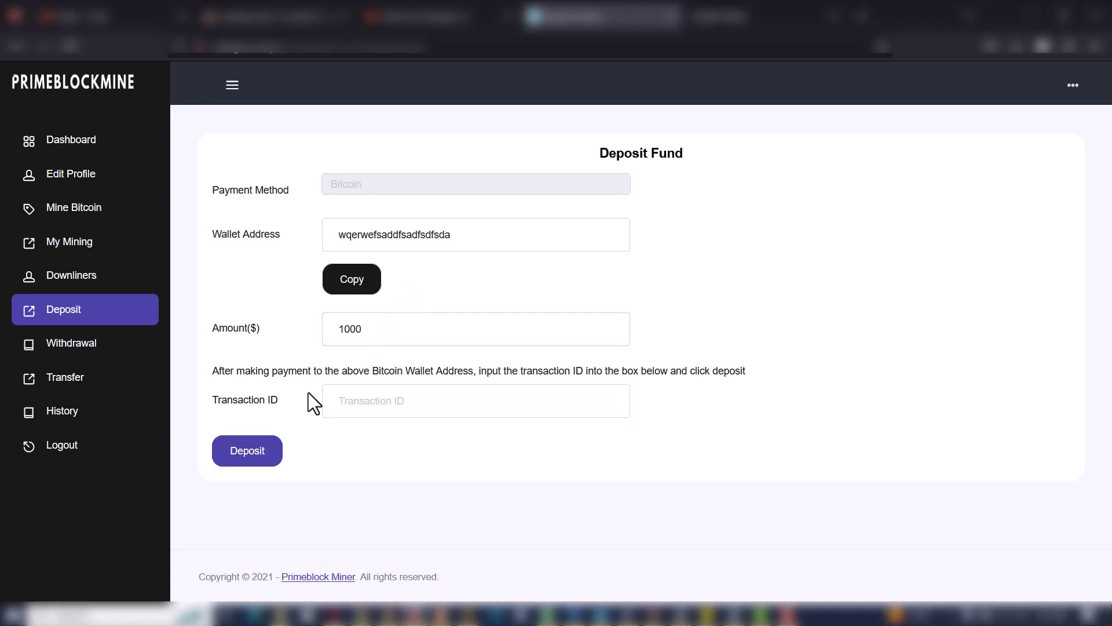
{"action": "left_click", "coordinate": [397, 404]}
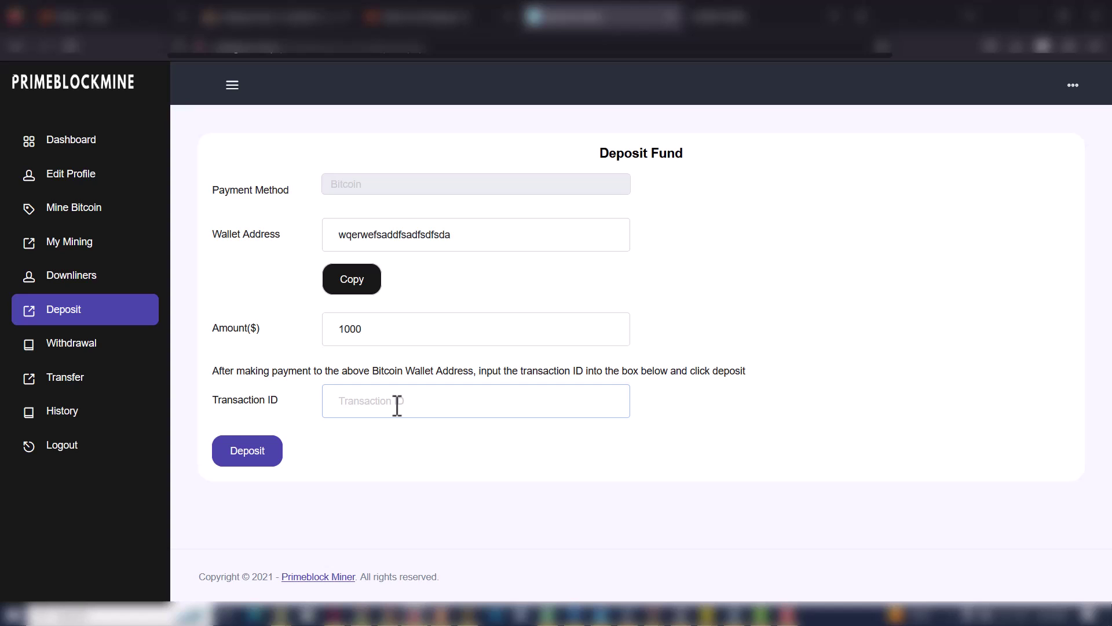
{"action": "type", "text": "TRX1234"}
{"action": "left_click", "coordinate": [249, 457]}
{"action": "left_click", "coordinate": [251, 457]}
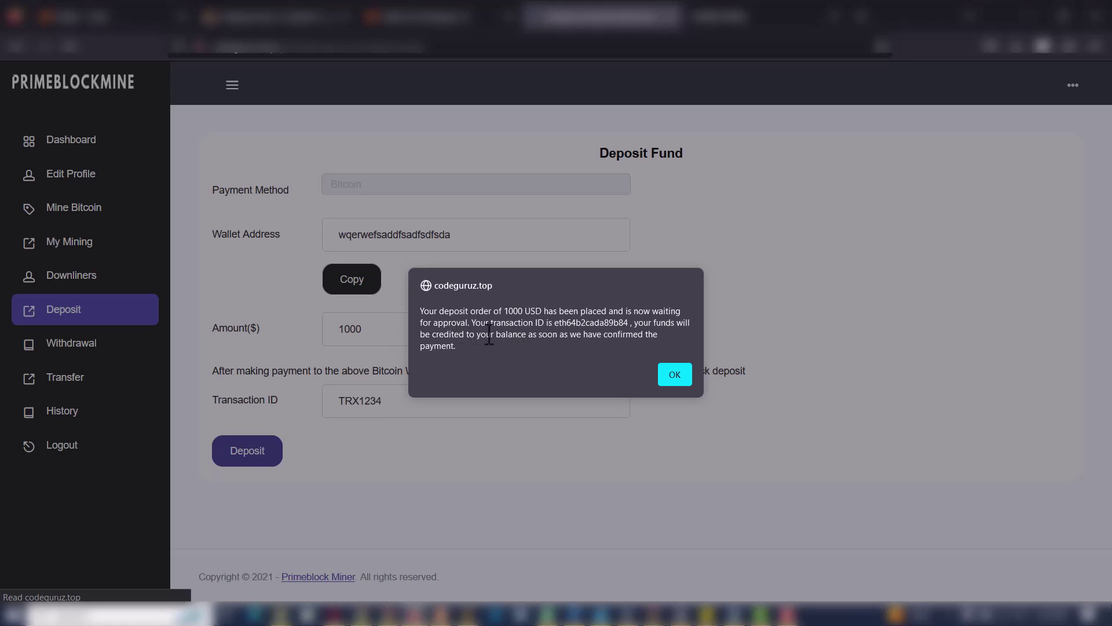
{"action": "double_click", "coordinate": [578, 333]}
{"action": "double_click", "coordinate": [580, 322]}
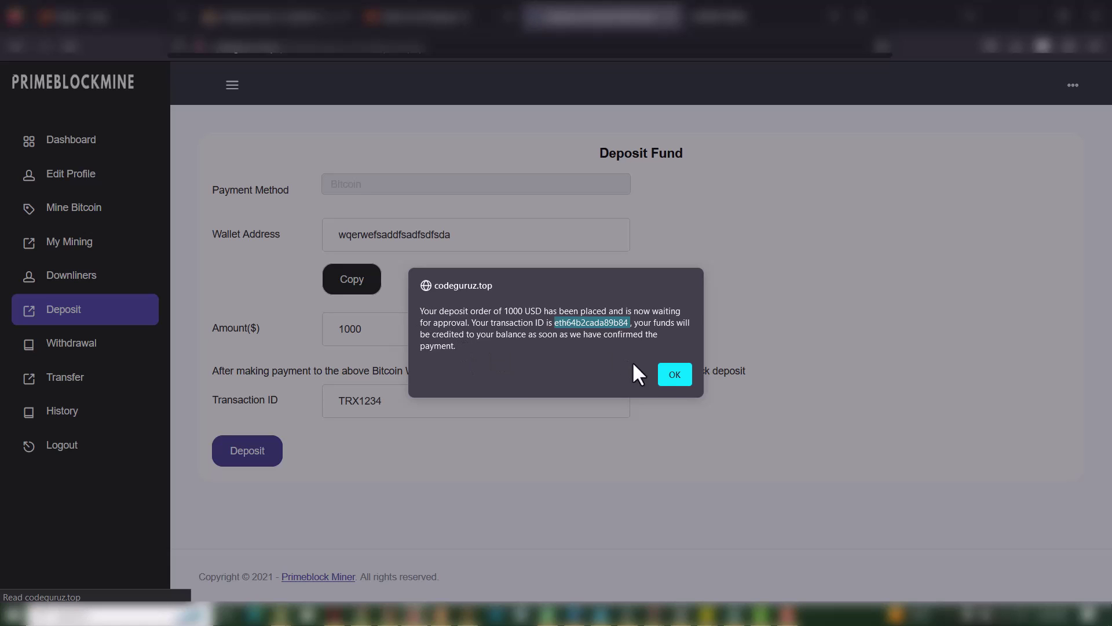
{"action": "left_click", "coordinate": [672, 374]}
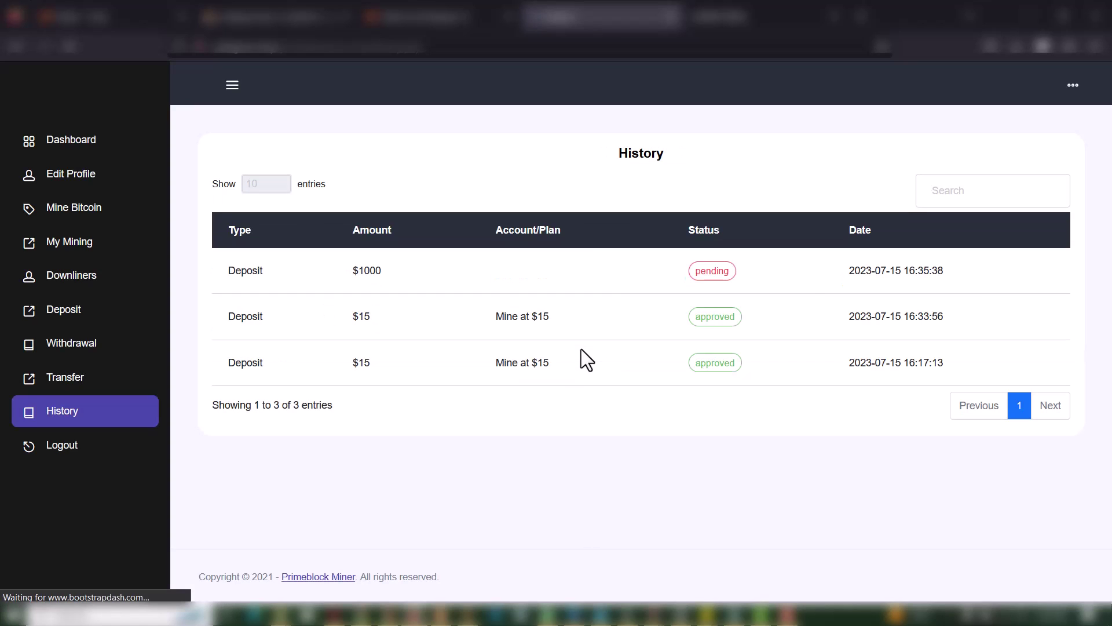
{"action": "left_click_drag", "start_coordinate": [220, 270], "coordinate": [737, 269]}
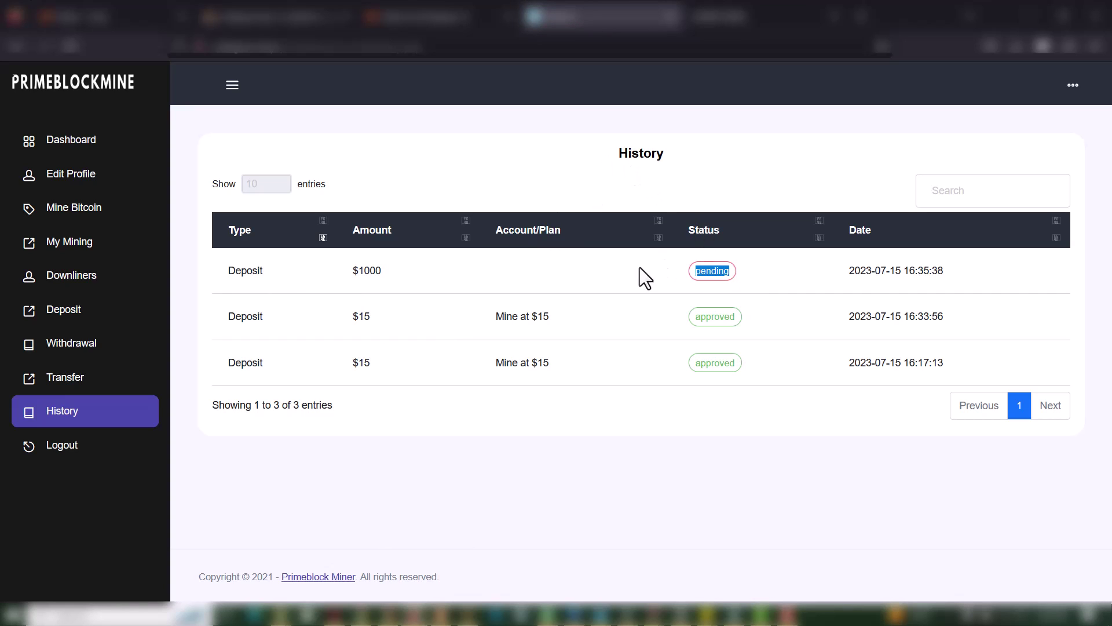
{"action": "double_click", "coordinate": [373, 270]}
{"action": "left_click", "coordinate": [702, 276]}
{"action": "left_click_drag", "start_coordinate": [841, 283], "coordinate": [971, 261]}
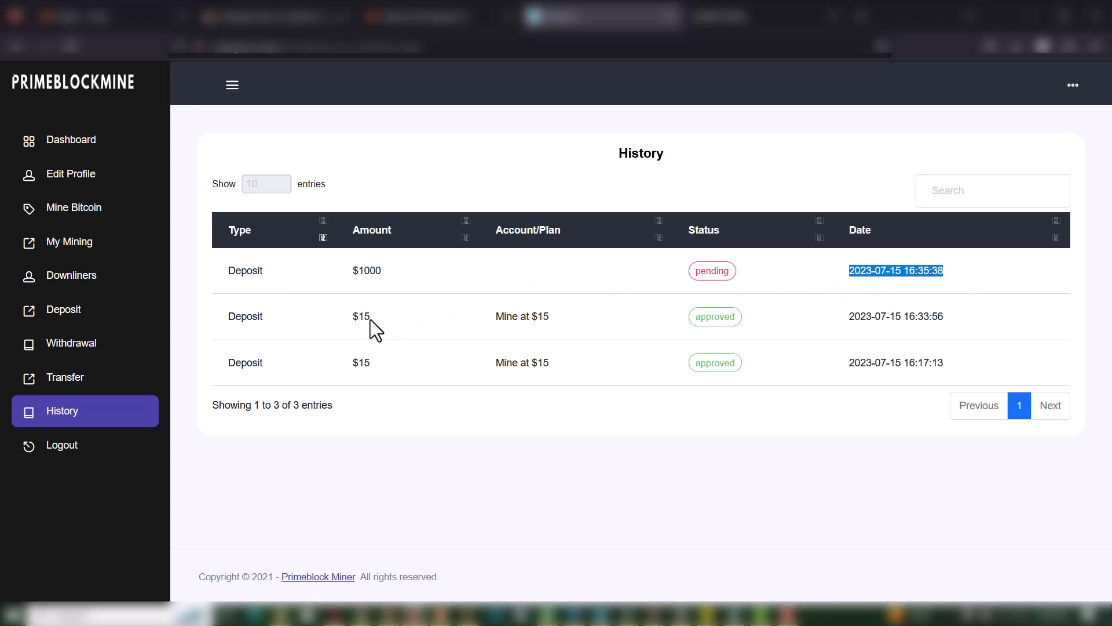
{"action": "left_click", "coordinate": [92, 345]}
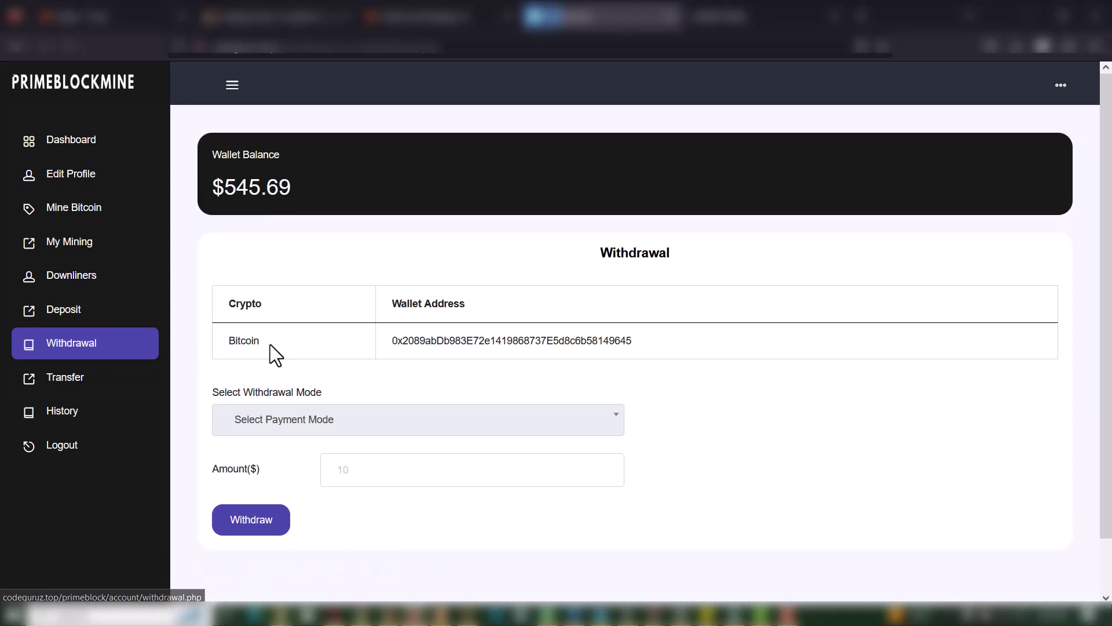
{"action": "scroll", "coordinate": [265, 347], "scroll_direction": "down", "scroll_amount": 1}
{"action": "scroll", "coordinate": [265, 346], "scroll_direction": "up", "scroll_amount": 1}
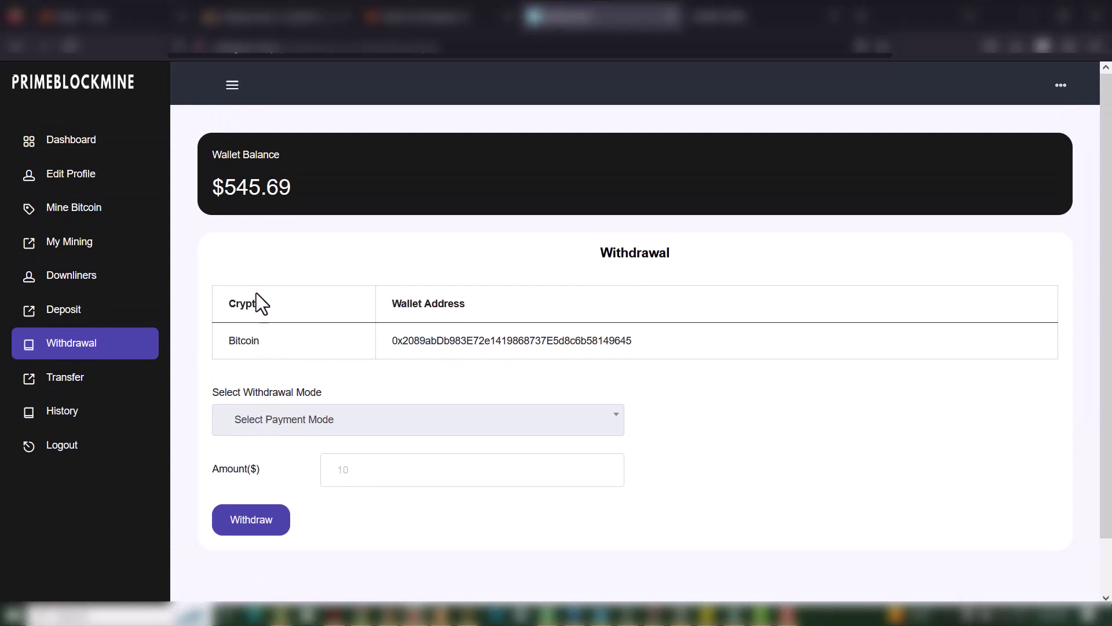
{"action": "left_click_drag", "start_coordinate": [266, 337], "coordinate": [218, 342]}
{"action": "left_click_drag", "start_coordinate": [393, 345], "coordinate": [647, 348]}
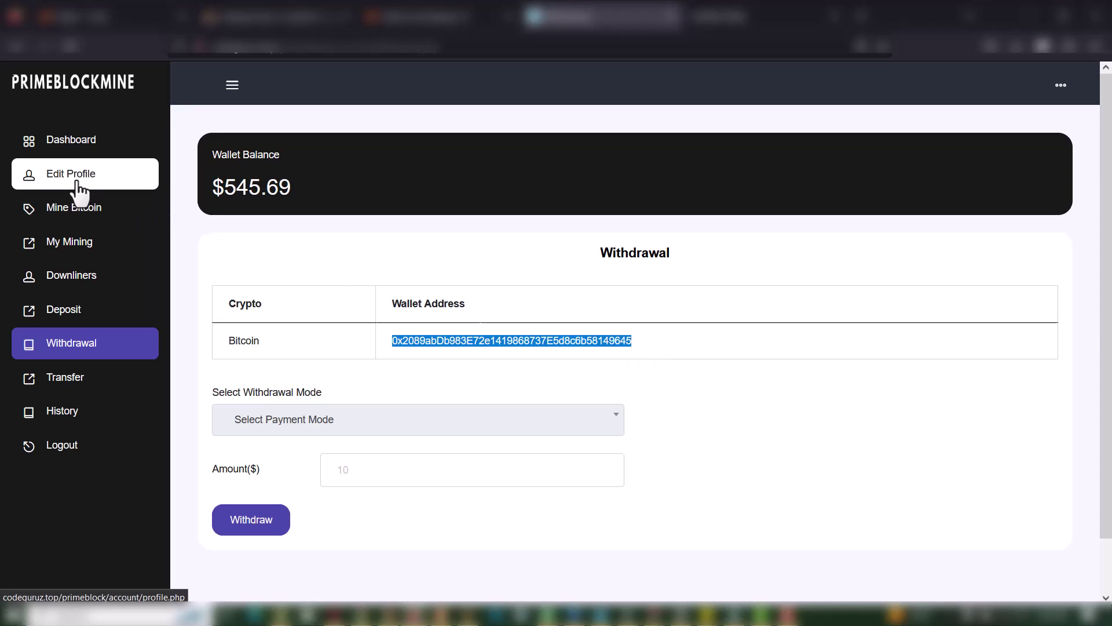
{"action": "left_click", "coordinate": [295, 418]}
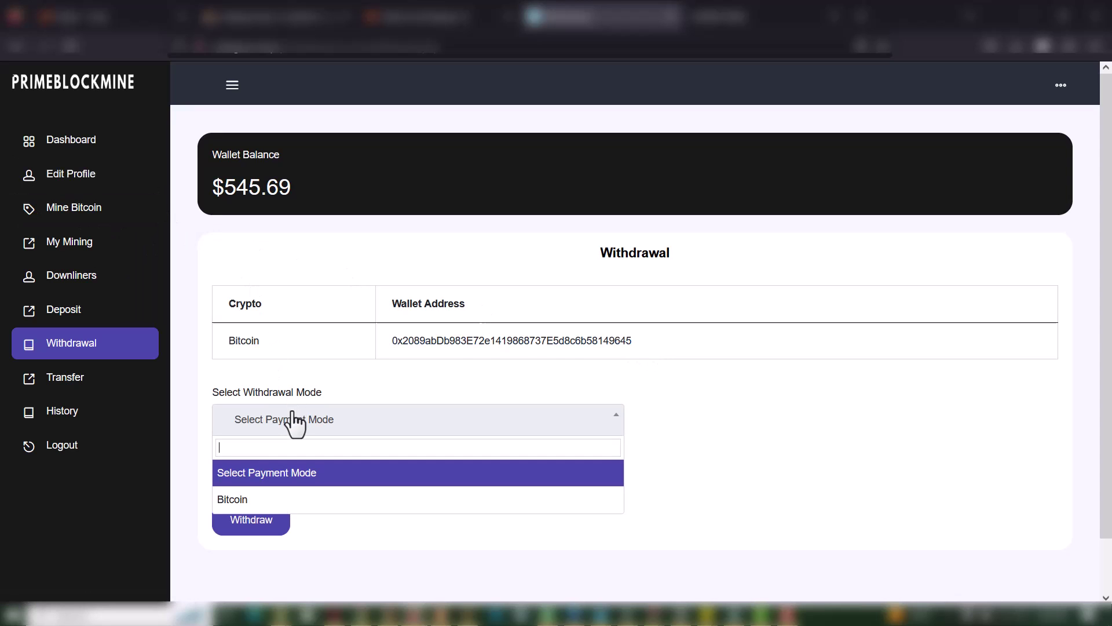
{"action": "left_click", "coordinate": [274, 497]}
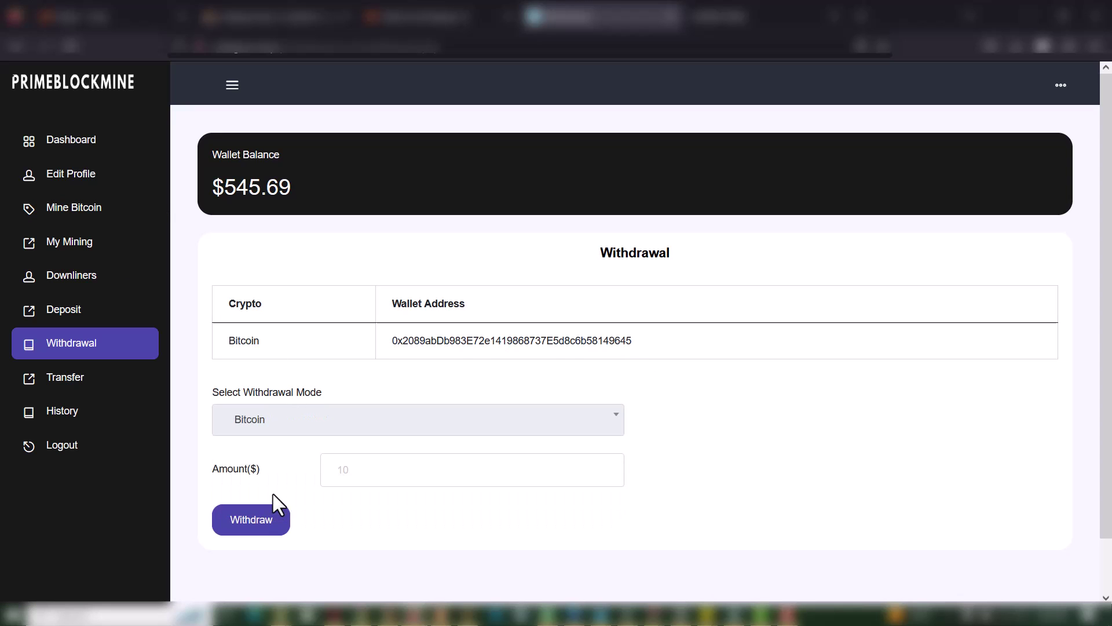
{"action": "left_click", "coordinate": [350, 477]}
{"action": "left_click", "coordinate": [335, 467]}
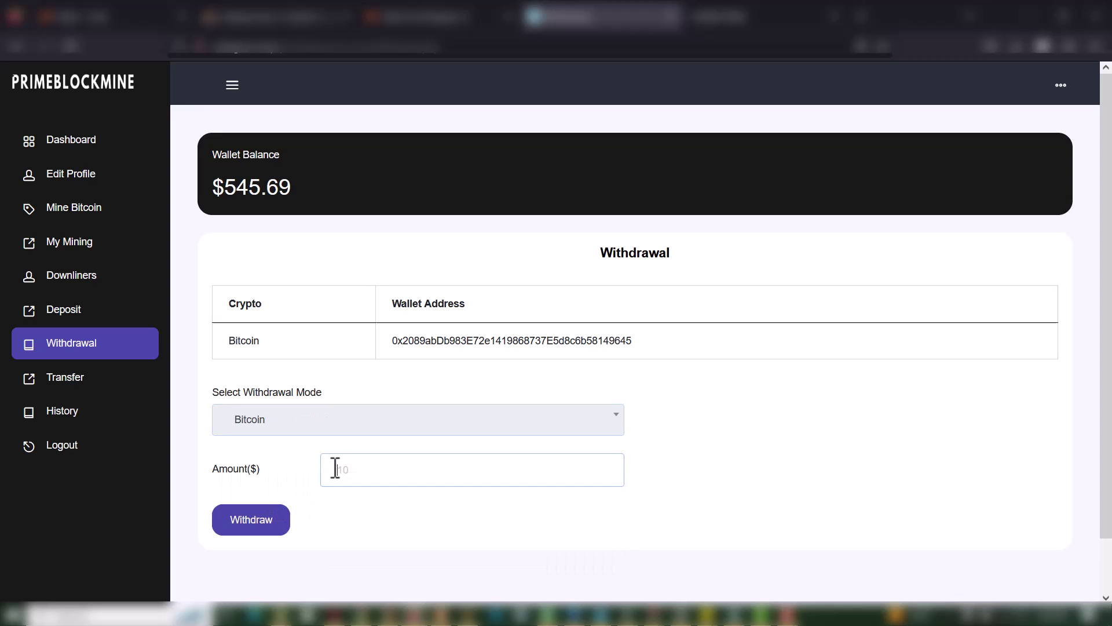
{"action": "left_click", "coordinate": [355, 472]}
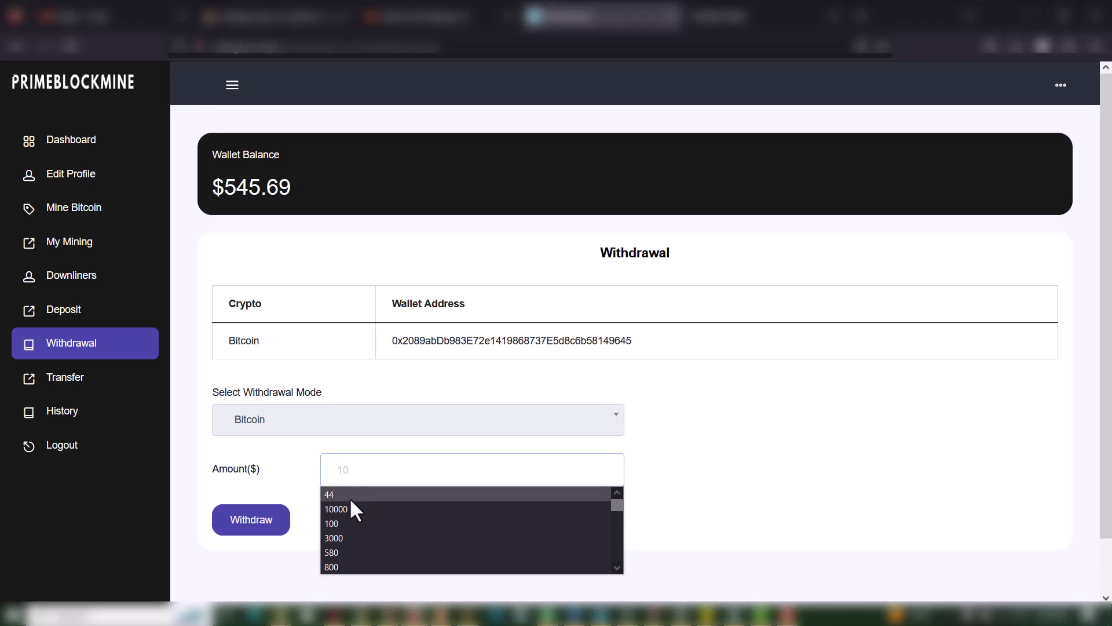
{"action": "left_click", "coordinate": [347, 524]}
{"action": "left_click", "coordinate": [267, 519]}
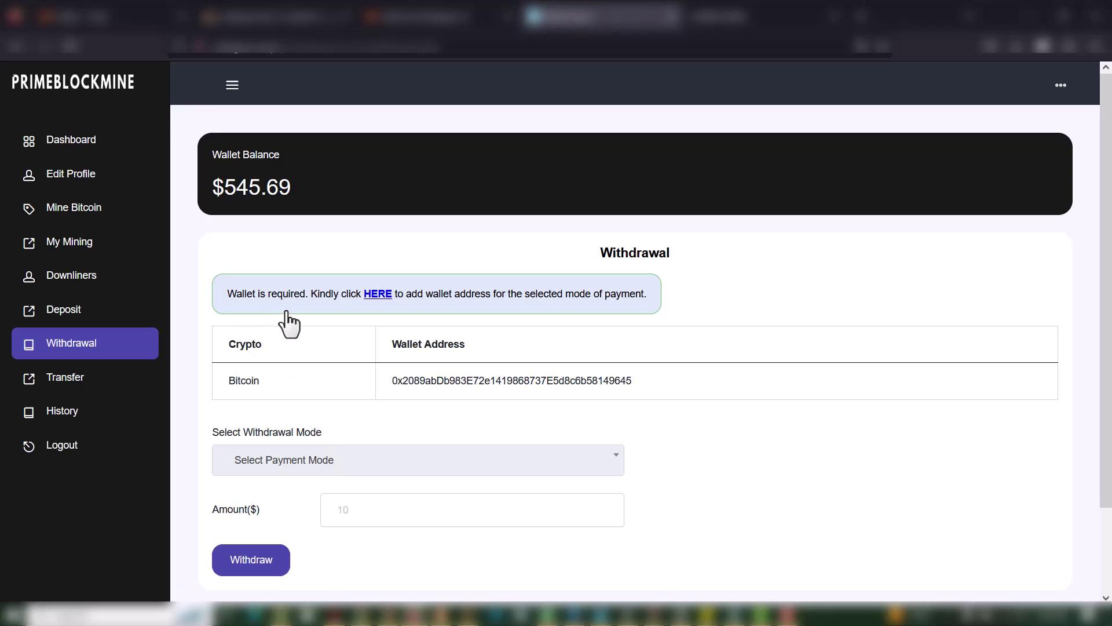
{"action": "left_click", "coordinate": [316, 464]}
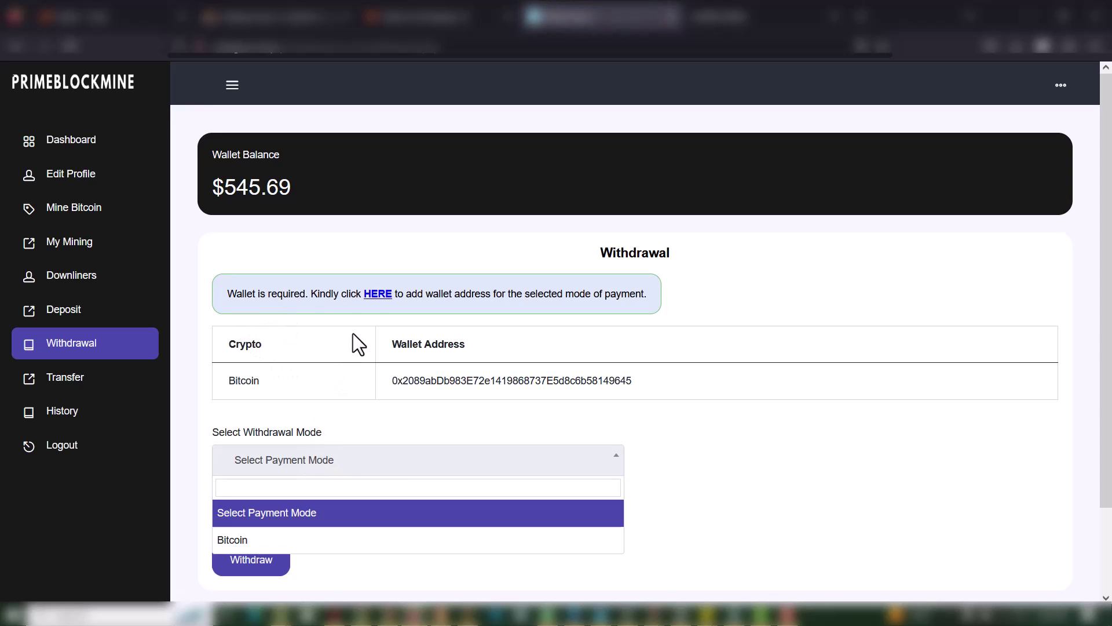
{"action": "left_click", "coordinate": [376, 295]}
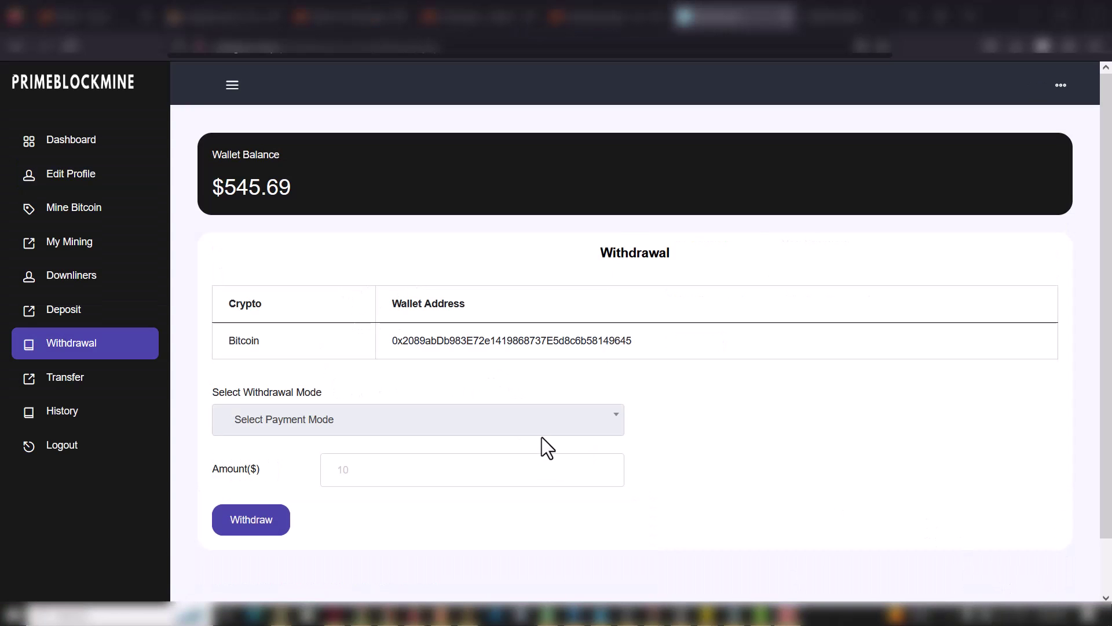
Request a $100 withdrawal with Bitcoin as the withdrawal mode.
{"action": "left_click", "coordinate": [344, 421]}
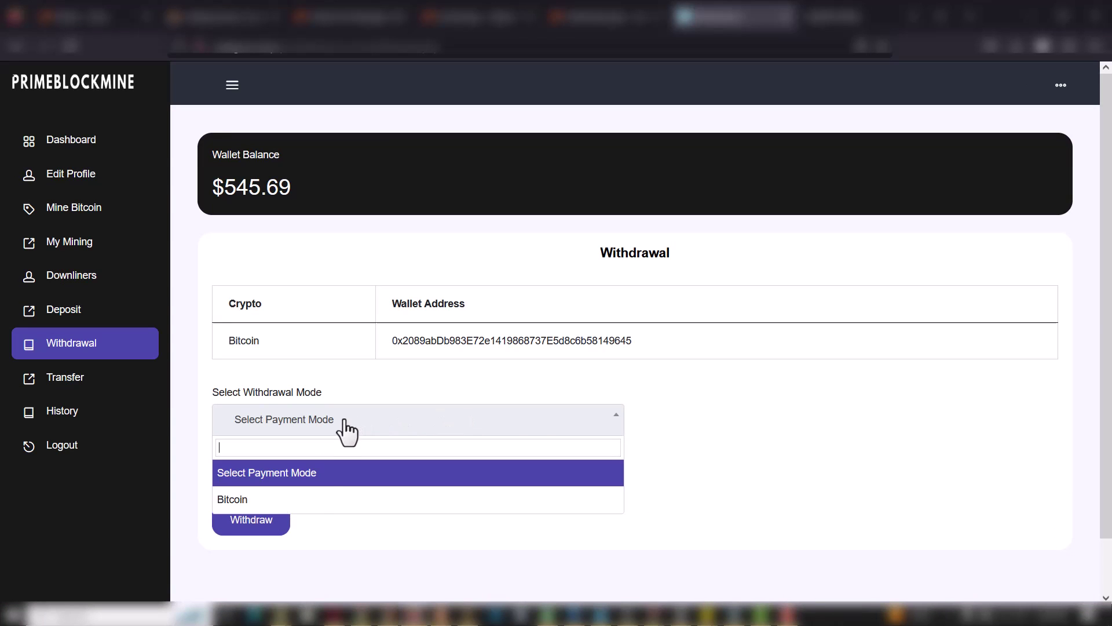
{"action": "left_click", "coordinate": [308, 498]}
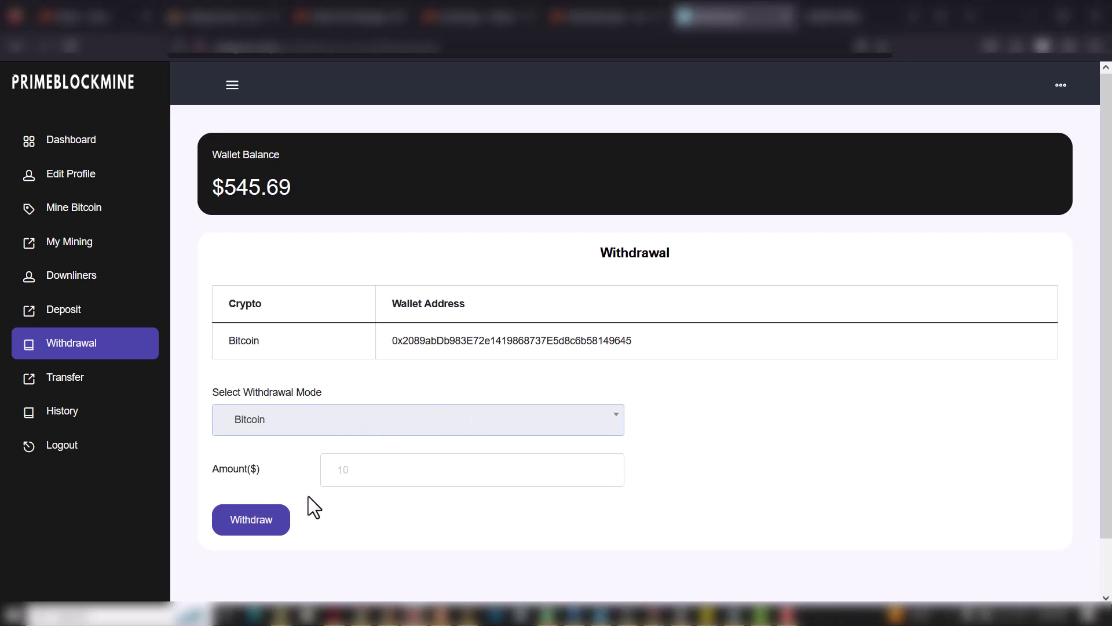
{"action": "left_click", "coordinate": [351, 472]}
{"action": "type", "text": "100"}
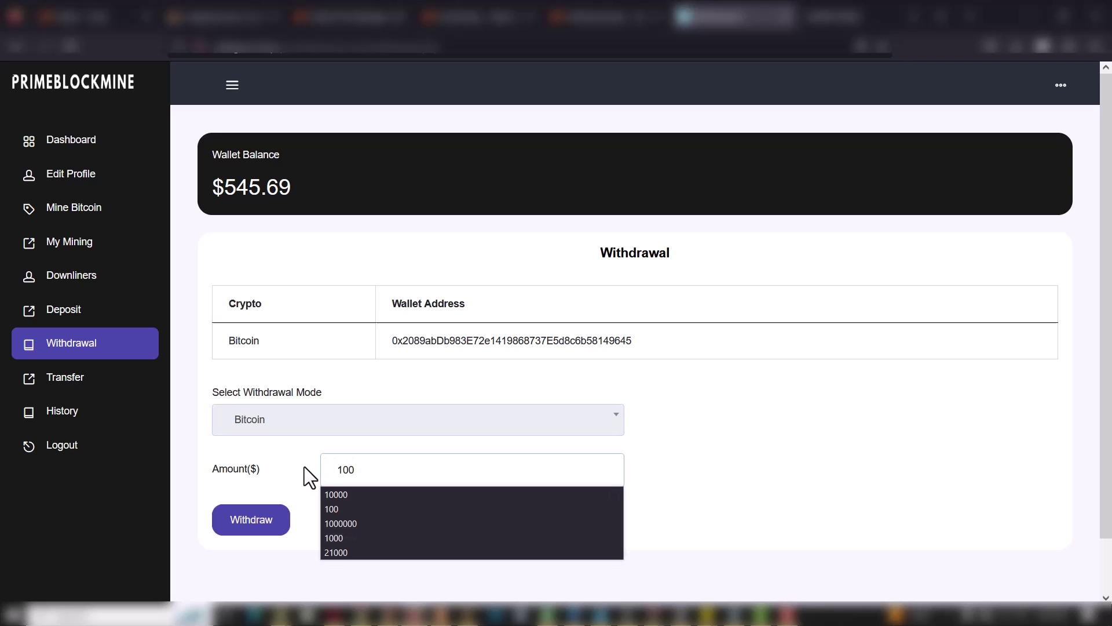
{"action": "left_click", "coordinate": [261, 528]}
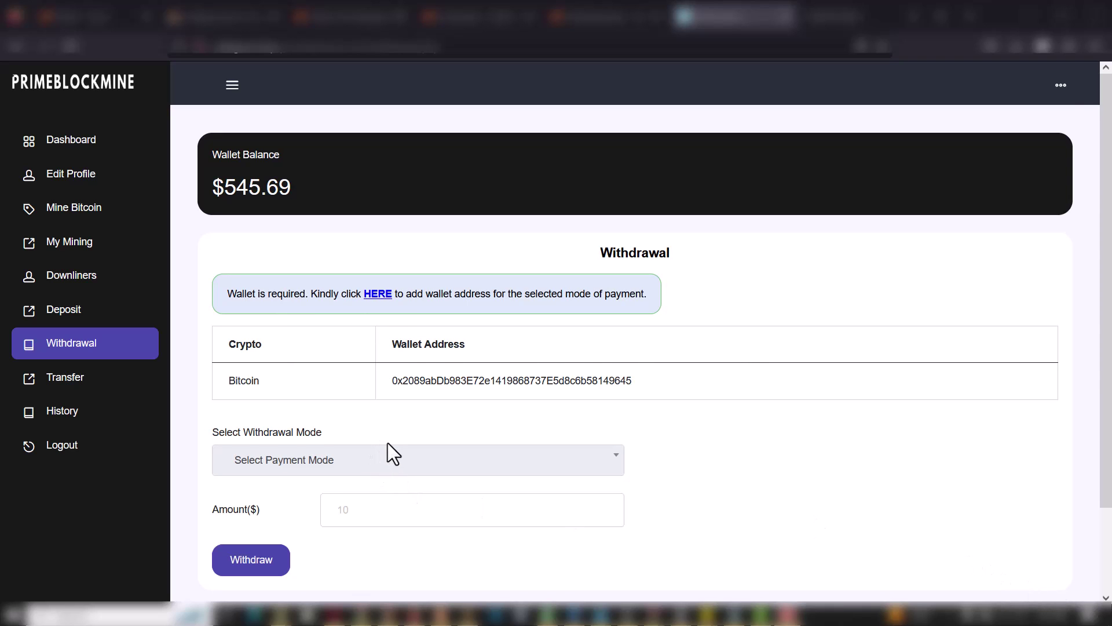
Resubmit the $100 Bitcoin withdrawal and acknowledge the success message, leaving $445.69.
{"action": "scroll", "coordinate": [388, 446], "scroll_direction": "down", "scroll_amount": 2}
{"action": "left_click", "coordinate": [345, 371]}
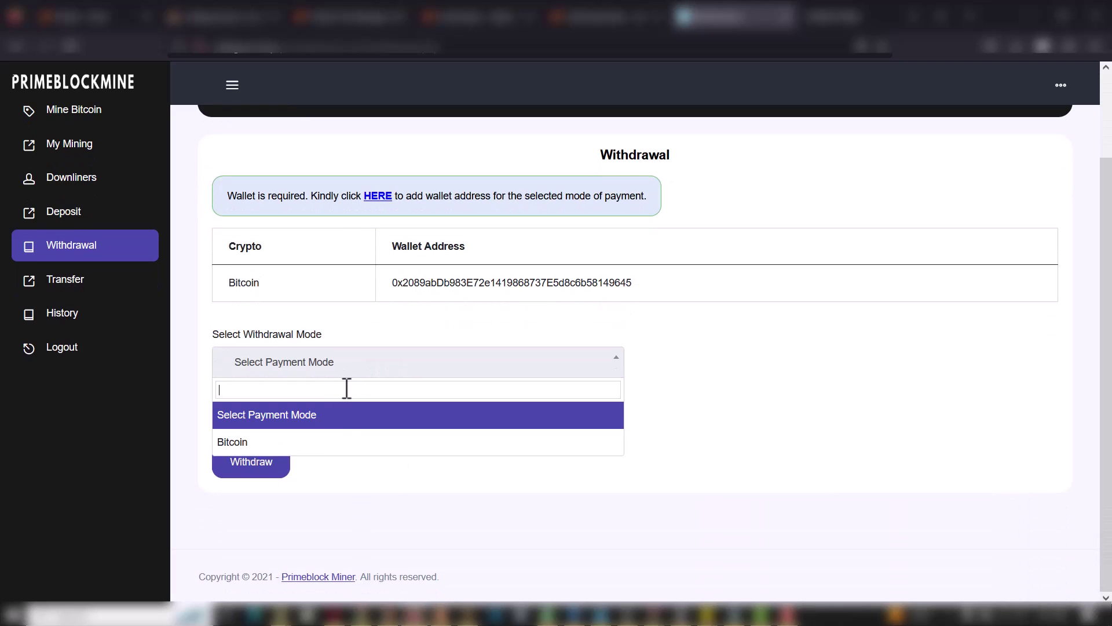
{"action": "left_click", "coordinate": [334, 446]}
{"action": "left_click", "coordinate": [339, 419]}
{"action": "type", "text": "100"}
{"action": "left_click", "coordinate": [291, 409]}
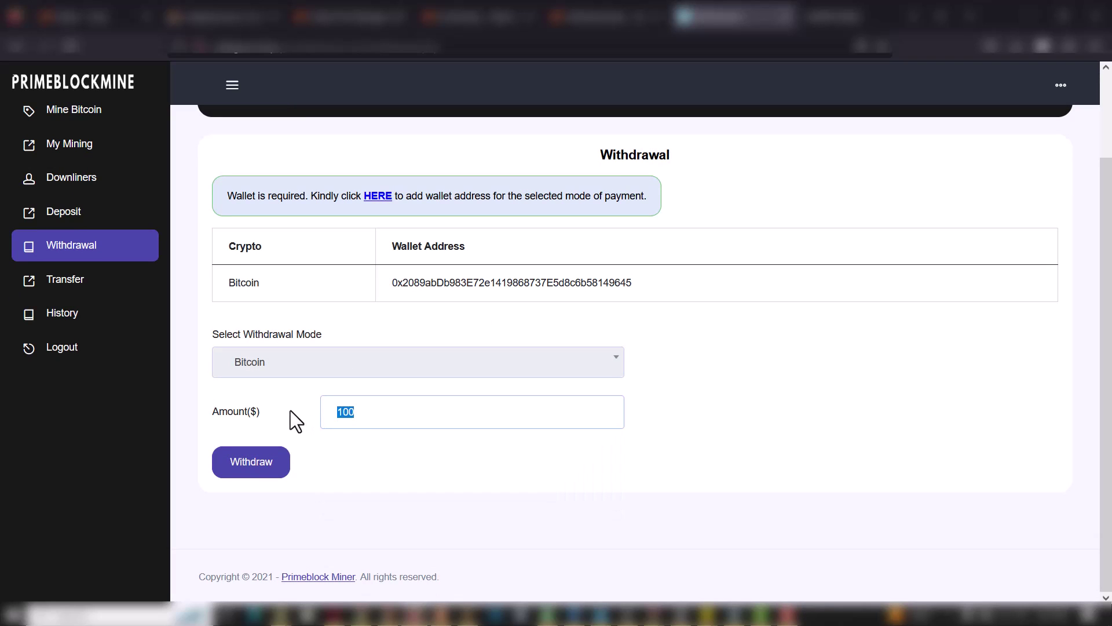
{"action": "left_click", "coordinate": [257, 471]}
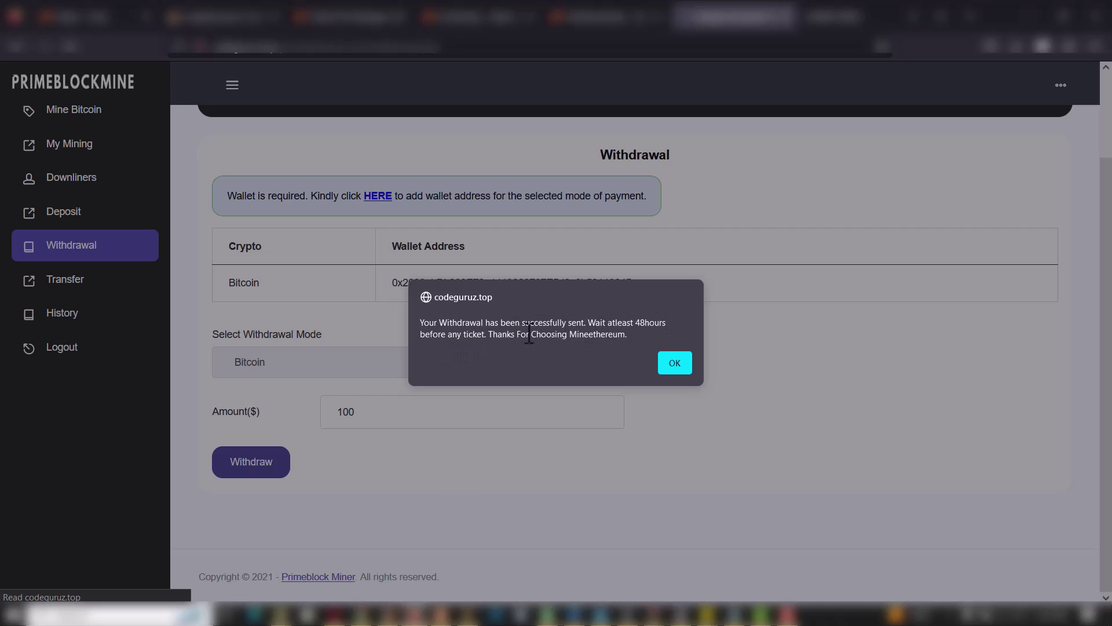
{"action": "left_click", "coordinate": [674, 362]}
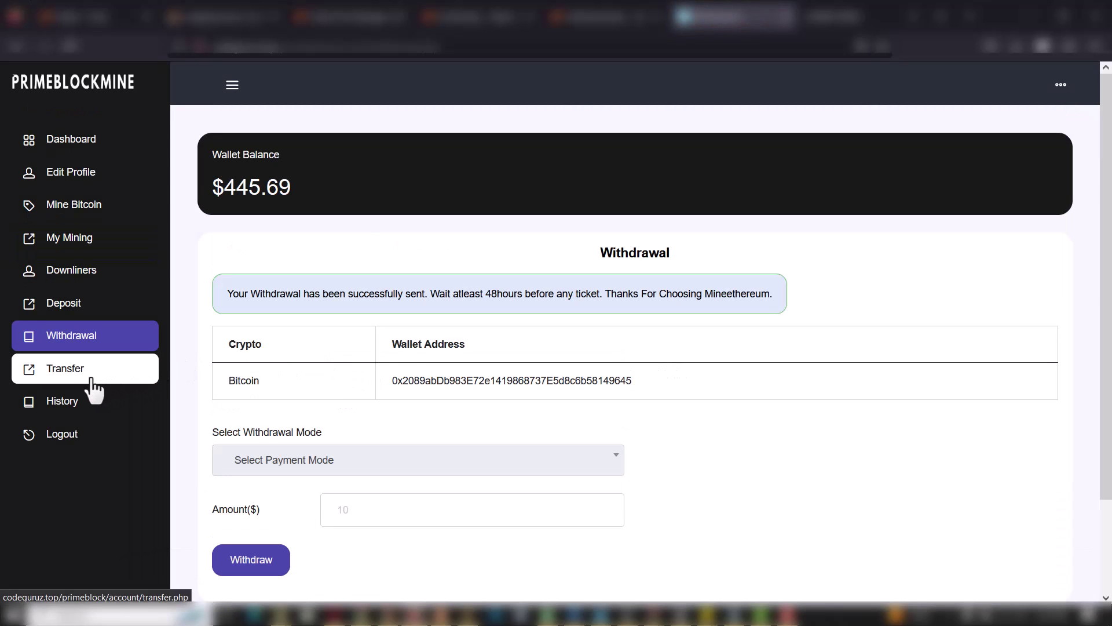
Open the fund transfer form and try submitting it with no values entered.
{"action": "left_click", "coordinate": [72, 376]}
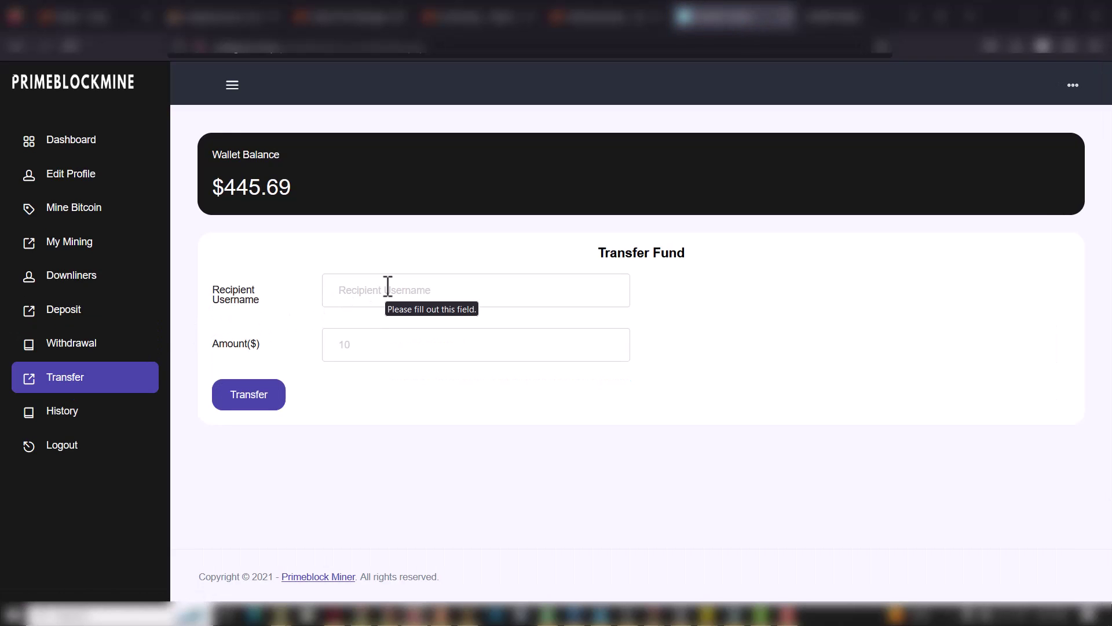
{"action": "left_click", "coordinate": [369, 293]}
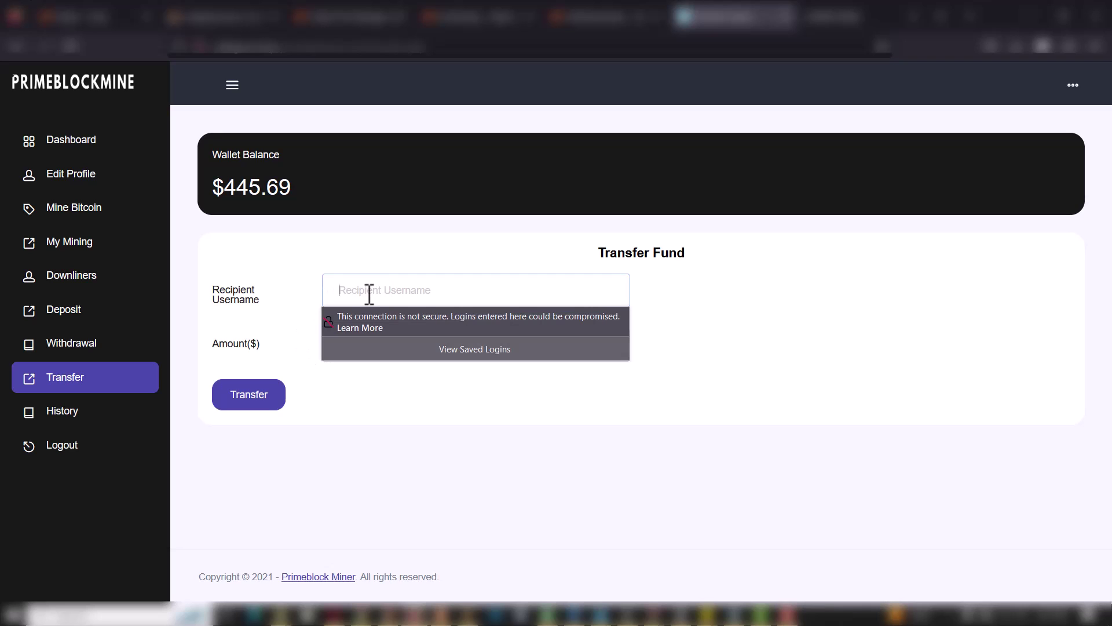
{"action": "left_click", "coordinate": [343, 388]}
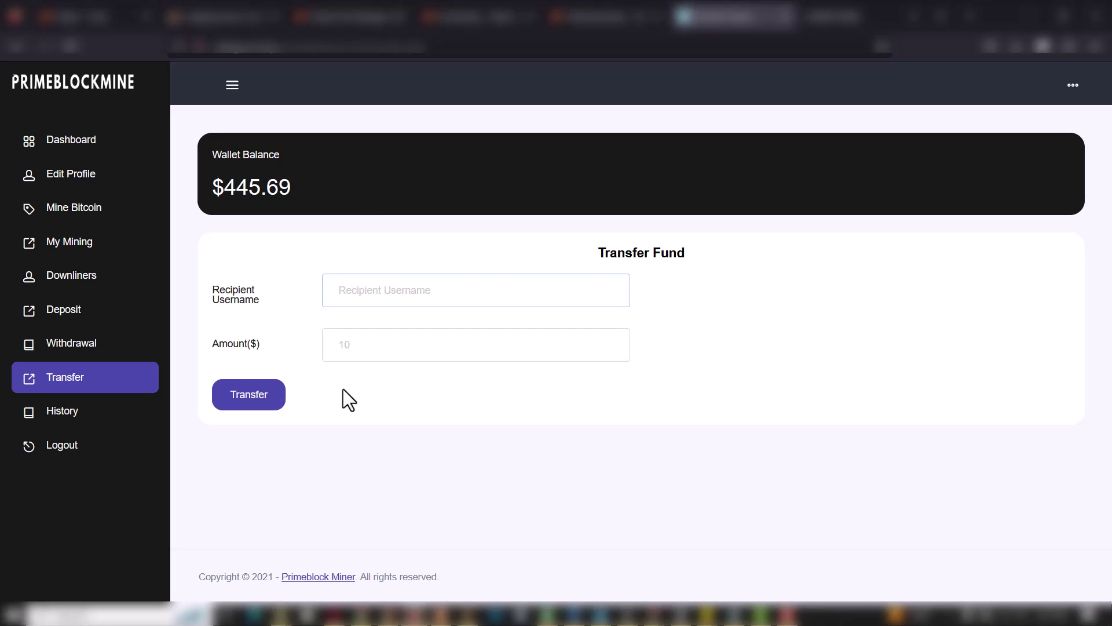
{"action": "left_click", "coordinate": [378, 354]}
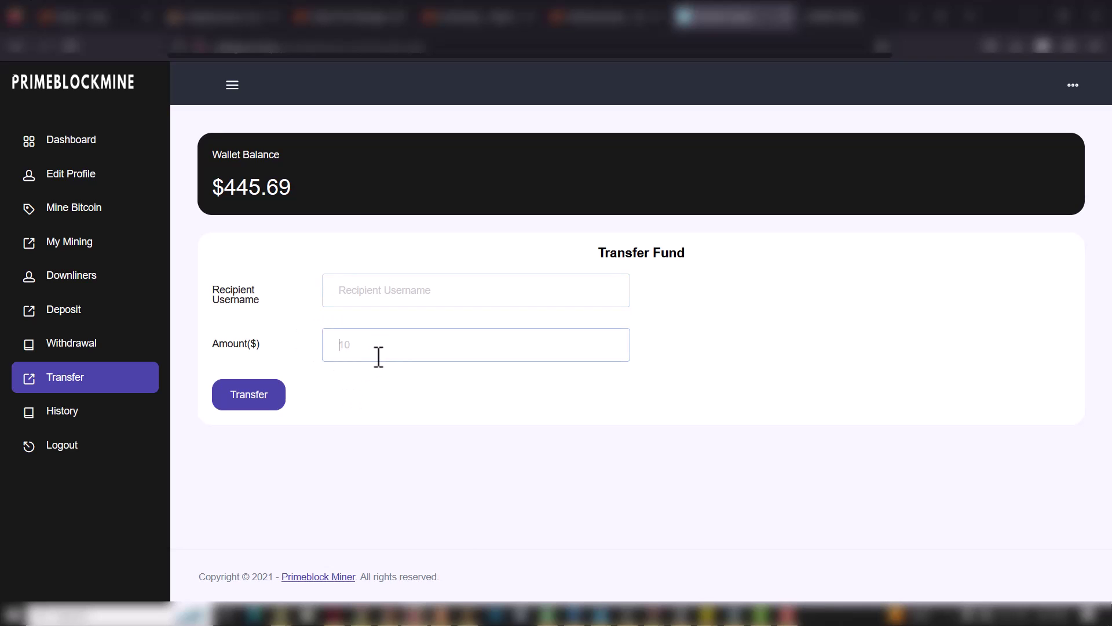
{"action": "left_click", "coordinate": [258, 404]}
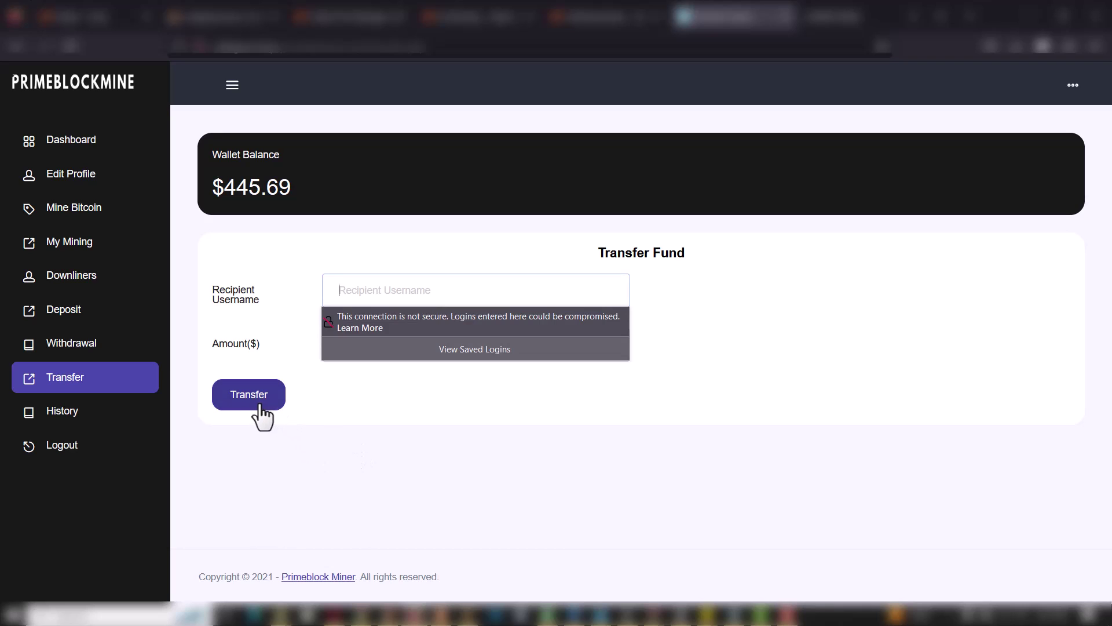
Dismiss the insecure-connection warning and open the deposit and withdrawal History page.
{"action": "left_click", "coordinate": [371, 428]}
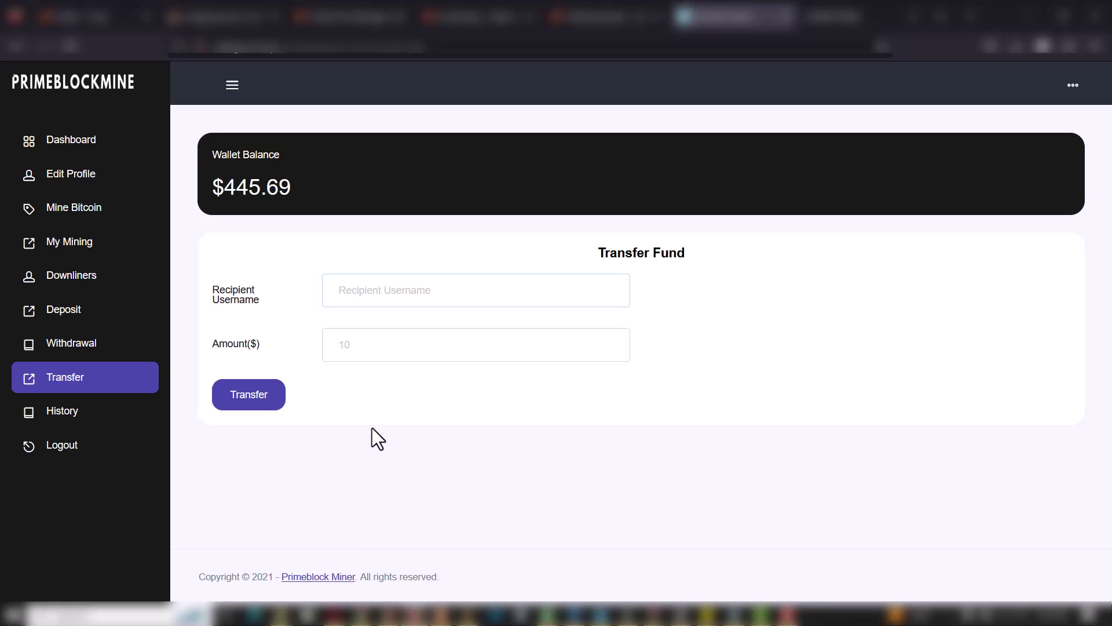
{"action": "left_click", "coordinate": [360, 294]}
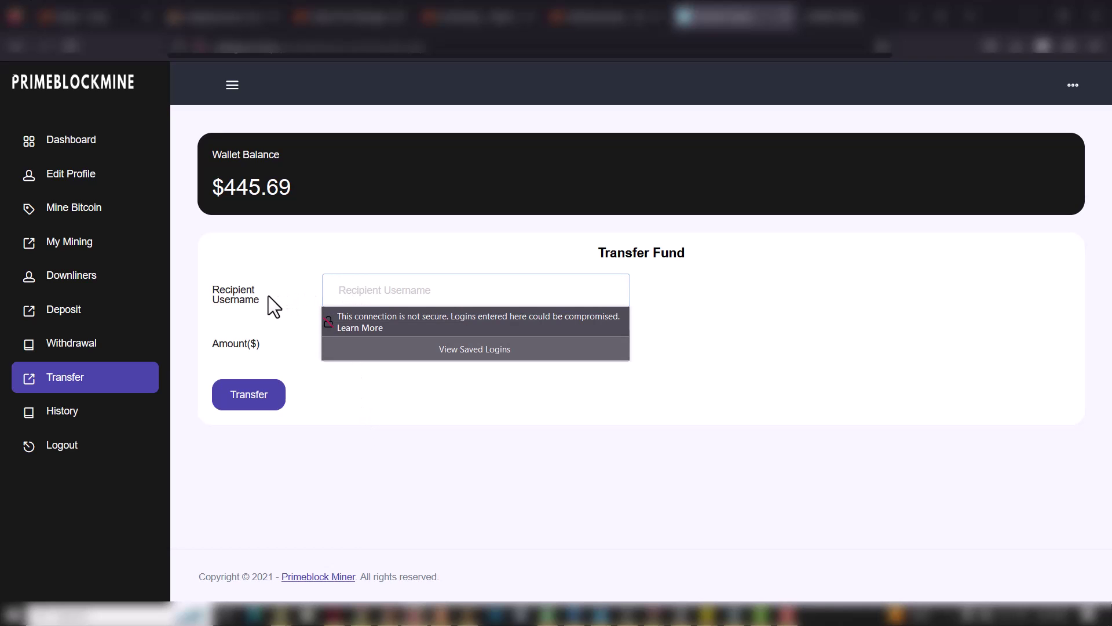
{"action": "left_click", "coordinate": [59, 420]}
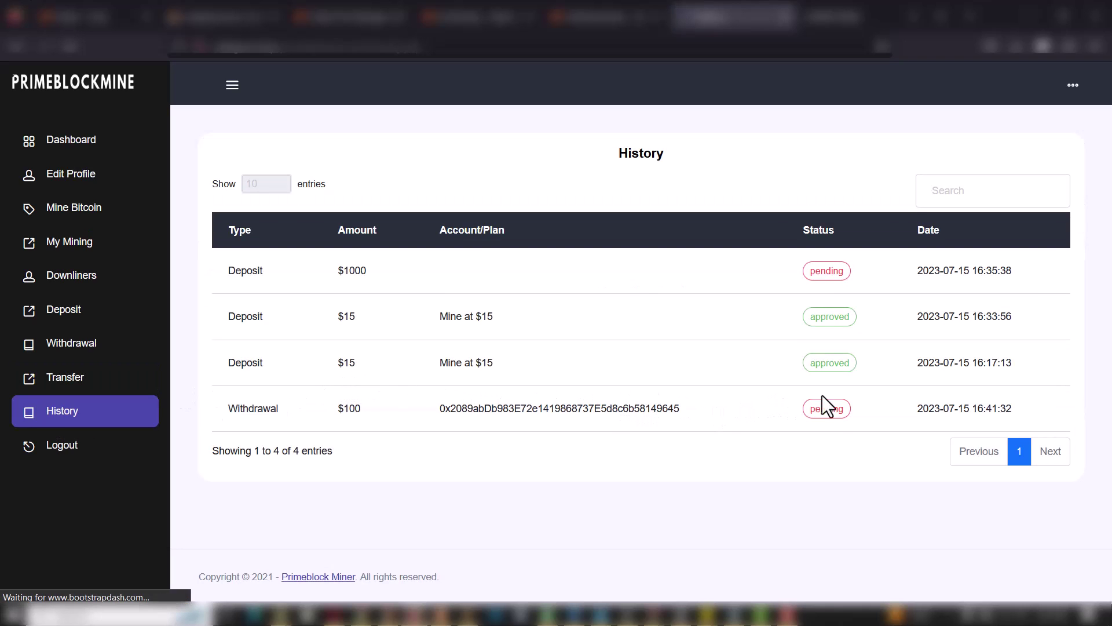
Highlight the four history rows, then switch to the Admin Panel login tab.
{"action": "left_click_drag", "start_coordinate": [1024, 404], "coordinate": [1051, 406]}
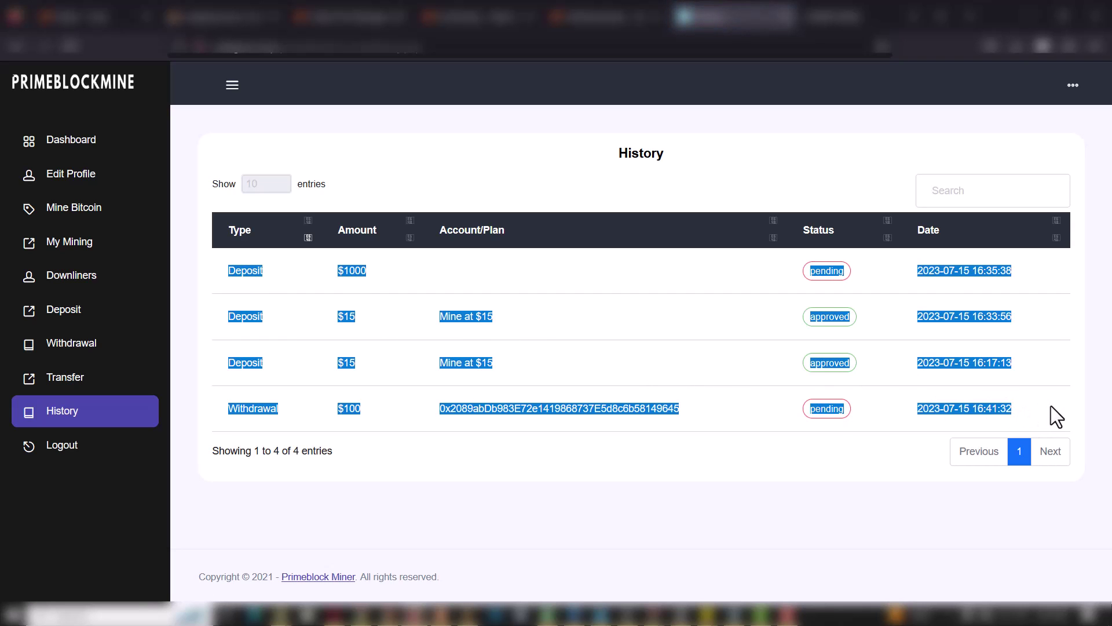
{"action": "left_click", "coordinate": [1051, 415]}
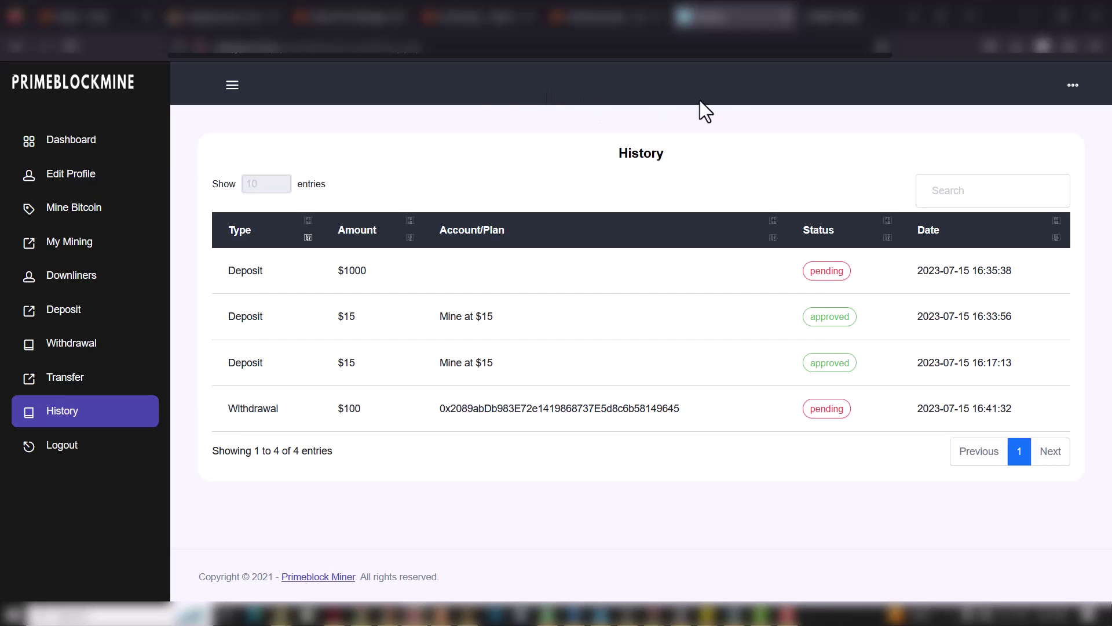
{"action": "left_click", "coordinate": [857, 16]}
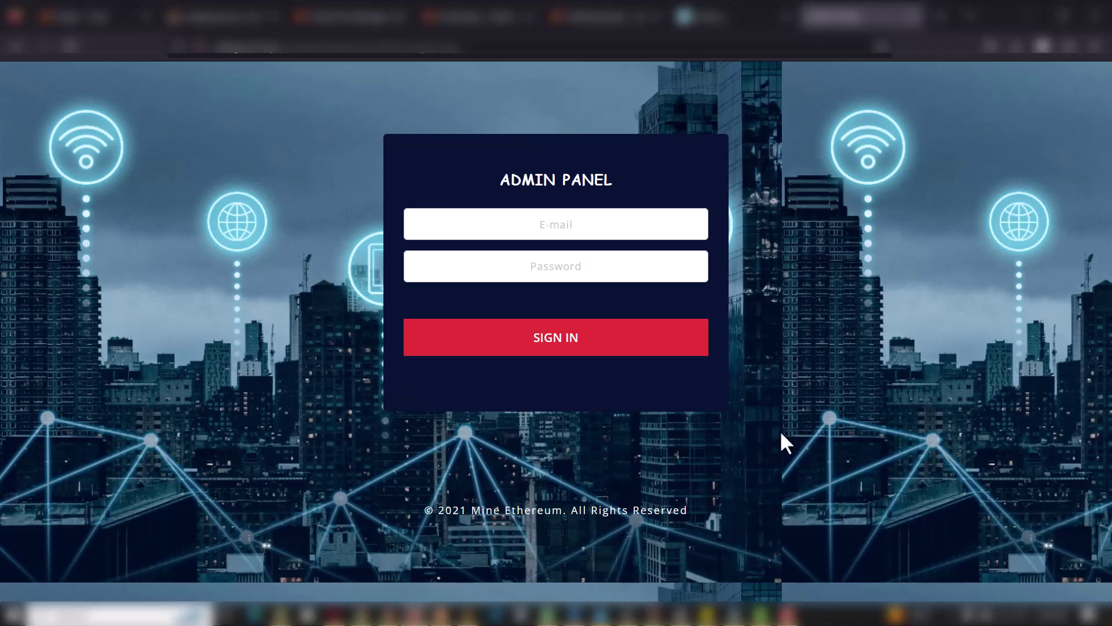
Sign in to the Admin Panel with the admin e-mail and password.
{"action": "left_click", "coordinate": [545, 228]}
{"action": "type", "text": "admin@m"}
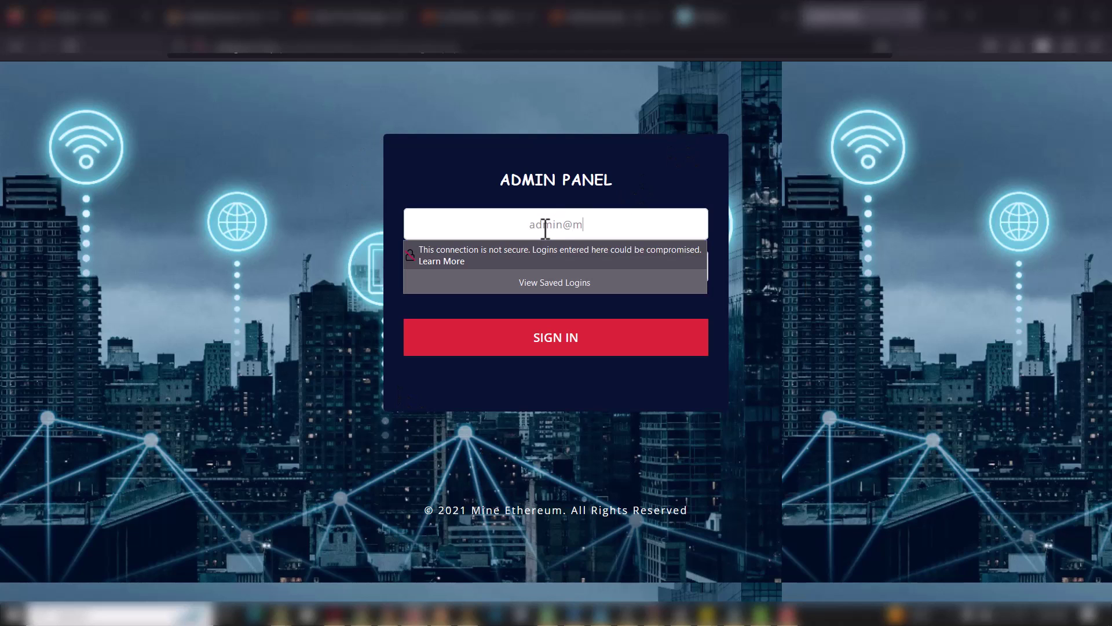
{"action": "type", "text": "ail.com"}
{"action": "left_click", "coordinate": [287, 245]}
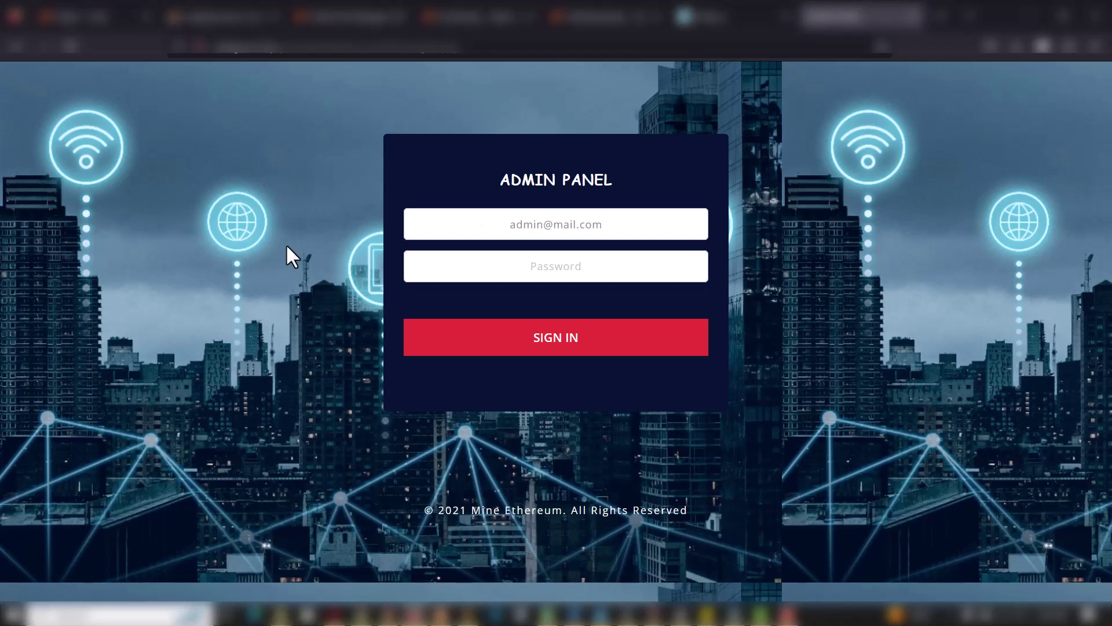
{"action": "left_click", "coordinate": [549, 266]}
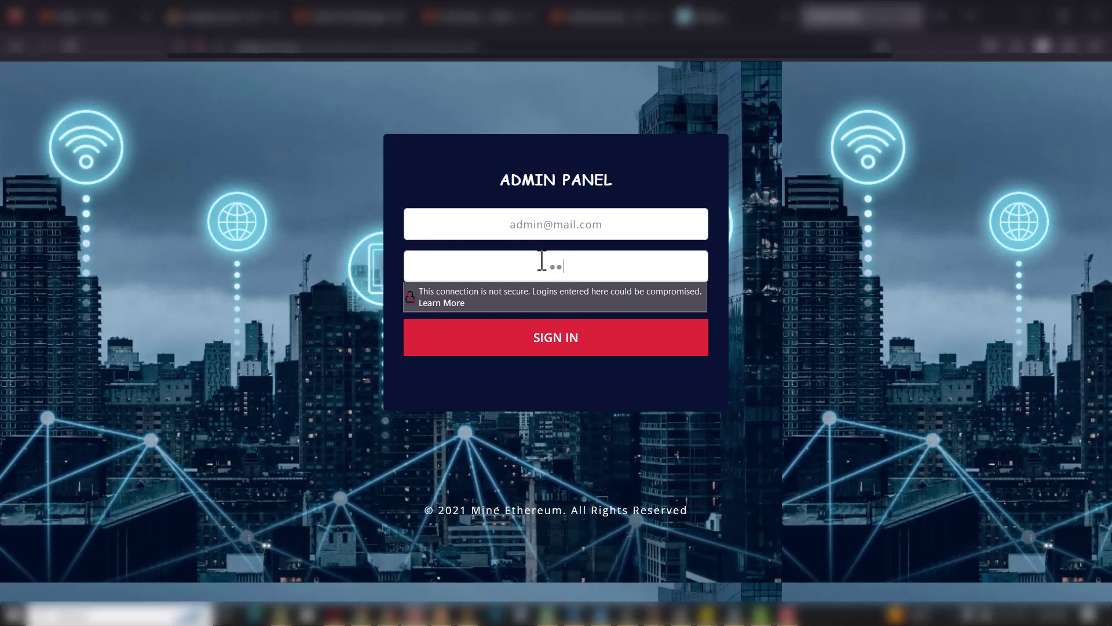
{"action": "left_click", "coordinate": [540, 341]}
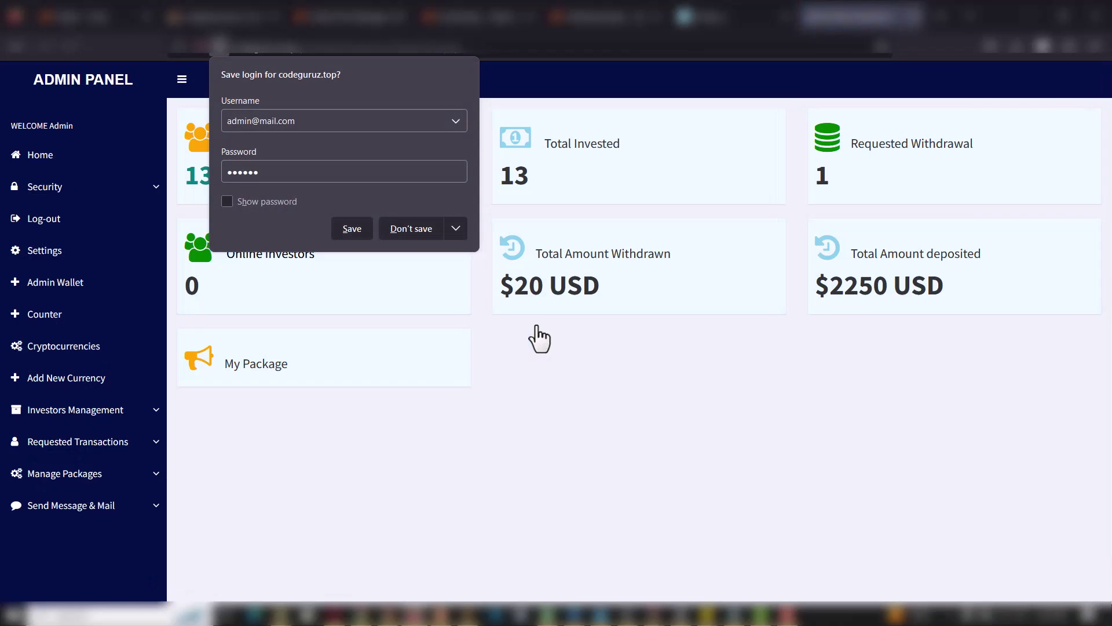
Dismiss the save-login prompt, highlight the dashboard totals, and open Security > Change Password.
{"action": "left_click", "coordinate": [545, 349]}
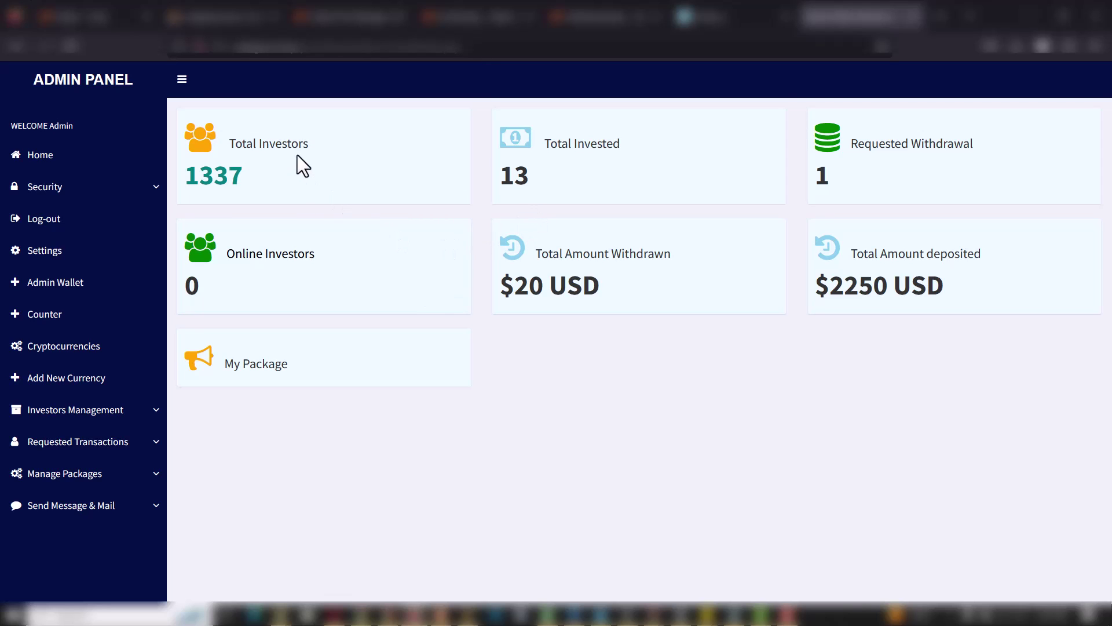
{"action": "left_click_drag", "start_coordinate": [312, 145], "coordinate": [228, 146]}
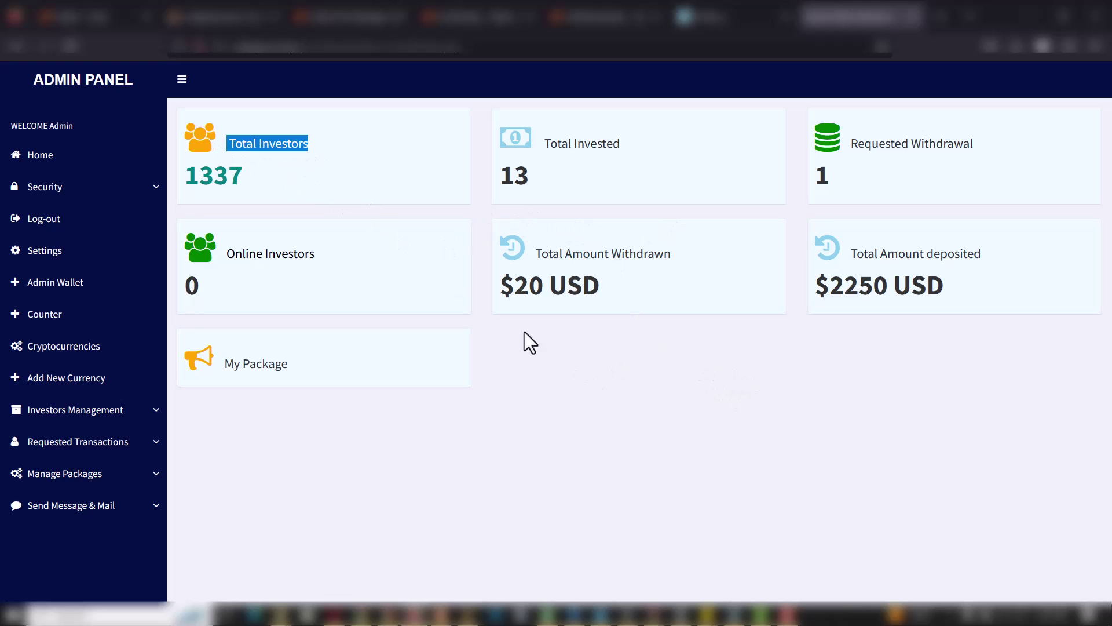
{"action": "left_click", "coordinate": [280, 179]}
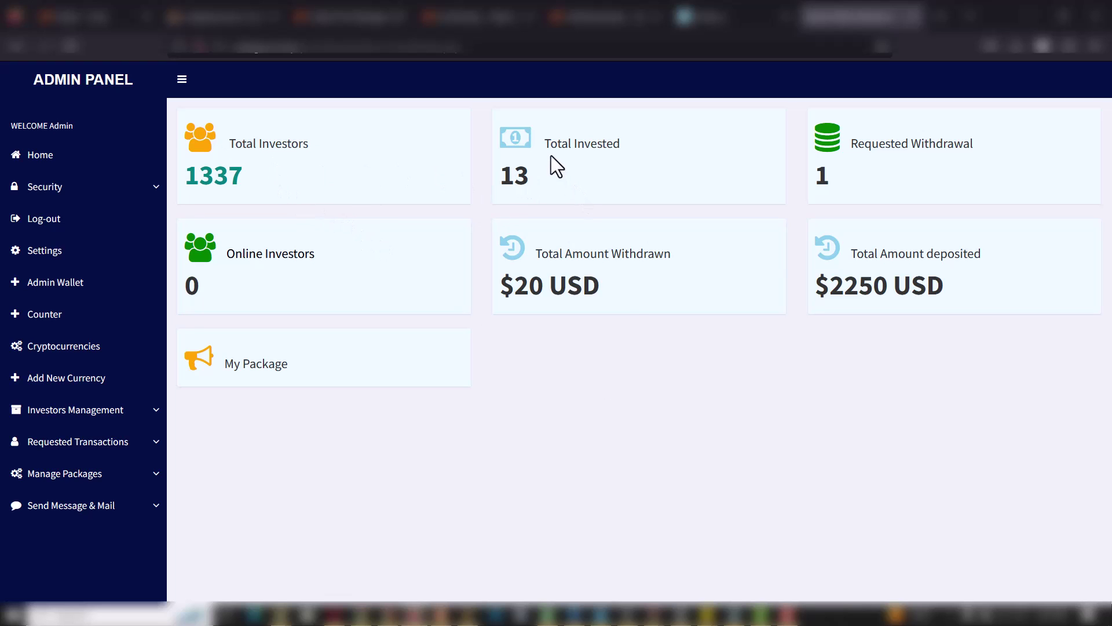
{"action": "left_click_drag", "start_coordinate": [546, 145], "coordinate": [638, 165]}
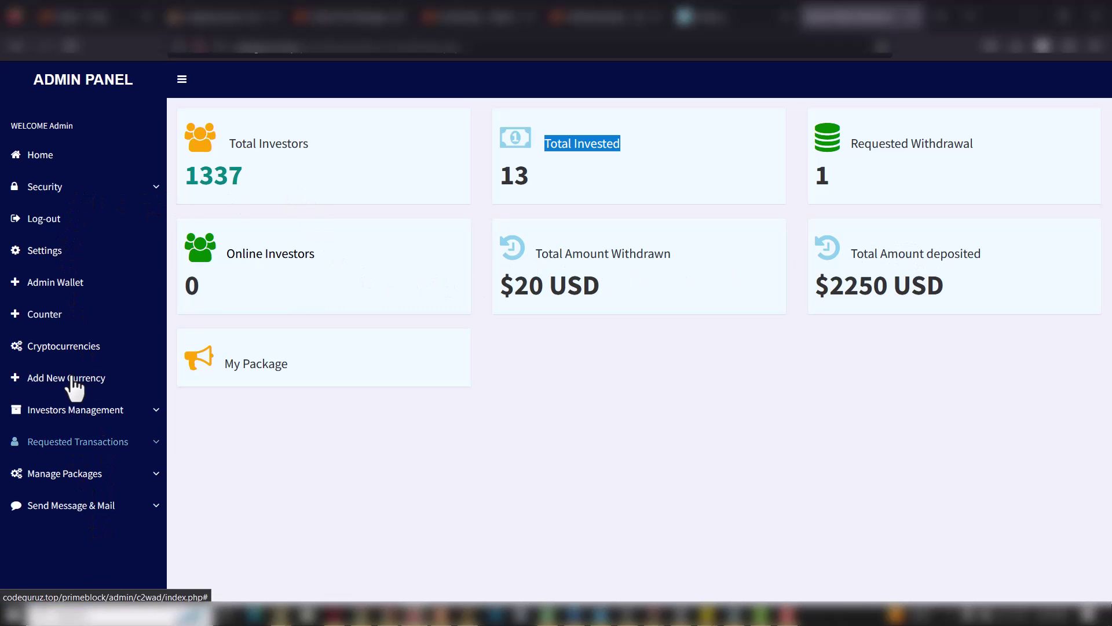
{"action": "left_click", "coordinate": [68, 189]}
{"action": "left_click", "coordinate": [66, 212]}
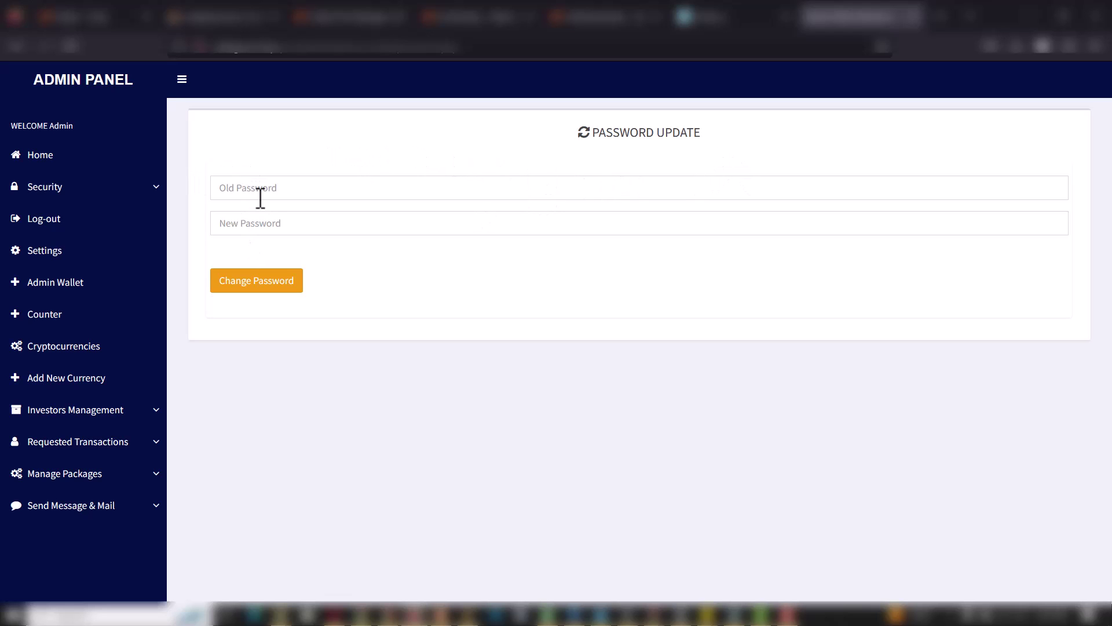
Open Settings and select the site domain, name, e-mail, welcome message and year values.
{"action": "left_click", "coordinate": [81, 256]}
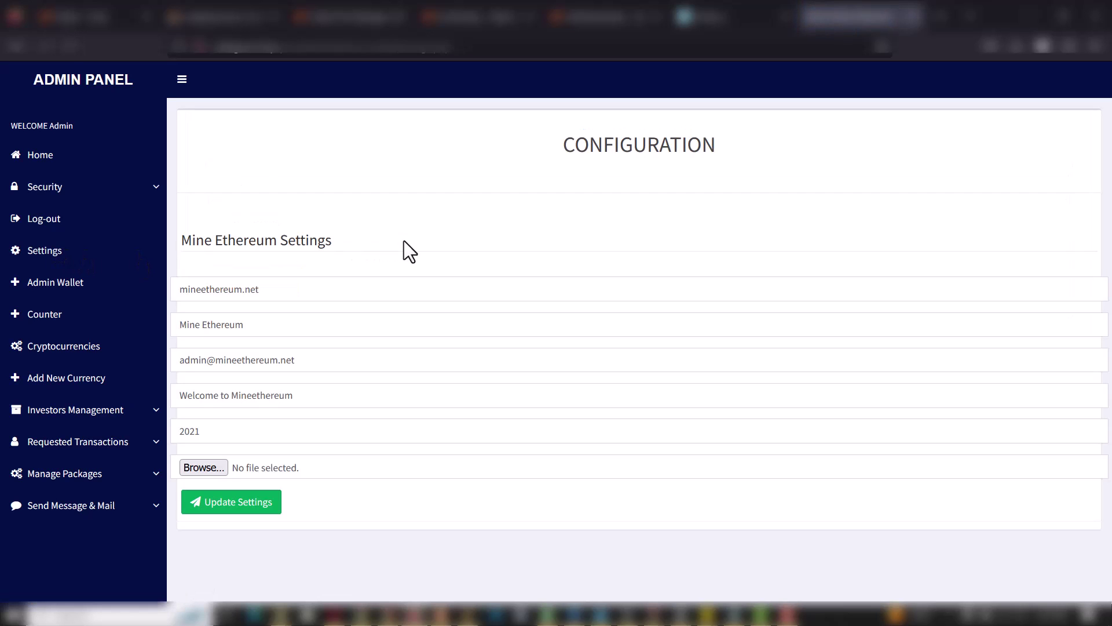
{"action": "left_click", "coordinate": [292, 282]}
{"action": "left_click_drag", "start_coordinate": [294, 283], "coordinate": [180, 288]}
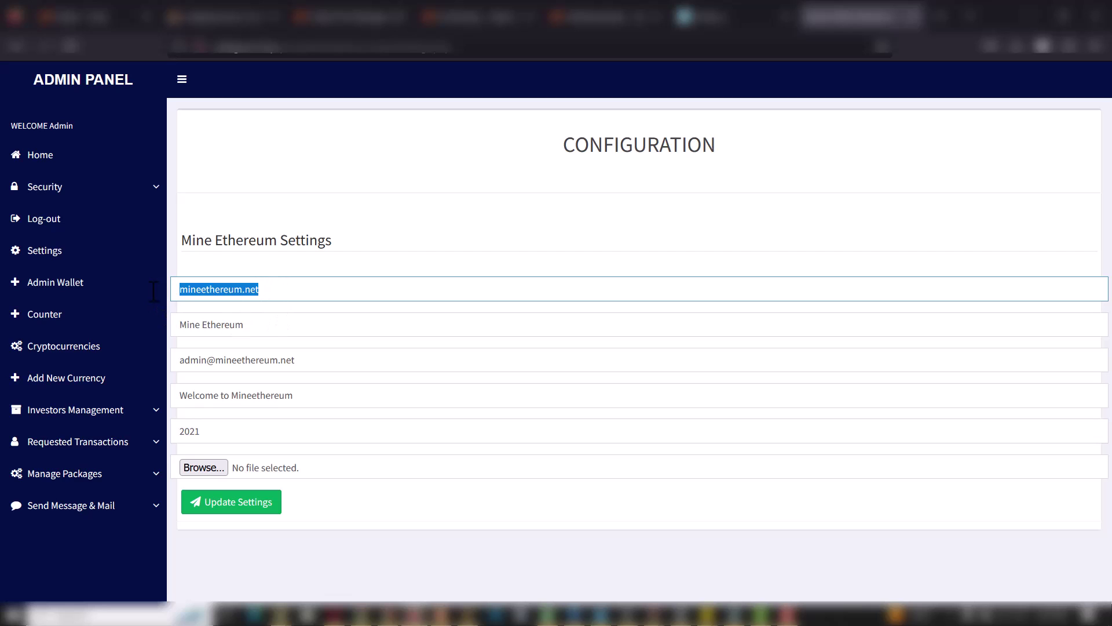
{"action": "left_click", "coordinate": [208, 320]}
{"action": "left_click_drag", "start_coordinate": [245, 322], "coordinate": [180, 323]}
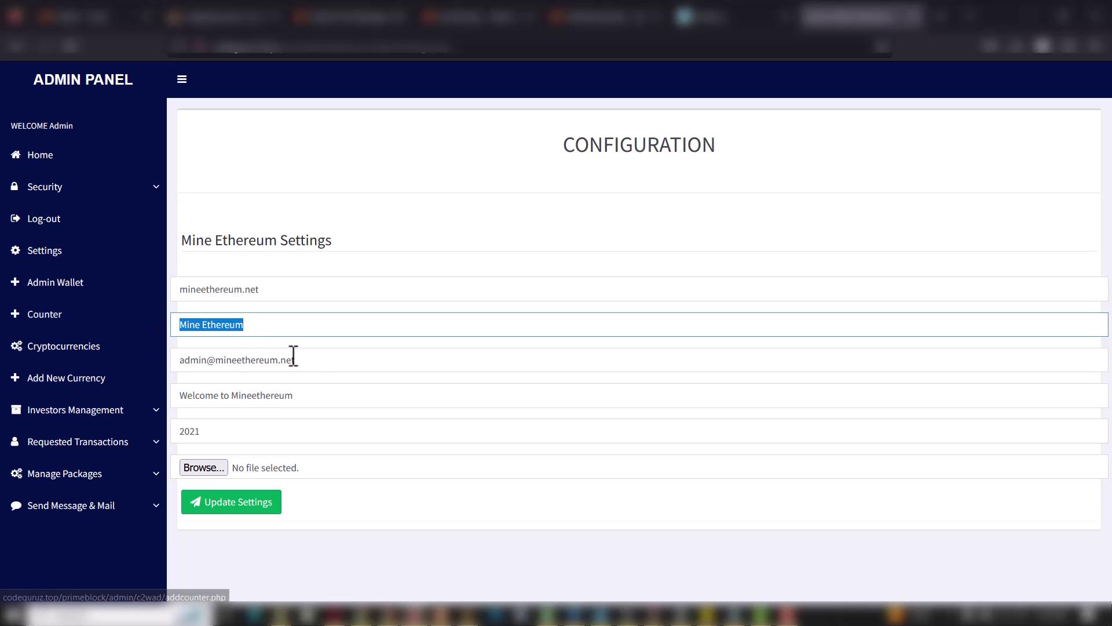
{"action": "triple_click", "coordinate": [317, 369]}
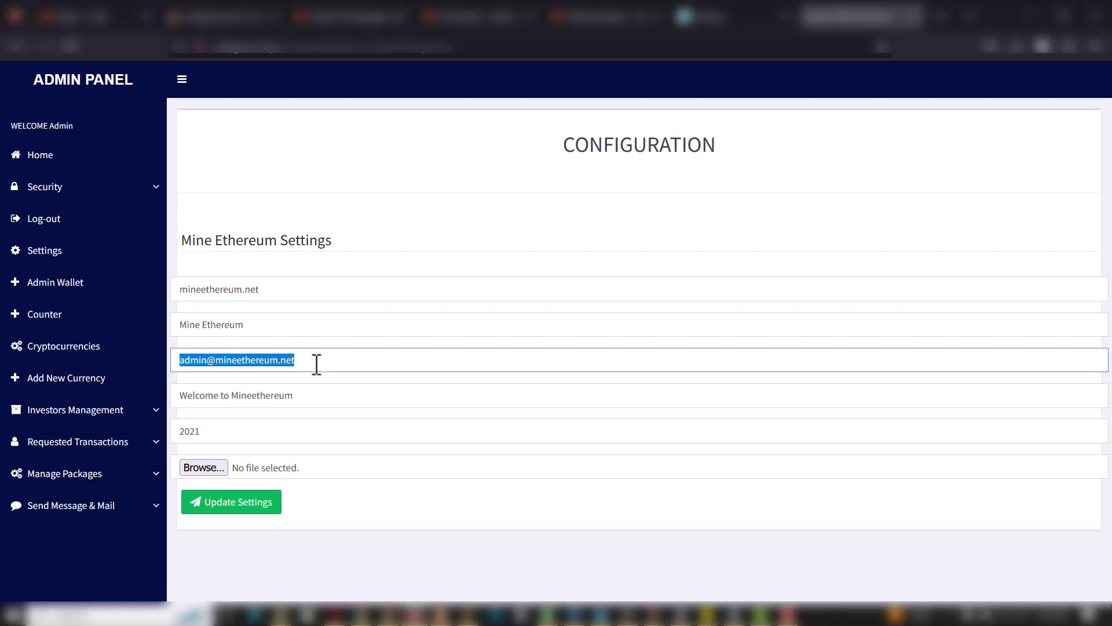
{"action": "left_click_drag", "start_coordinate": [307, 397], "coordinate": [160, 417]}
{"action": "left_click", "coordinate": [221, 428]}
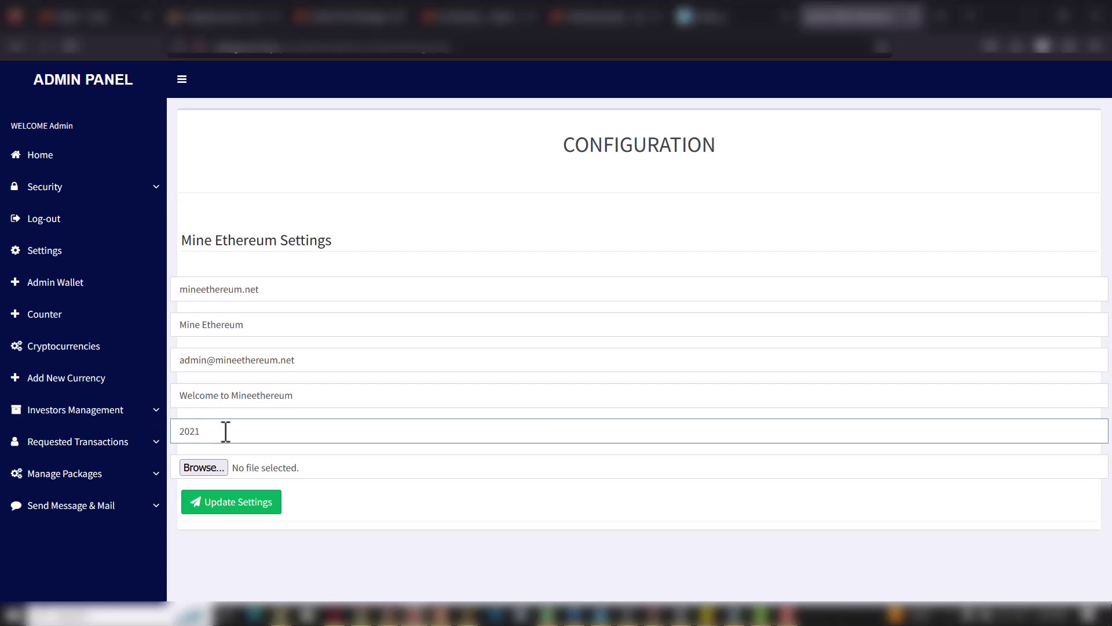
Open the image file picker, cancel it, then go to Admin Wallet management.
{"action": "left_click", "coordinate": [218, 468]}
{"action": "scroll", "coordinate": [337, 272], "scroll_direction": "down", "scroll_amount": 2}
{"action": "scroll", "coordinate": [340, 263], "scroll_direction": "up", "scroll_amount": 2}
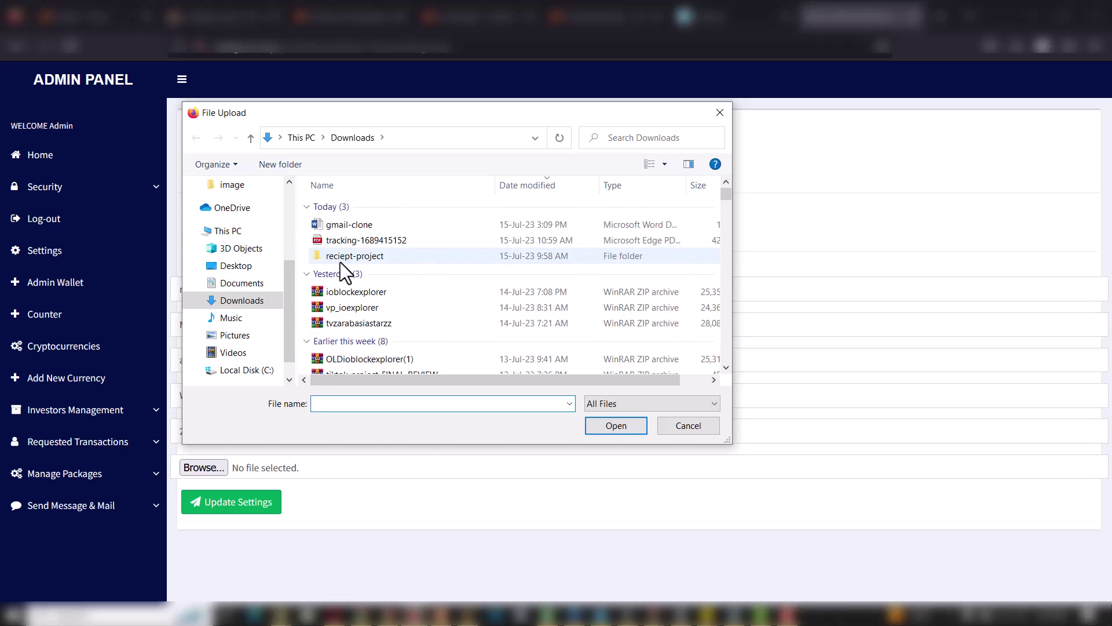
{"action": "left_click", "coordinate": [676, 429]}
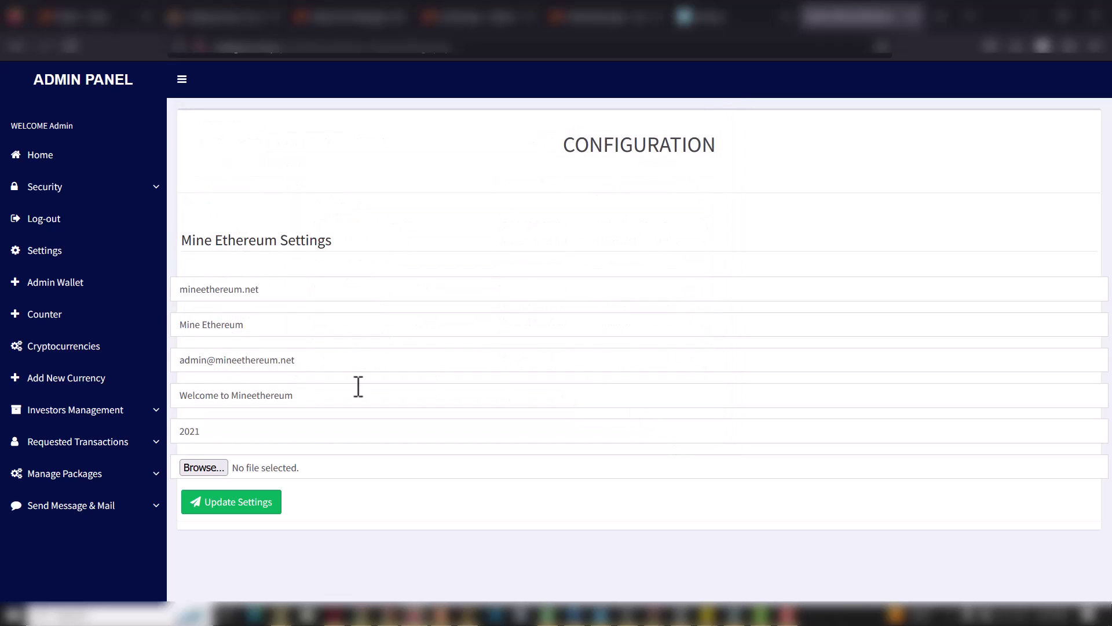
{"action": "left_click", "coordinate": [67, 351]}
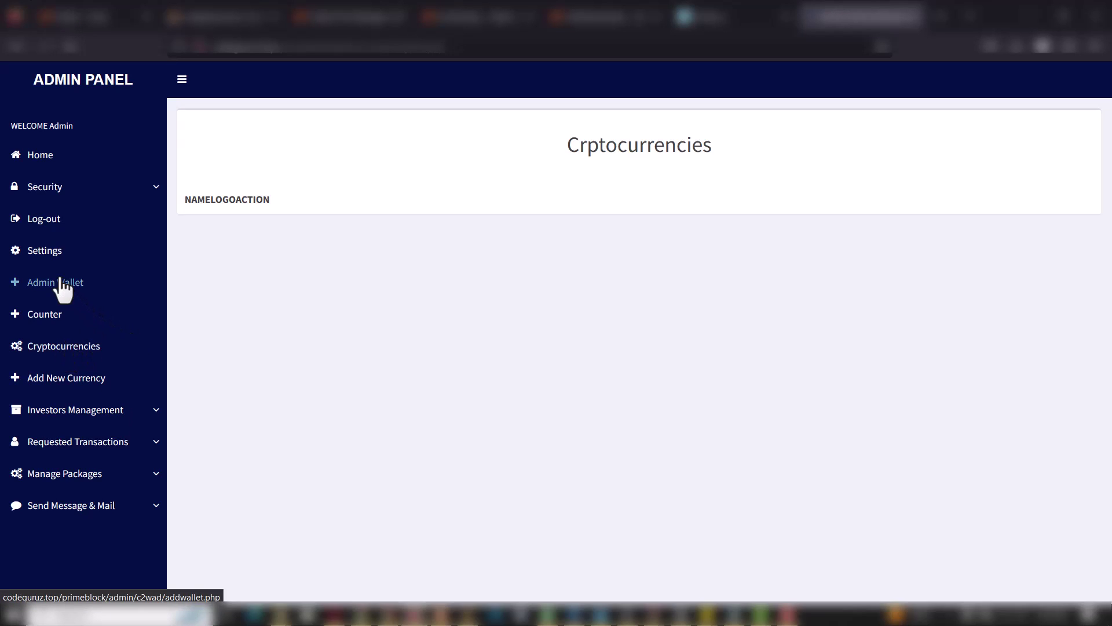
{"action": "left_click", "coordinate": [63, 287]}
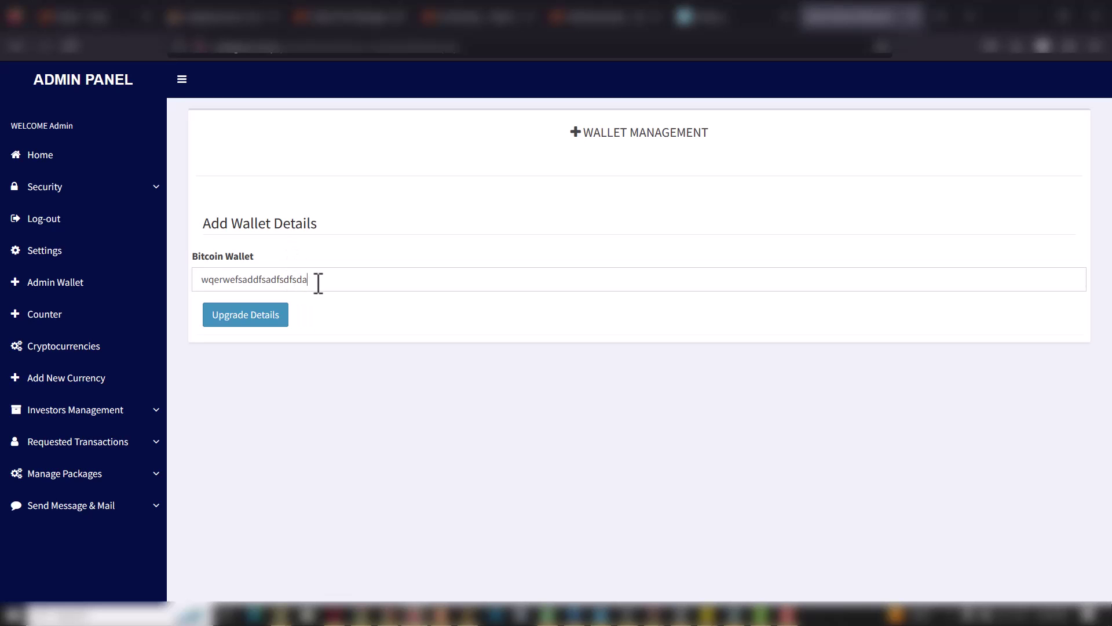
Replace the admin Bitcoin wallet address with 'sntbanlaublalncarhha' and save it.
{"action": "left_click_drag", "start_coordinate": [318, 280], "coordinate": [173, 285]}
{"action": "key", "text": "BackSpace"}
{"action": "type", "text": "sntbanlau"}
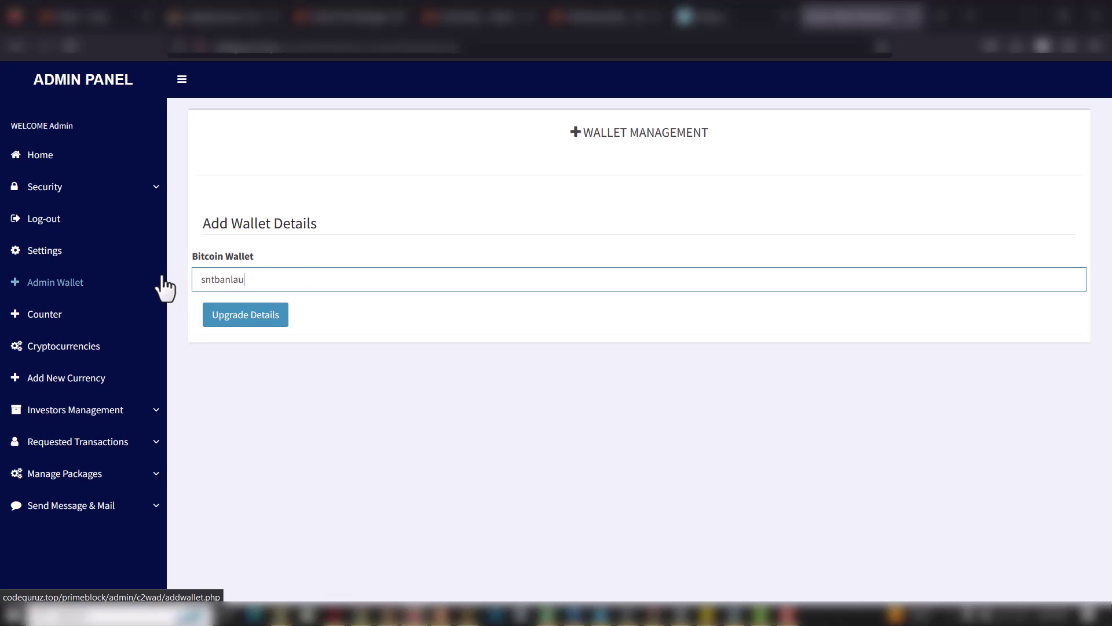
{"action": "type", "text": "blalncarhhat"}
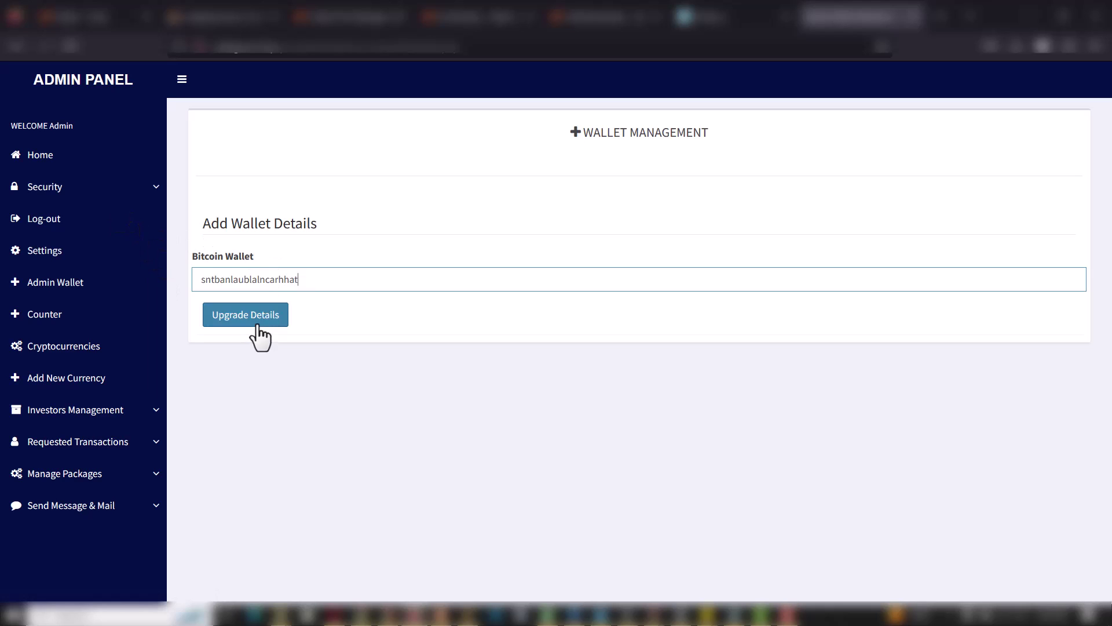
{"action": "left_click", "coordinate": [255, 322]}
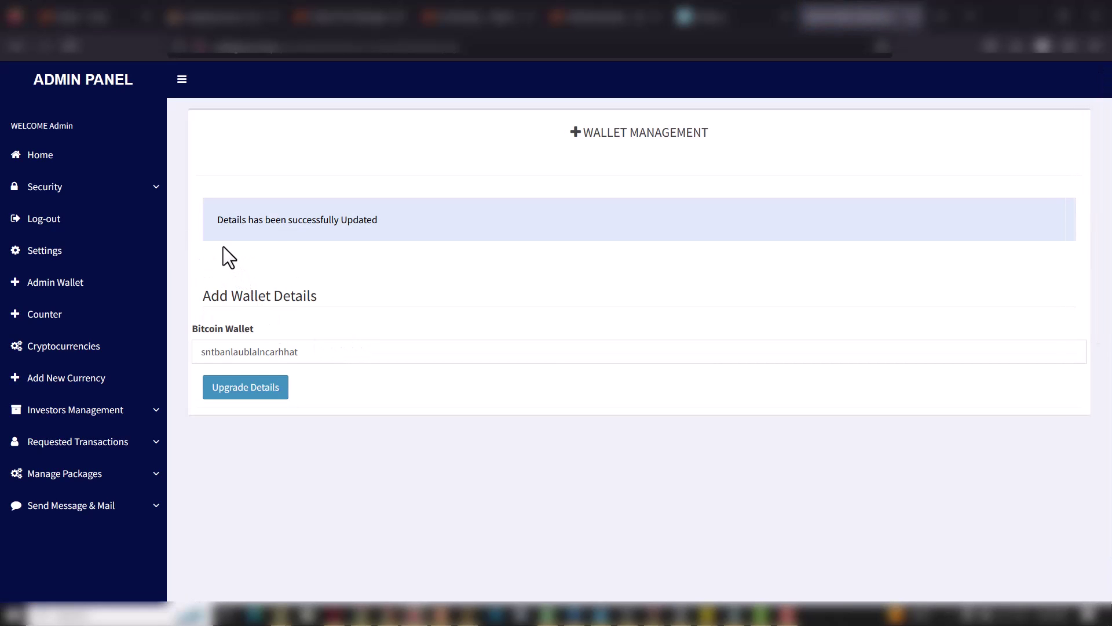
{"action": "left_click_drag", "start_coordinate": [298, 354], "coordinate": [176, 359]}
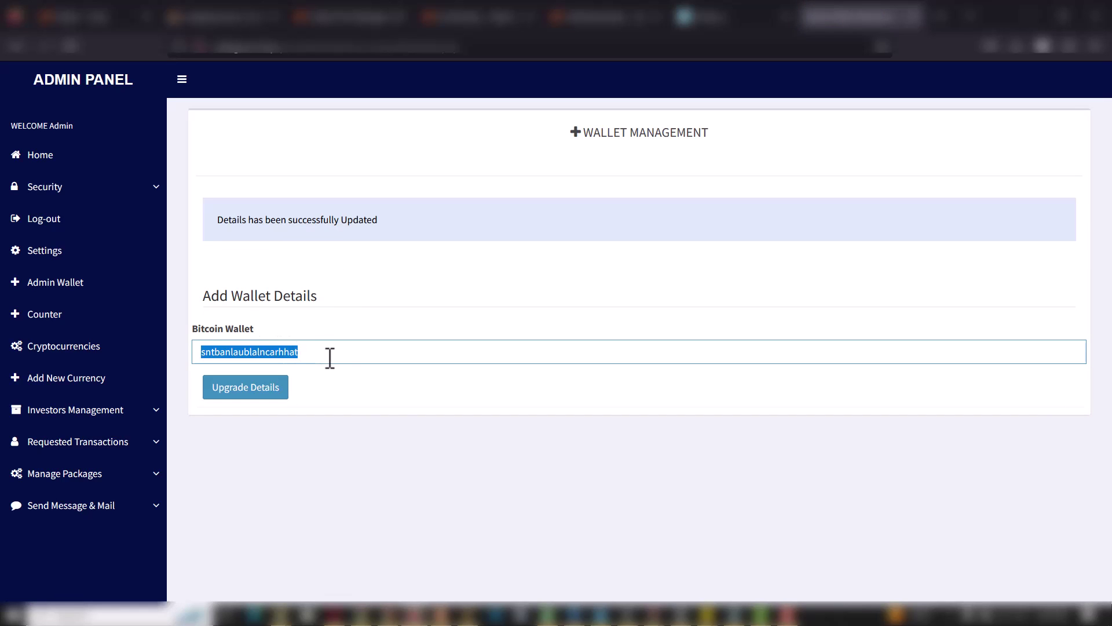
{"action": "left_click", "coordinate": [67, 377]}
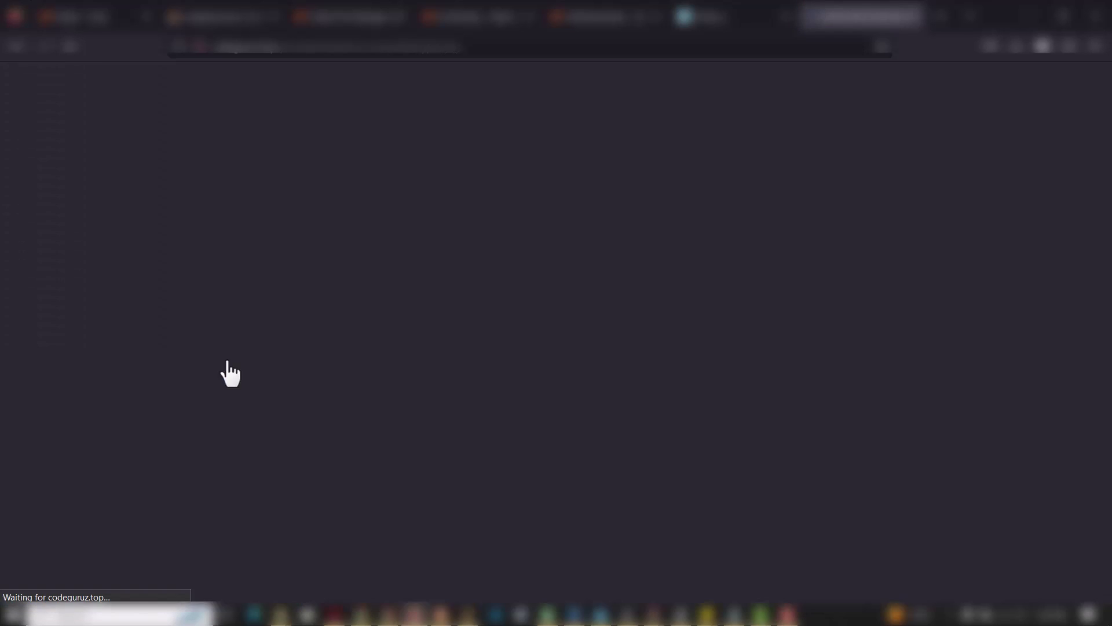
Name the new cryptocurrency Bitcon in the form, then open a fresh browser tab.
{"action": "left_click", "coordinate": [233, 282]}
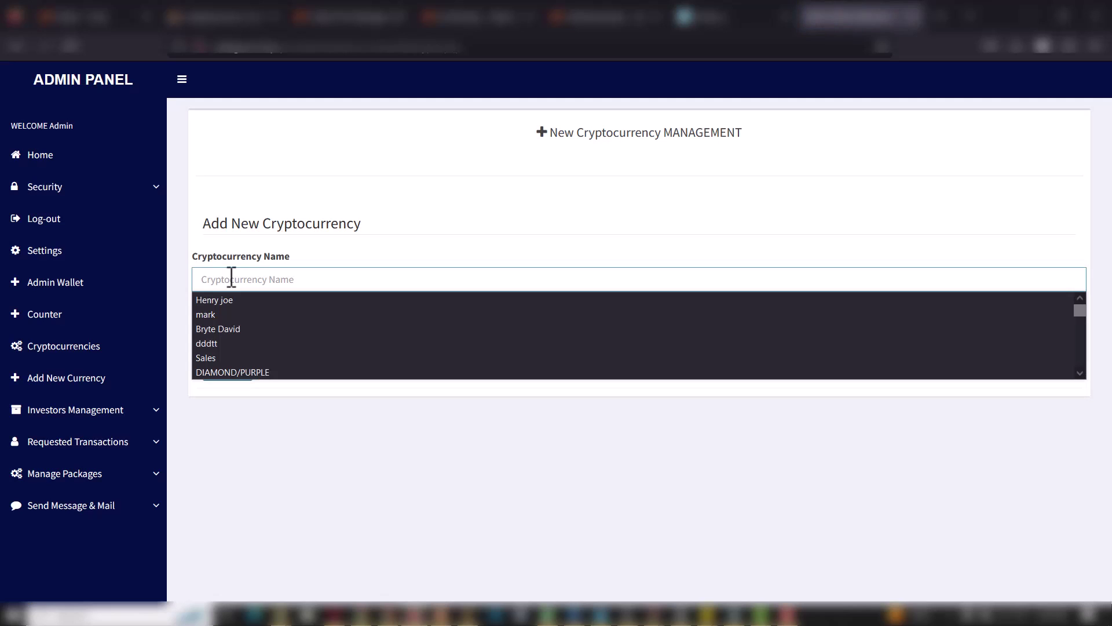
{"action": "type", "text": "Bitcon"}
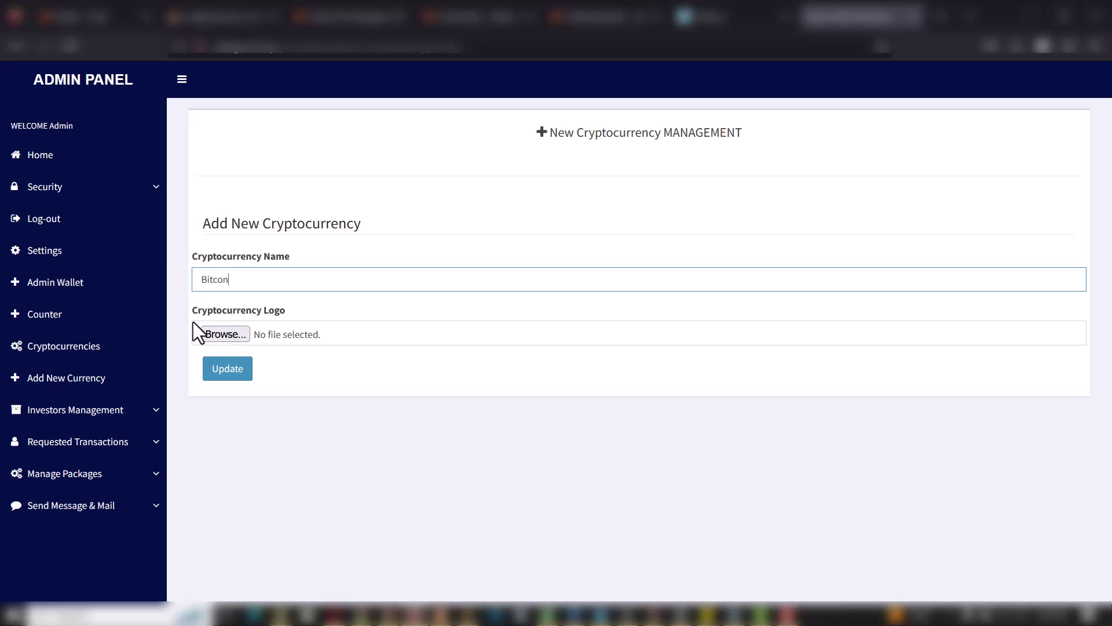
{"action": "left_click_drag", "start_coordinate": [189, 315], "coordinate": [280, 317]}
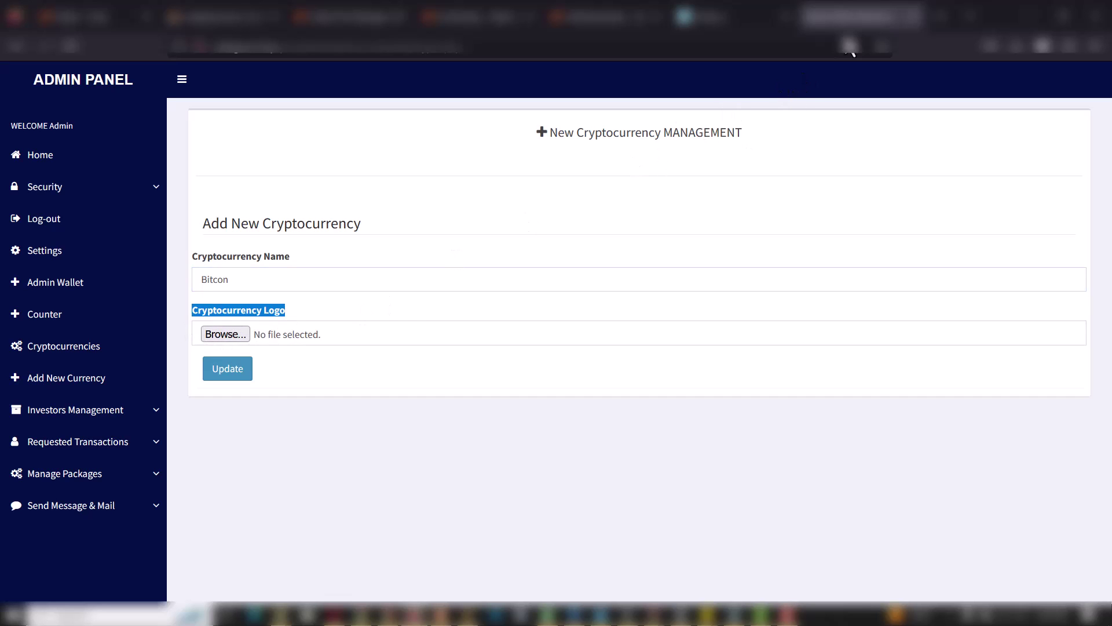
{"action": "left_click", "coordinate": [940, 18]}
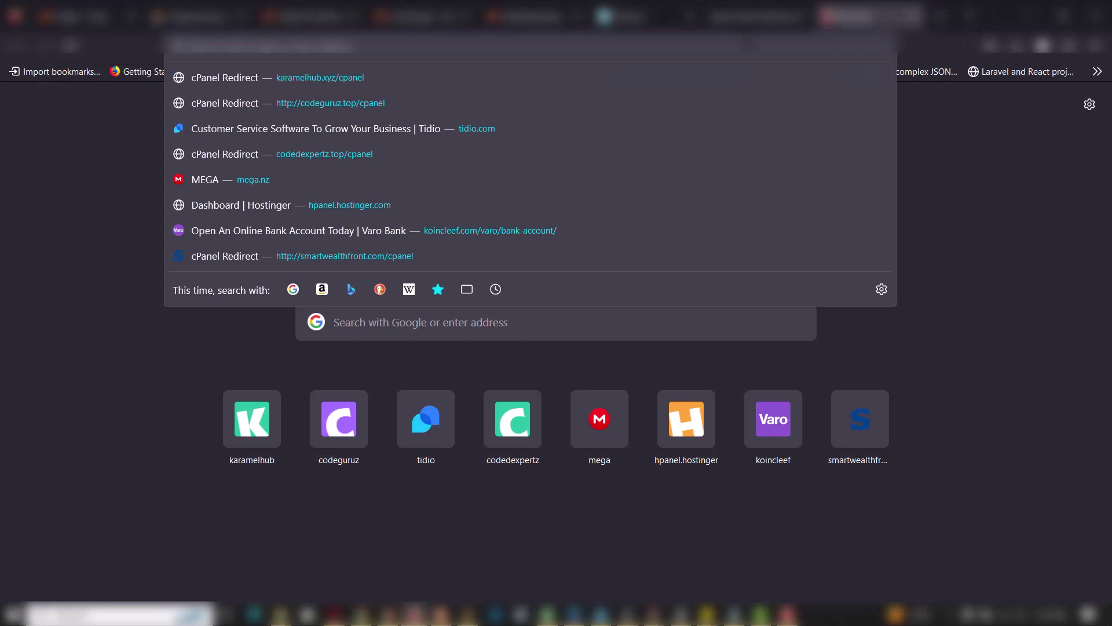
Search Google Images for 'bitcoin logo' and open the orange Bitcoin logo in its own tab.
{"action": "type", "text": "bitcoin logo"}
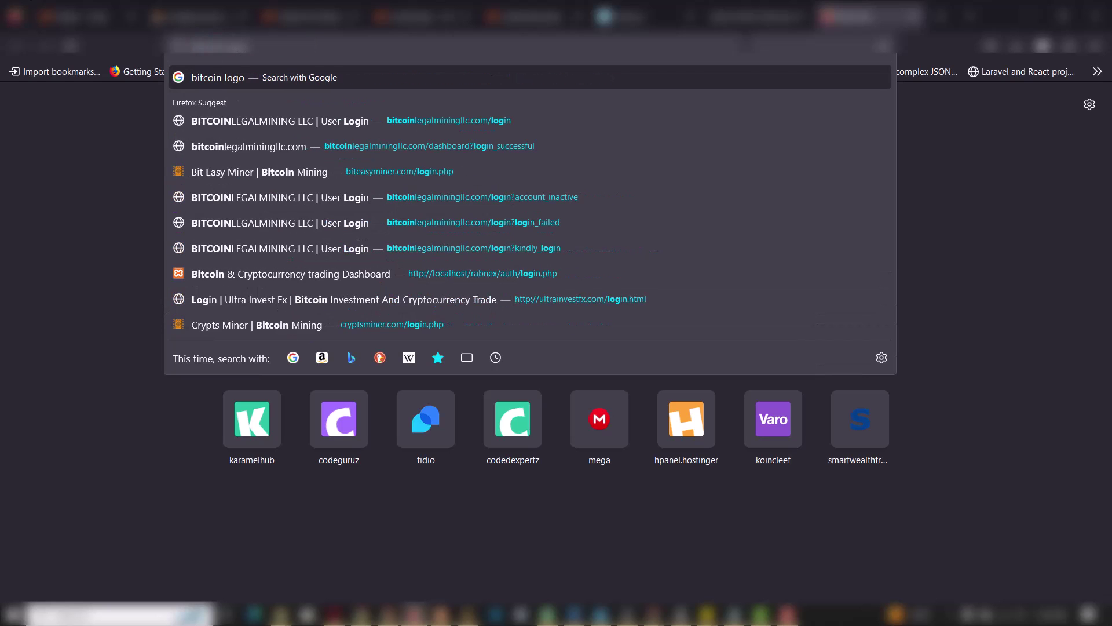
{"action": "key", "text": "Return"}
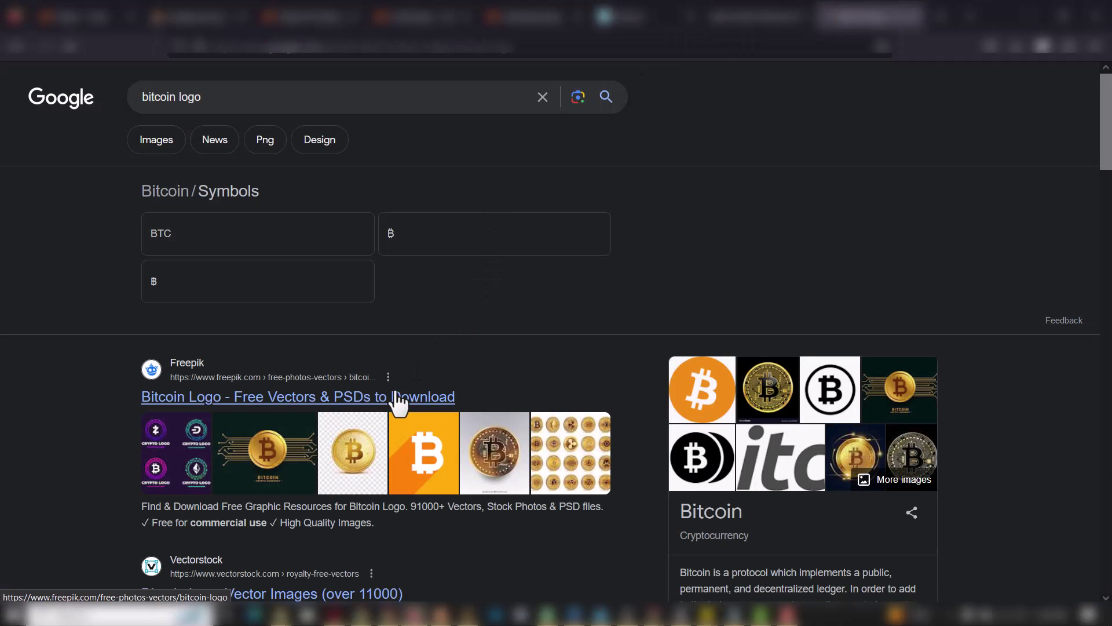
{"action": "left_click", "coordinate": [717, 383]}
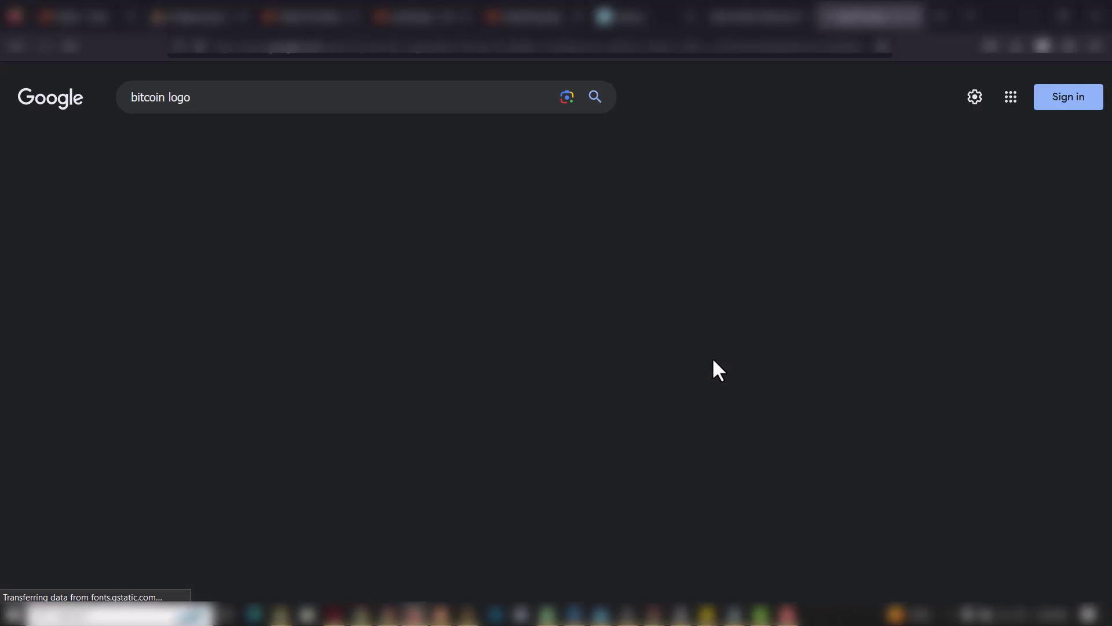
{"action": "right_click", "coordinate": [111, 319]}
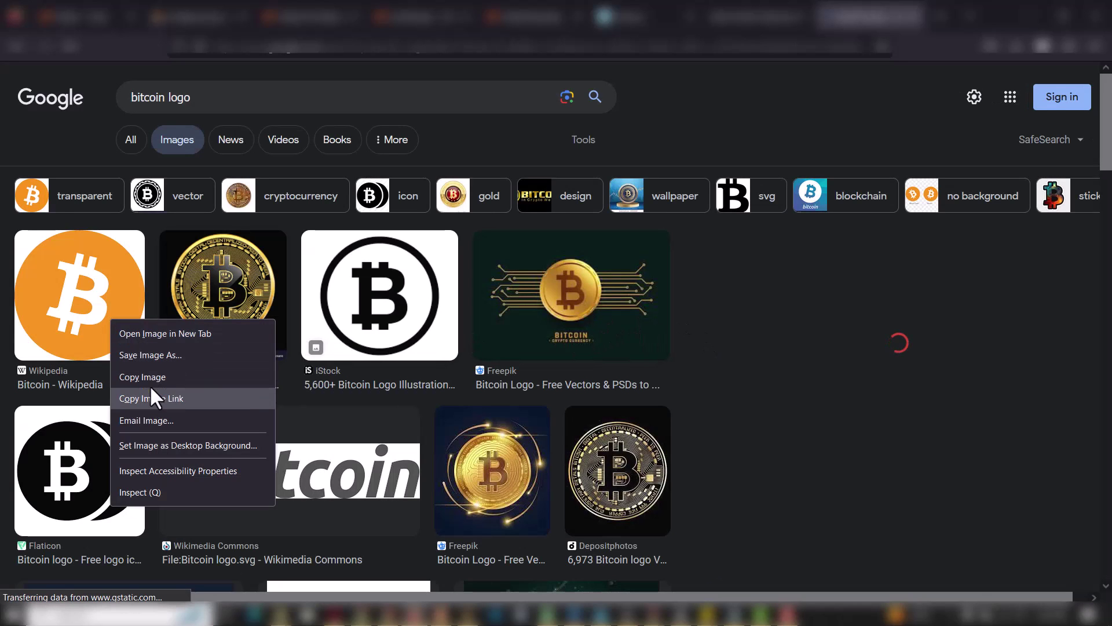
{"action": "left_click", "coordinate": [150, 334]}
{"action": "left_click", "coordinate": [874, 26]}
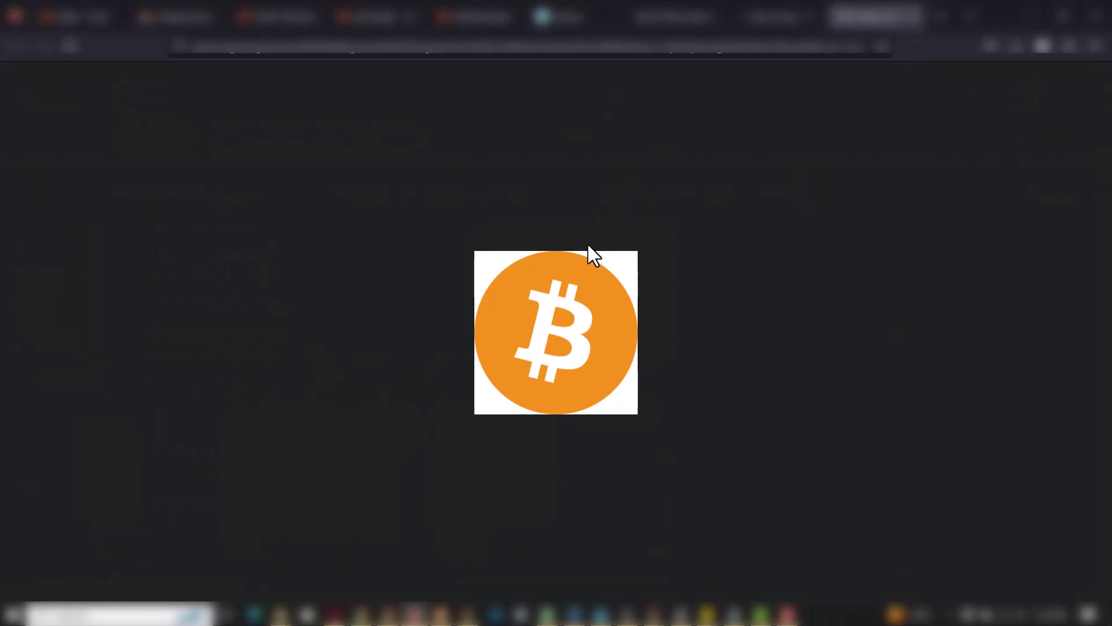
Save the orange Bitcoin logo to Downloads as 'bitcoin' and return to the admin panel tab.
{"action": "key", "text": "ctrl+s"}
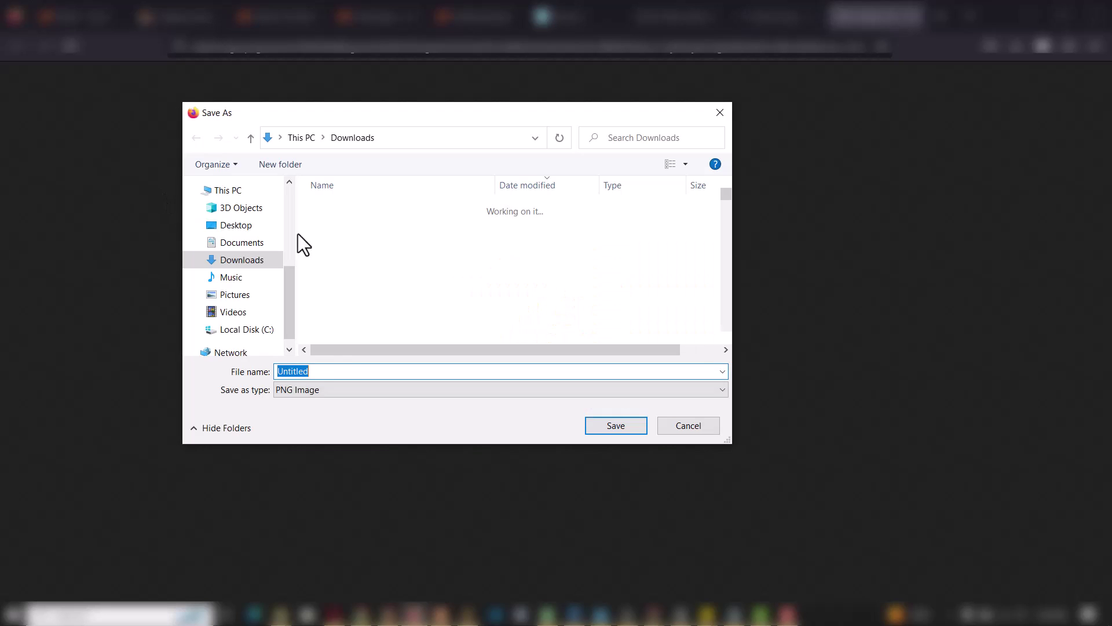
{"action": "type", "text": "bit"}
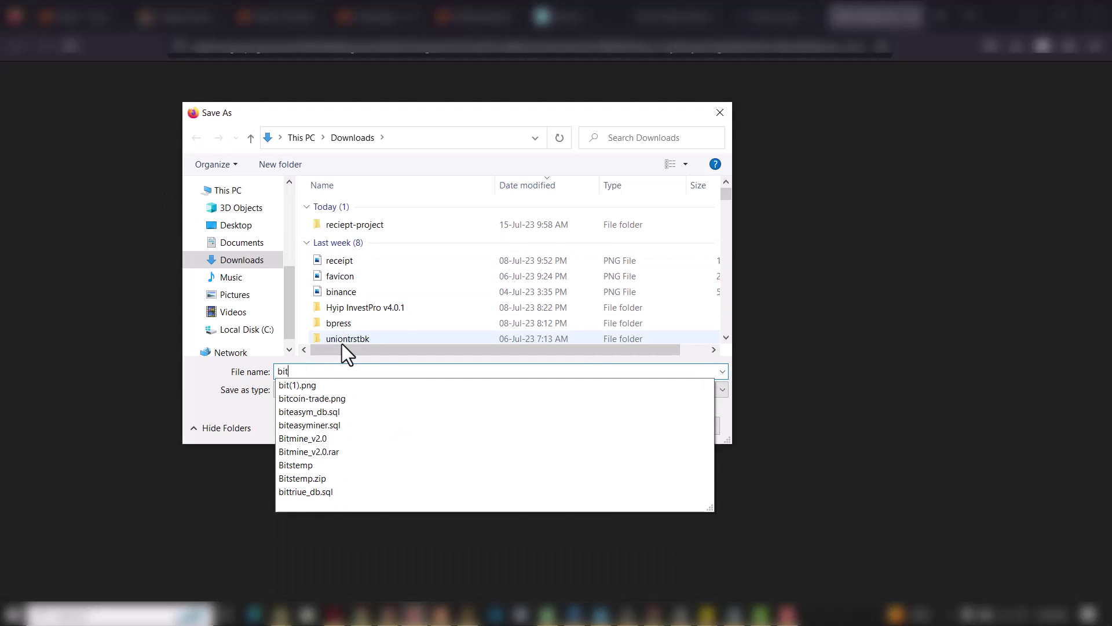
{"action": "type", "text": "coin"}
{"action": "key", "text": "Return"}
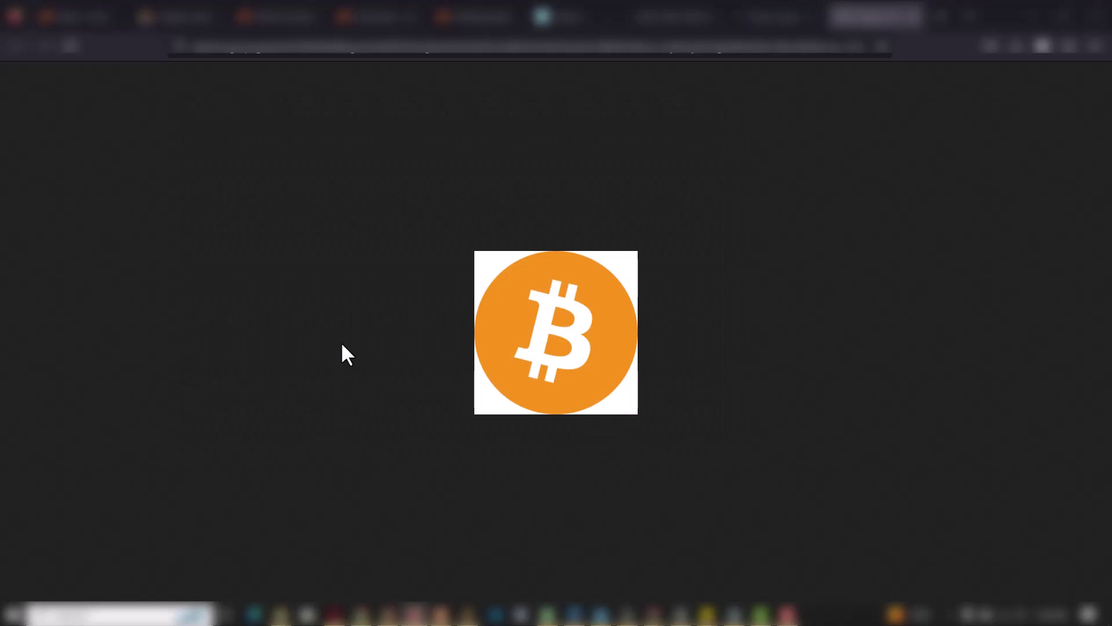
{"action": "left_click", "coordinate": [777, 17]}
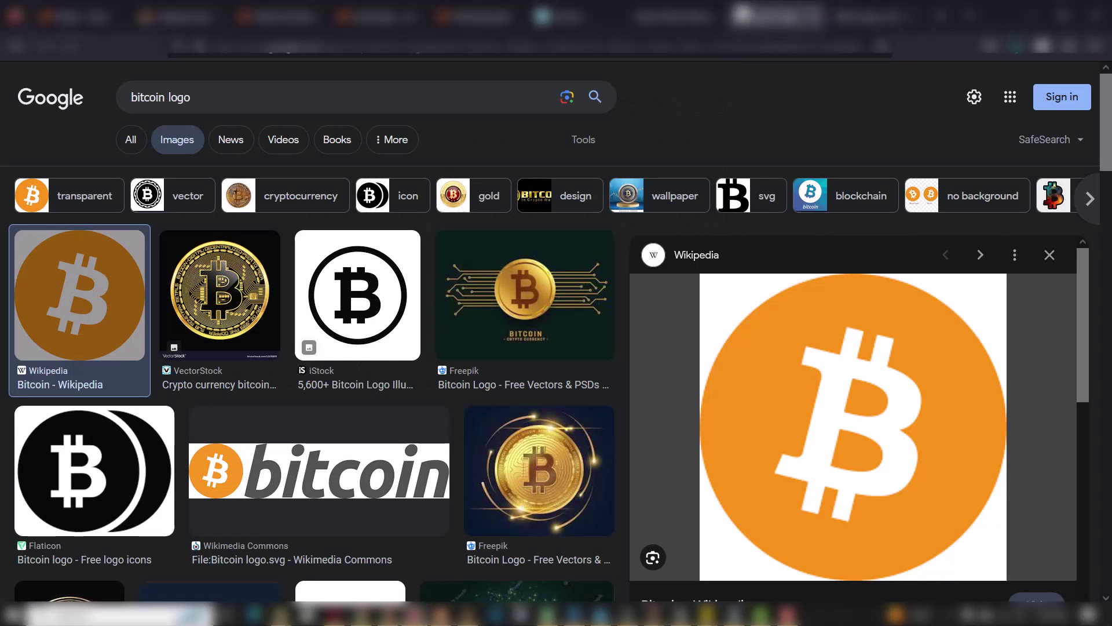
{"action": "left_click", "coordinate": [653, 12]}
Attach the 'bitc loog' logo file and save Bitcon as a new cryptocurrency.
{"action": "left_click", "coordinate": [242, 333]}
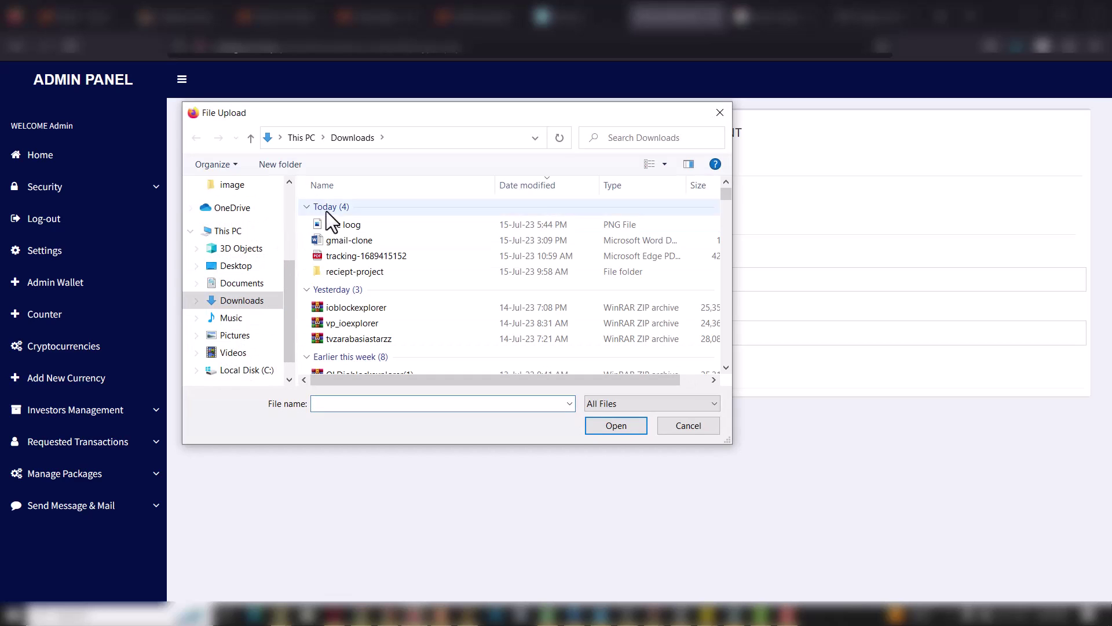
{"action": "left_click", "coordinate": [343, 225]}
{"action": "left_click", "coordinate": [622, 430]}
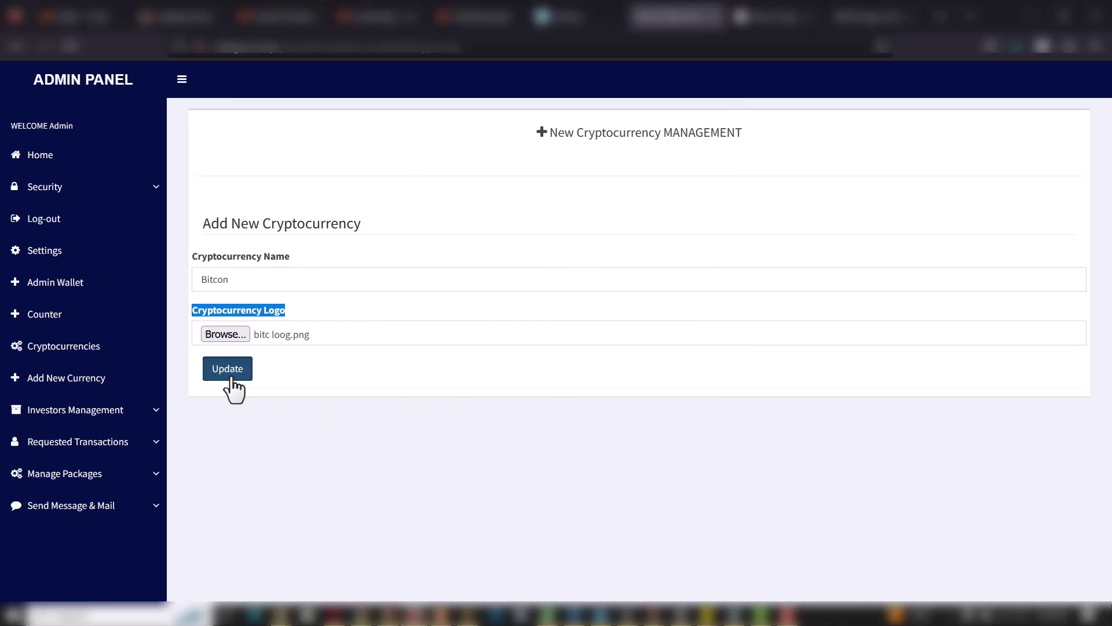
{"action": "left_click", "coordinate": [232, 378]}
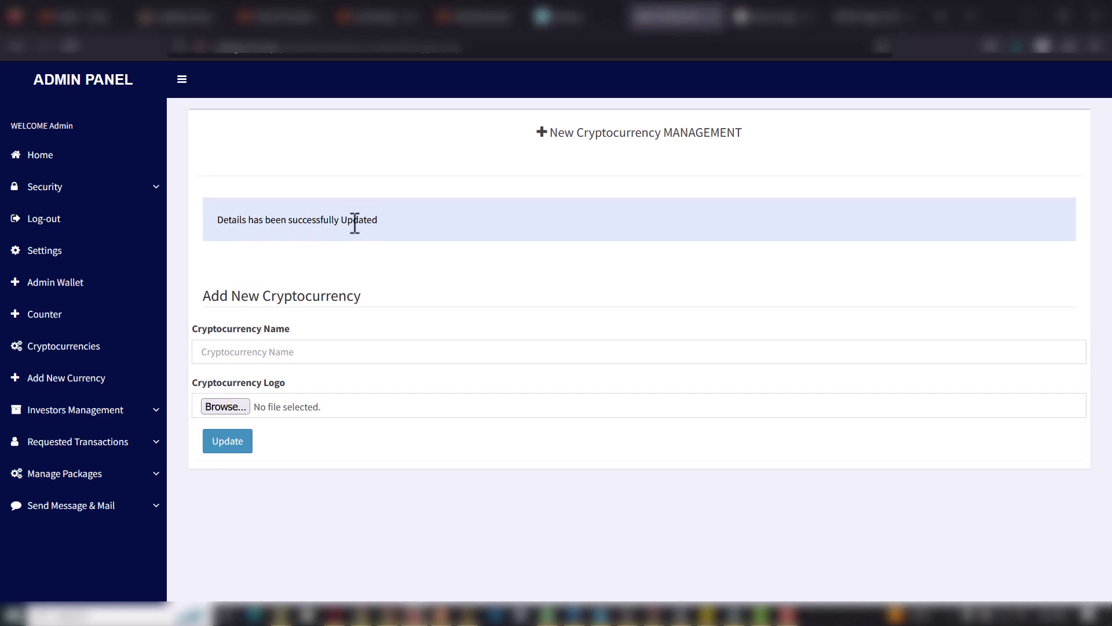
{"action": "left_click", "coordinate": [76, 347]}
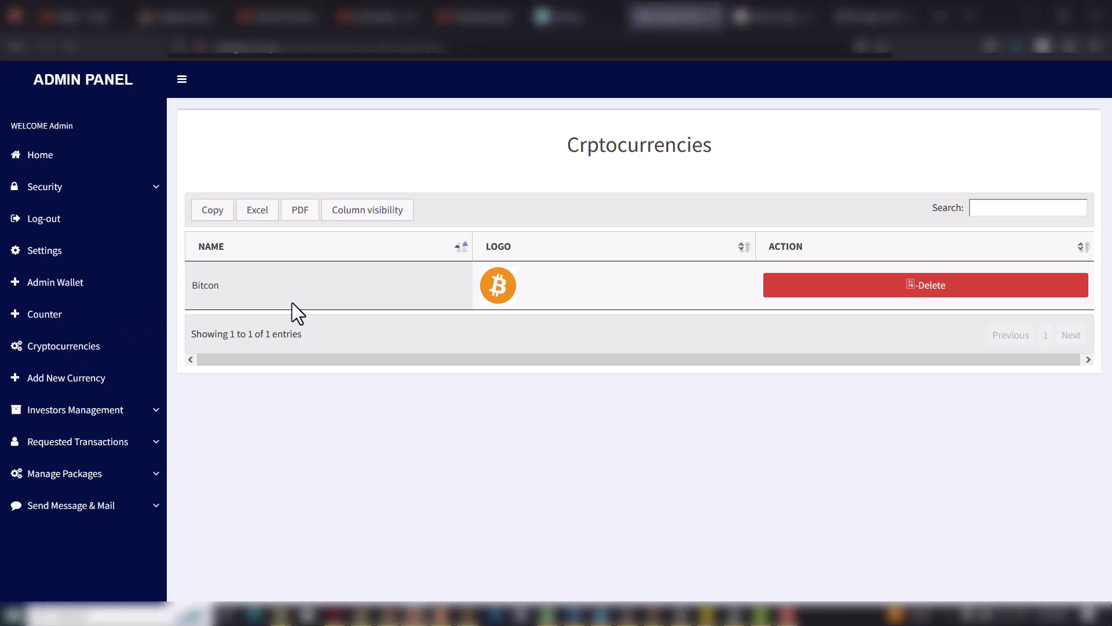
Review the Bitcon entry with its orange Bitcoin logo, then expand Investors Management.
{"action": "left_click_drag", "start_coordinate": [394, 359], "coordinate": [611, 364]}
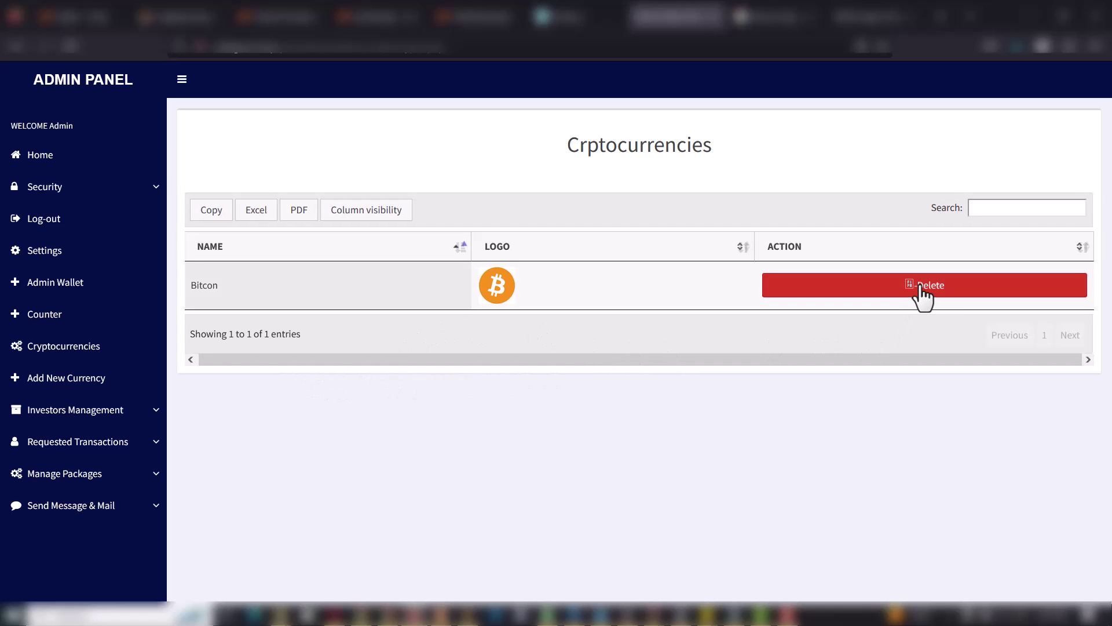
{"action": "left_click", "coordinate": [82, 411]}
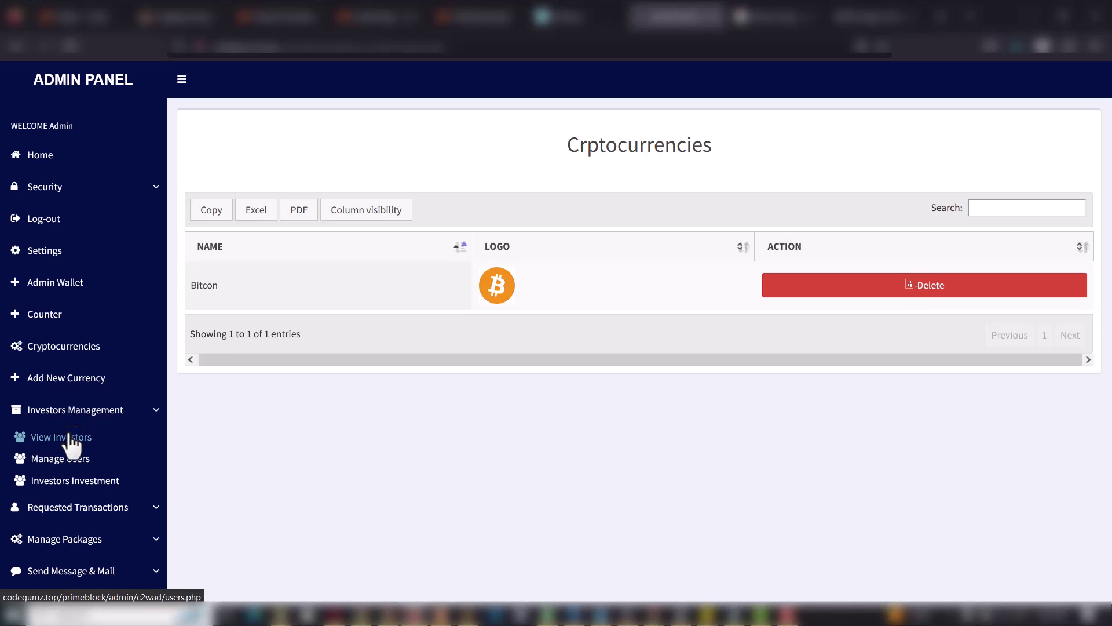
Open the View Investors table listing 1,337 registered investors.
{"action": "left_click", "coordinate": [69, 437]}
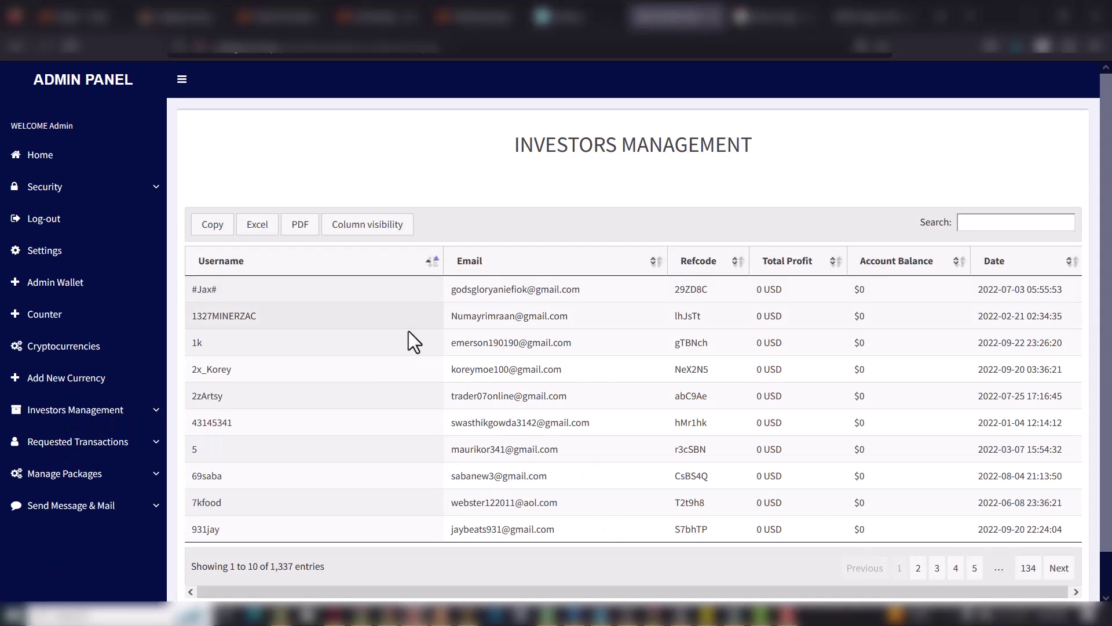
{"action": "scroll", "coordinate": [451, 378], "scroll_direction": "down", "scroll_amount": 1}
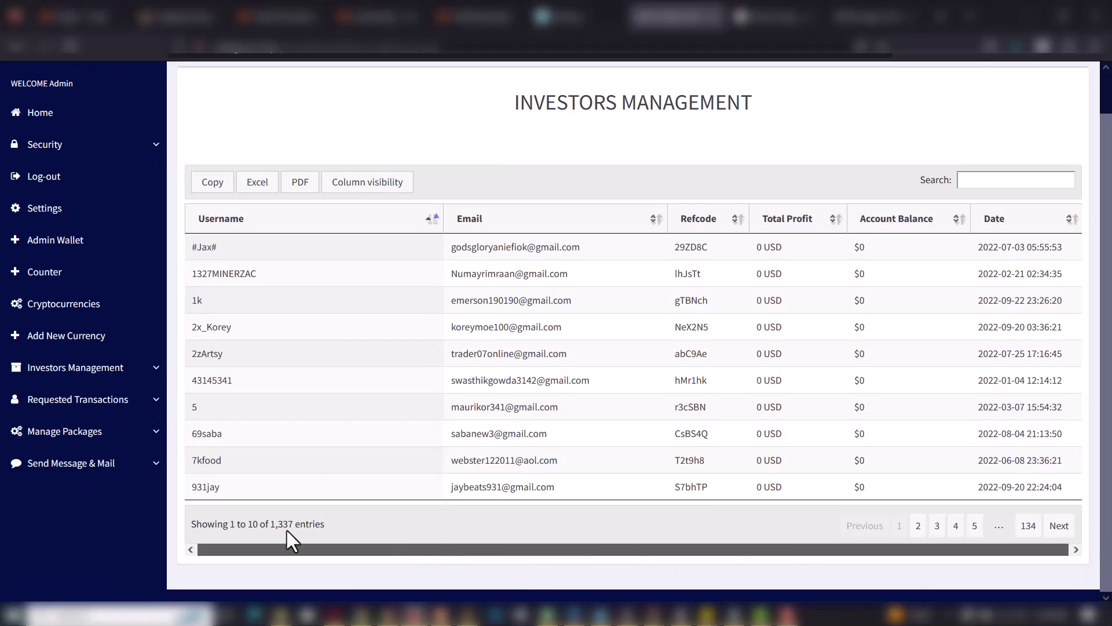
{"action": "scroll", "coordinate": [394, 341], "scroll_direction": "up", "scroll_amount": 1}
{"action": "scroll", "coordinate": [582, 323], "scroll_direction": "down", "scroll_amount": 1}
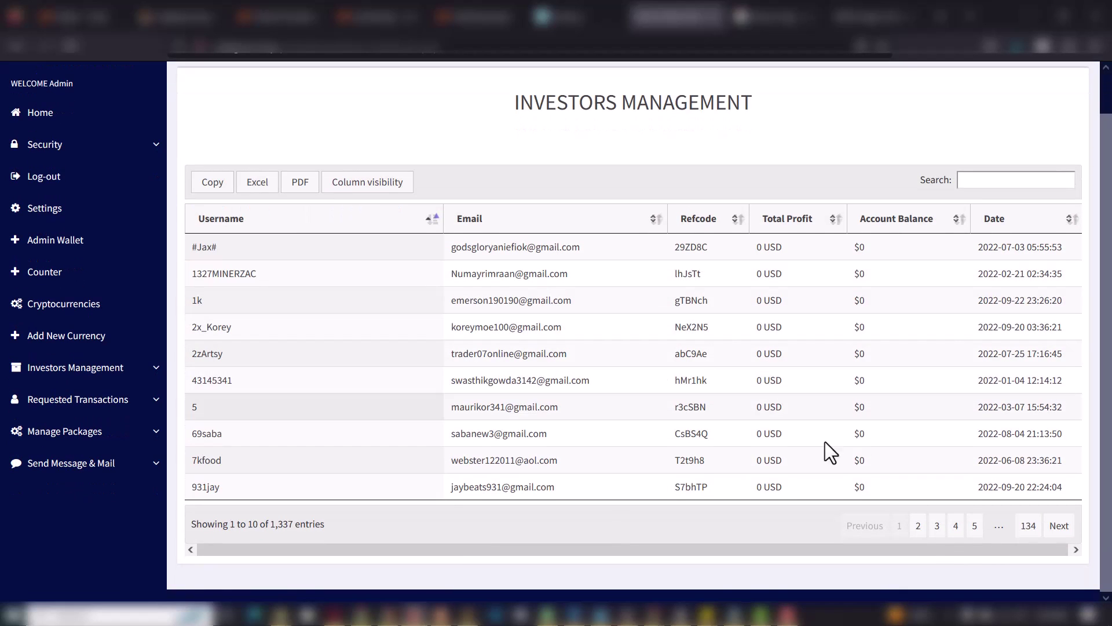
Browse investor pages 2 through 5, then back to investors 31 to 40.
{"action": "left_click", "coordinate": [920, 527]}
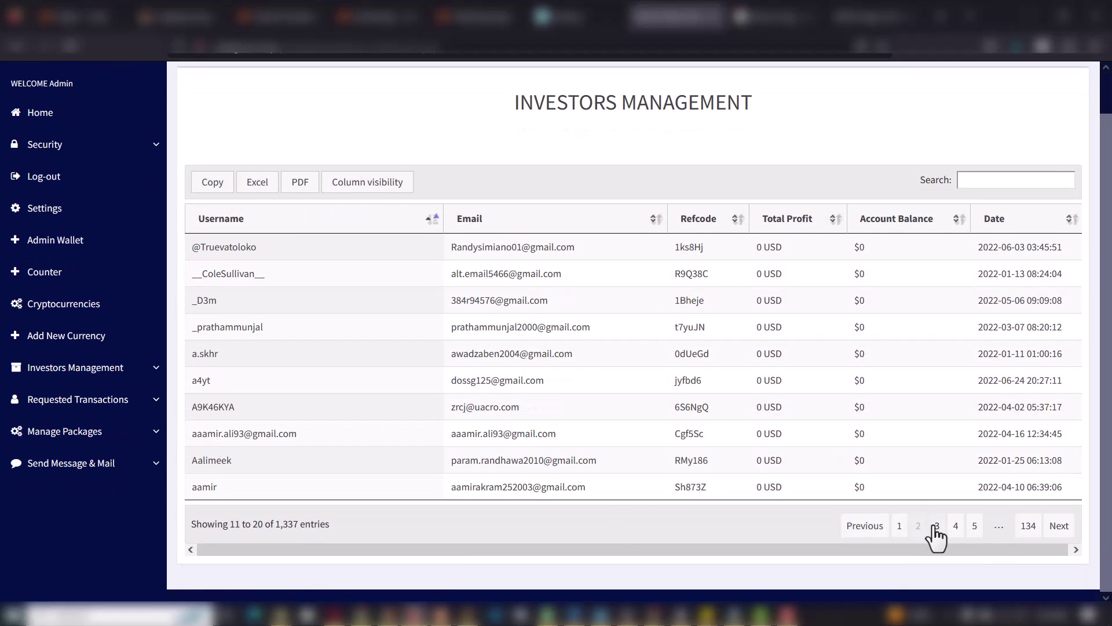
{"action": "left_click", "coordinate": [936, 527]}
{"action": "left_click", "coordinate": [954, 525]}
{"action": "left_click", "coordinate": [966, 527]}
{"action": "left_click", "coordinate": [937, 526]}
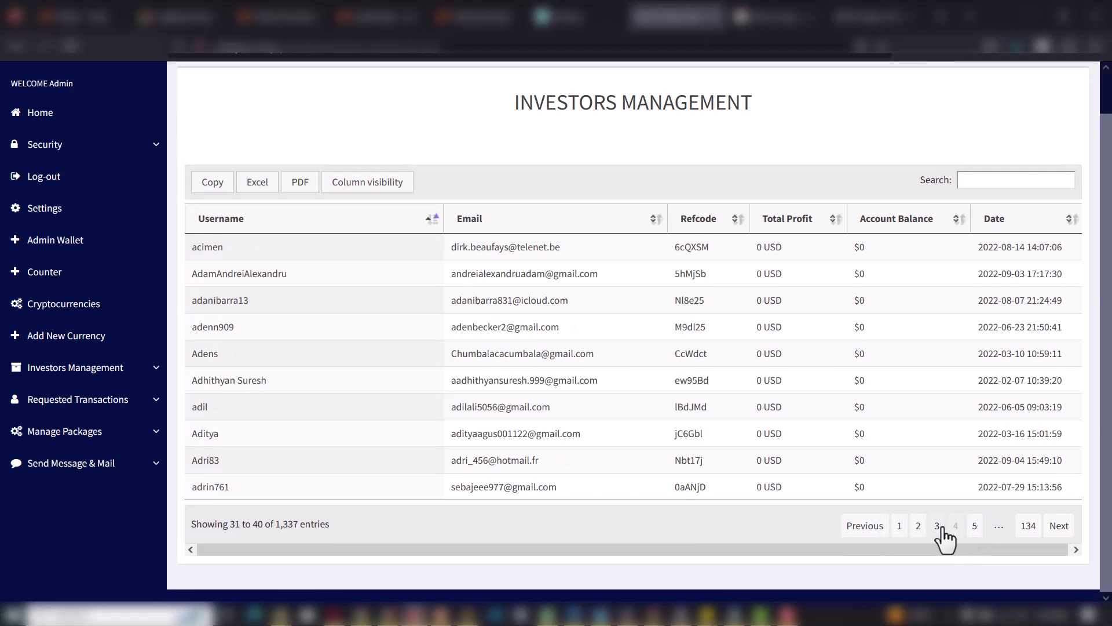
{"action": "left_click", "coordinate": [975, 525]}
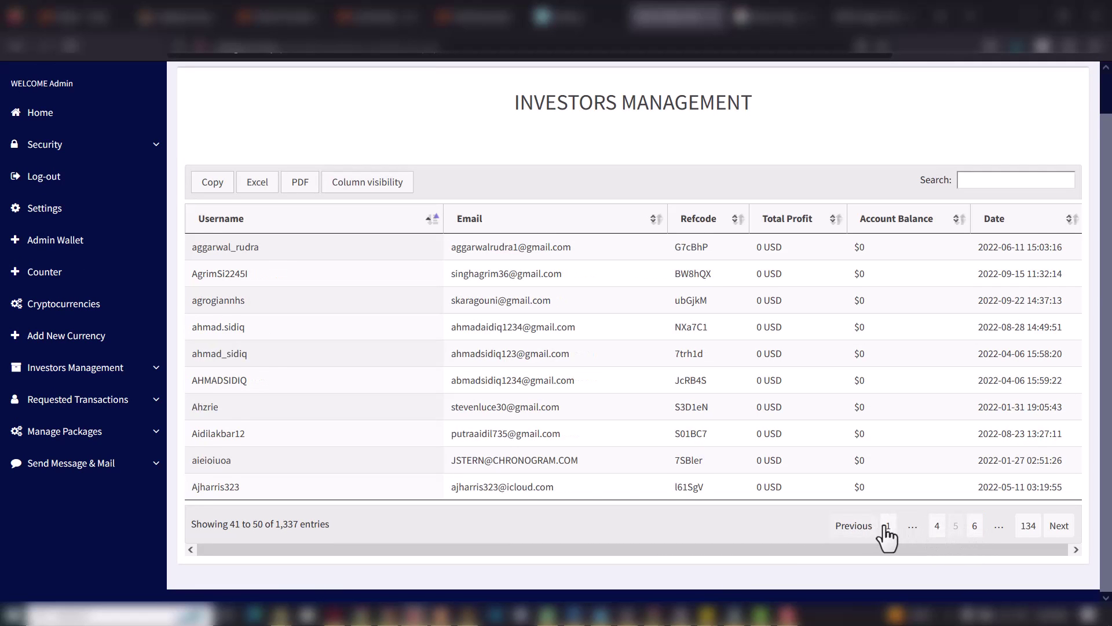
{"action": "left_click", "coordinate": [884, 526]}
{"action": "left_click", "coordinate": [936, 526]}
{"action": "left_click", "coordinate": [954, 527]}
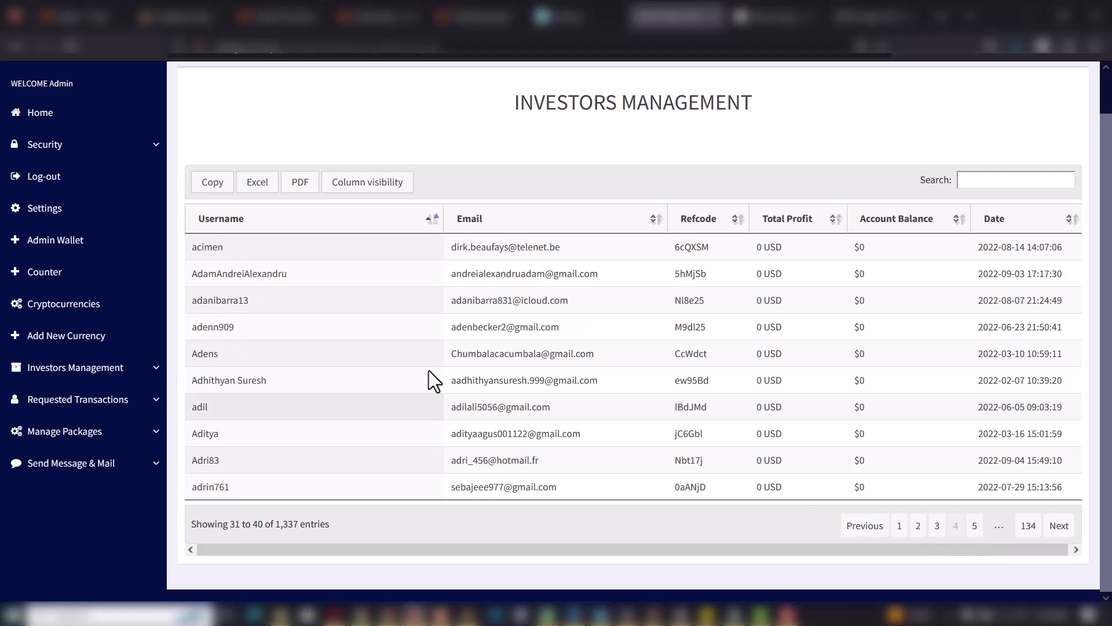
{"action": "left_click", "coordinate": [75, 370]}
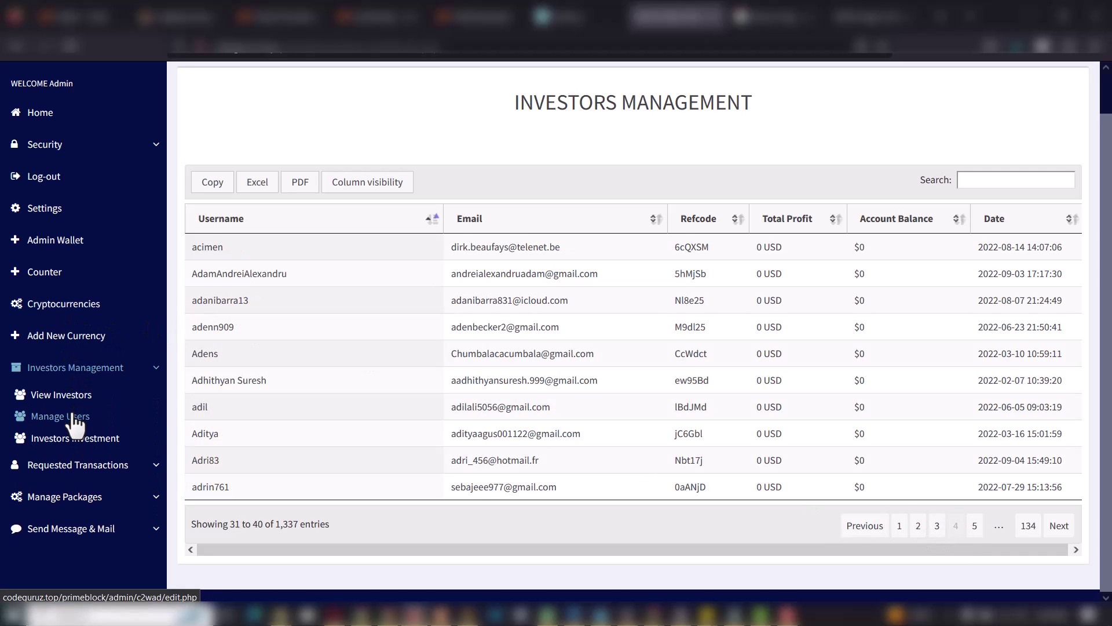
Open Manage Users and view the second investor's edit page.
{"action": "left_click", "coordinate": [77, 417]}
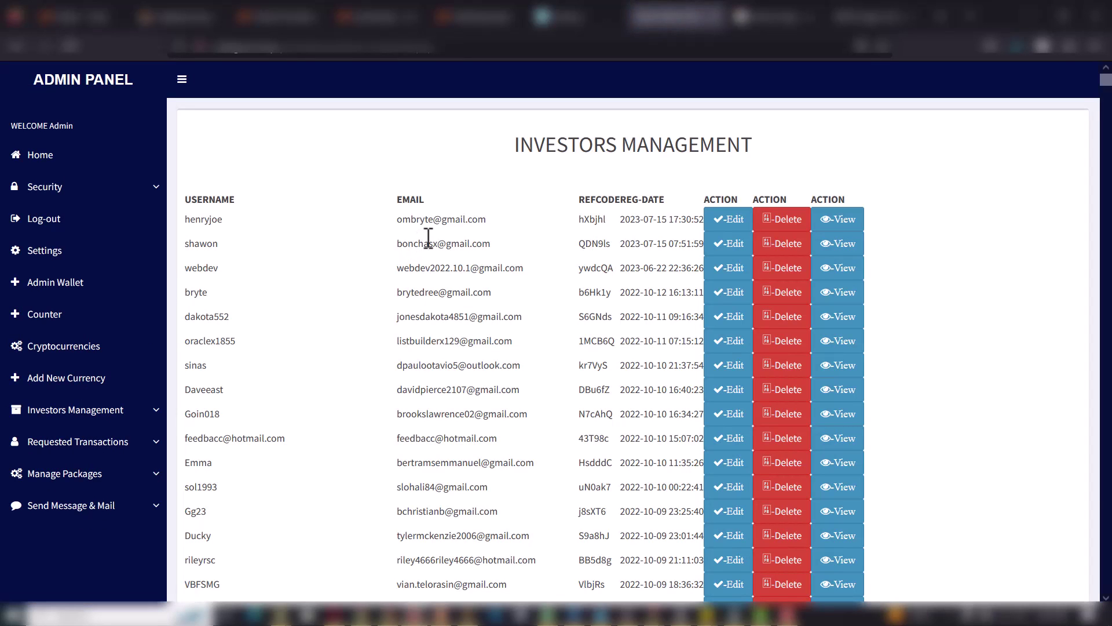
{"action": "scroll", "coordinate": [449, 283], "scroll_direction": "down", "scroll_amount": 2}
{"action": "scroll", "coordinate": [449, 283], "scroll_direction": "up", "scroll_amount": 2}
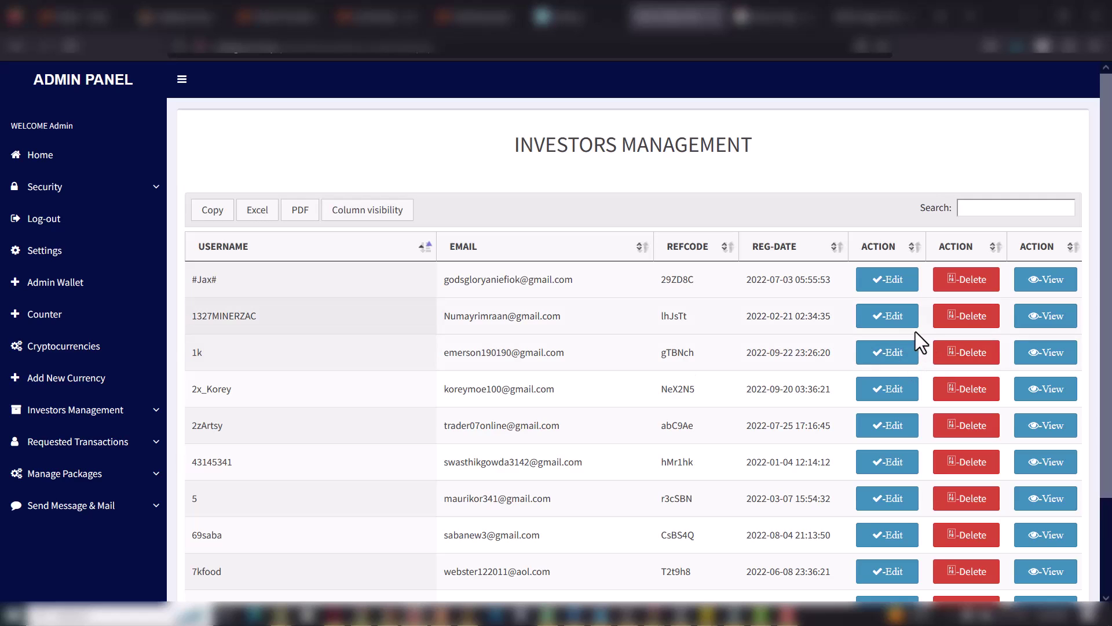
{"action": "left_click", "coordinate": [899, 321]}
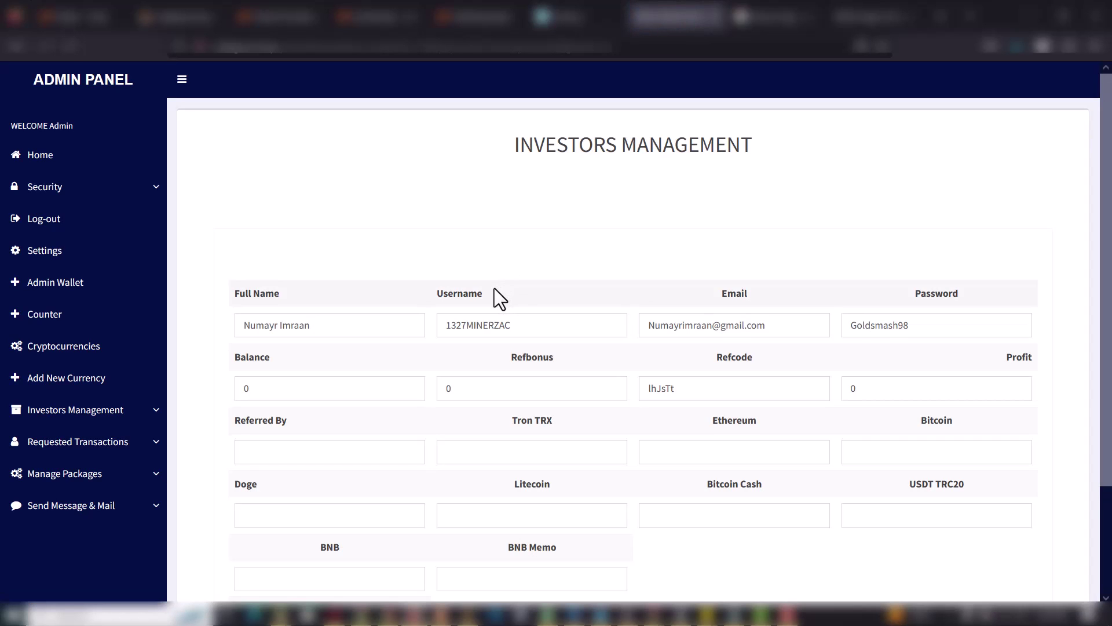
{"action": "scroll", "coordinate": [499, 299], "scroll_direction": "down", "scroll_amount": 2}
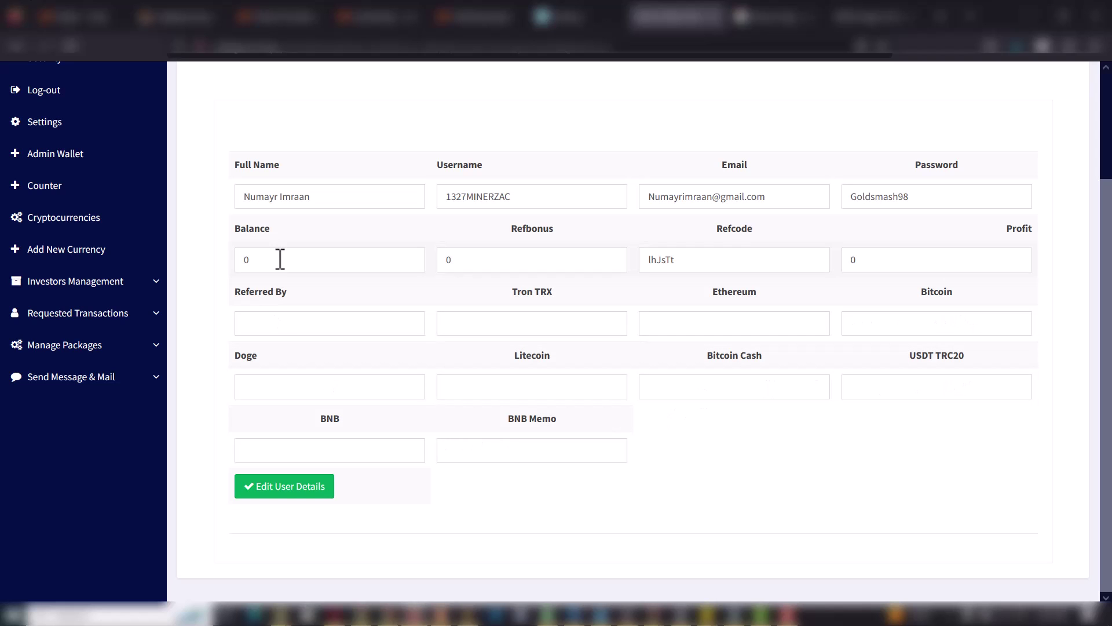
Return to the Manage Users list and highlight the first investor's registration date.
{"action": "left_click", "coordinate": [87, 284]}
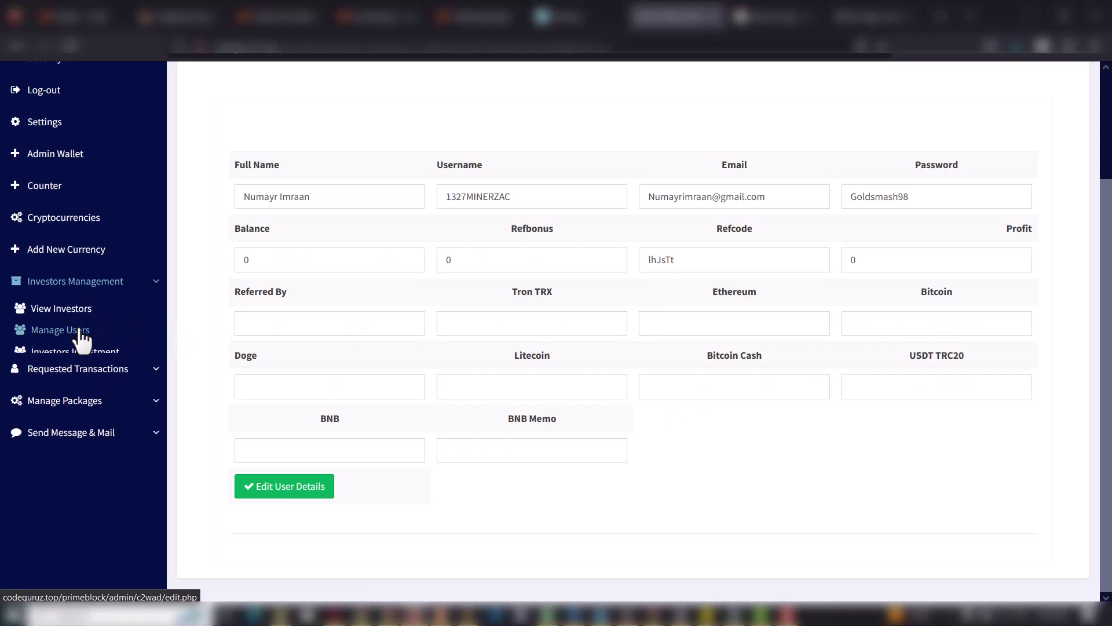
{"action": "left_click", "coordinate": [81, 331]}
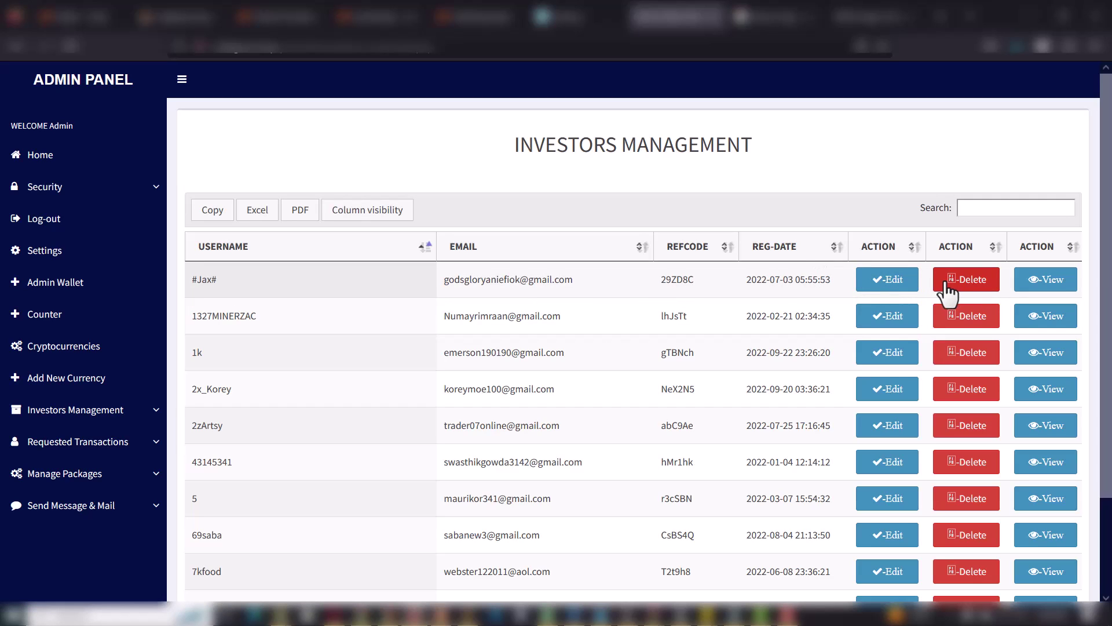
{"action": "left_click_drag", "start_coordinate": [832, 283], "coordinate": [742, 273]}
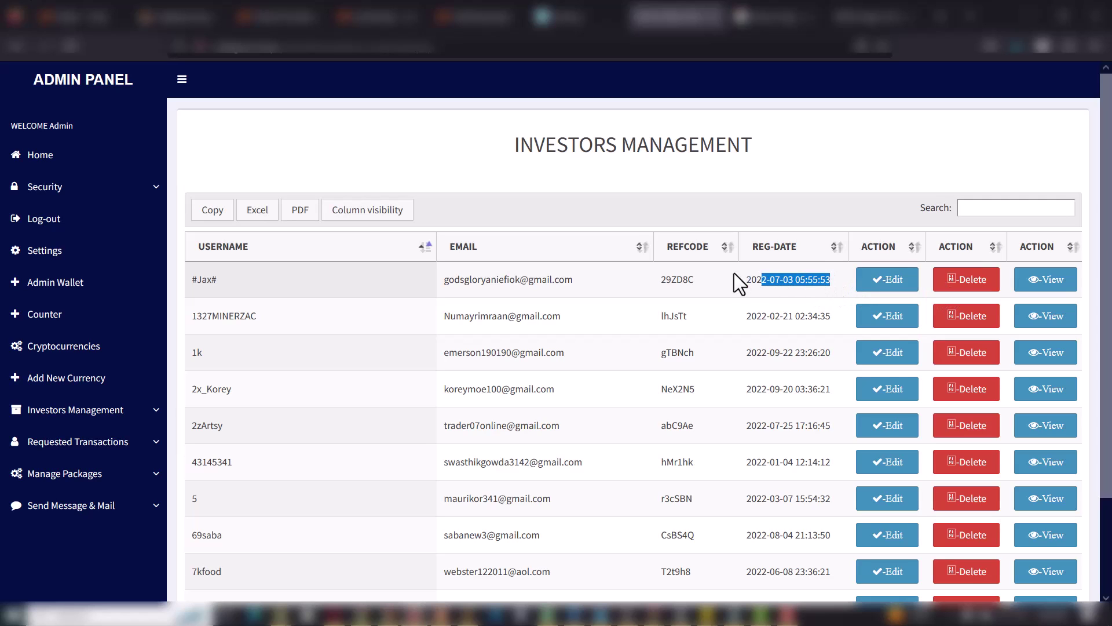
View the first investor's full details, then open the Investors Investment package list.
{"action": "left_click", "coordinate": [1034, 280]}
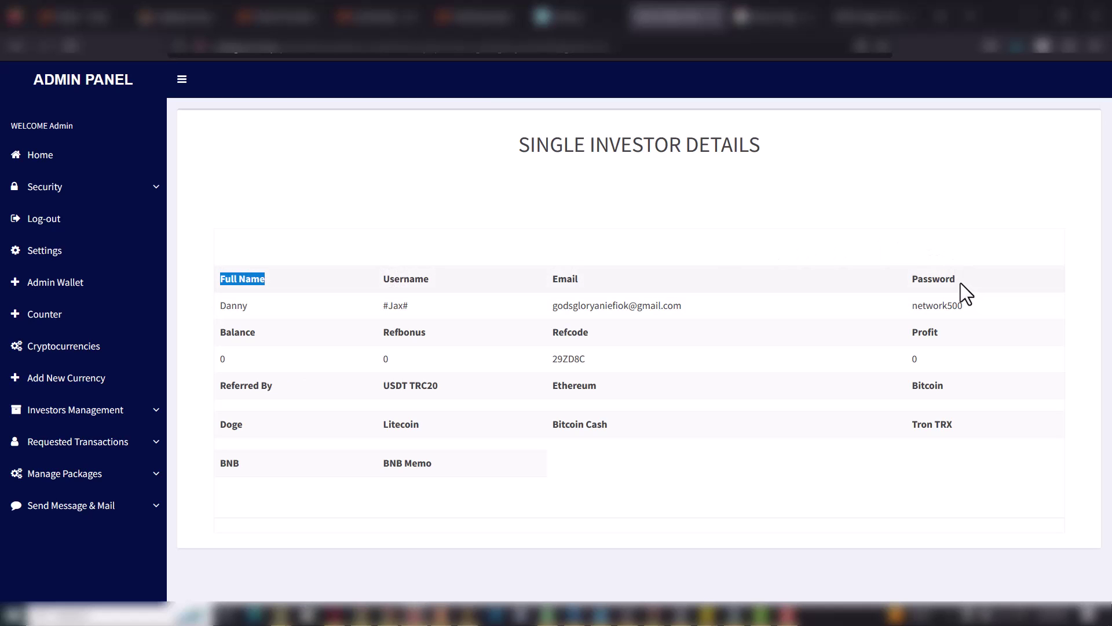
{"action": "left_click", "coordinate": [108, 413]}
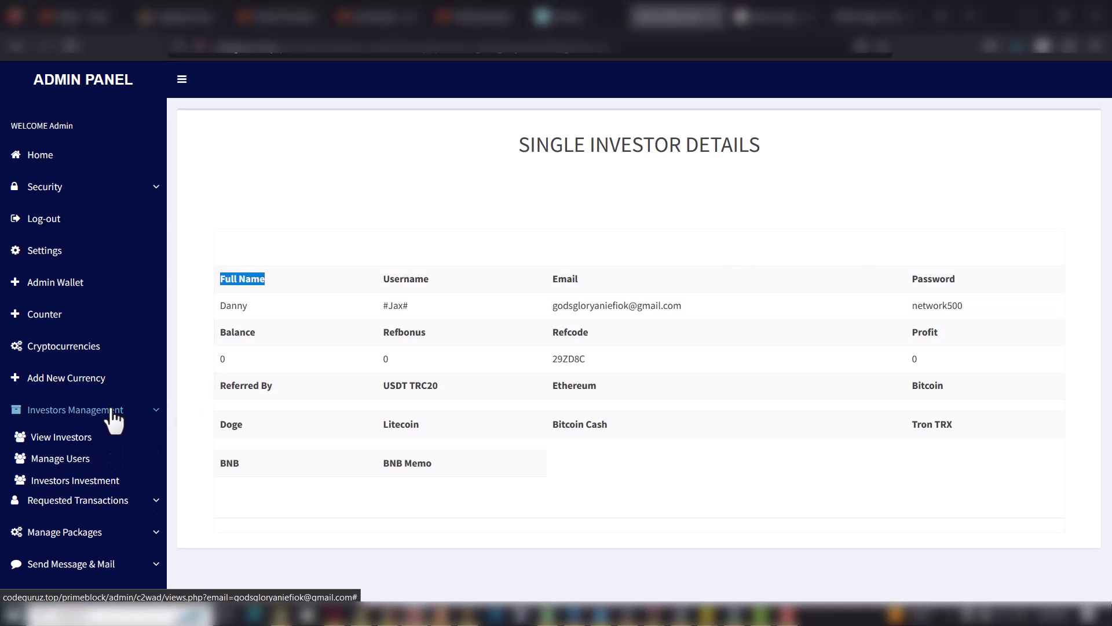
{"action": "left_click", "coordinate": [93, 488]}
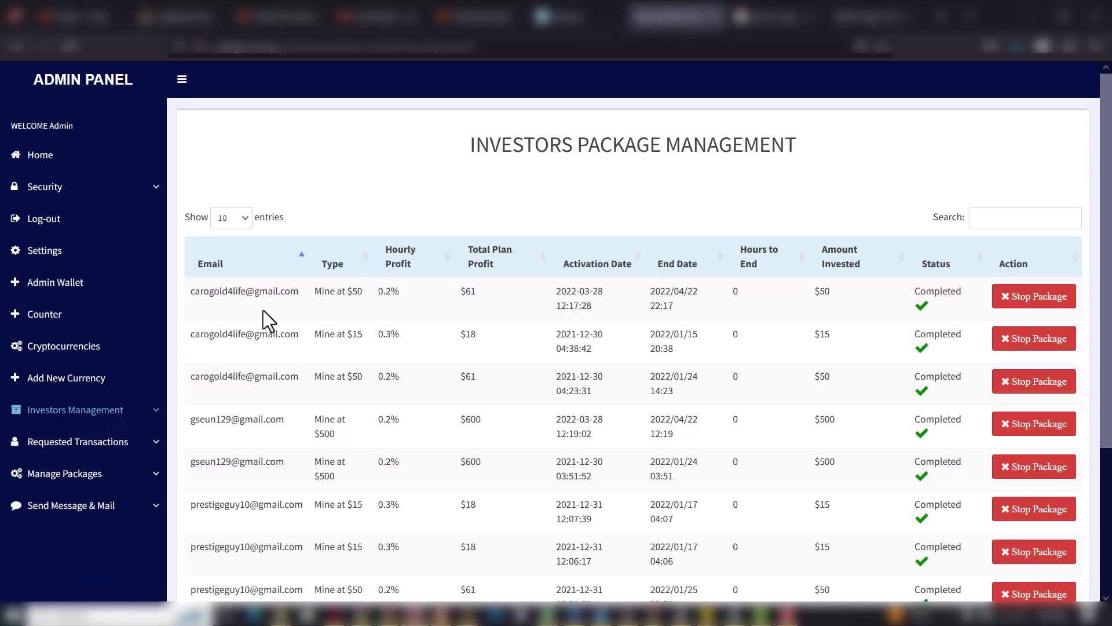
Scroll through the investors' package list to review its Completed and Active rows.
{"action": "left_click", "coordinate": [113, 413]}
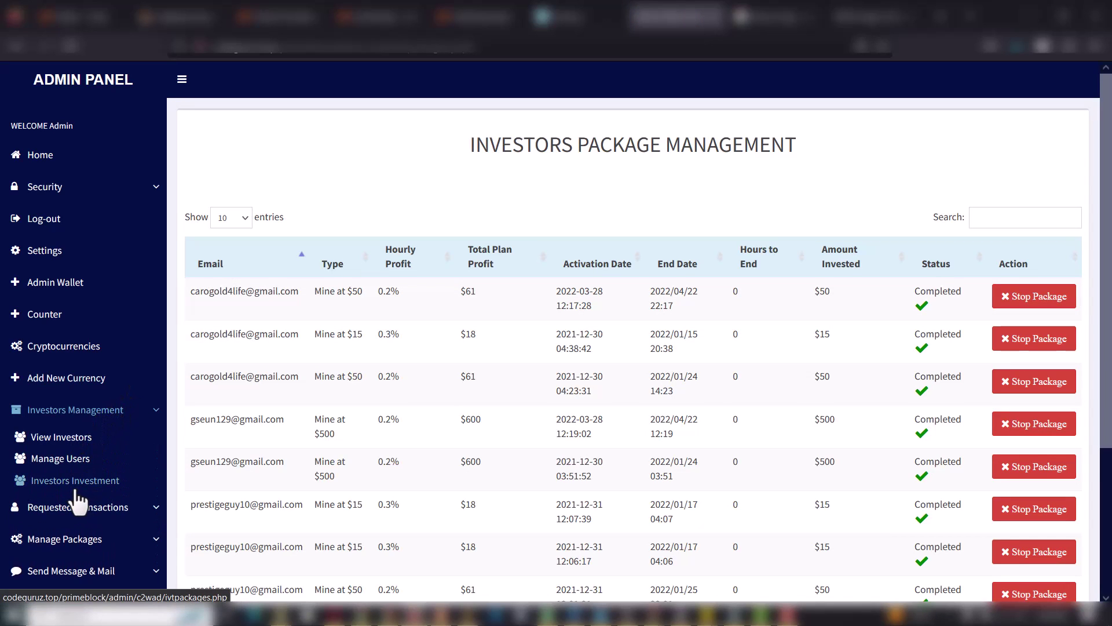
{"action": "scroll", "coordinate": [296, 296], "scroll_direction": "down", "scroll_amount": 3}
{"action": "scroll", "coordinate": [316, 293], "scroll_direction": "up", "scroll_amount": 3}
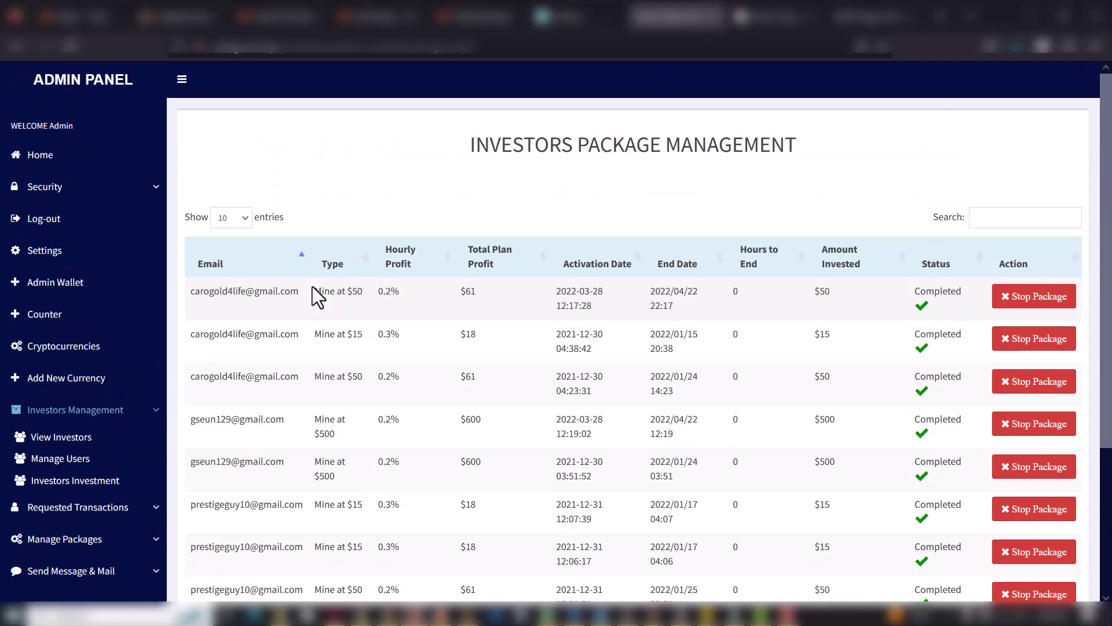
{"action": "scroll", "coordinate": [311, 284], "scroll_direction": "down", "scroll_amount": 3}
{"action": "scroll", "coordinate": [313, 286], "scroll_direction": "down", "scroll_amount": 1}
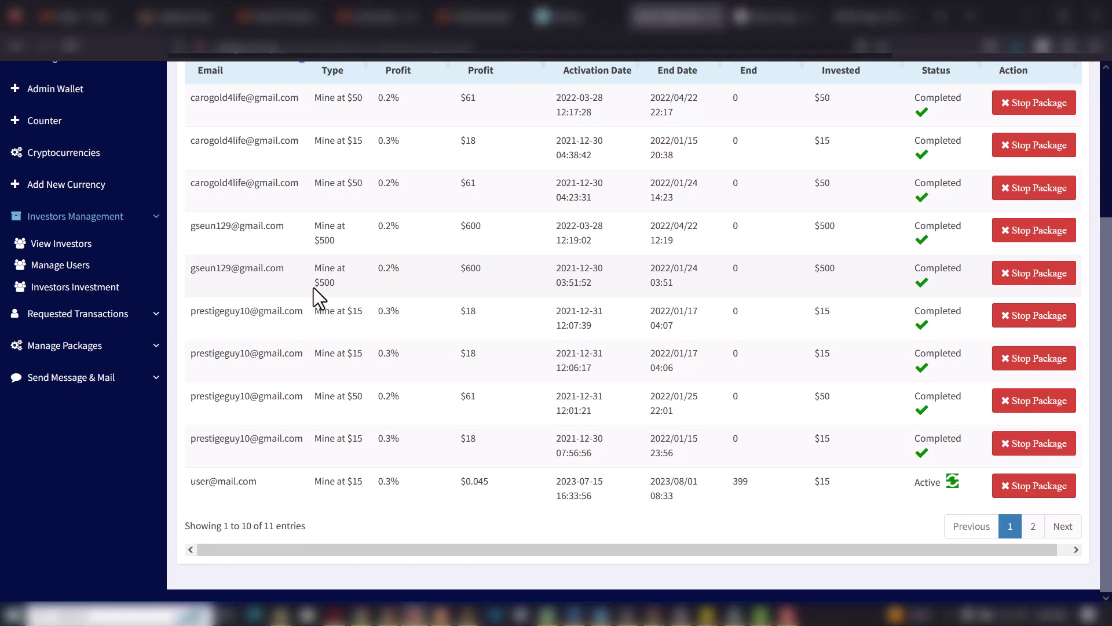
{"action": "scroll", "coordinate": [314, 288], "scroll_direction": "up", "scroll_amount": 3}
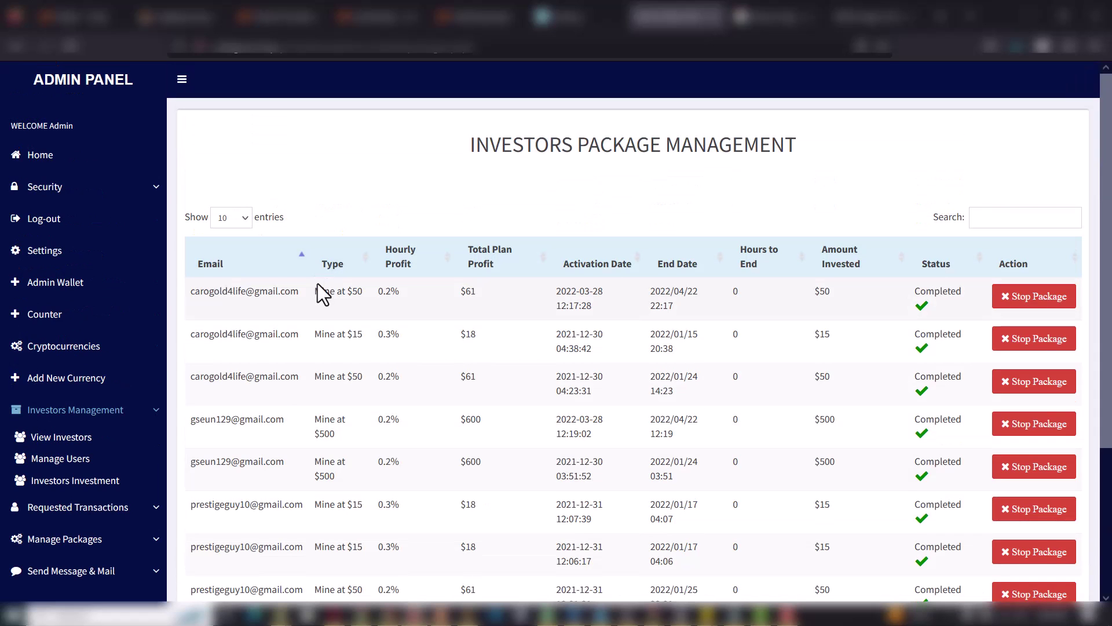
{"action": "scroll", "coordinate": [317, 283], "scroll_direction": "down", "scroll_amount": 3}
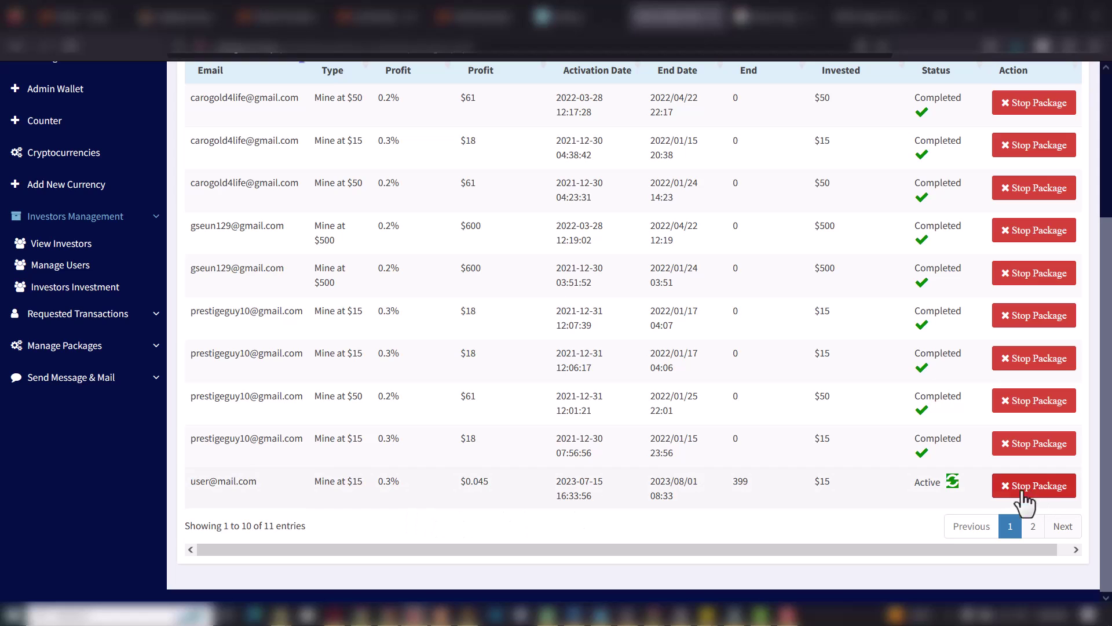
{"action": "left_click_drag", "start_coordinate": [972, 467], "coordinate": [796, 377]}
{"action": "left_click", "coordinate": [769, 363]}
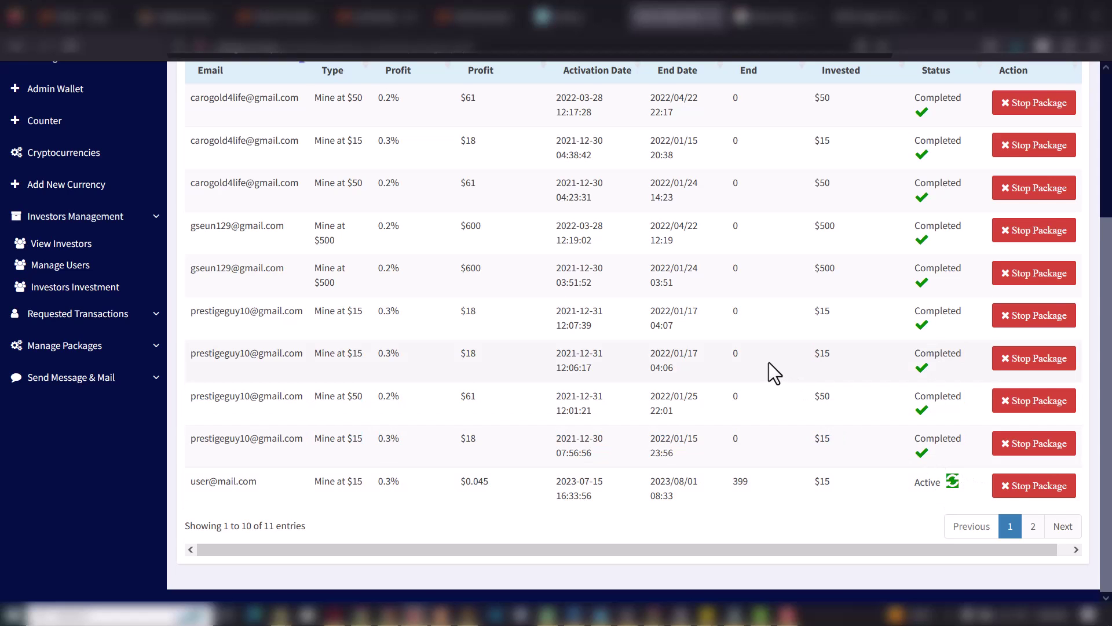
Stop the active $15 mining package.
{"action": "scroll", "coordinate": [769, 362], "scroll_direction": "up", "scroll_amount": 1}
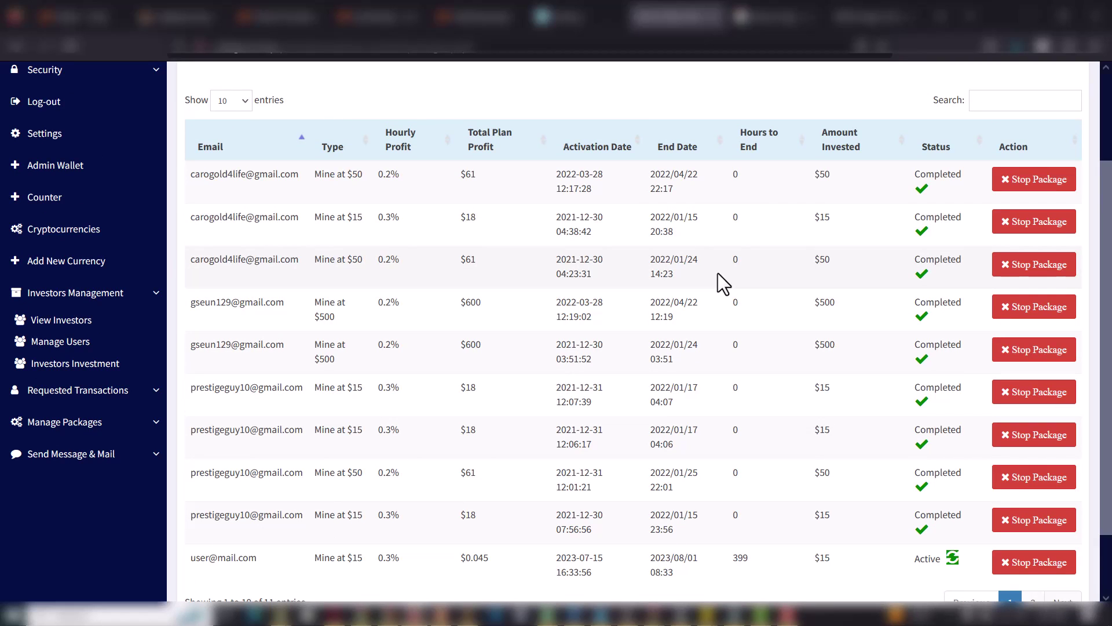
{"action": "scroll", "coordinate": [690, 236], "scroll_direction": "down", "scroll_amount": 1}
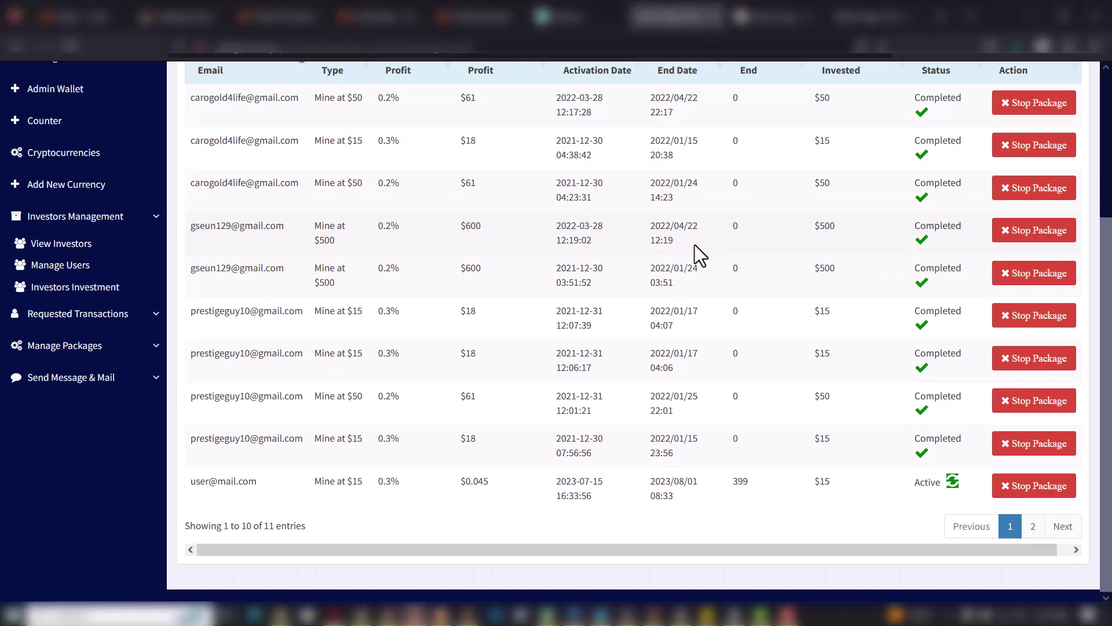
{"action": "scroll", "coordinate": [596, 311], "scroll_direction": "up", "scroll_amount": 3}
{"action": "scroll", "coordinate": [556, 388], "scroll_direction": "down", "scroll_amount": 3}
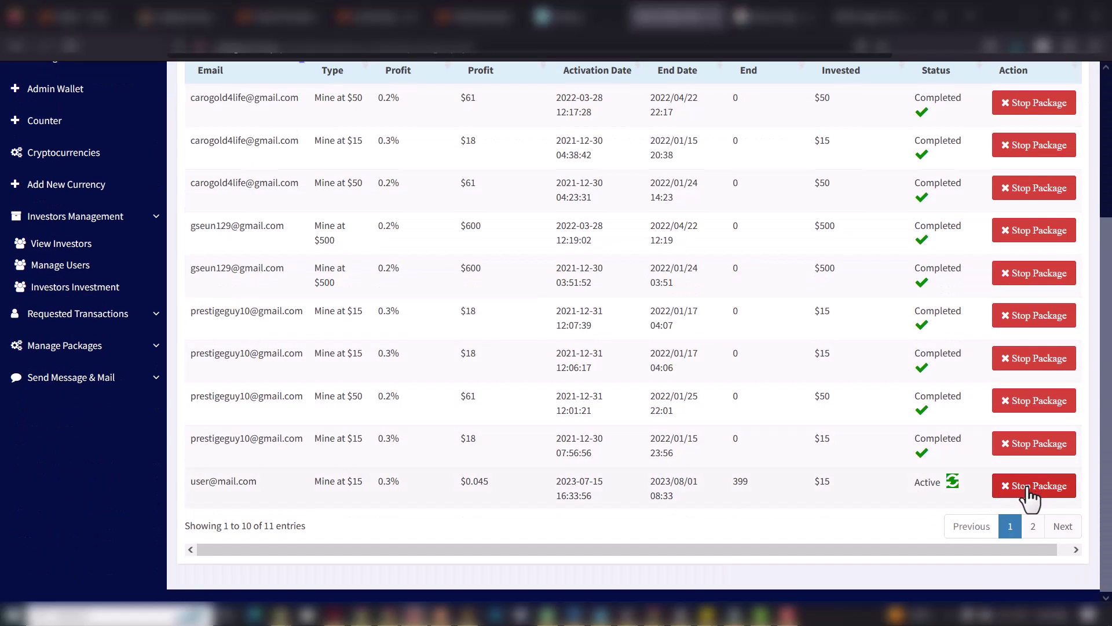
{"action": "left_click", "coordinate": [1029, 491]}
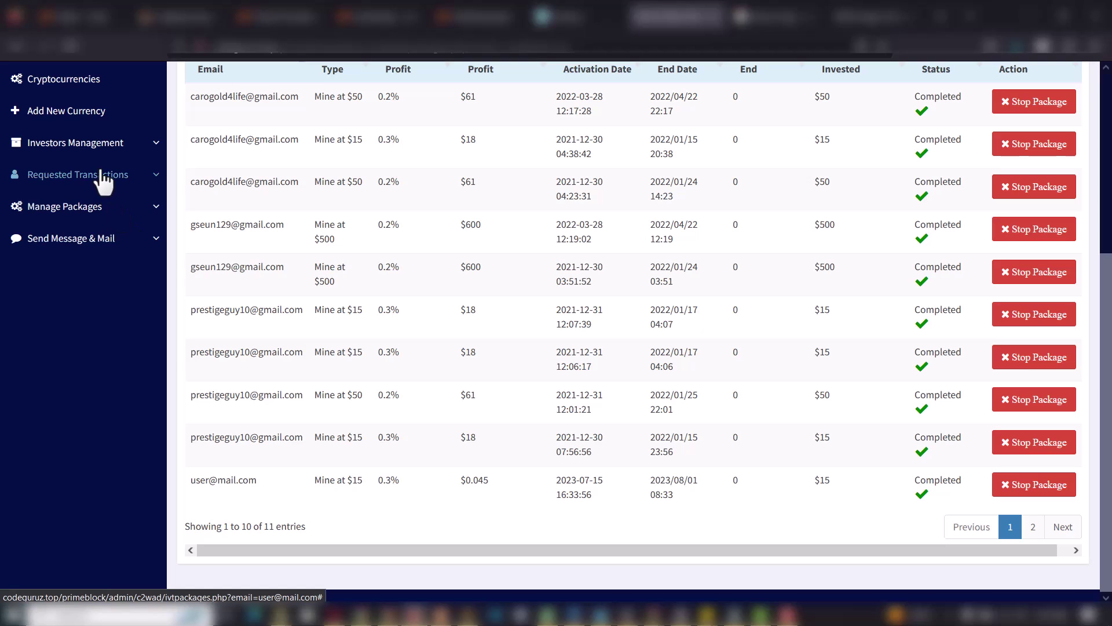
Open Withdrawal Requests and inspect the Bitcoin withdrawal's wallet address.
{"action": "left_click", "coordinate": [87, 144]}
{"action": "left_click", "coordinate": [81, 180]}
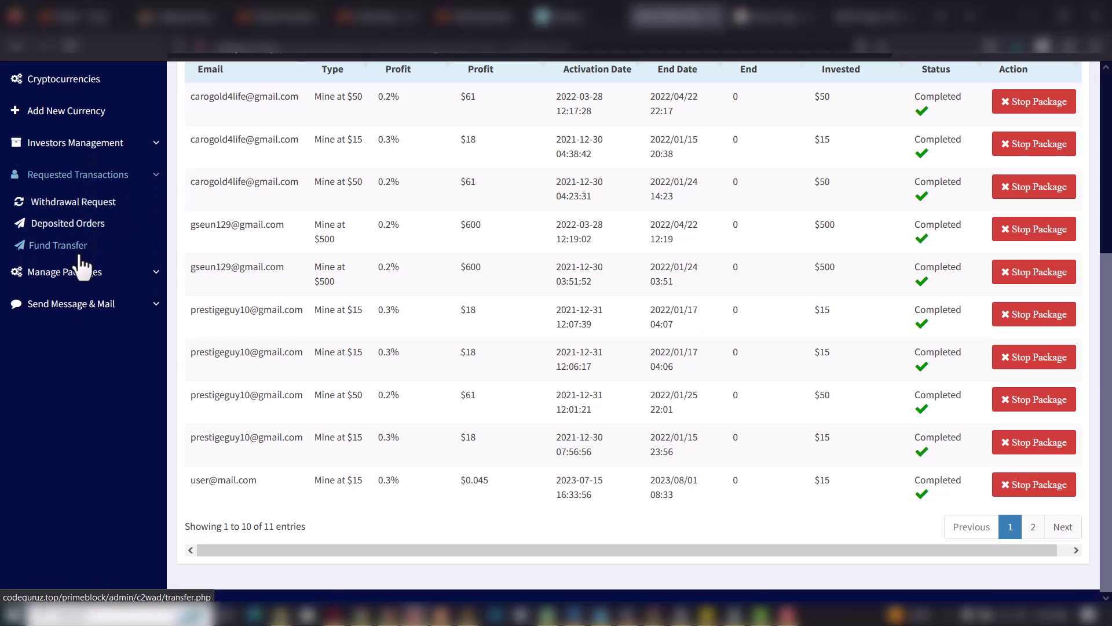
{"action": "left_click", "coordinate": [80, 204]}
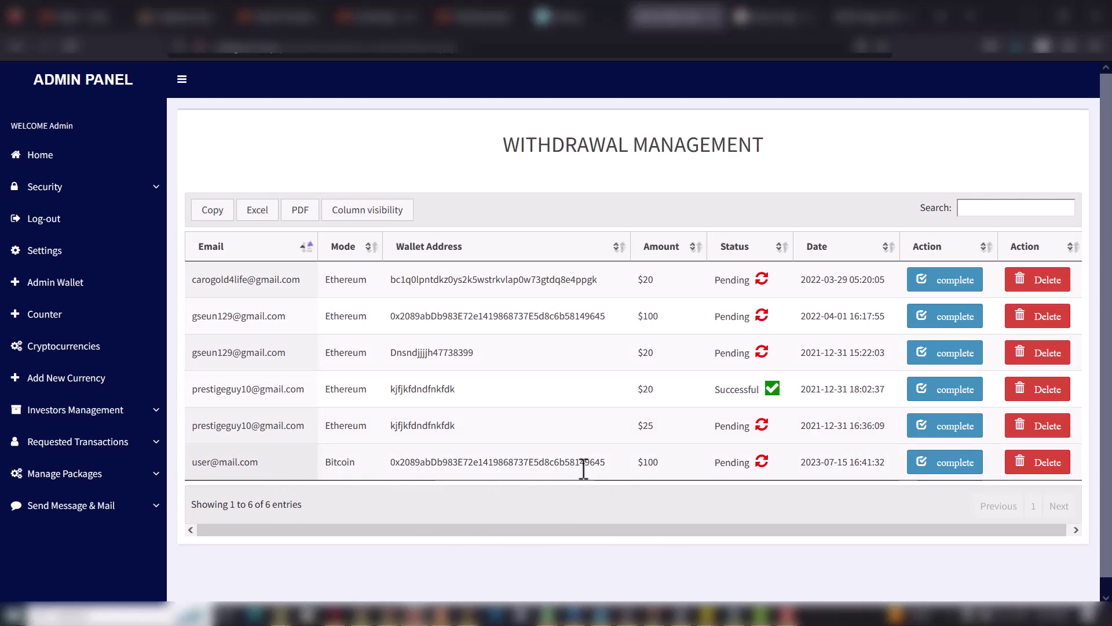
{"action": "left_click_drag", "start_coordinate": [586, 468], "coordinate": [493, 467]}
{"action": "left_click_drag", "start_coordinate": [405, 471], "coordinate": [474, 468]}
{"action": "scroll", "coordinate": [435, 417], "scroll_direction": "down", "scroll_amount": 1}
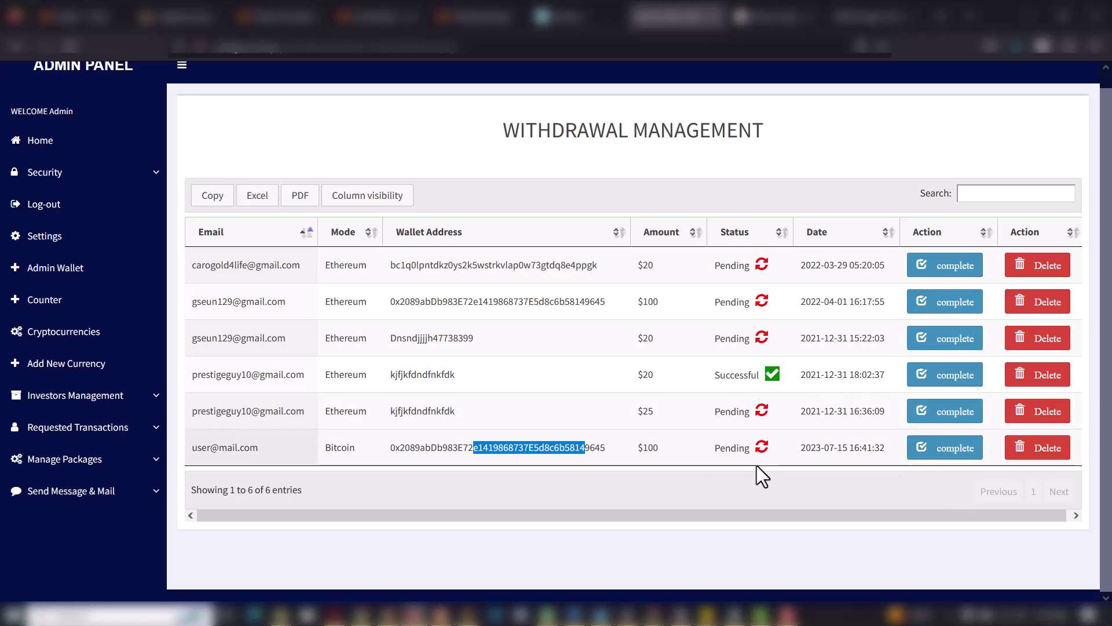
Approve the pending $100 Bitcoin withdrawal so it shows Successful.
{"action": "left_click_drag", "start_coordinate": [720, 449], "coordinate": [756, 451]}
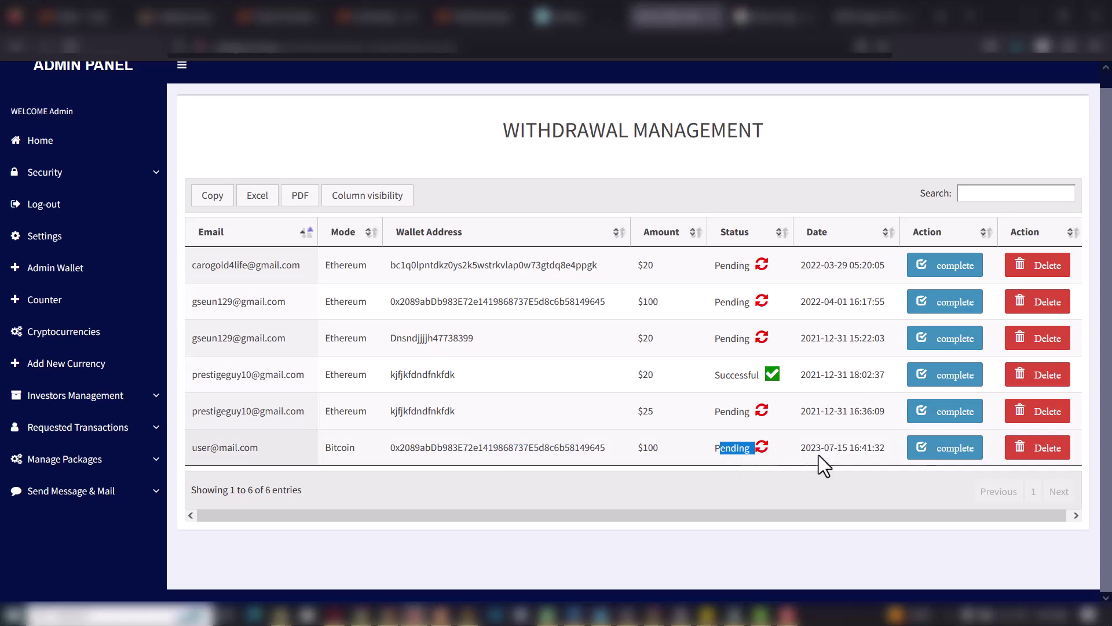
{"action": "left_click", "coordinate": [946, 457]}
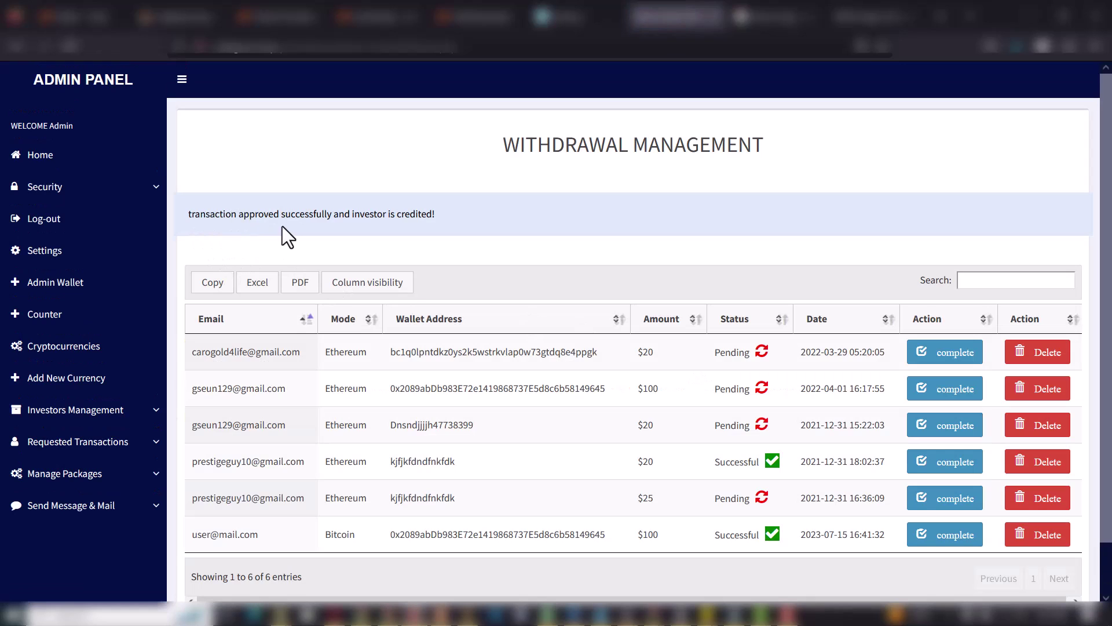
{"action": "left_click_drag", "start_coordinate": [439, 219], "coordinate": [195, 218]}
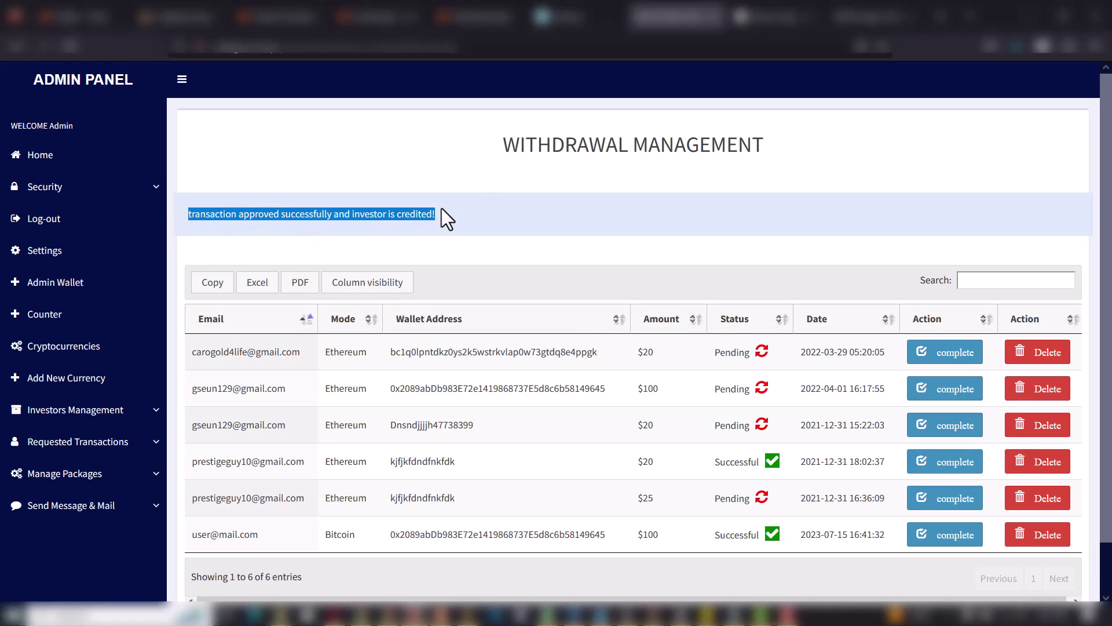
{"action": "left_click_drag", "start_coordinate": [479, 162], "coordinate": [688, 176]}
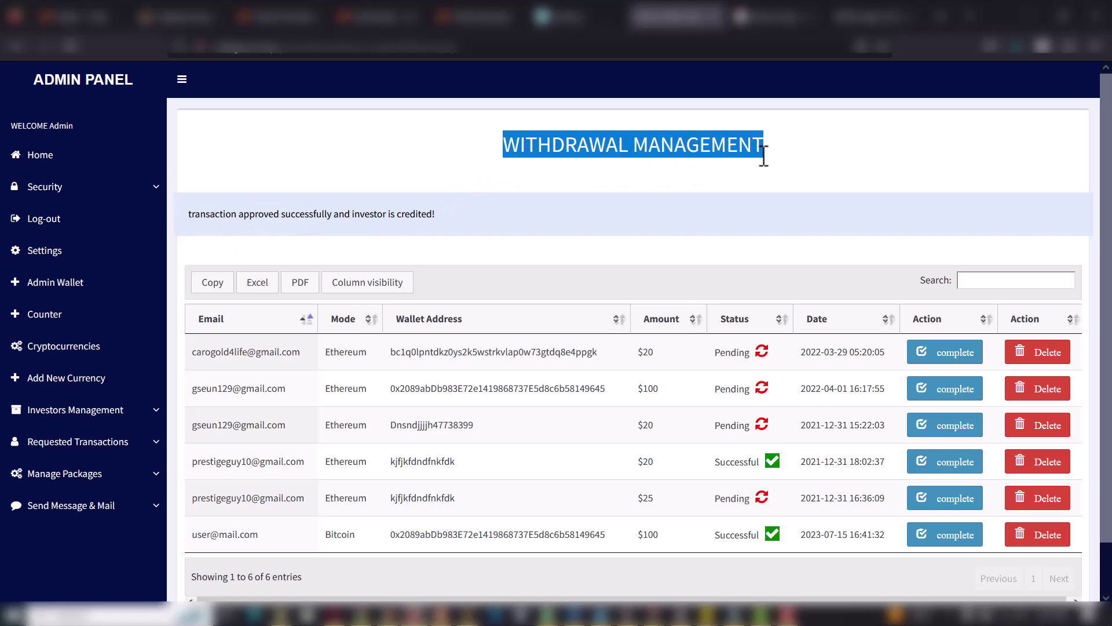
{"action": "left_click", "coordinate": [491, 171]}
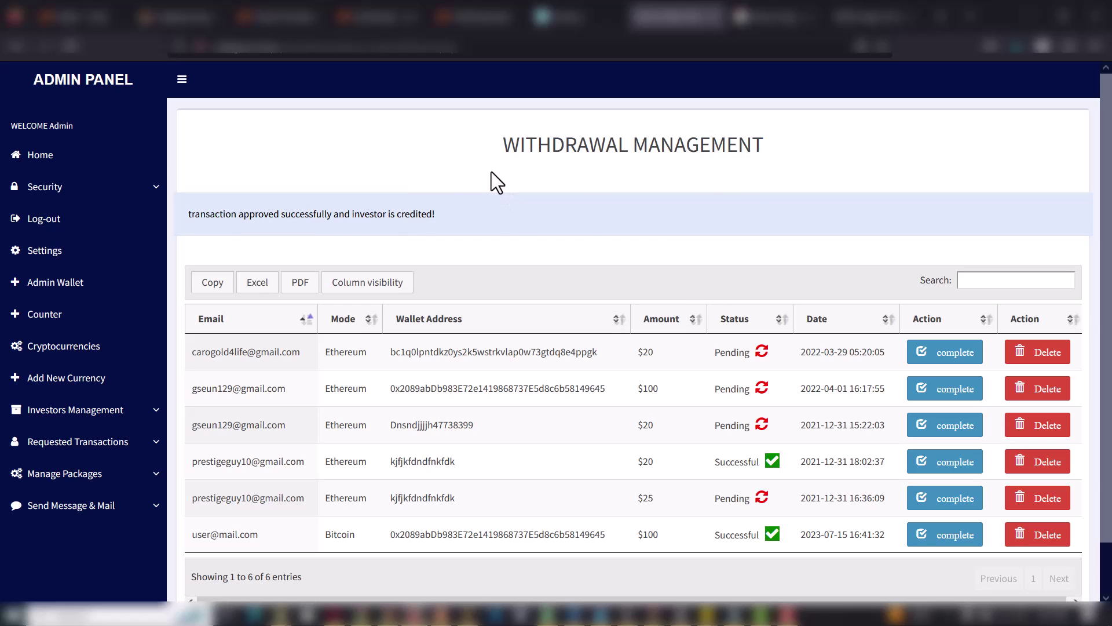
{"action": "scroll", "coordinate": [491, 172], "scroll_direction": "down", "scroll_amount": 1}
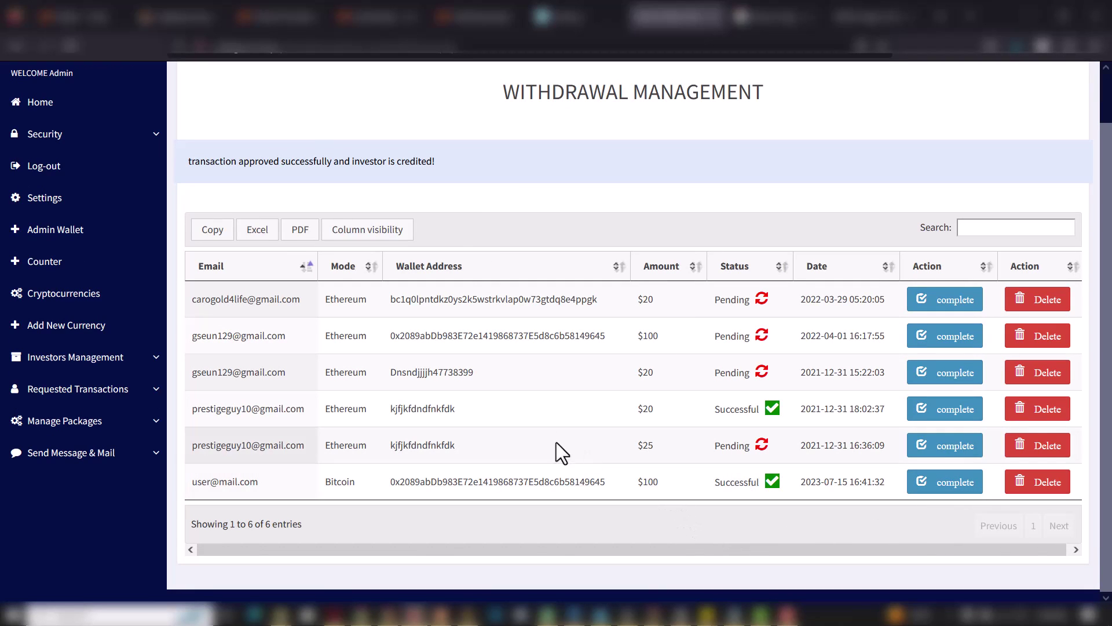
{"action": "left_click", "coordinate": [124, 389]}
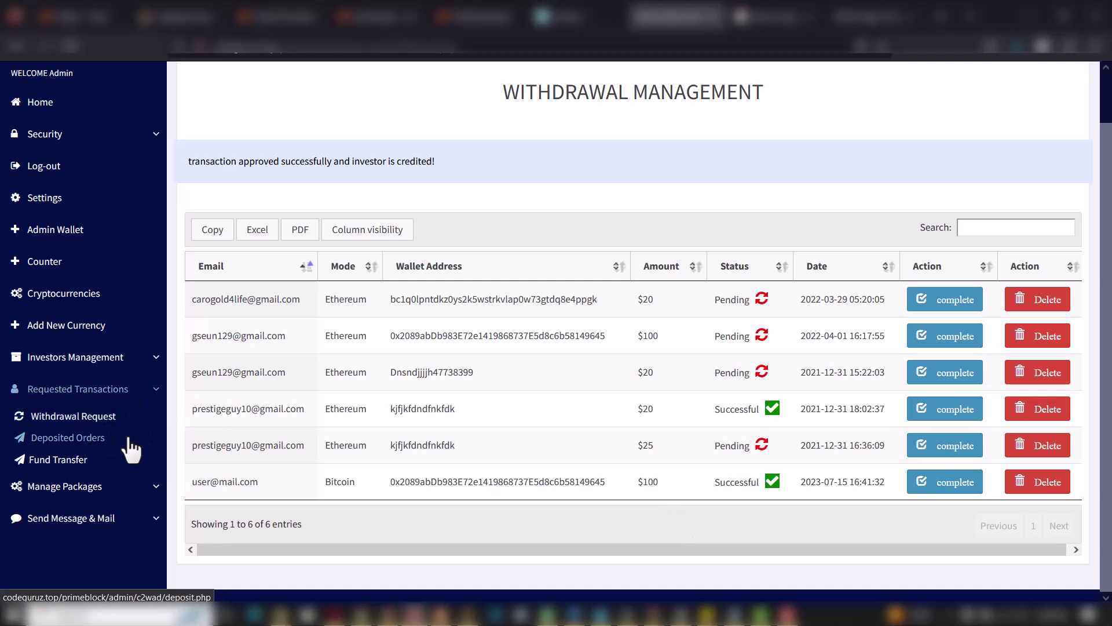
{"action": "left_click", "coordinate": [104, 440]}
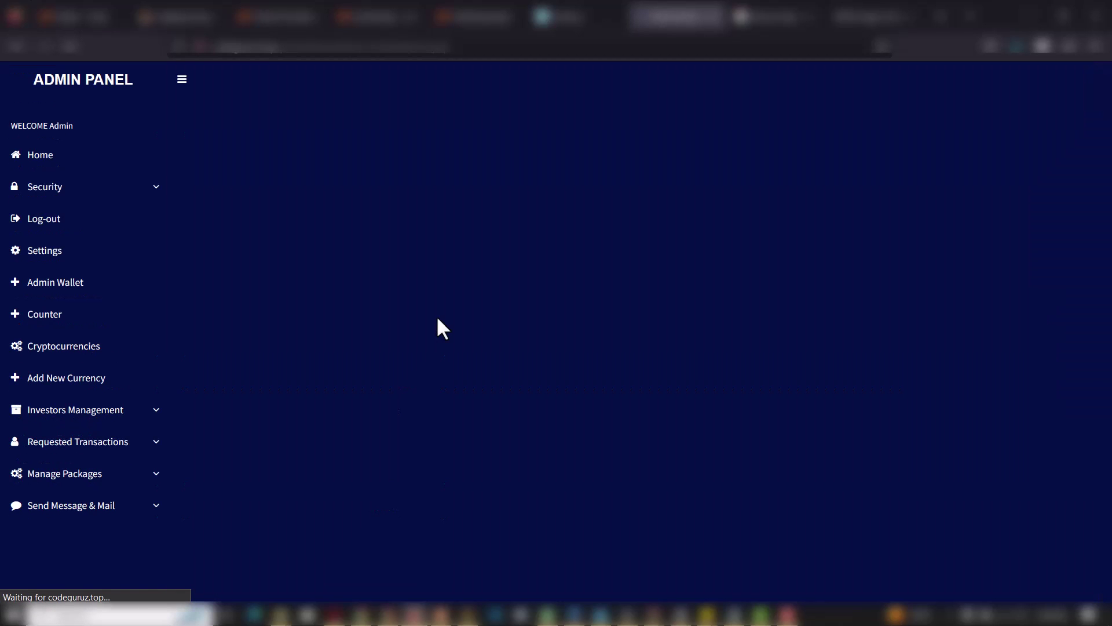
Scroll across the Investors Deposit Management table to review the deposits.
{"action": "scroll", "coordinate": [484, 296], "scroll_direction": "down", "scroll_amount": 4}
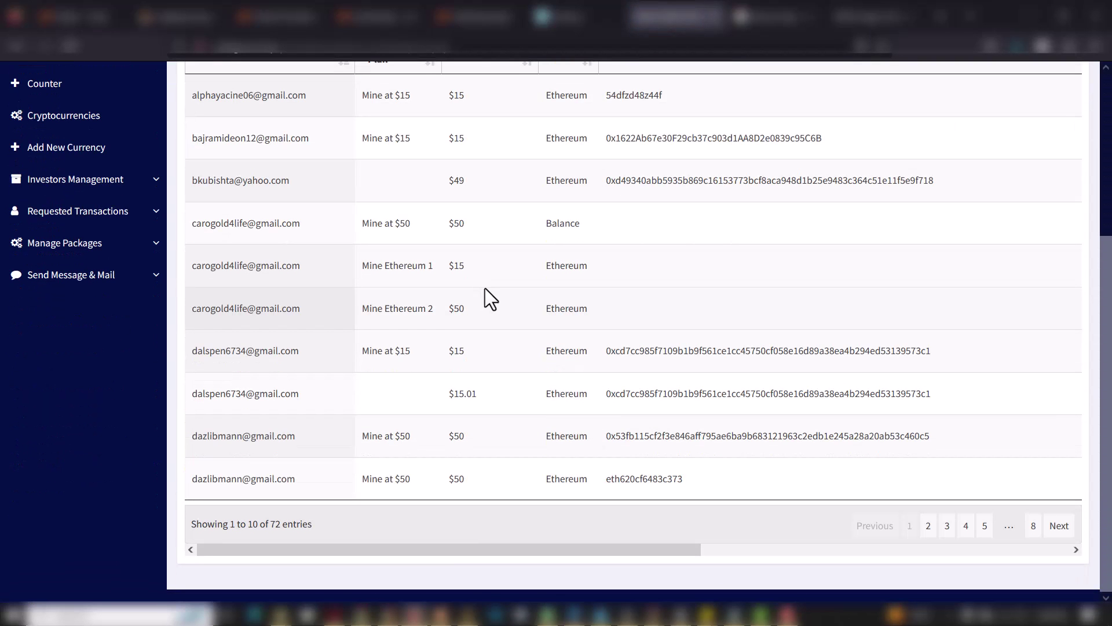
{"action": "left_click_drag", "start_coordinate": [464, 544], "coordinate": [375, 548]}
{"action": "scroll", "coordinate": [429, 397], "scroll_direction": "up", "scroll_amount": 2}
{"action": "scroll", "coordinate": [429, 397], "scroll_direction": "up", "scroll_amount": 1}
{"action": "scroll", "coordinate": [429, 398], "scroll_direction": "down", "scroll_amount": 4}
{"action": "left_click_drag", "start_coordinate": [443, 544], "coordinate": [974, 548]}
{"action": "scroll", "coordinate": [987, 408], "scroll_direction": "up", "scroll_amount": 3}
{"action": "scroll", "coordinate": [979, 410], "scroll_direction": "down", "scroll_amount": 3}
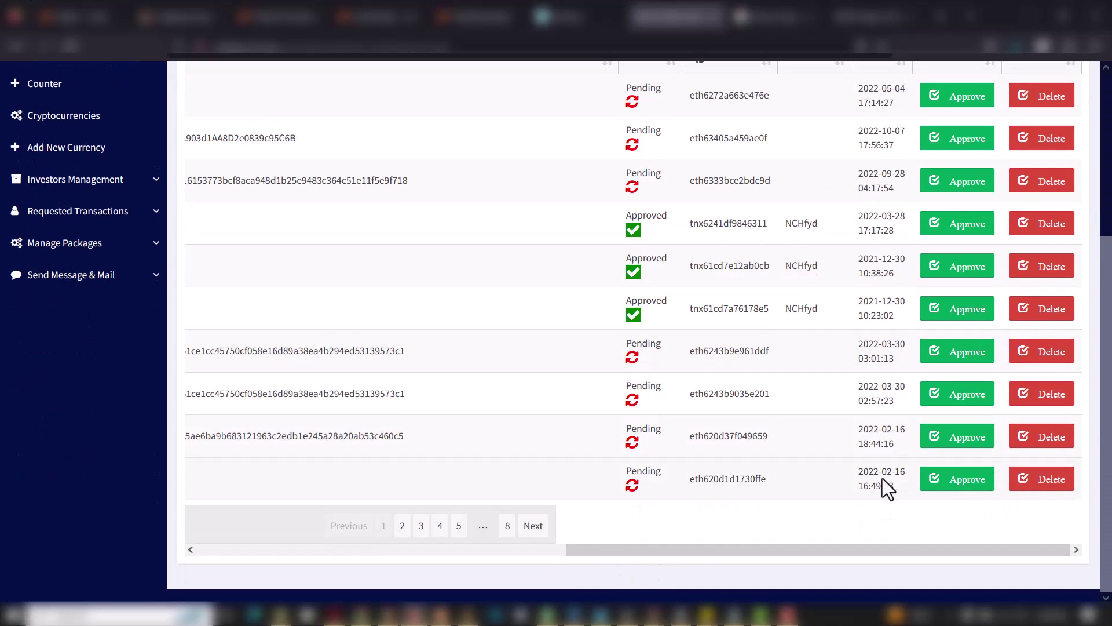
{"action": "scroll", "coordinate": [637, 556], "scroll_direction": "left", "scroll_amount": 4}
{"action": "scroll", "coordinate": [660, 553], "scroll_direction": "right", "scroll_amount": 4}
{"action": "scroll", "coordinate": [698, 393], "scroll_direction": "up", "scroll_amount": 4}
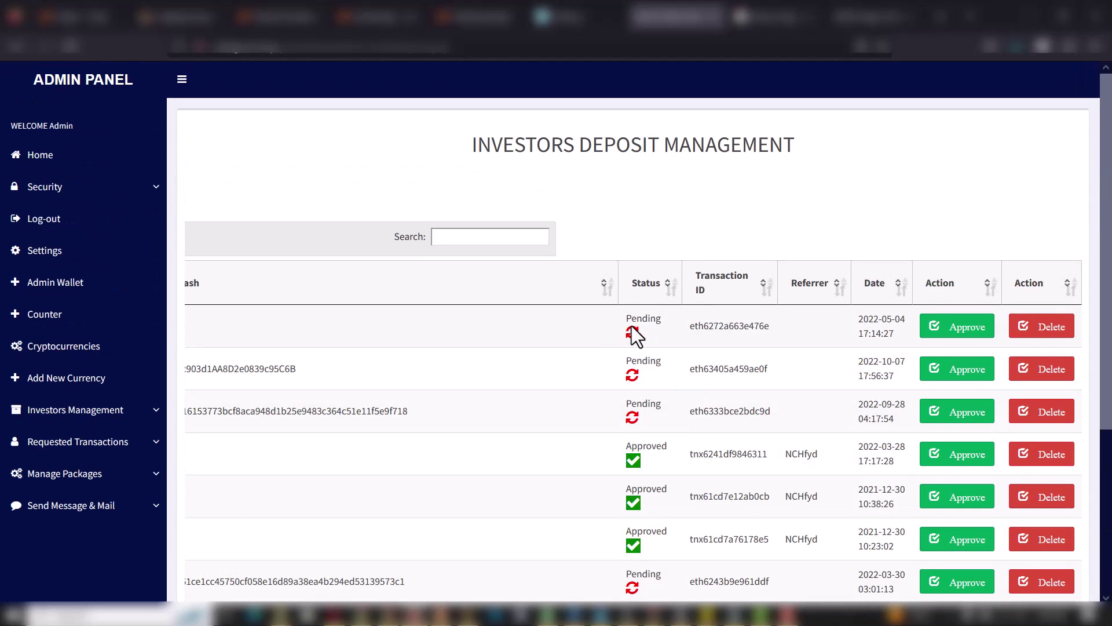
{"action": "scroll", "coordinate": [631, 325], "scroll_direction": "down", "scroll_amount": 4}
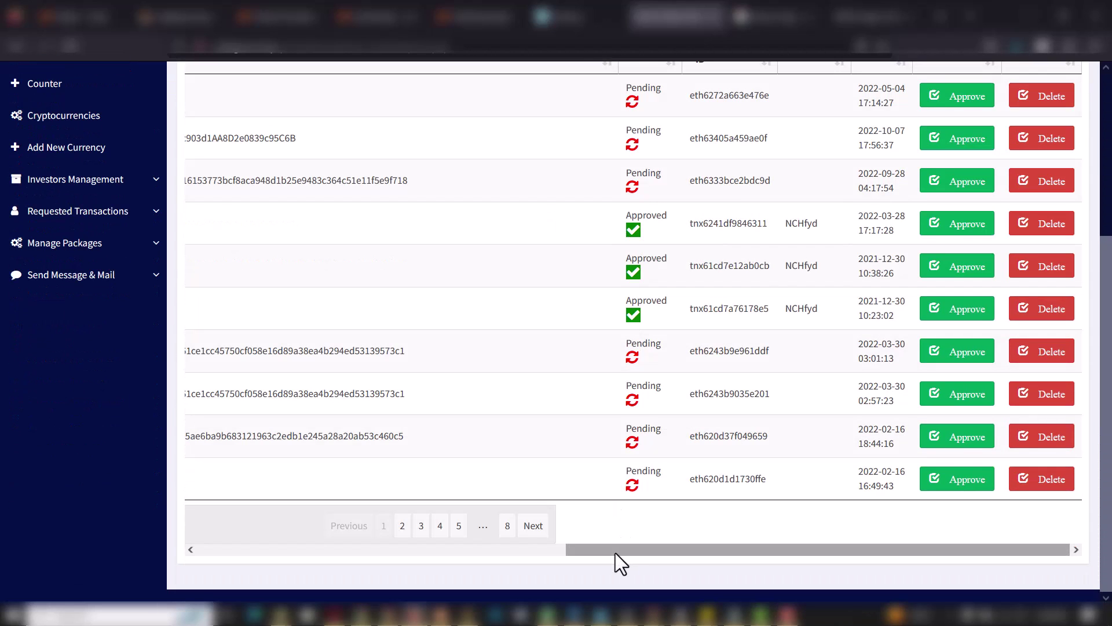
{"action": "left_click_drag", "start_coordinate": [615, 553], "coordinate": [214, 555]}
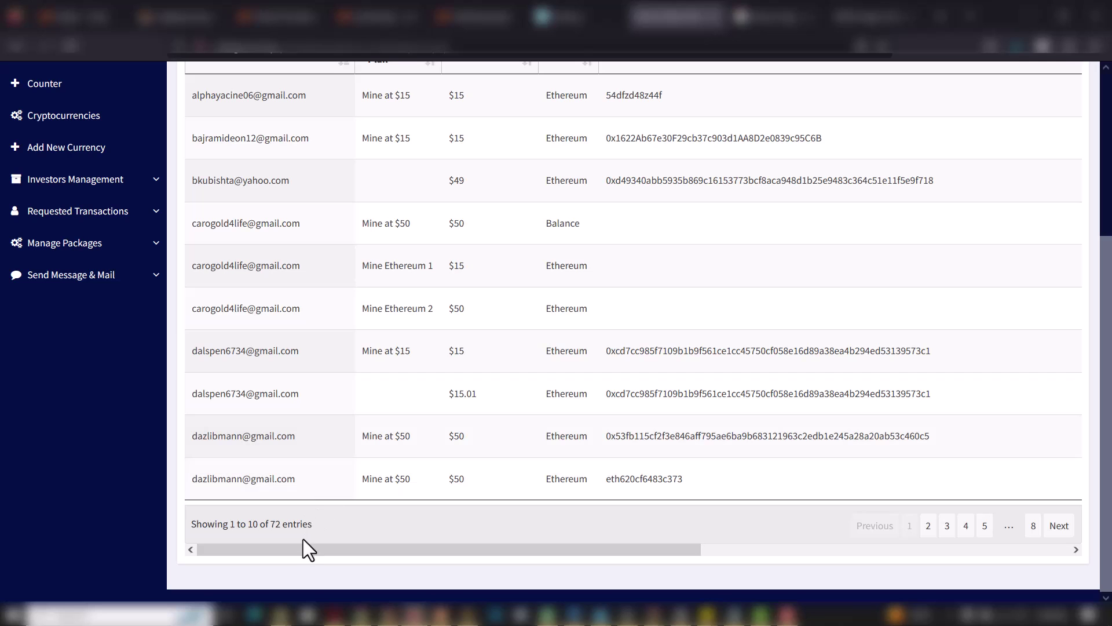
{"action": "scroll", "coordinate": [315, 502], "scroll_direction": "up", "scroll_amount": 4}
{"action": "scroll", "coordinate": [315, 501], "scroll_direction": "down", "scroll_amount": 4}
{"action": "key", "text": "ctrl+a"}
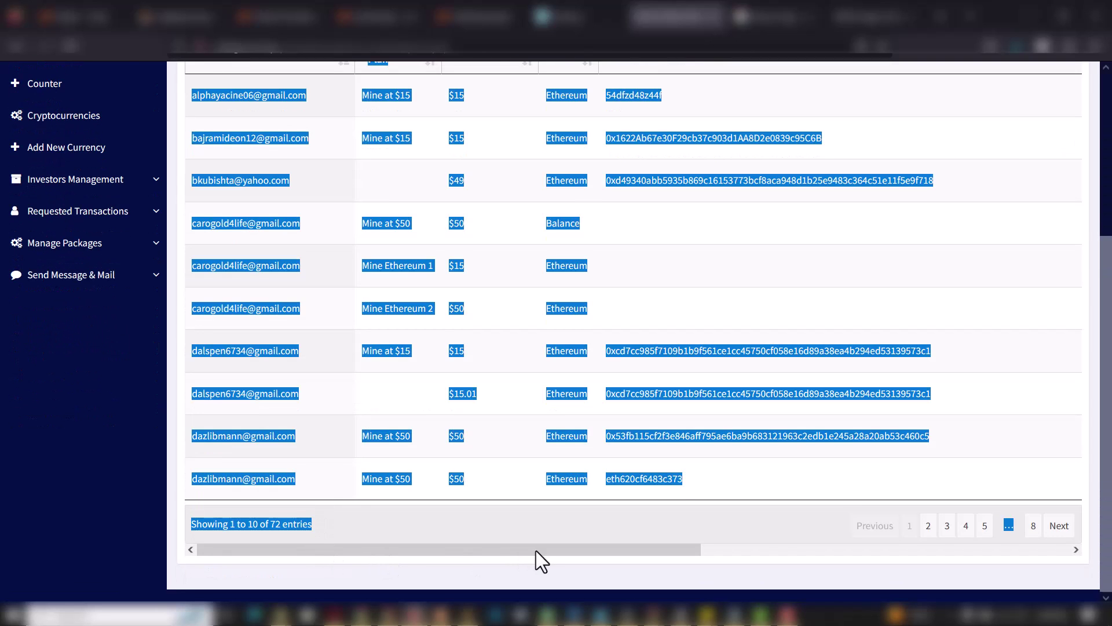
{"action": "left_click", "coordinate": [434, 519]}
{"action": "scroll", "coordinate": [287, 402], "scroll_direction": "up", "scroll_amount": 4}
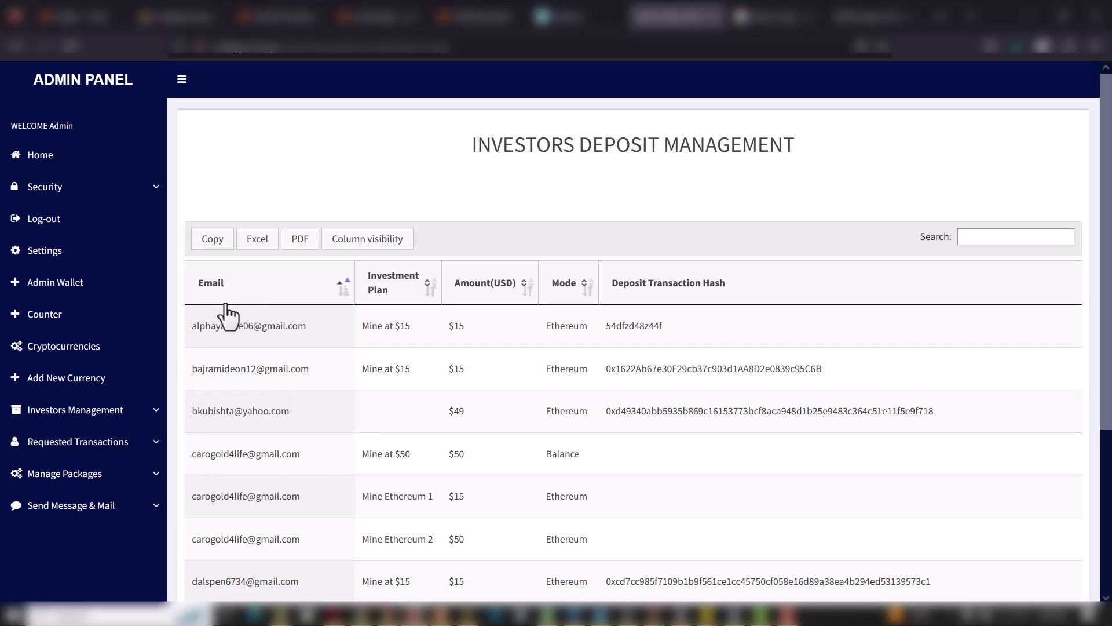
Sort deposits by Investment Plan and page through to the last rows.
{"action": "left_click", "coordinate": [381, 292]}
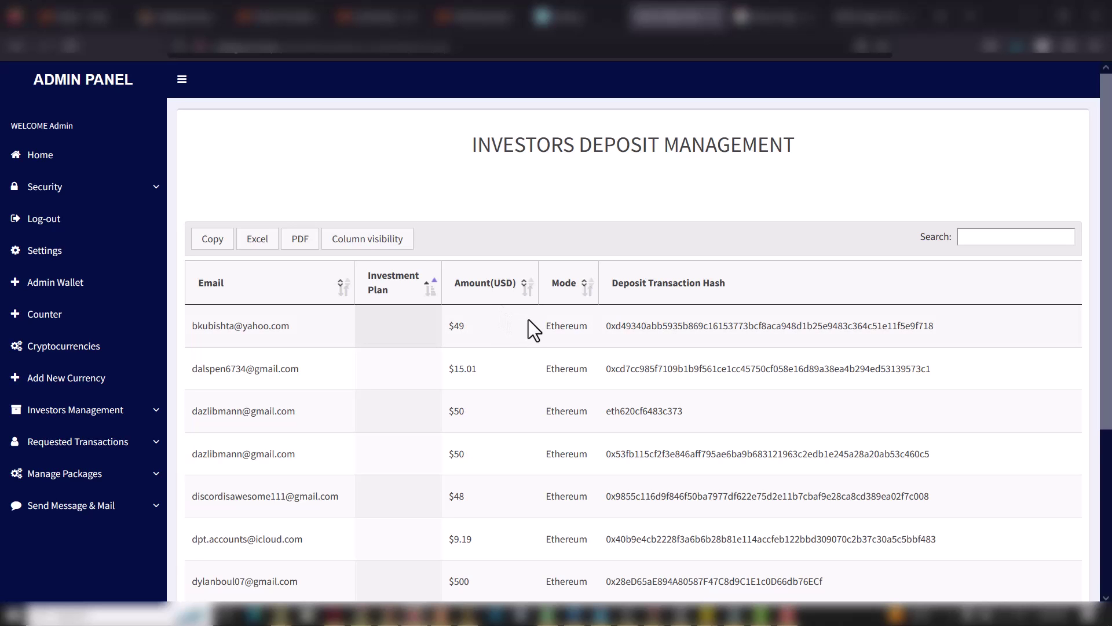
{"action": "scroll", "coordinate": [528, 319], "scroll_direction": "down", "scroll_amount": 4}
{"action": "left_click_drag", "start_coordinate": [524, 549], "coordinate": [813, 551]}
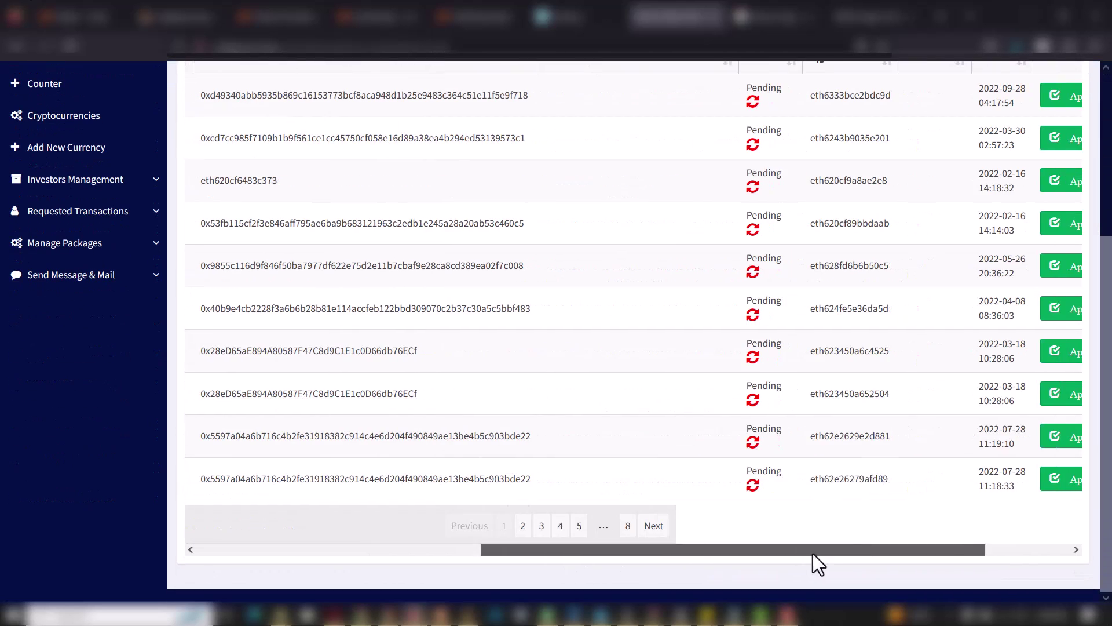
{"action": "left_click", "coordinate": [619, 530]}
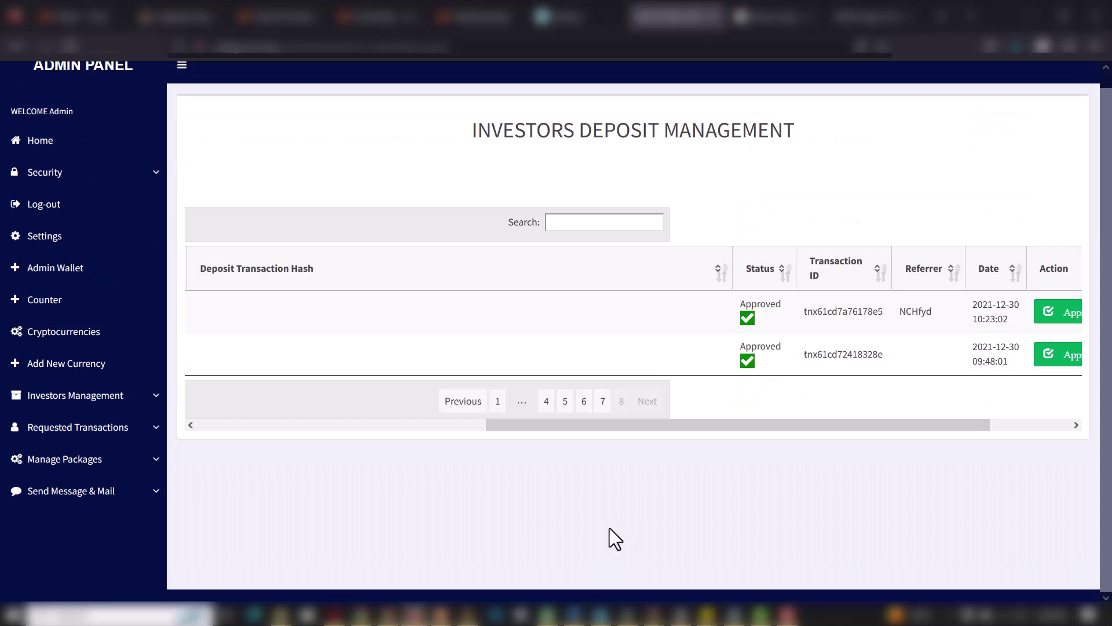
{"action": "left_click_drag", "start_coordinate": [510, 425], "coordinate": [133, 419]}
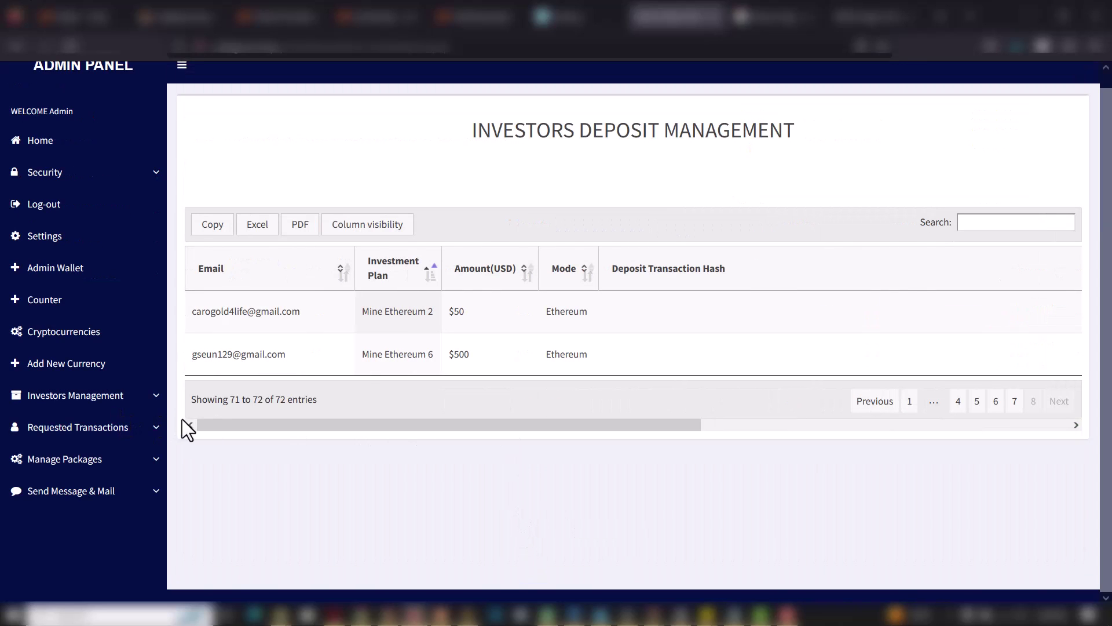
{"action": "left_click_drag", "start_coordinate": [227, 425], "coordinate": [537, 428]}
{"action": "left_click", "coordinate": [590, 400]}
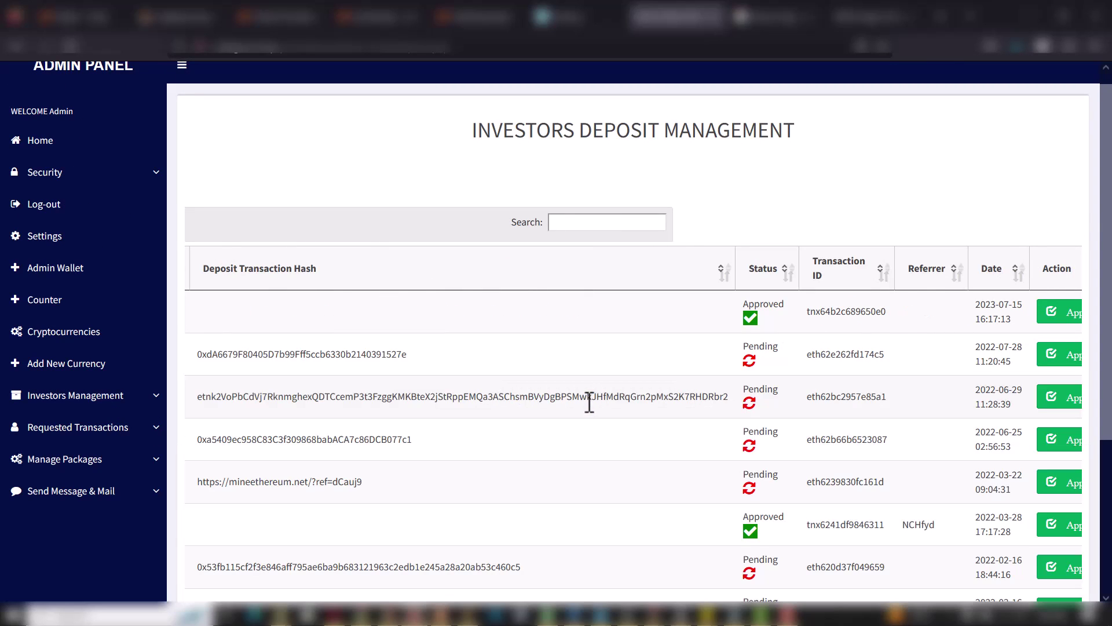
{"action": "scroll", "coordinate": [457, 443], "scroll_direction": "down", "scroll_amount": 4}
{"action": "left_click_drag", "start_coordinate": [527, 553], "coordinate": [140, 532]}
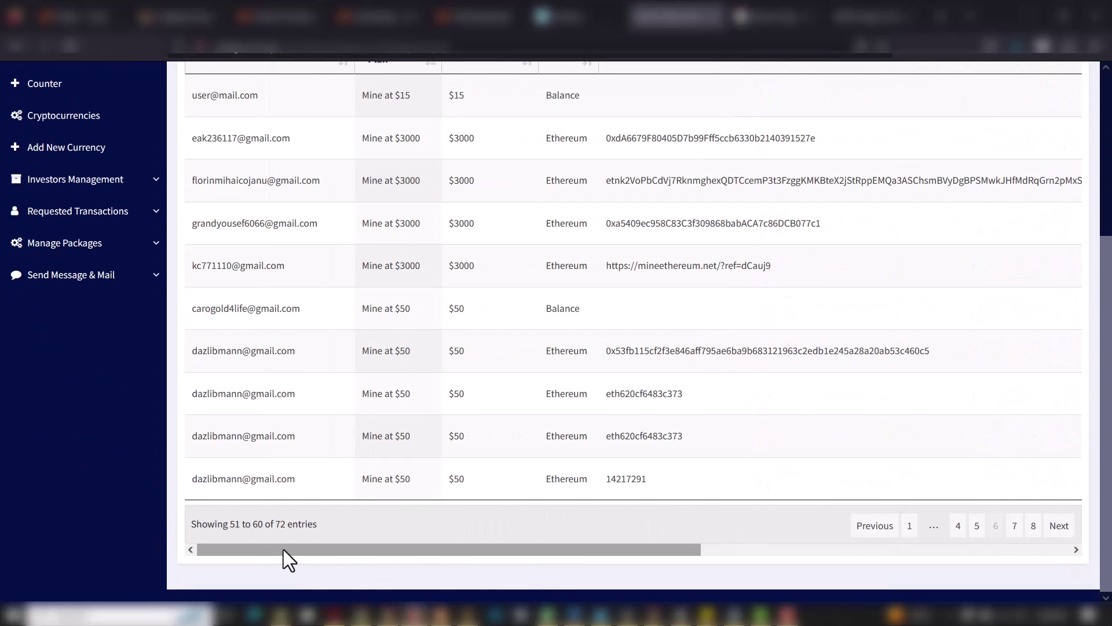
{"action": "left_click_drag", "start_coordinate": [284, 550], "coordinate": [672, 534]}
{"action": "left_click", "coordinate": [958, 355]}
{"action": "left_click_drag", "start_coordinate": [606, 548], "coordinate": [244, 533]}
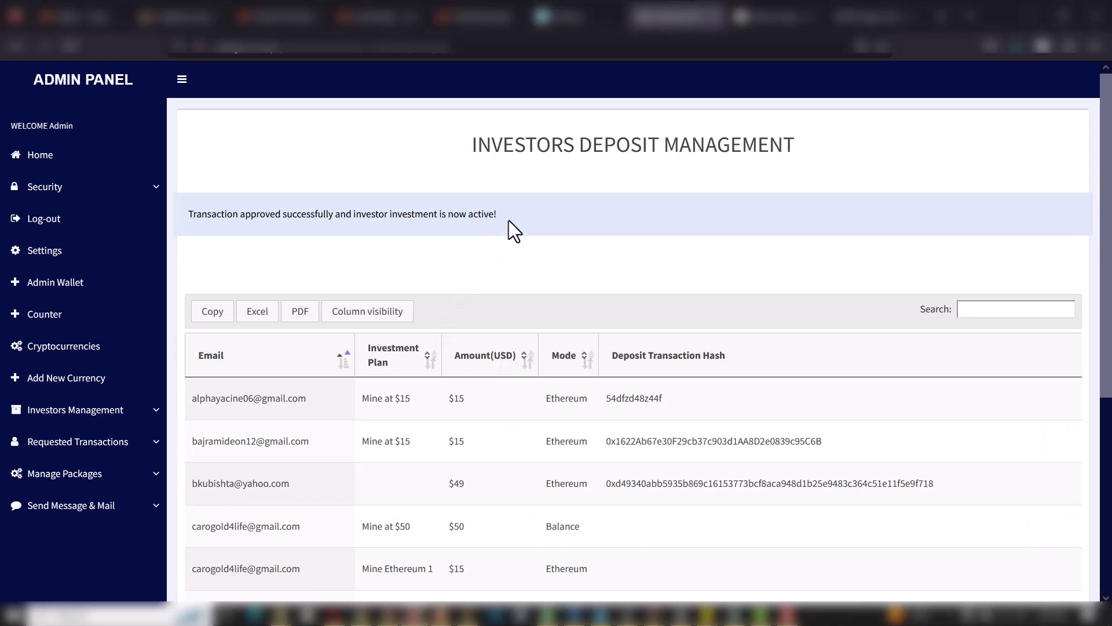
{"action": "left_click_drag", "start_coordinate": [497, 214], "coordinate": [187, 215]}
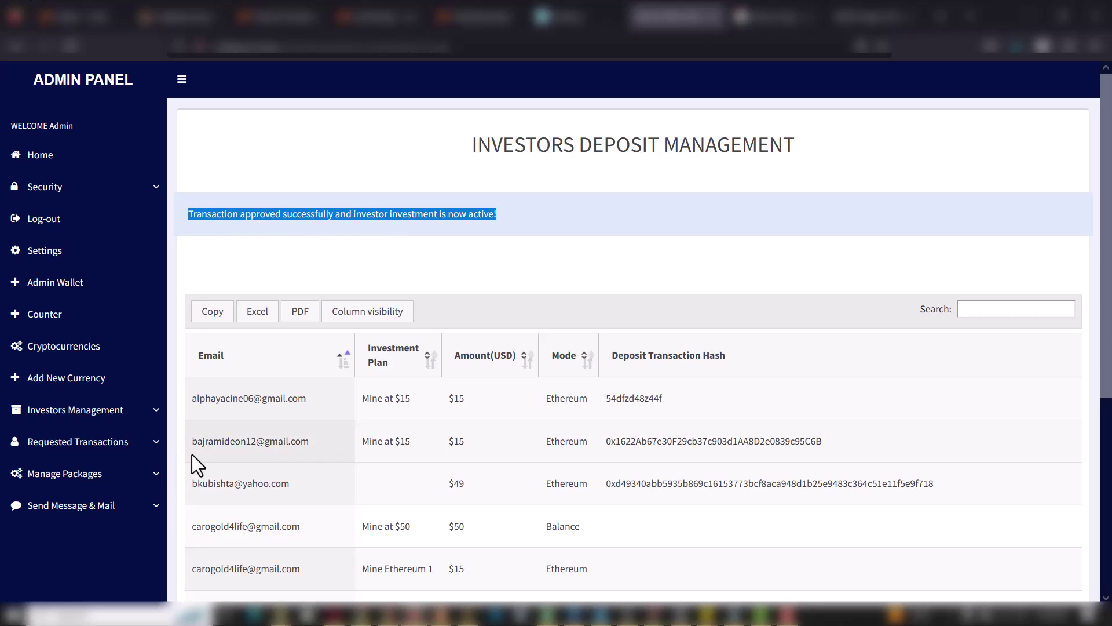
{"action": "left_click", "coordinate": [91, 449]}
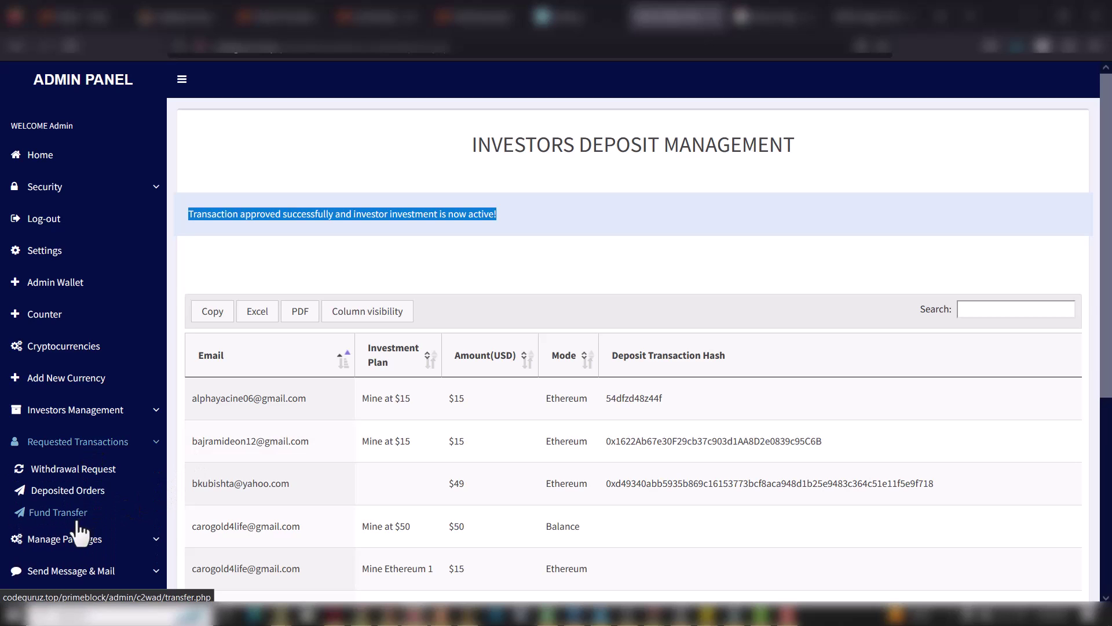
{"action": "left_click", "coordinate": [63, 512]}
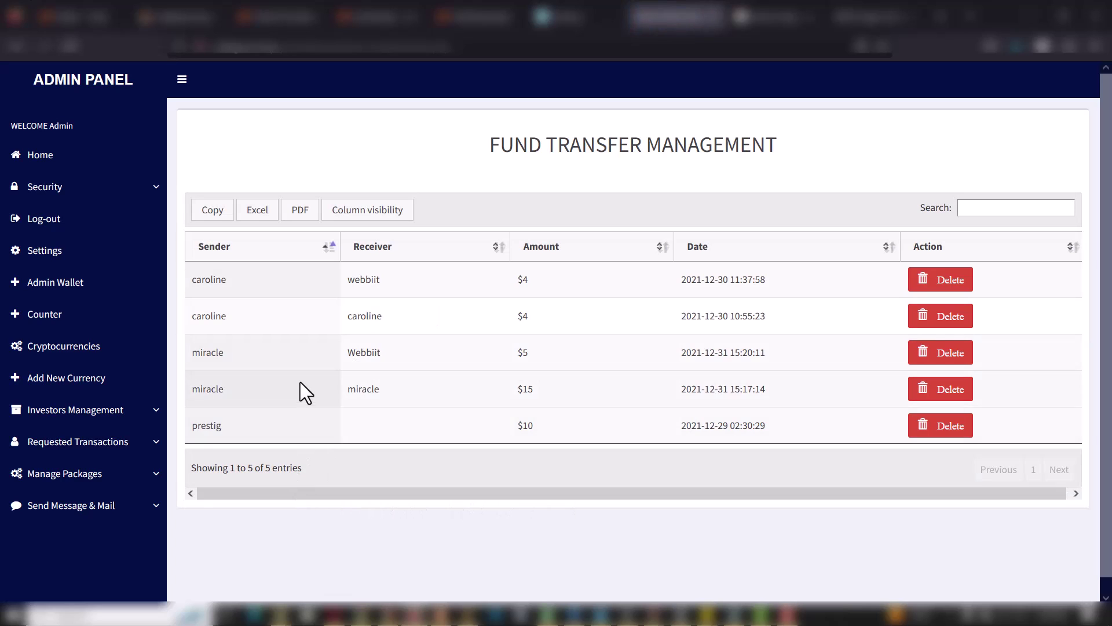
{"action": "left_click_drag", "start_coordinate": [234, 321], "coordinate": [225, 269]}
{"action": "double_click", "coordinate": [226, 270]}
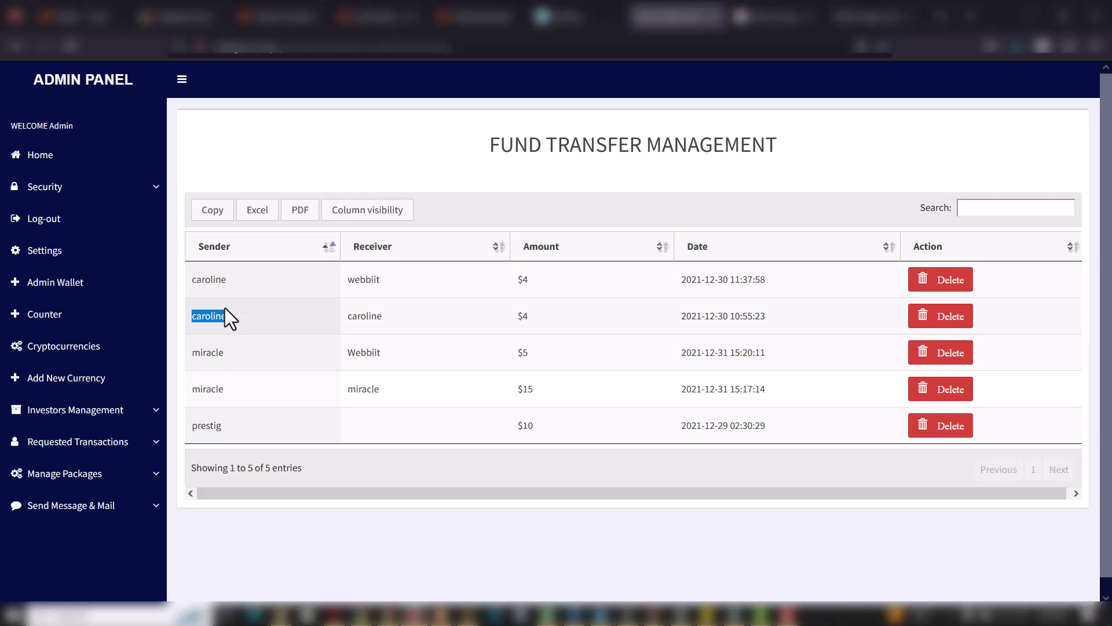
{"action": "double_click", "coordinate": [408, 287]}
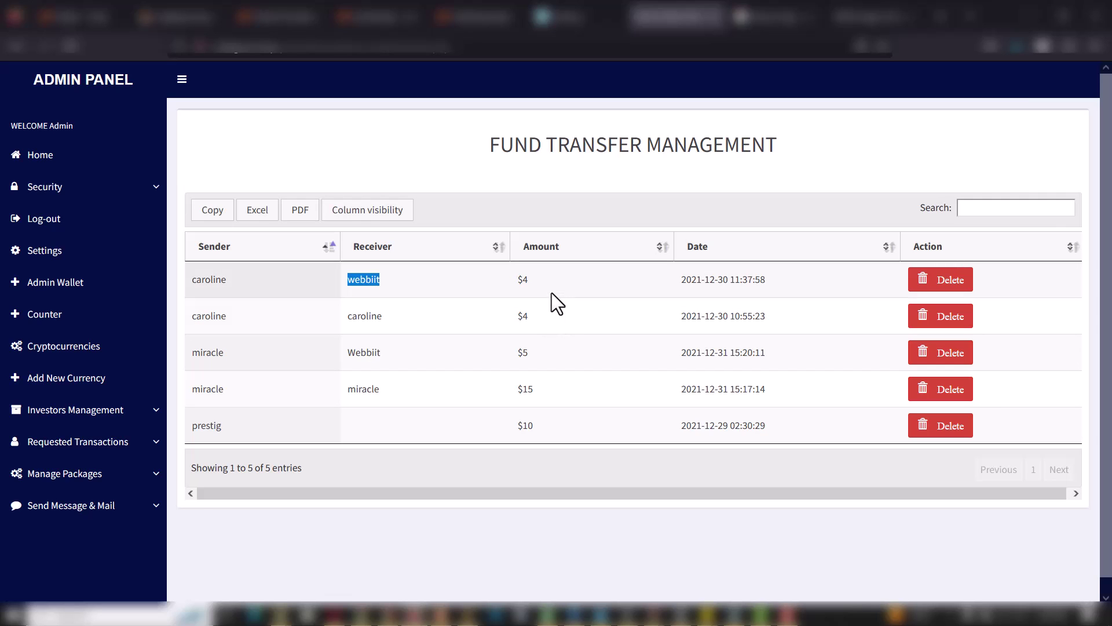
{"action": "left_click_drag", "start_coordinate": [556, 300], "coordinate": [596, 484]}
{"action": "left_click_drag", "start_coordinate": [525, 389], "coordinate": [550, 322]}
{"action": "left_click_drag", "start_coordinate": [795, 285], "coordinate": [673, 285]}
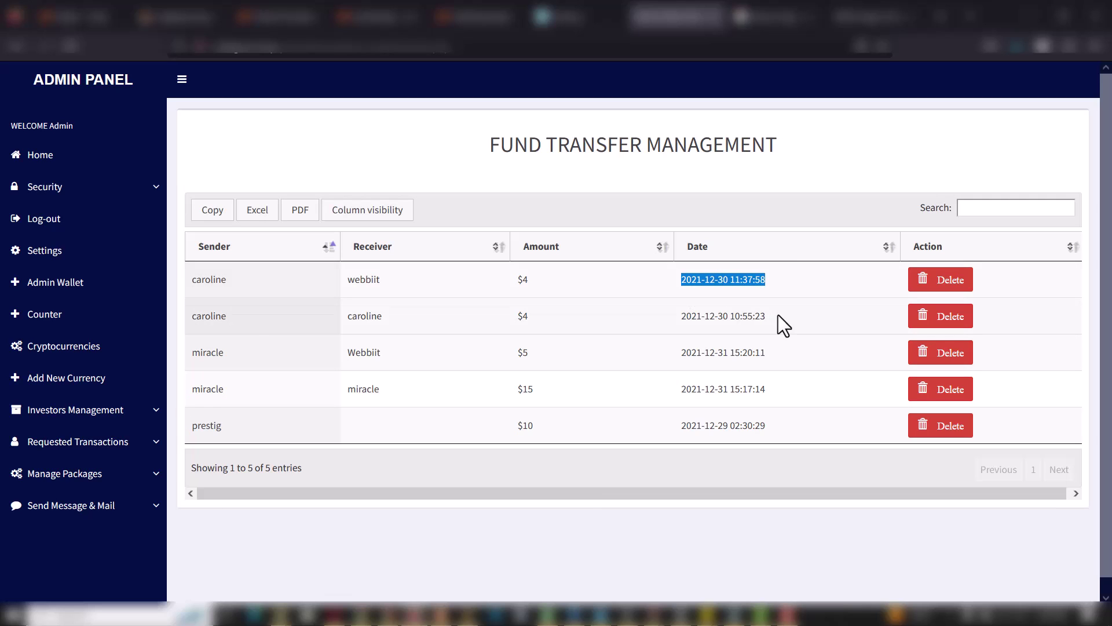
{"action": "left_click_drag", "start_coordinate": [778, 315], "coordinate": [638, 311]}
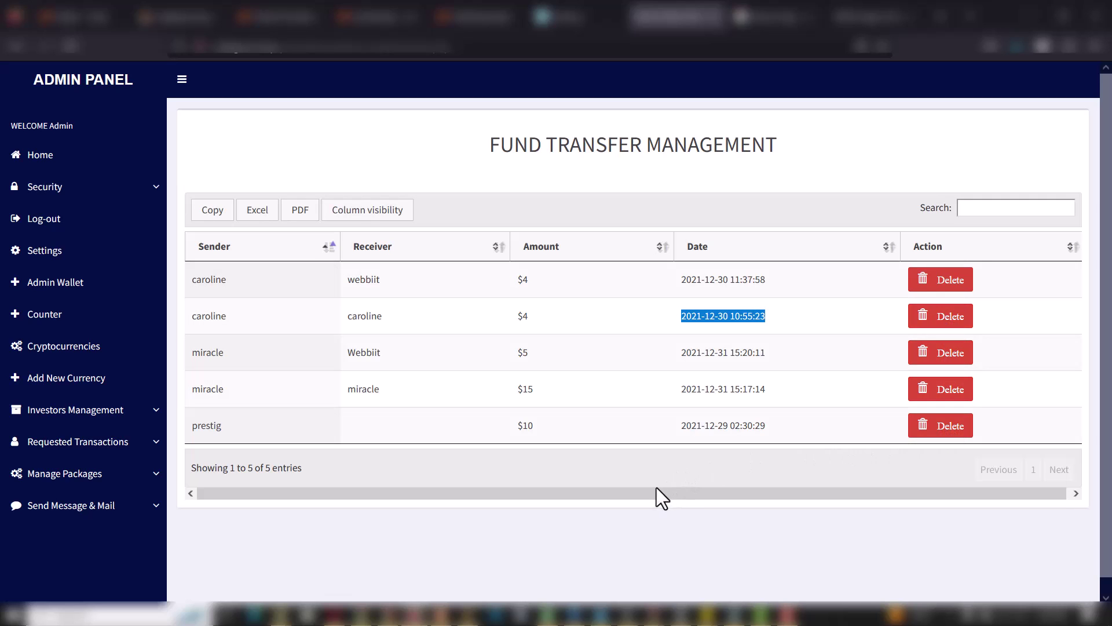
{"action": "left_click", "coordinate": [58, 473]}
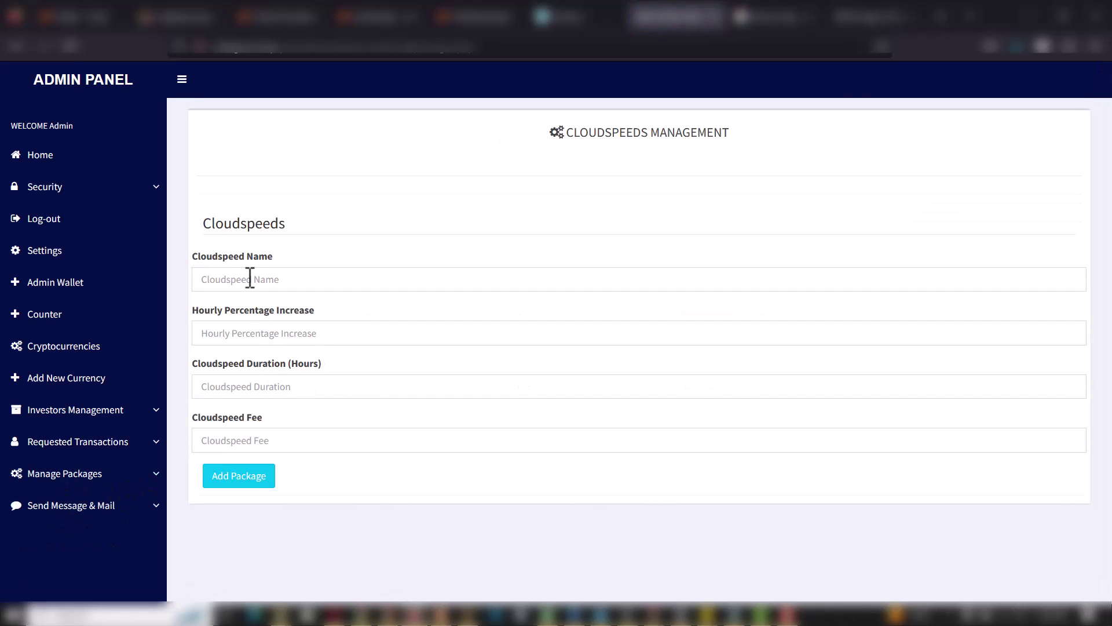
Examine the Cloudspeeds Management form's name, duration and fee fields.
{"action": "left_click_drag", "start_coordinate": [192, 256], "coordinate": [273, 284]}
{"action": "left_click_drag", "start_coordinate": [320, 311], "coordinate": [169, 329]}
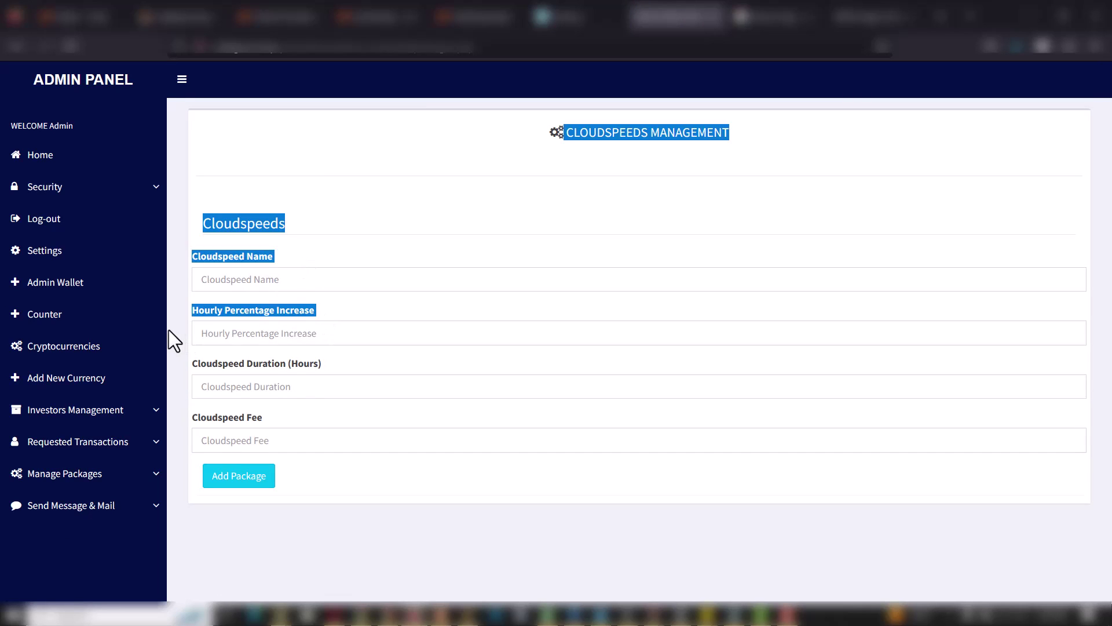
{"action": "left_click", "coordinate": [259, 381]}
{"action": "left_click", "coordinate": [267, 438]}
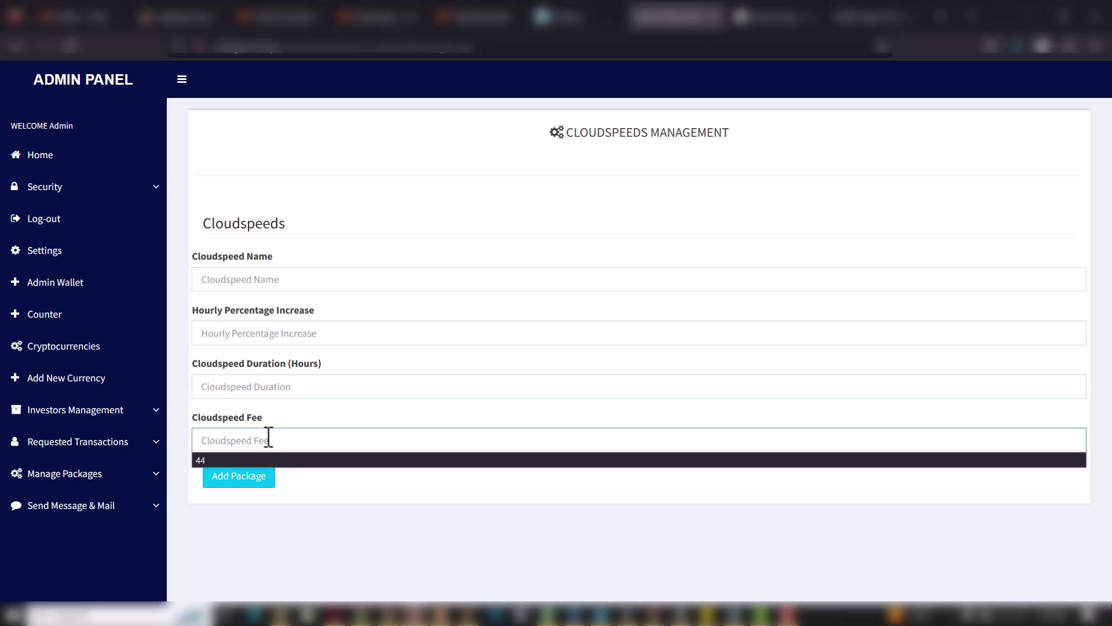
{"action": "left_click", "coordinate": [122, 476]}
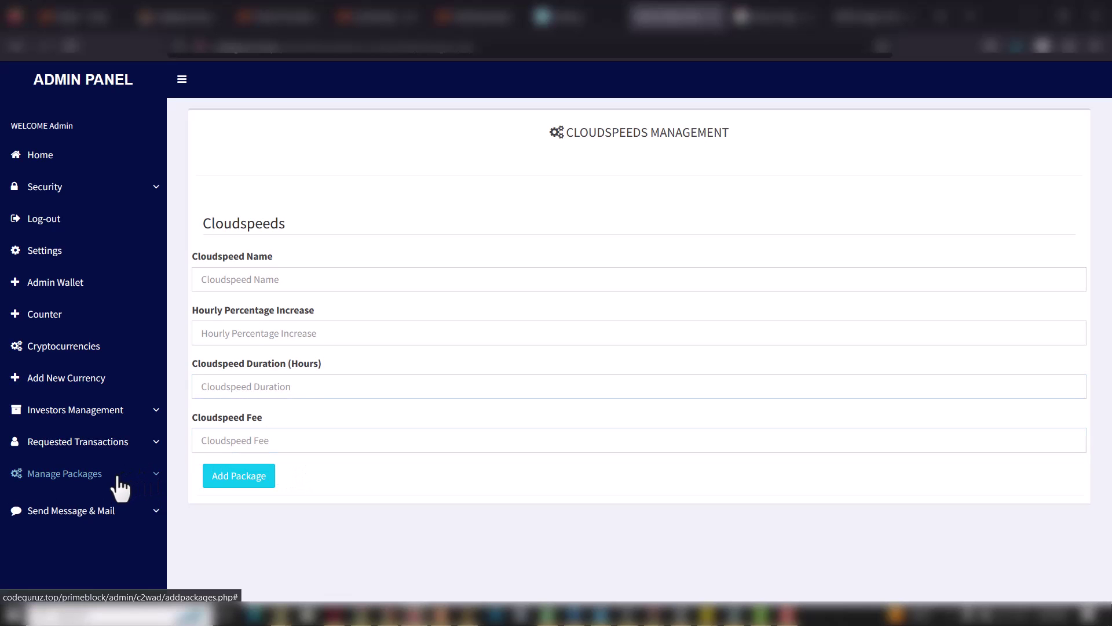
Open View Added Packages and start editing the Mine at $15 package.
{"action": "left_click", "coordinate": [87, 522]}
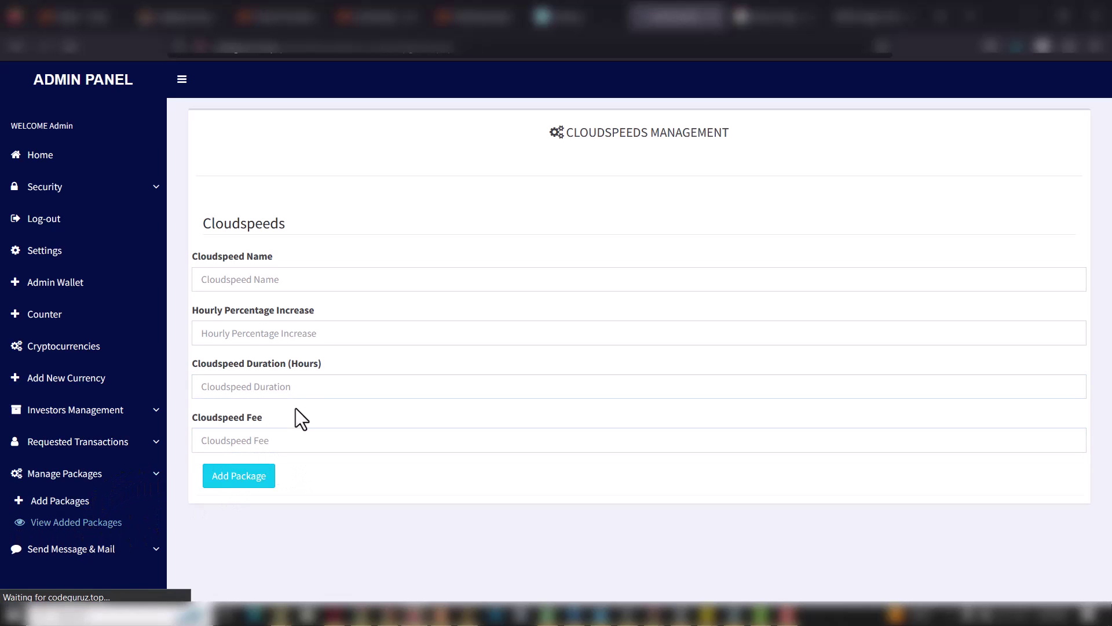
{"action": "scroll", "coordinate": [368, 318], "scroll_direction": "down", "scroll_amount": 3}
{"action": "scroll", "coordinate": [401, 331], "scroll_direction": "up", "scroll_amount": 3}
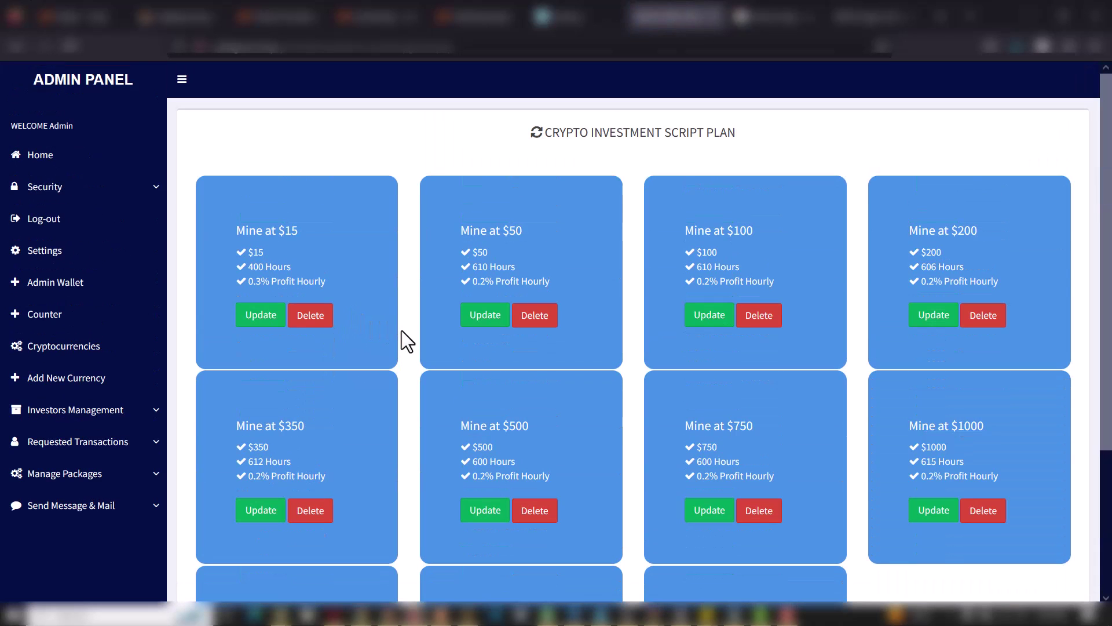
{"action": "scroll", "coordinate": [400, 359], "scroll_direction": "down", "scroll_amount": 3}
{"action": "scroll", "coordinate": [401, 399], "scroll_direction": "up", "scroll_amount": 3}
{"action": "left_click", "coordinate": [256, 320]}
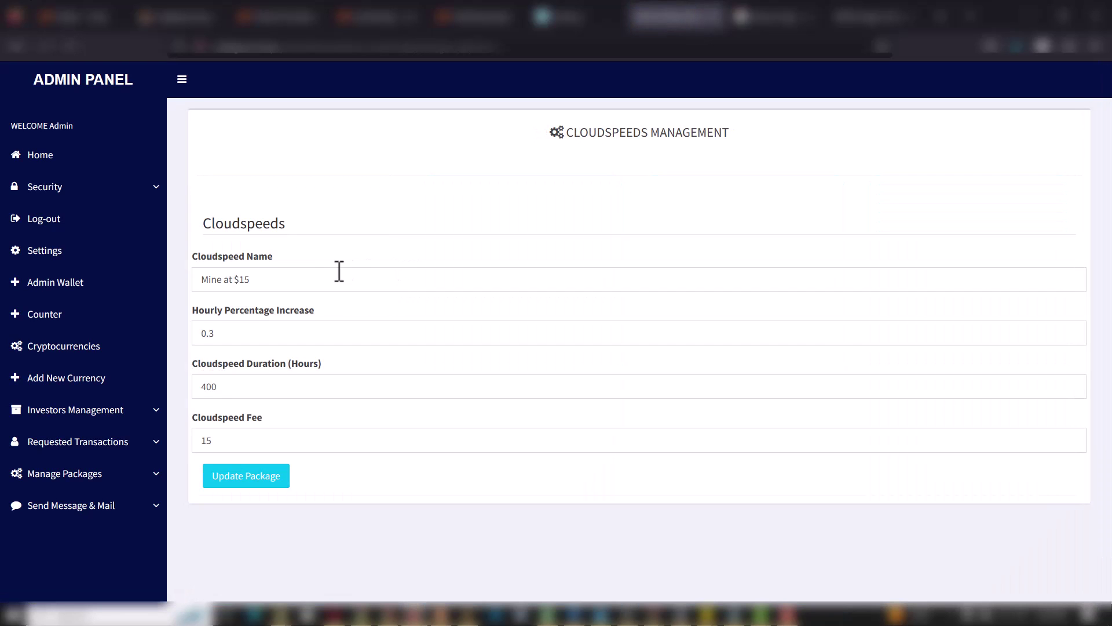
Resave Mine at $15 with 0.3% hourly, 400 hours and a $15 fee.
{"action": "left_click", "coordinate": [297, 282]}
{"action": "left_click", "coordinate": [299, 326]}
{"action": "left_click", "coordinate": [255, 394]}
{"action": "left_click", "coordinate": [255, 439]}
{"action": "left_click", "coordinate": [253, 479]}
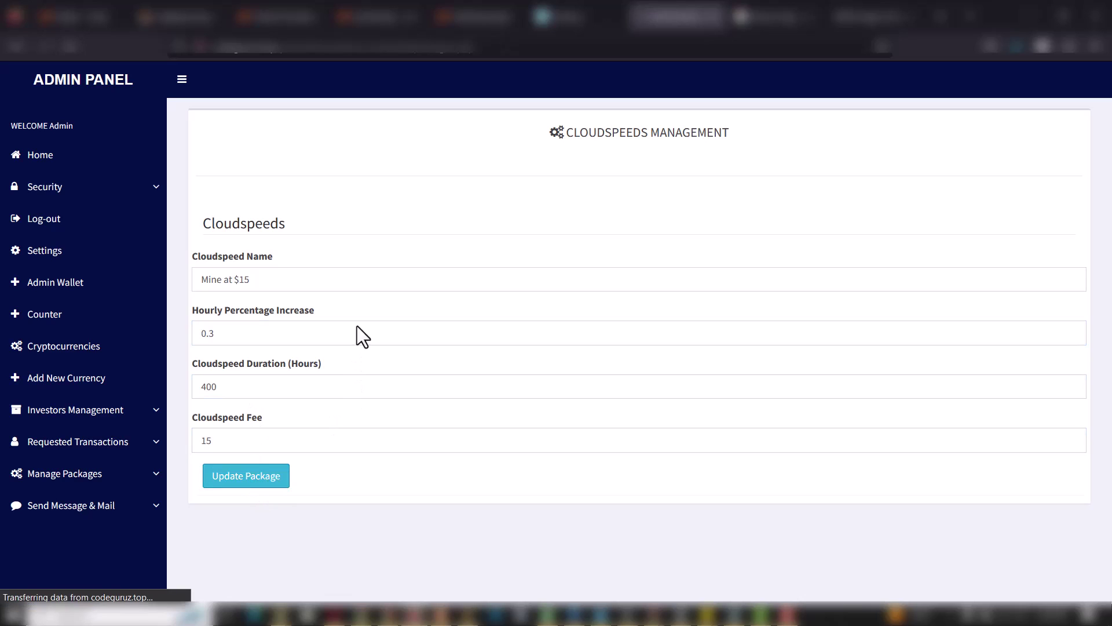
{"action": "left_click_drag", "start_coordinate": [213, 229], "coordinate": [356, 234]}
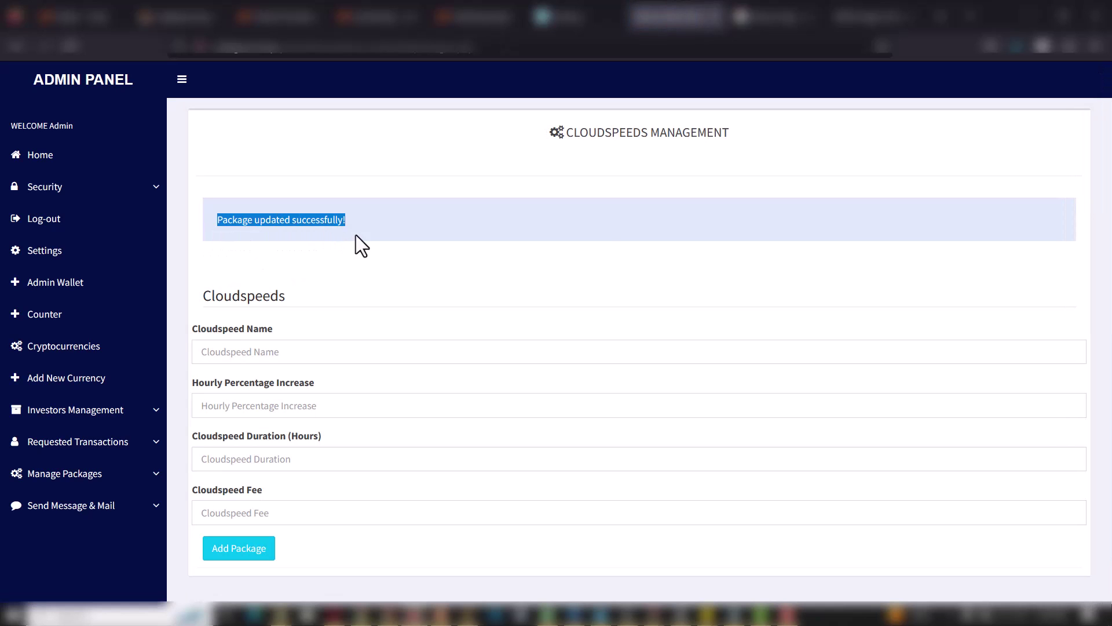
{"action": "left_click", "coordinate": [98, 510]}
{"action": "left_click", "coordinate": [134, 514]}
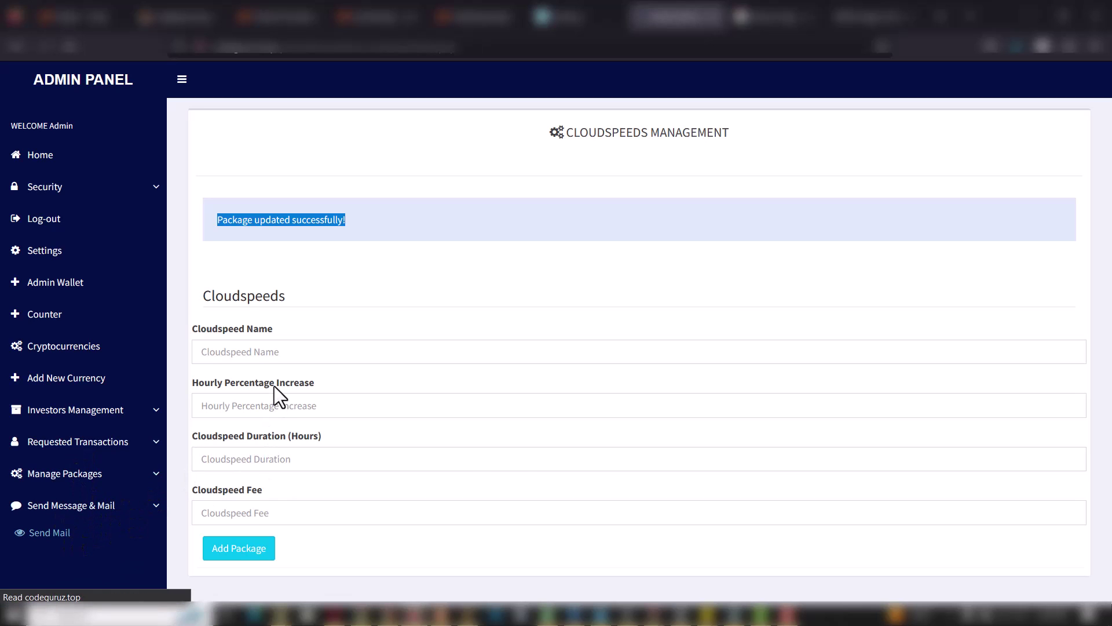
Step through the Send Mail form's Subject, Recipient email and message body fields, then highlight the heading.
{"action": "left_click", "coordinate": [242, 292]}
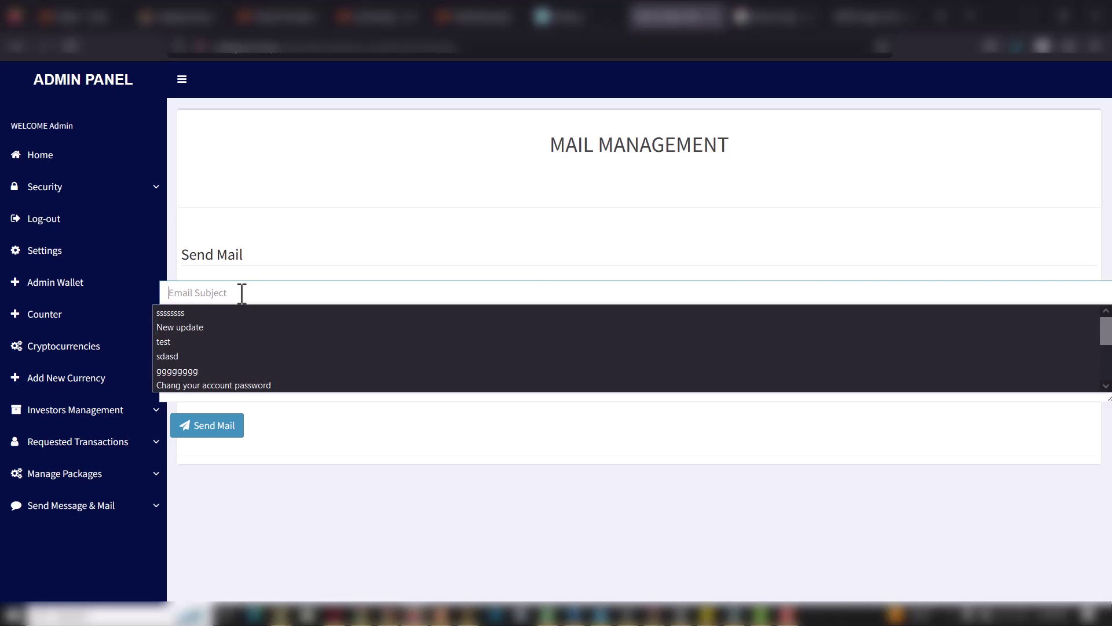
{"action": "key", "text": "Escape"}
{"action": "left_click", "coordinate": [246, 326]}
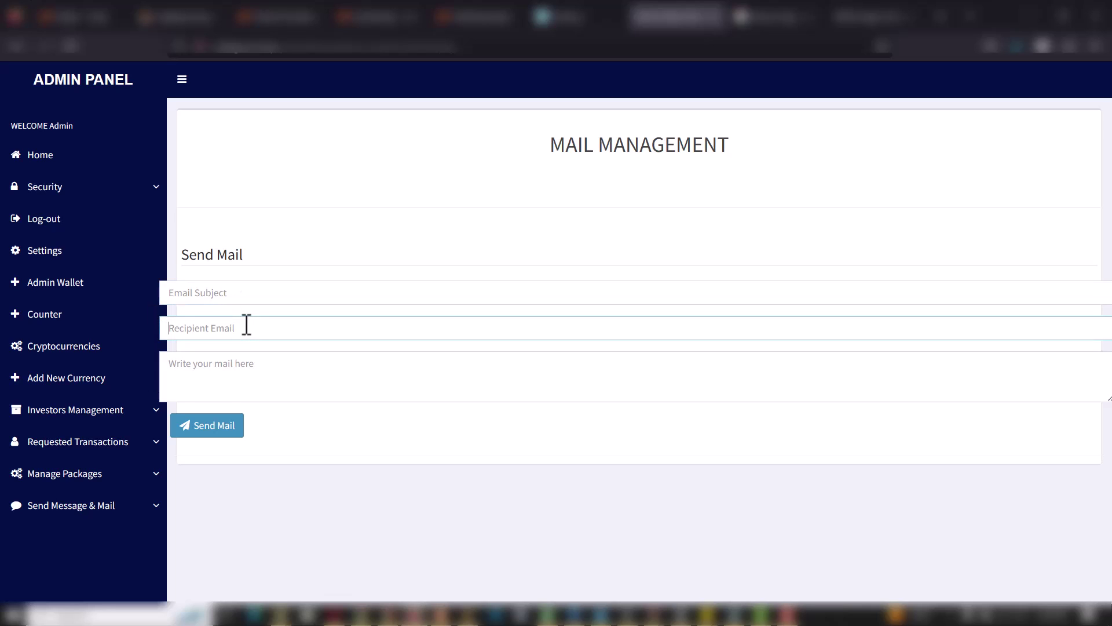
{"action": "left_click", "coordinate": [264, 373]}
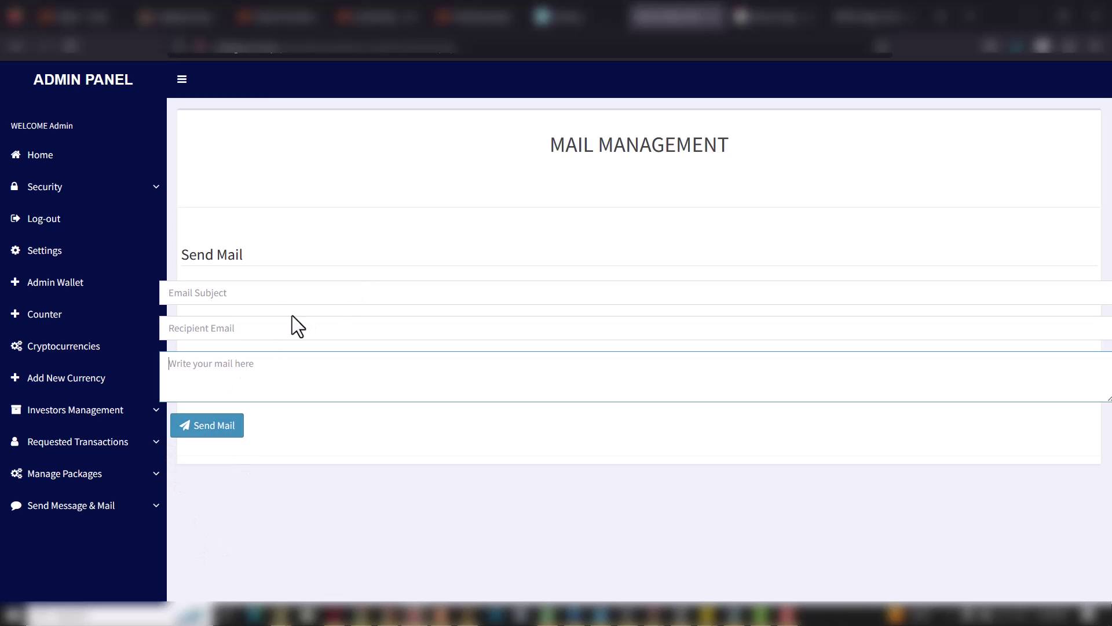
{"action": "left_click_drag", "start_coordinate": [252, 258], "coordinate": [180, 257]}
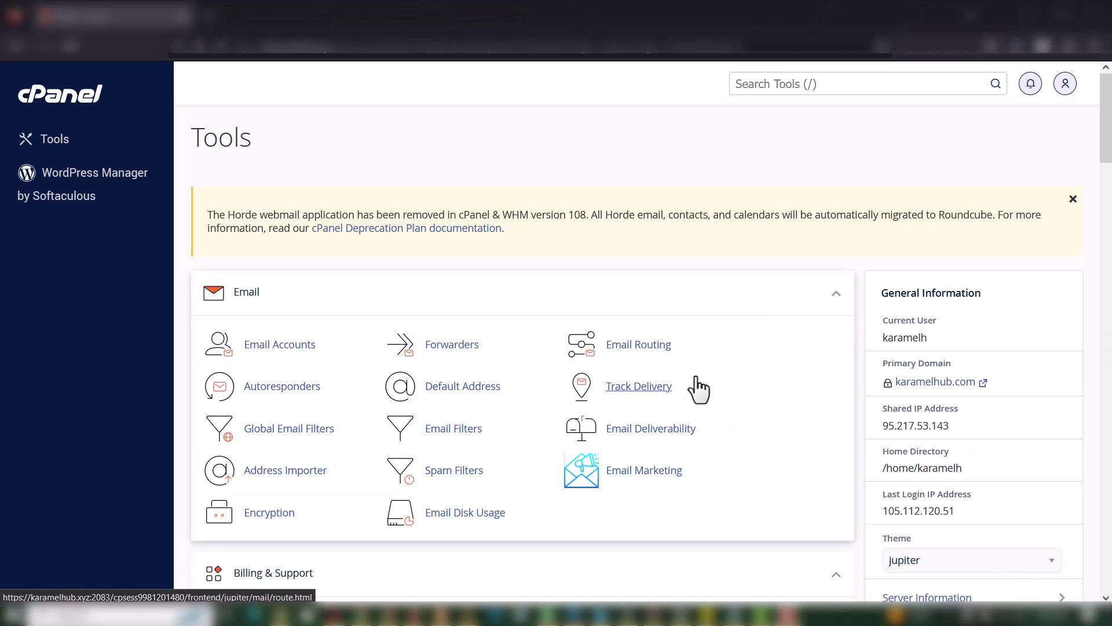
Scroll the cPanel Tools page down past Email and Billing & Support to the Files section.
{"action": "scroll", "coordinate": [521, 323], "scroll_direction": "down", "scroll_amount": 5}
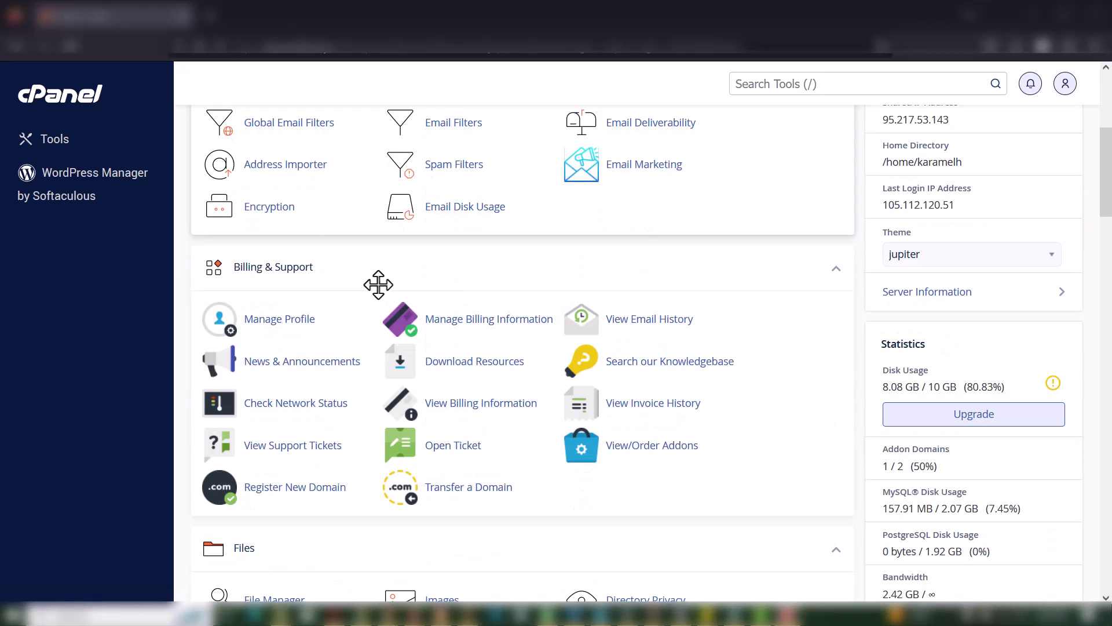
{"action": "scroll", "coordinate": [283, 348], "scroll_direction": "down", "scroll_amount": 3}
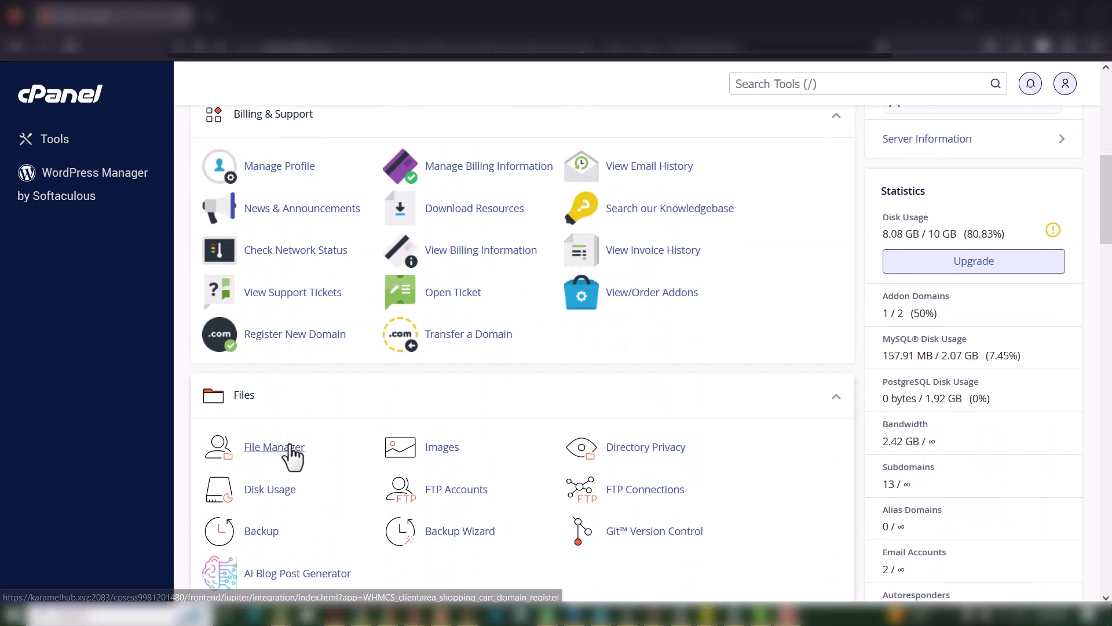
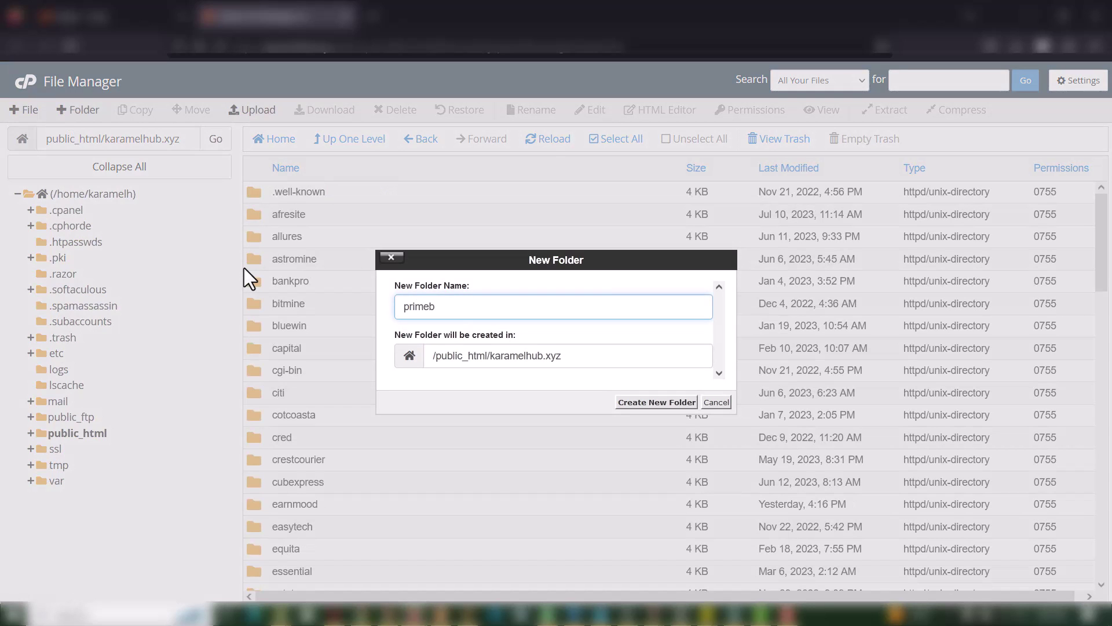
Create the folder primeblock inside karamelhub.xyz and locate it in the listing.
{"action": "type", "text": "eblac"}
{"action": "type", "text": "ood"}
{"action": "key", "text": "Return"}
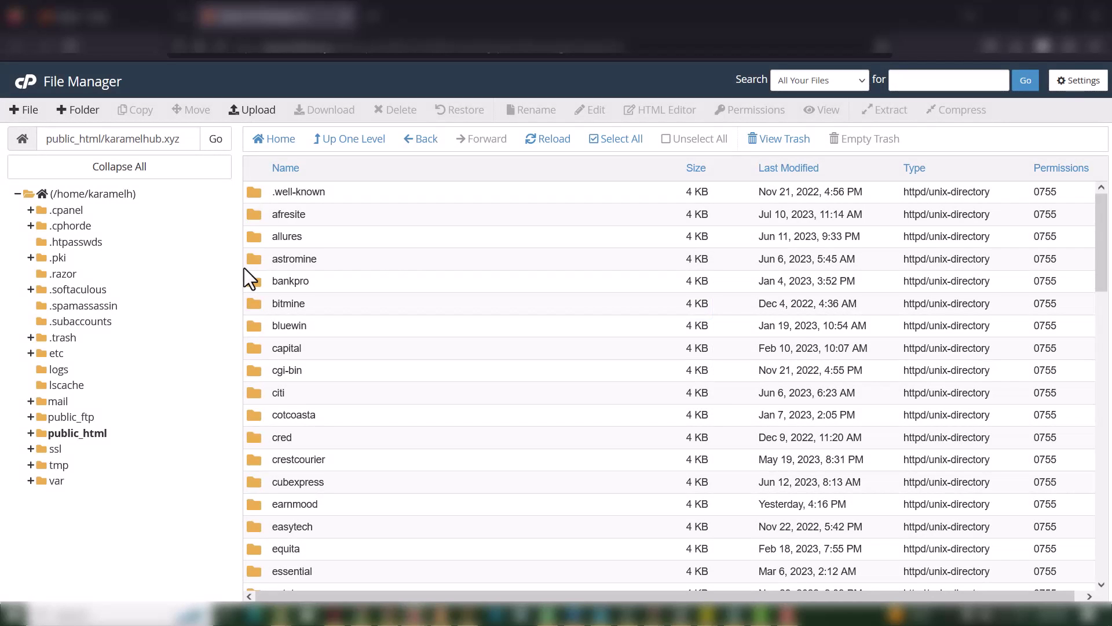
{"action": "scroll", "coordinate": [371, 269], "scroll_direction": "down", "scroll_amount": 10}
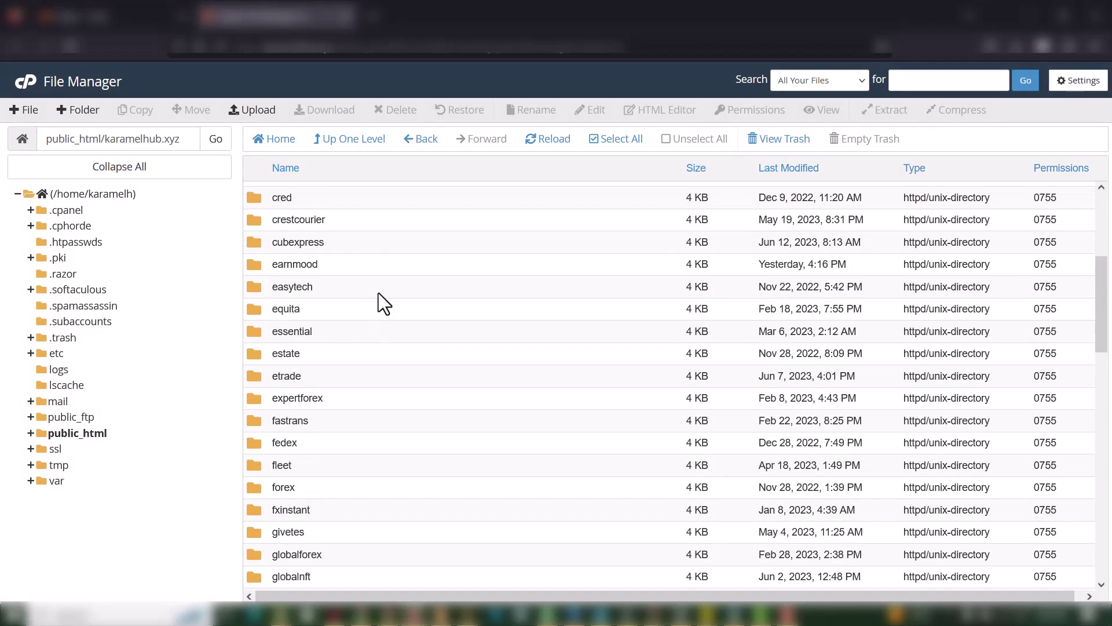
{"action": "scroll", "coordinate": [387, 328], "scroll_direction": "down", "scroll_amount": 5}
{"action": "scroll", "coordinate": [387, 331], "scroll_direction": "up", "scroll_amount": 3}
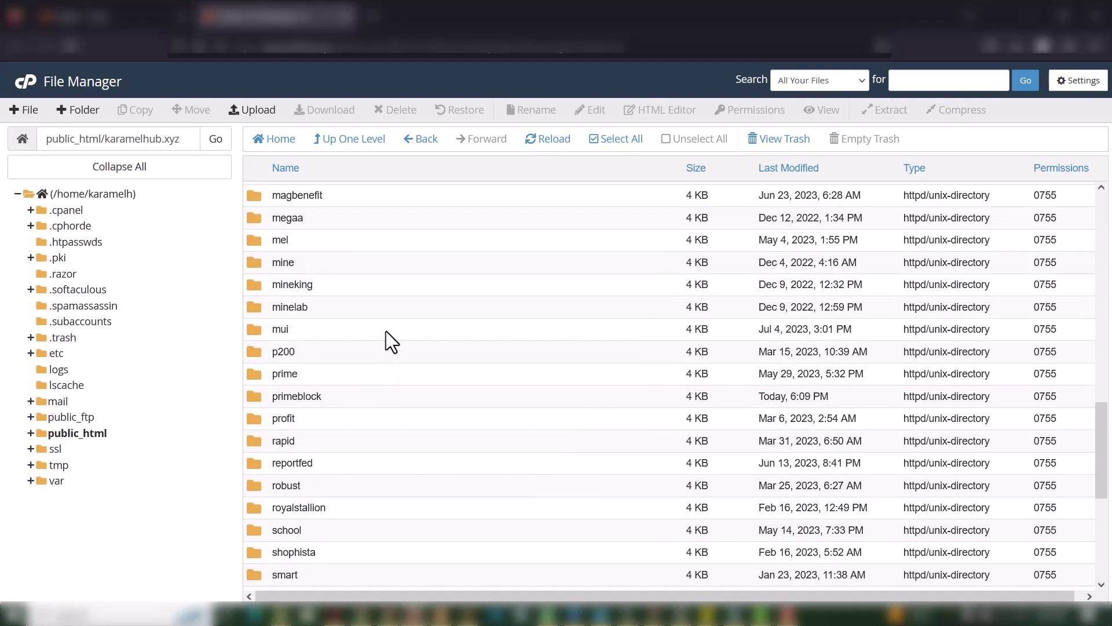
Upload primeblock.zip (27.50 MB) from Downloads into the primeblock folder, then reload the listing.
{"action": "double_click", "coordinate": [351, 393]}
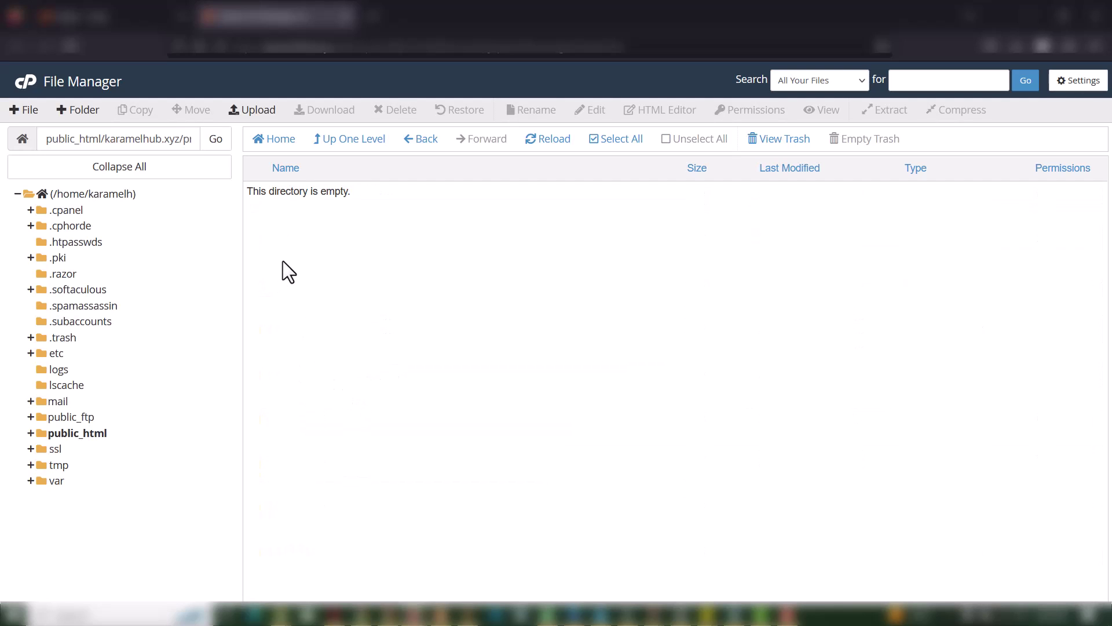
{"action": "left_click", "coordinate": [246, 111]}
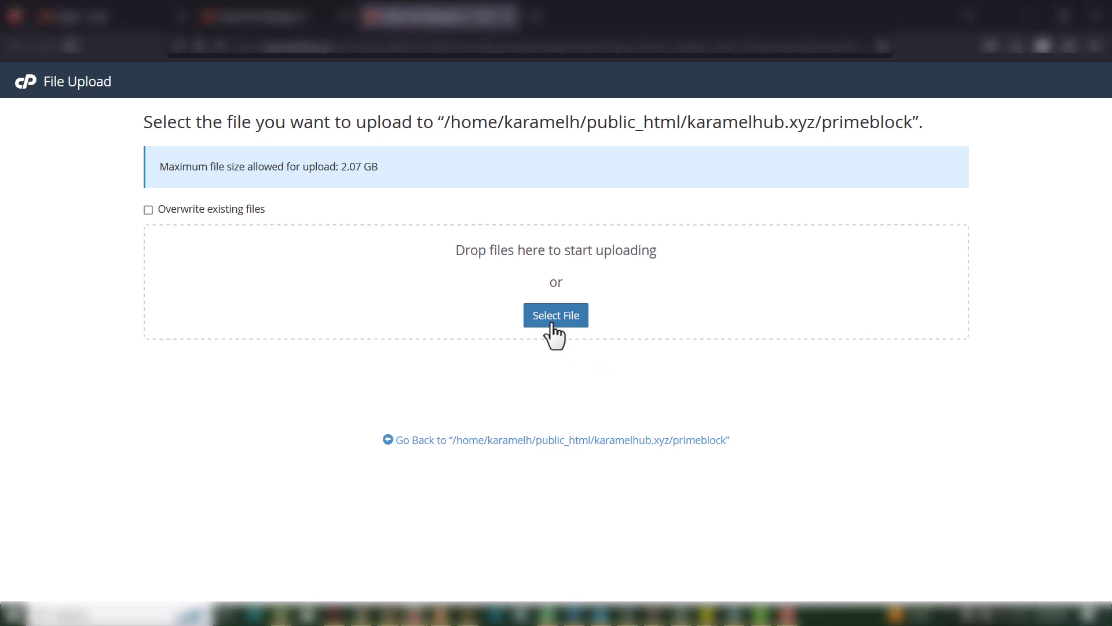
{"action": "left_click", "coordinate": [553, 325]}
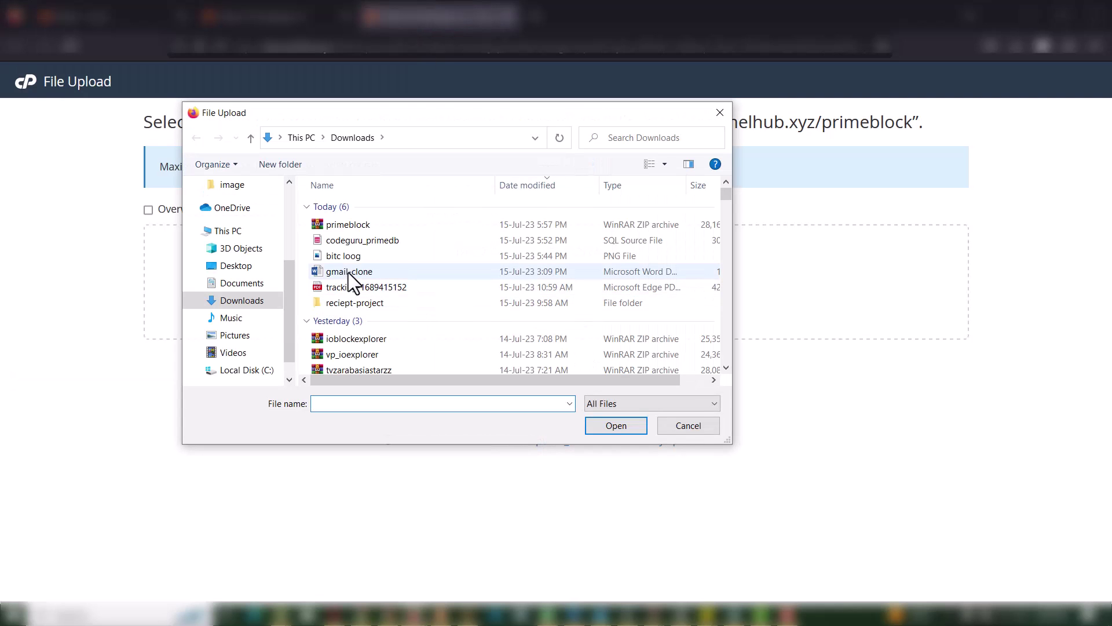
{"action": "left_click", "coordinate": [346, 223]}
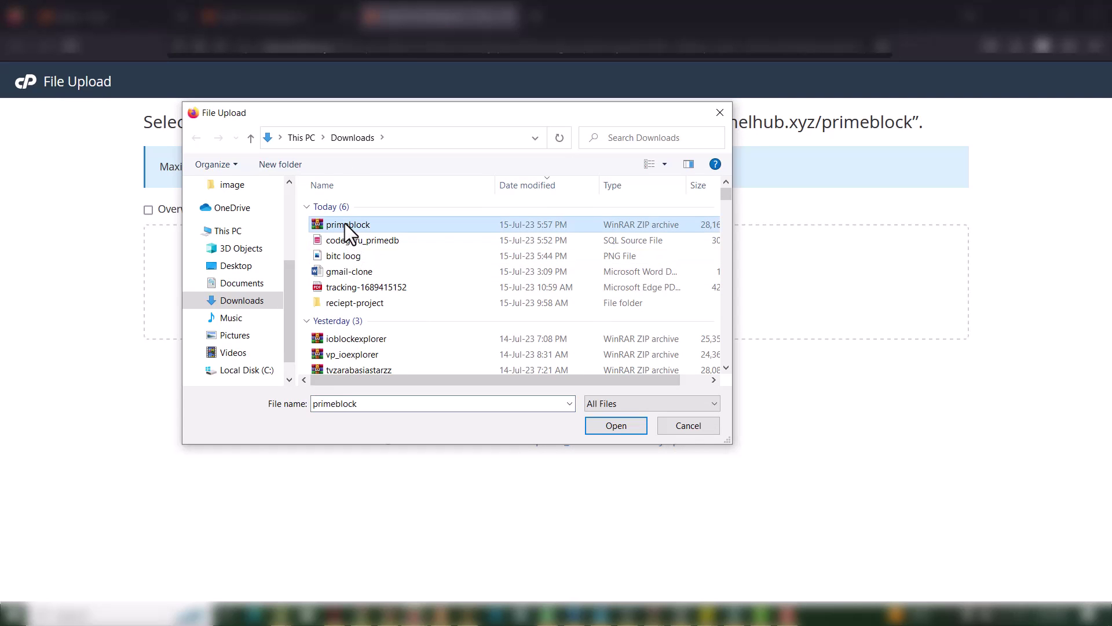
{"action": "left_click", "coordinate": [608, 425]}
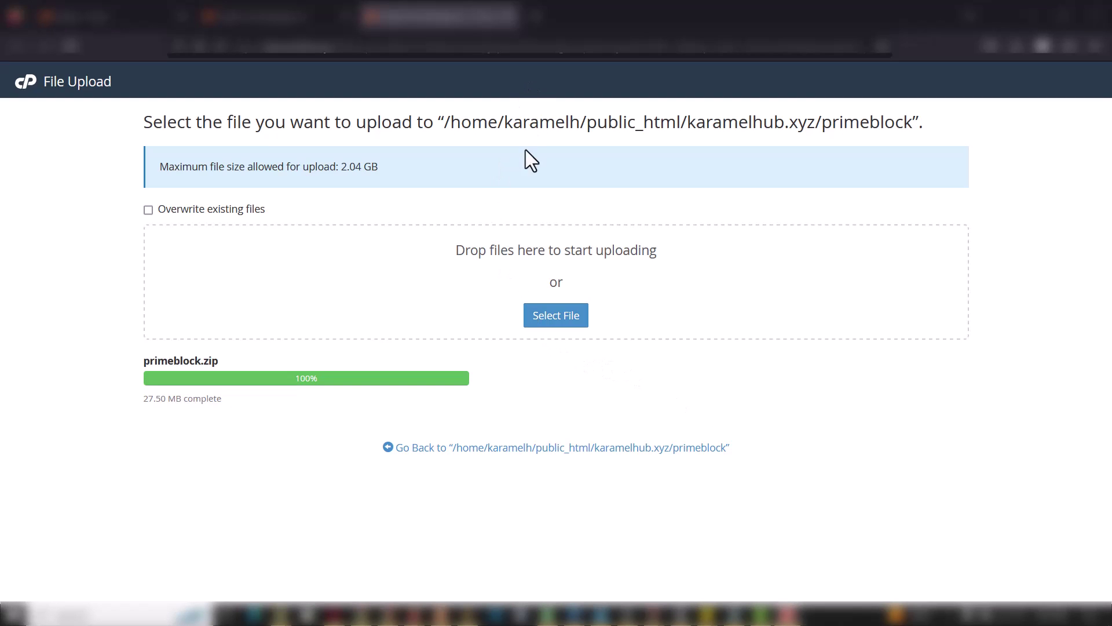
{"action": "left_click", "coordinate": [509, 16]}
{"action": "left_click", "coordinate": [548, 139]}
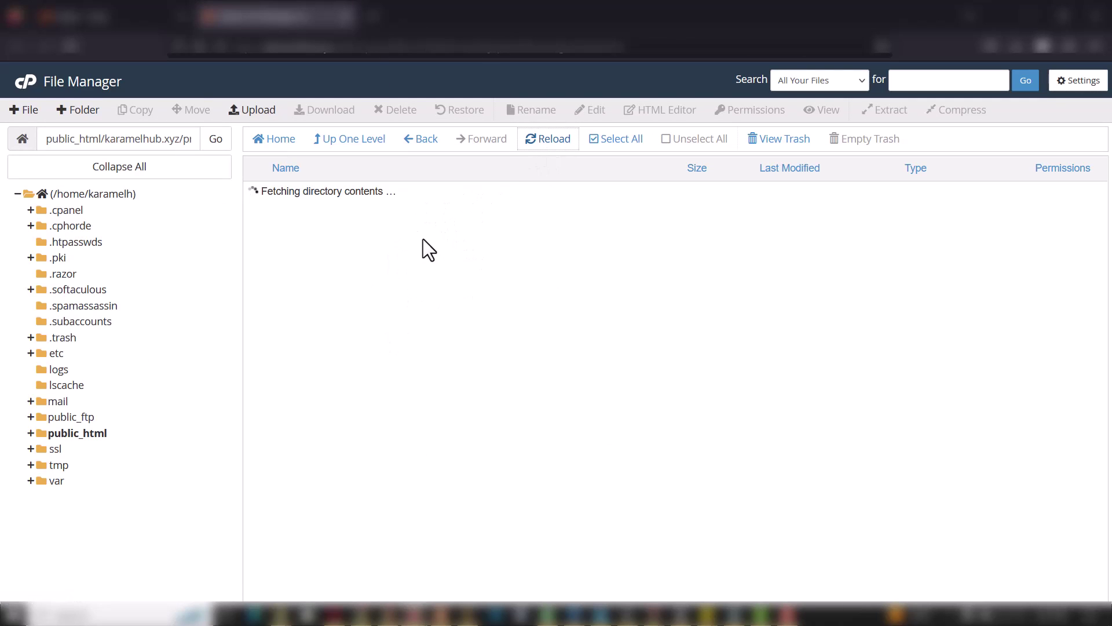
Extract primeblock.zip into /public_html/karamelhub.xyz/primeblock.
{"action": "left_click", "coordinate": [408, 199]}
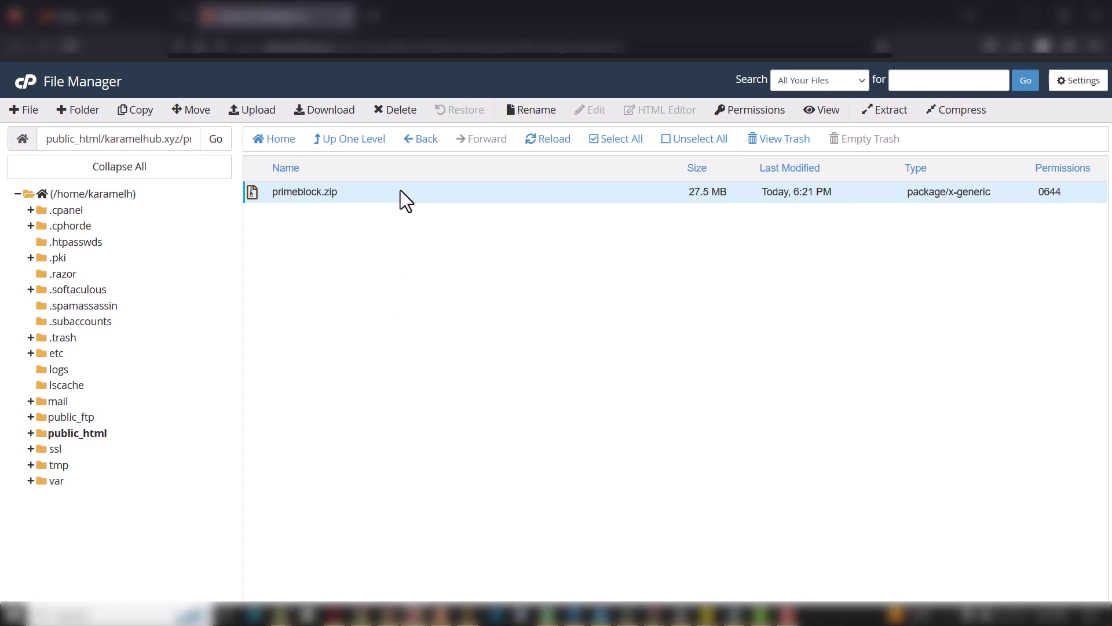
{"action": "right_click", "coordinate": [401, 191]}
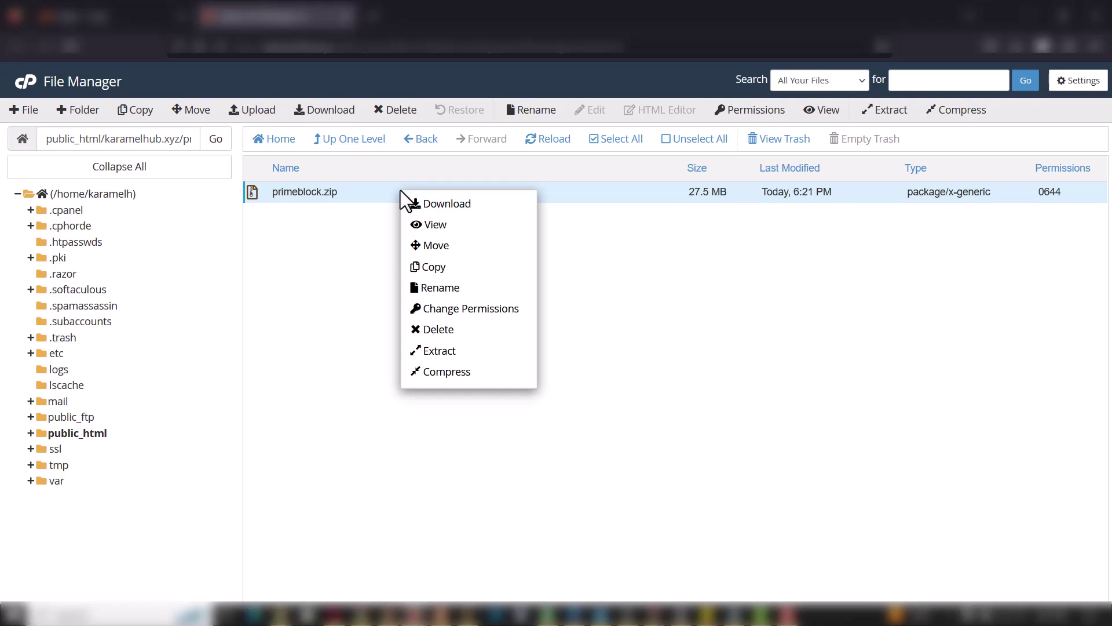
{"action": "left_click", "coordinate": [428, 358]}
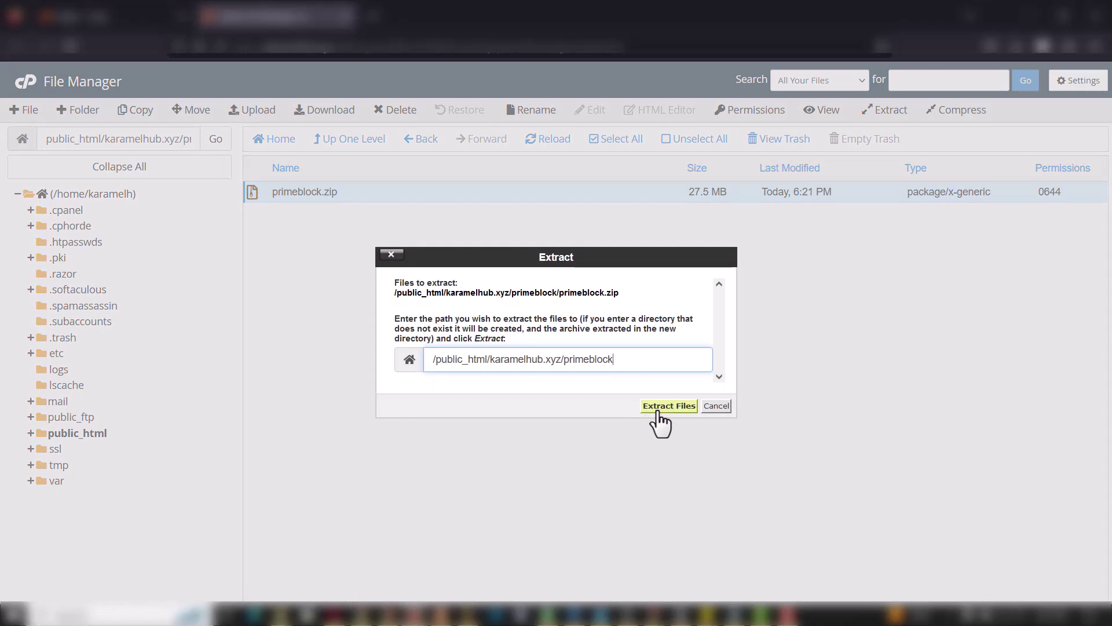
{"action": "left_click", "coordinate": [668, 405]}
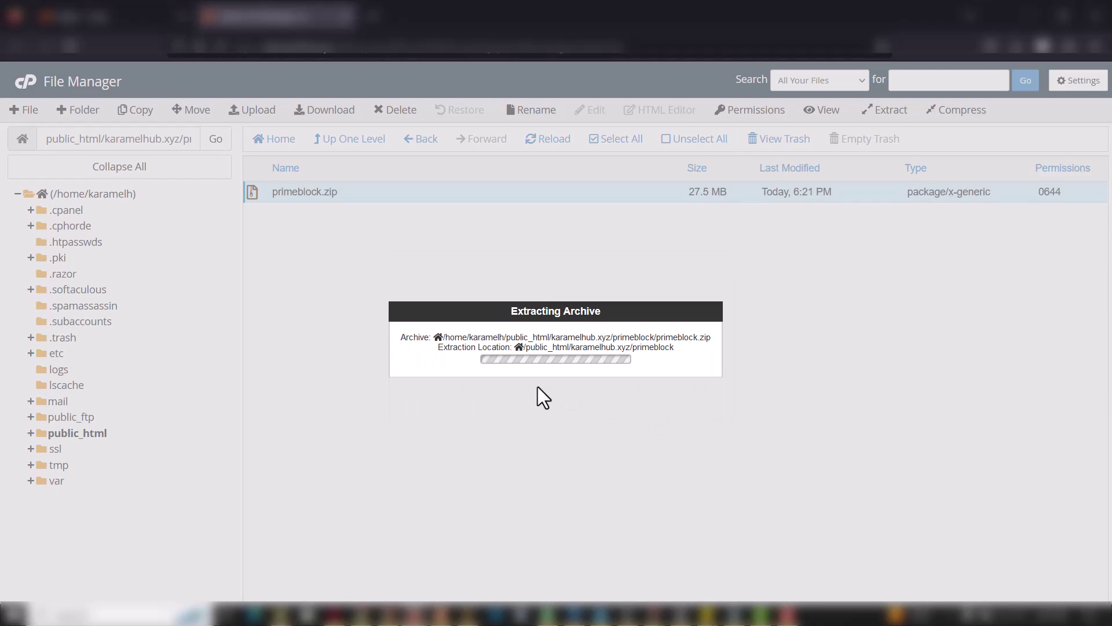
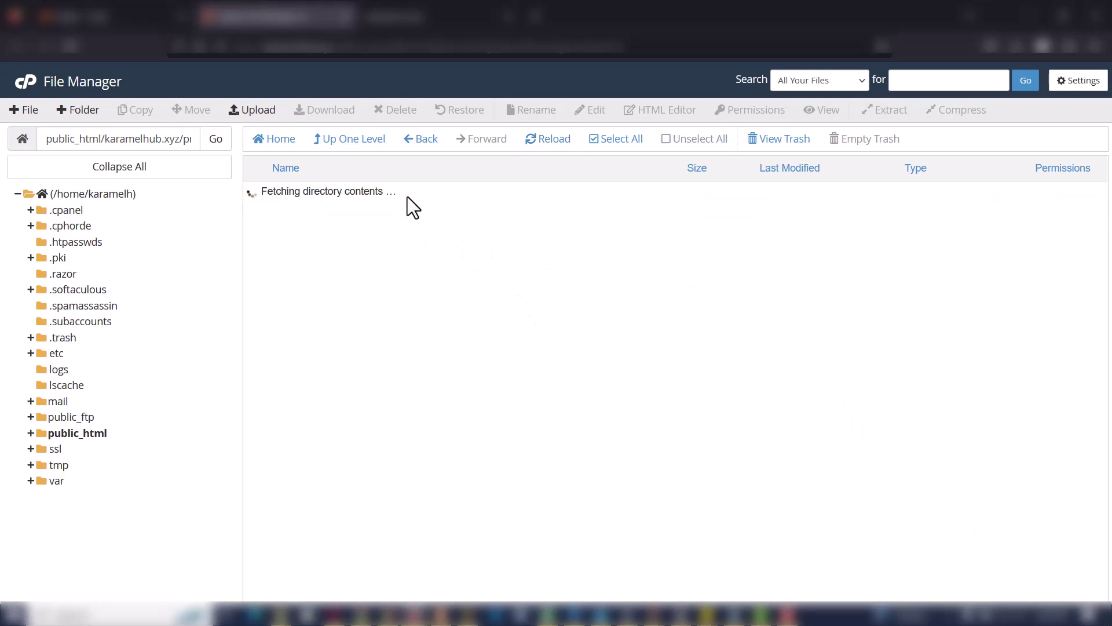
Select all contents of the nested primeblock folder and start moving them.
{"action": "left_click", "coordinate": [607, 142]}
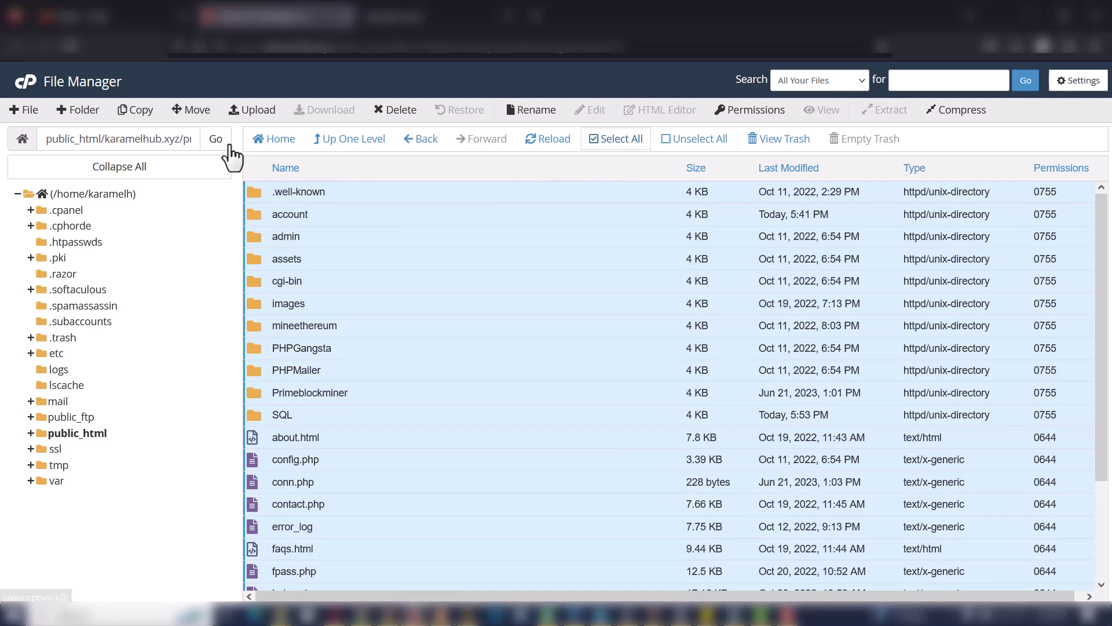
{"action": "left_click", "coordinate": [192, 111]}
Move the selected files to /public_html/karamelhub.xyz/primeblock/, leaving the nested folder empty.
{"action": "key", "text": "BackSpace"}
{"action": "key", "text": "BackSpace"}
{"action": "key", "text": "BackSpace"}
{"action": "key", "text": "BackSpace"}
{"action": "key", "text": "BackSpace"}
{"action": "key", "text": "BackSpace"}
{"action": "key", "text": "BackSpace"}
{"action": "key", "text": "BackSpace"}
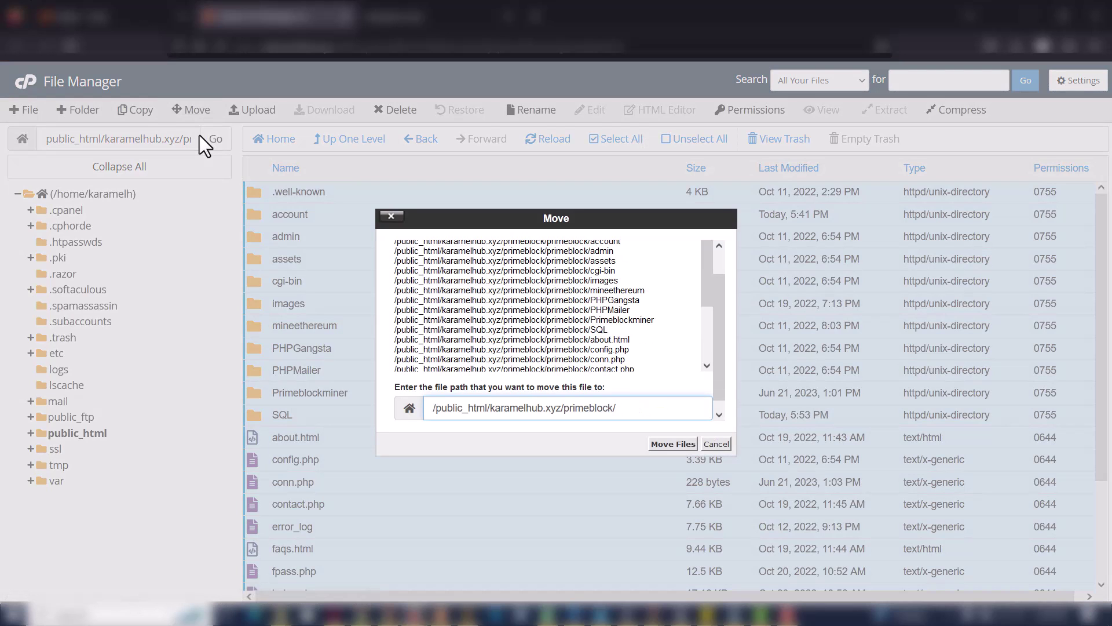
{"action": "key", "text": "Return"}
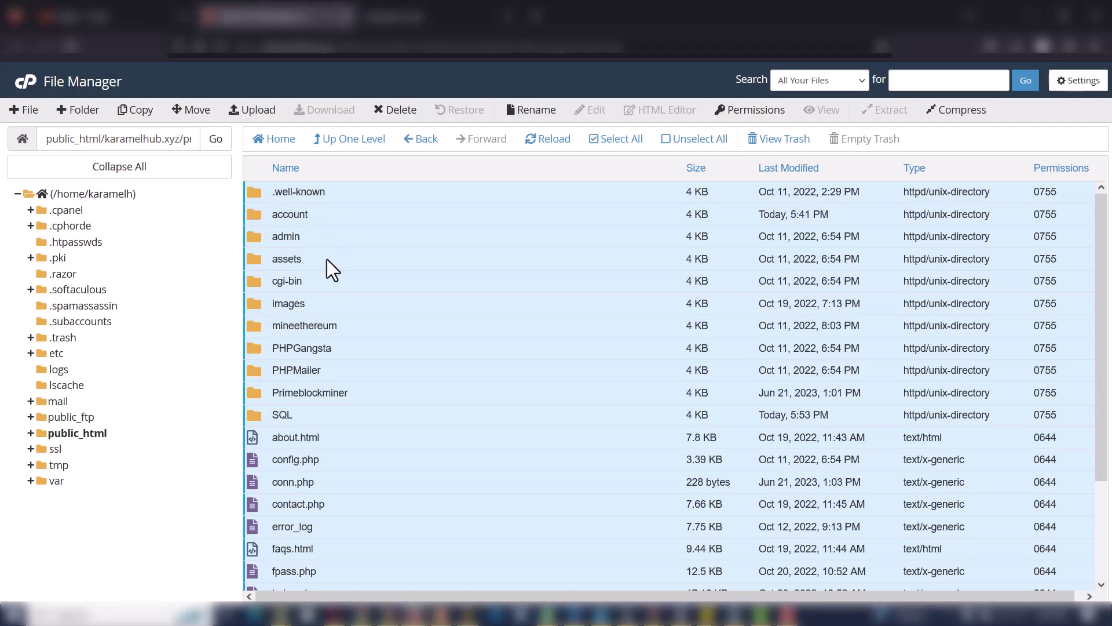
{"action": "scroll", "coordinate": [367, 311], "scroll_direction": "down", "scroll_amount": 2}
{"action": "scroll", "coordinate": [367, 308], "scroll_direction": "up", "scroll_amount": 2}
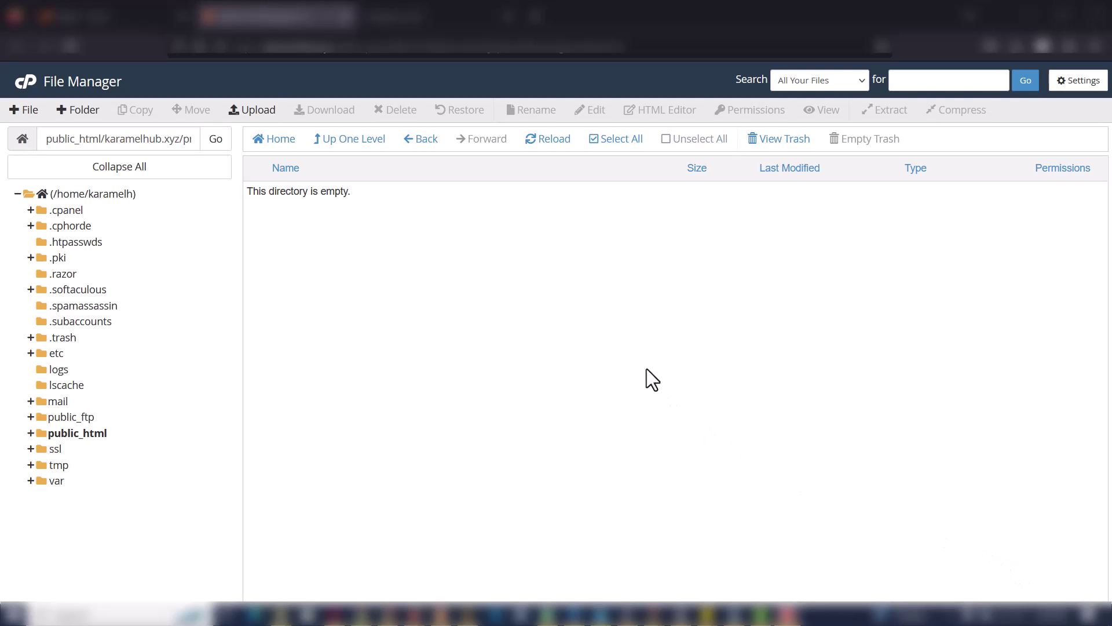
Check the parent primeblock folder lists the moved files, then start entering the site address in another tab.
{"action": "left_click", "coordinate": [348, 145]}
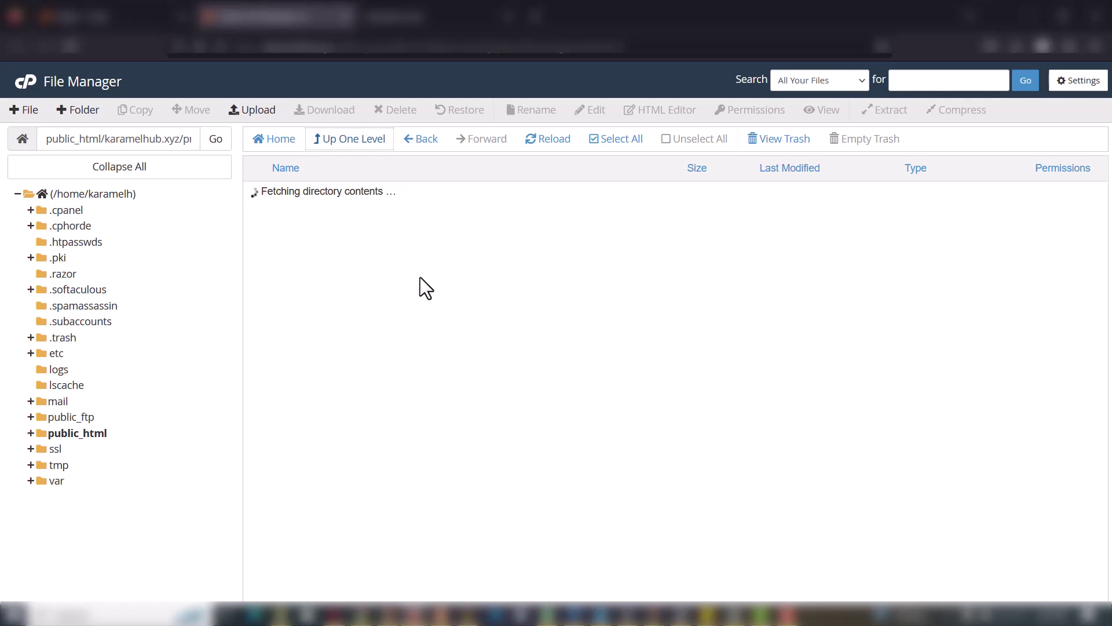
{"action": "scroll", "coordinate": [432, 309], "scroll_direction": "down", "scroll_amount": 3}
{"action": "scroll", "coordinate": [437, 315], "scroll_direction": "up", "scroll_amount": 3}
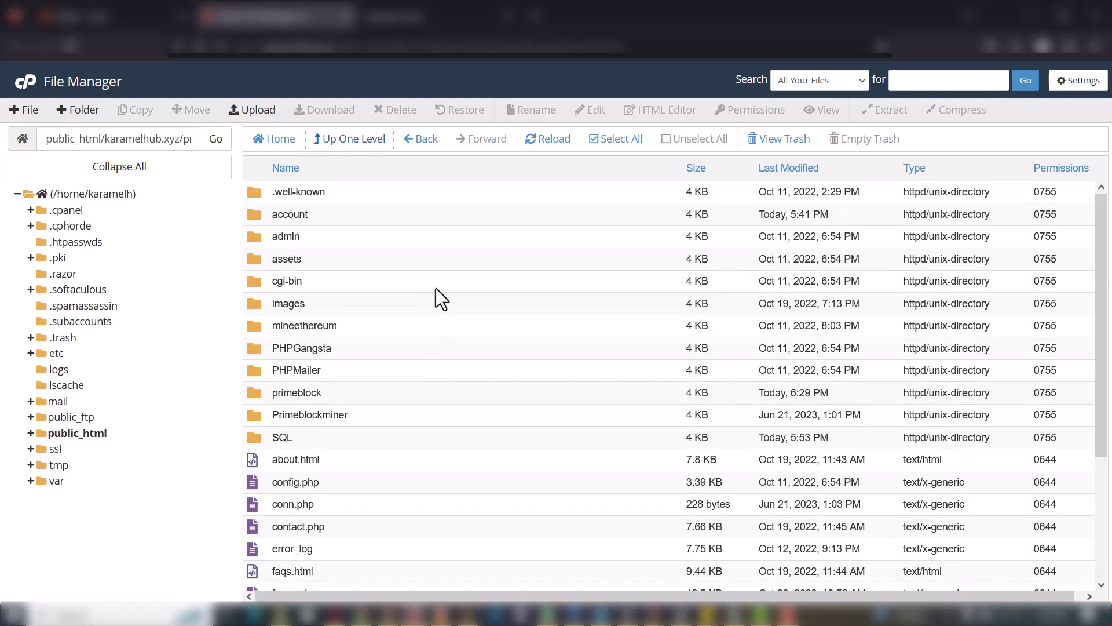
{"action": "left_click", "coordinate": [393, 16]}
{"action": "left_click", "coordinate": [410, 44]}
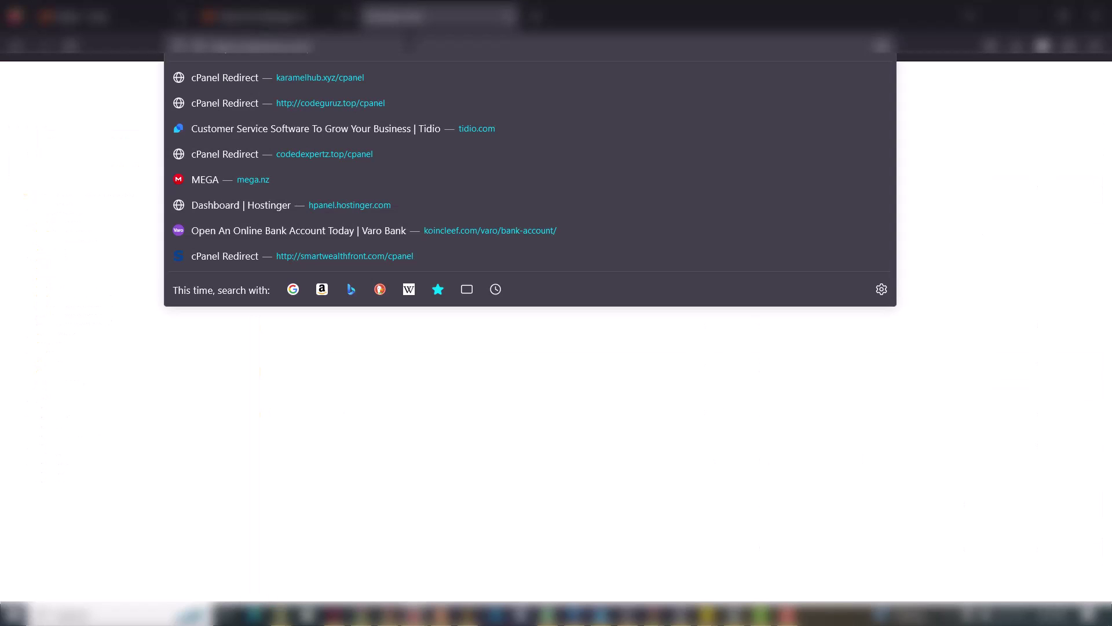
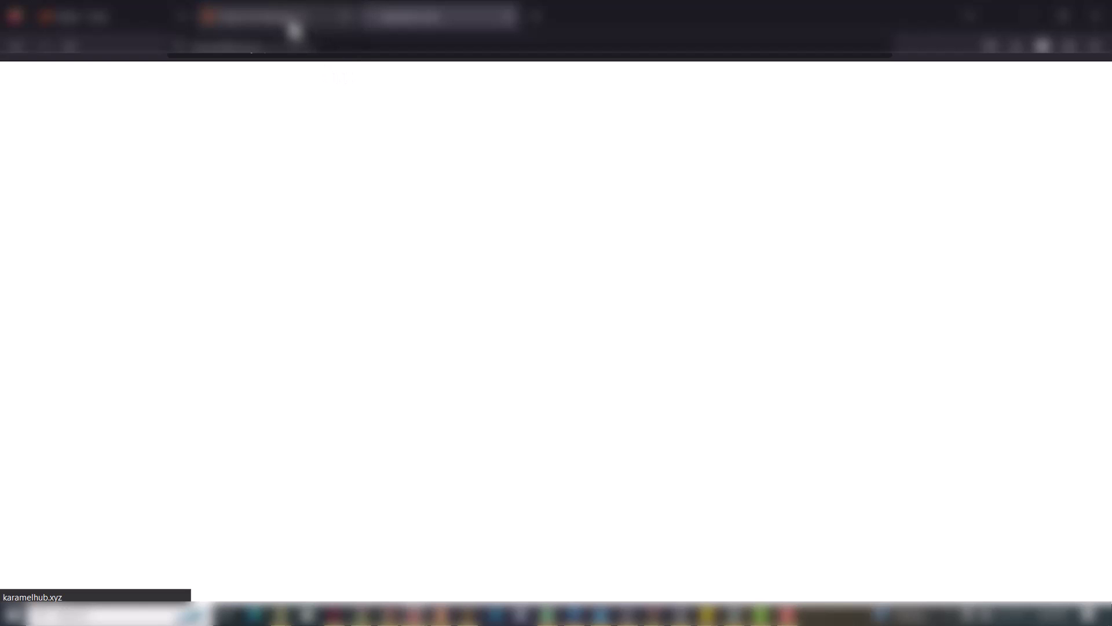
Reload the PrimeBlockMine site after the Secure Connection Failed error and check the home page.
{"action": "left_click", "coordinate": [292, 26]}
{"action": "left_click", "coordinate": [405, 16]}
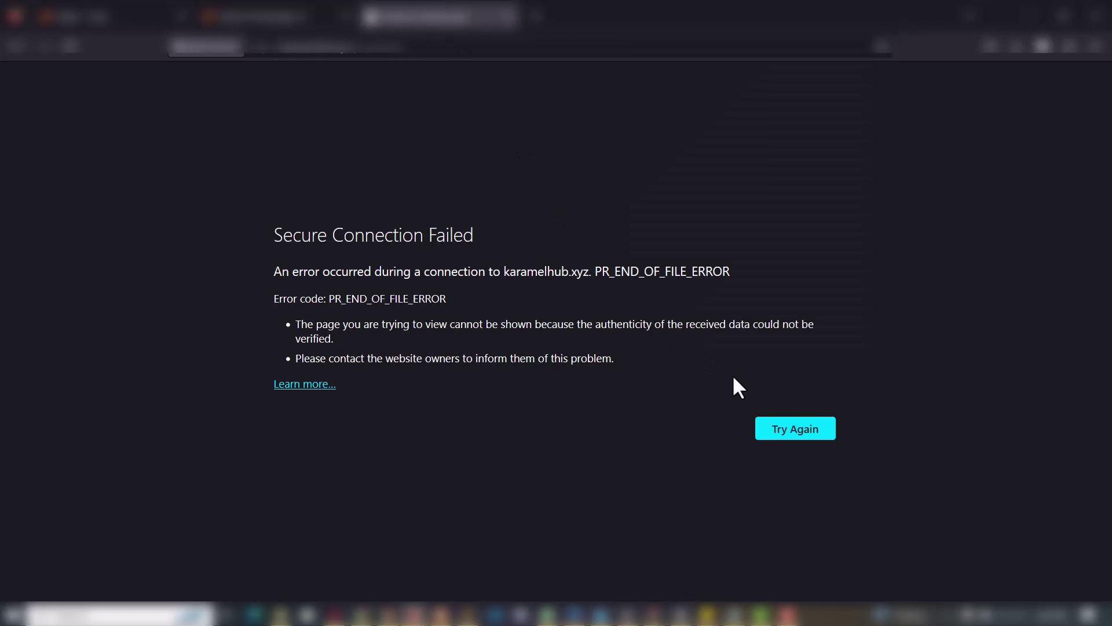
{"action": "left_click", "coordinate": [799, 428]}
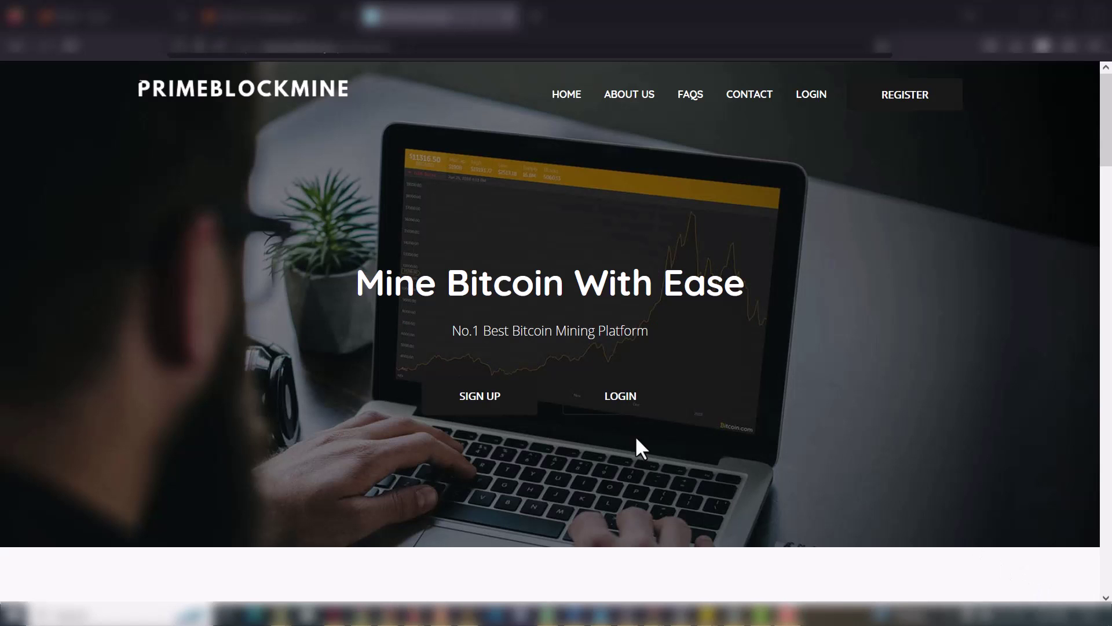
{"action": "scroll", "coordinate": [423, 269], "scroll_direction": "down", "scroll_amount": 10}
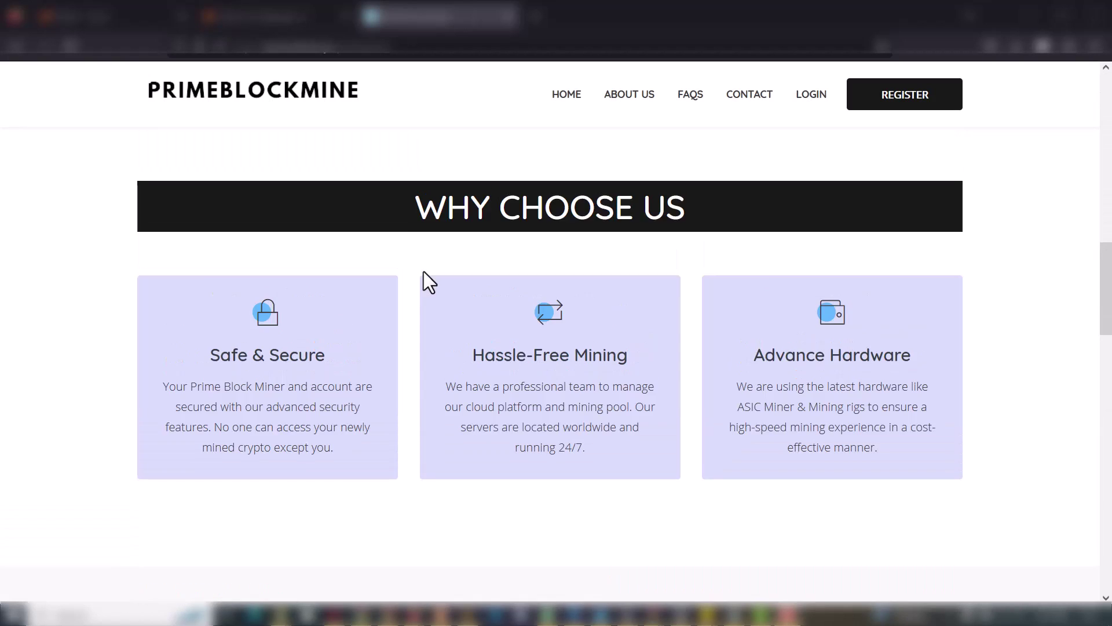
{"action": "scroll", "coordinate": [423, 270], "scroll_direction": "up", "scroll_amount": 10}
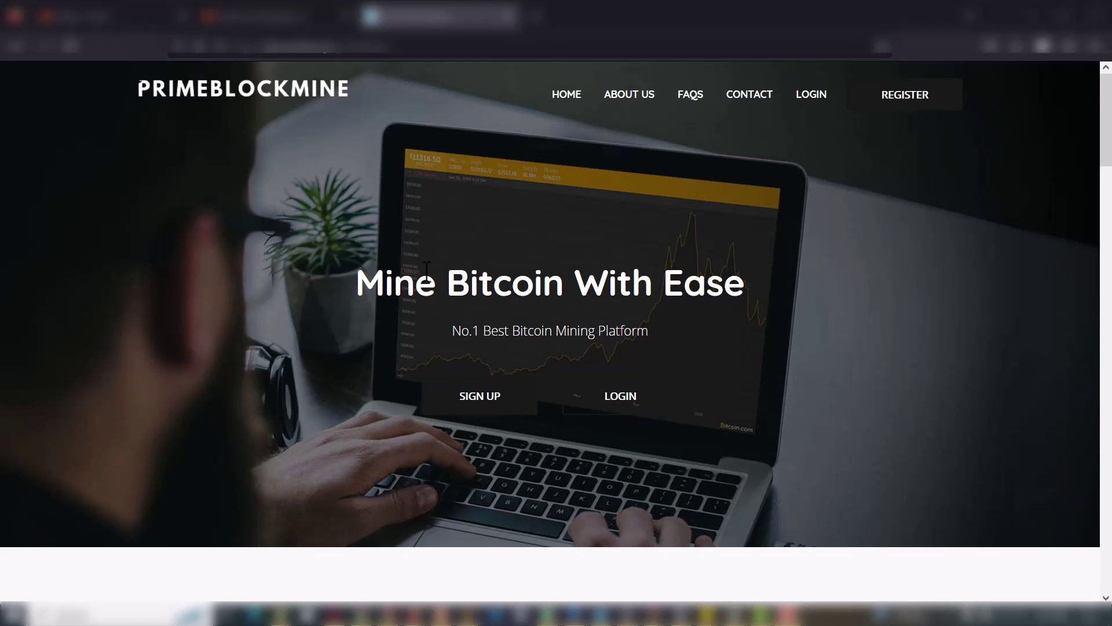
{"action": "scroll", "coordinate": [426, 270], "scroll_direction": "down", "scroll_amount": 5}
{"action": "scroll", "coordinate": [436, 273], "scroll_direction": "up", "scroll_amount": 5}
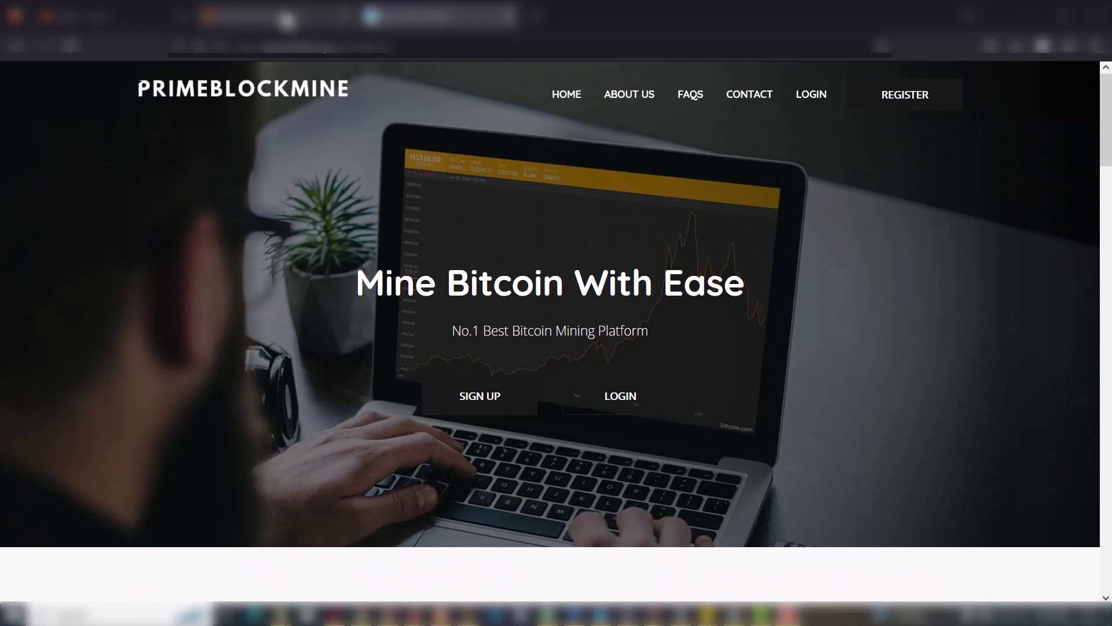
Open the PrimeBlockMine login page from the site's LOGIN link.
{"action": "left_click", "coordinate": [278, 16]}
{"action": "scroll", "coordinate": [372, 218], "scroll_direction": "down", "scroll_amount": 3}
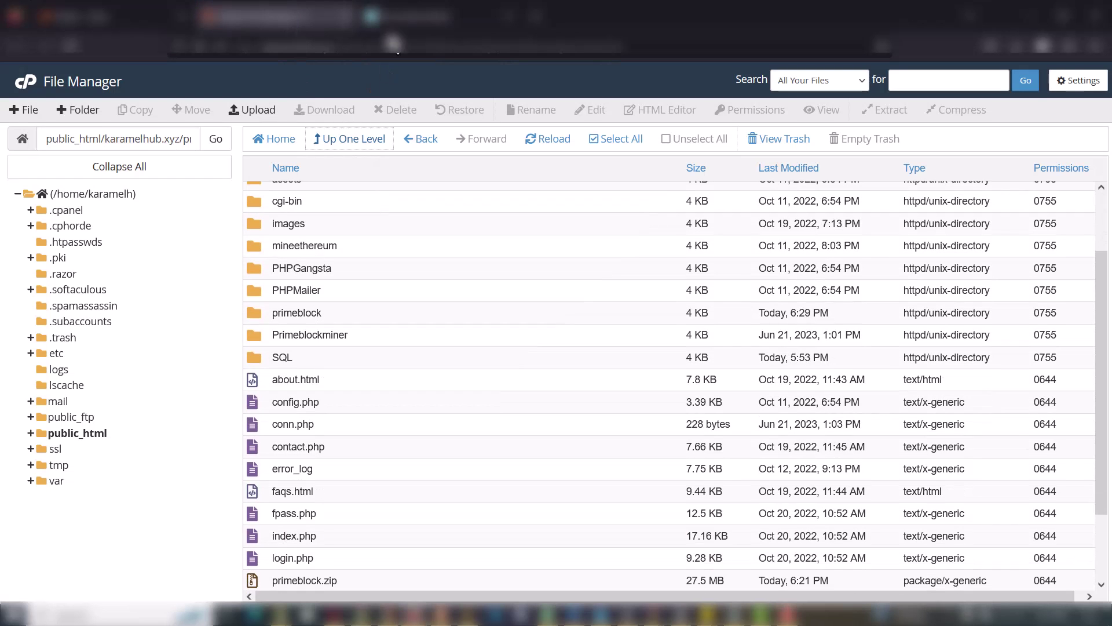
{"action": "left_click", "coordinate": [440, 16]}
{"action": "left_click", "coordinate": [805, 98]}
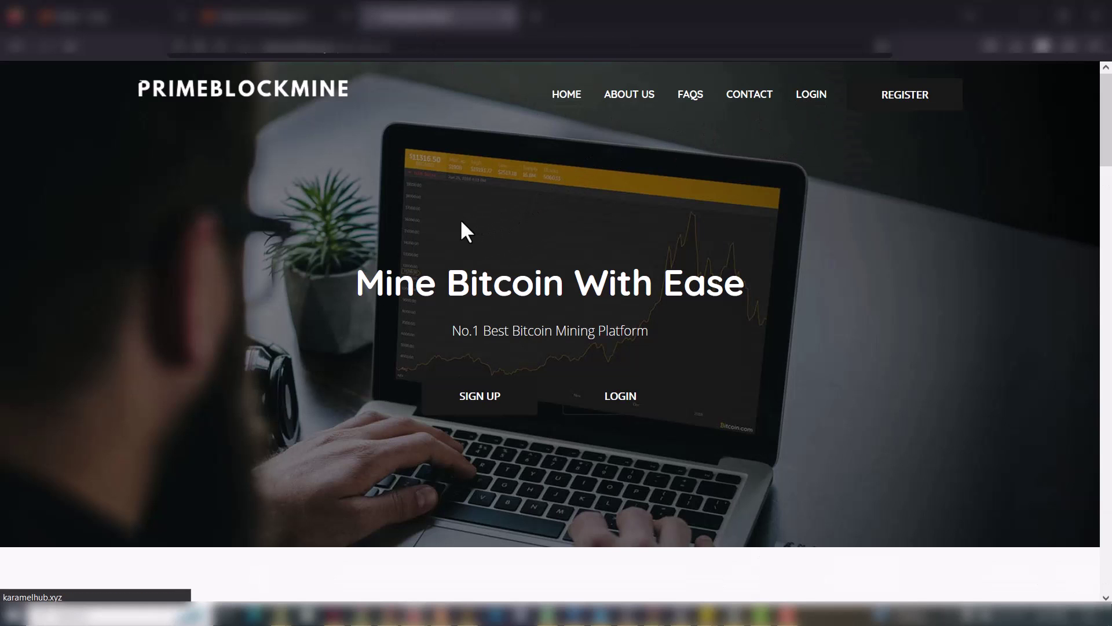
{"action": "left_click", "coordinate": [813, 96]}
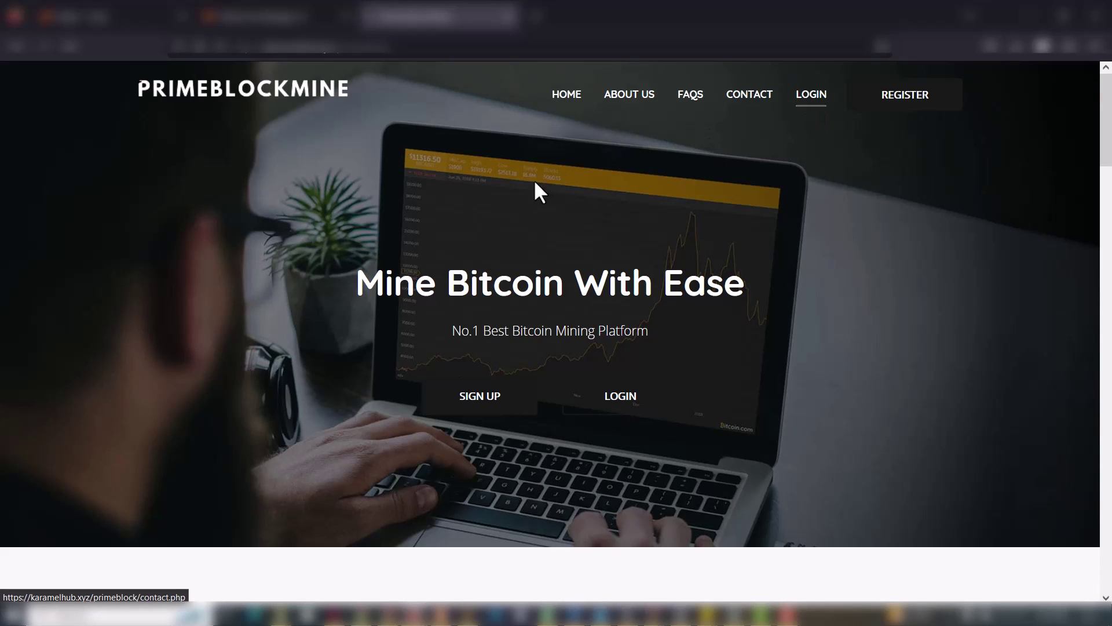
{"action": "scroll", "coordinate": [454, 234], "scroll_direction": "down", "scroll_amount": 4}
Log in to PrimeBlockMine with the test account's e-mail and password, fixing the e-mail typo.
{"action": "scroll", "coordinate": [455, 234], "scroll_direction": "up", "scroll_amount": 4}
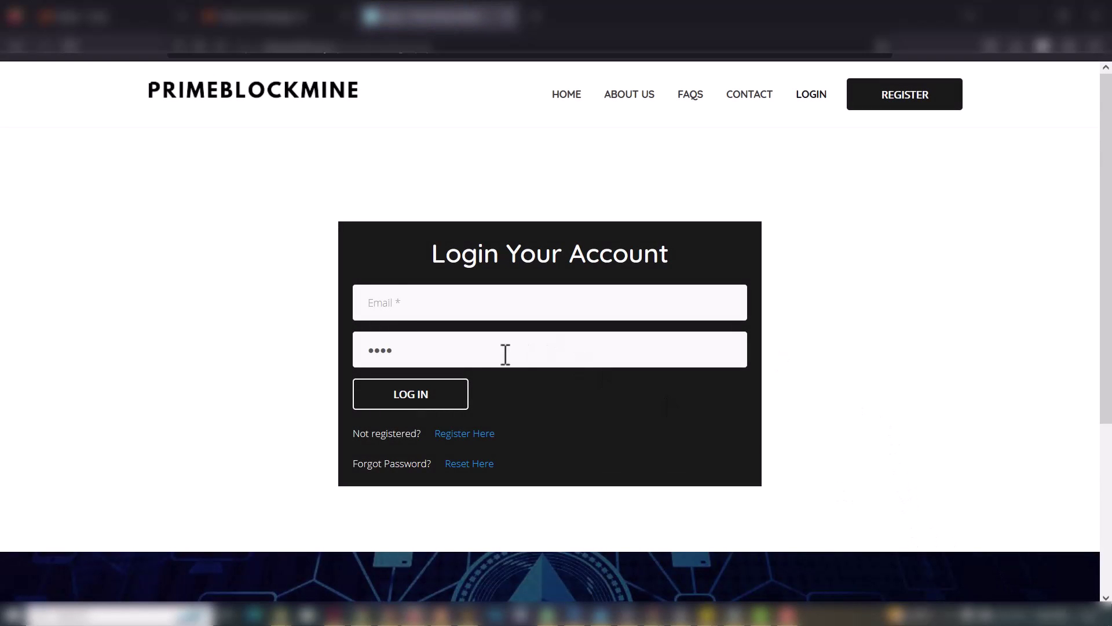
{"action": "left_click", "coordinate": [431, 306]}
{"action": "type", "text": "user@mail.com"}
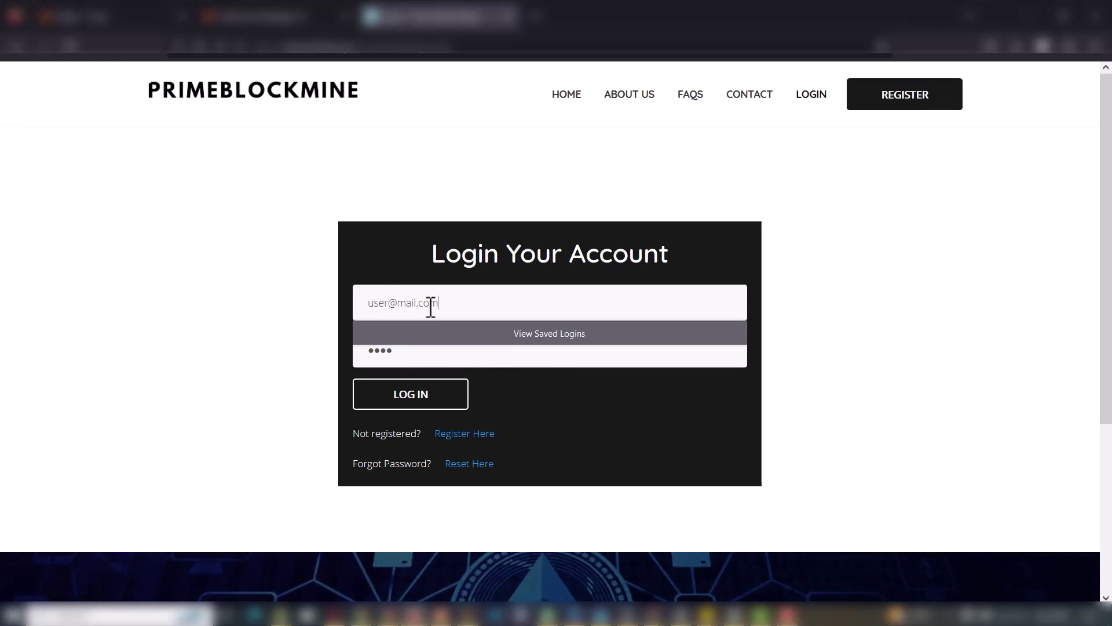
{"action": "key", "text": "Tab"}
{"action": "type", "text": "12345"}
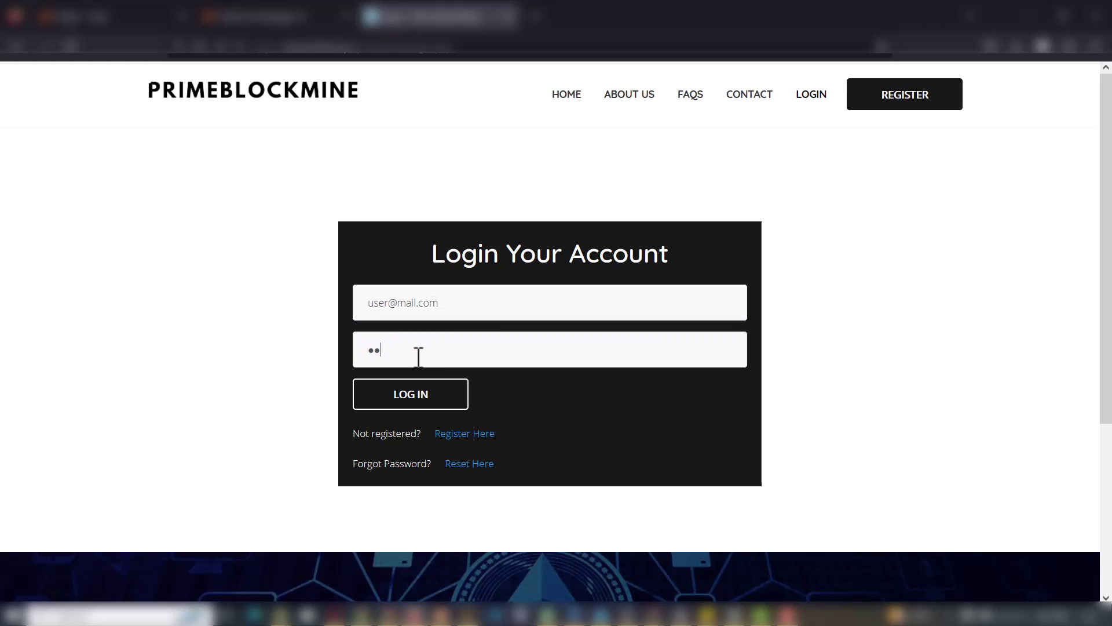
{"action": "type", "text": "6"}
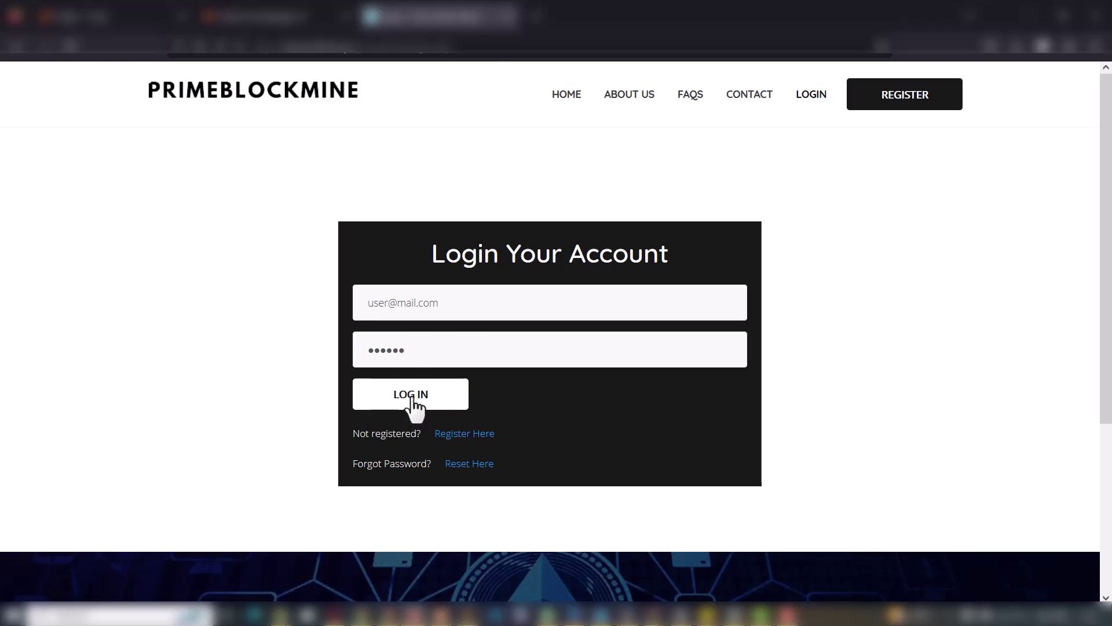
{"action": "left_click", "coordinate": [415, 400]}
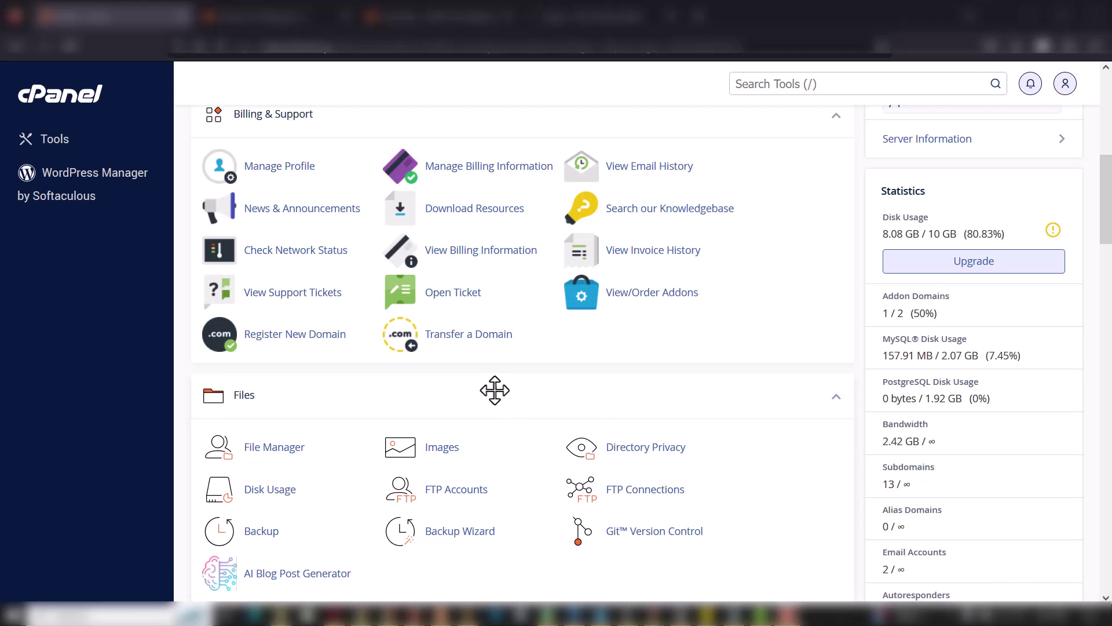
Scroll to the Databases section of cPanel Tools and launch the MySQL Database Wizard.
{"action": "scroll", "coordinate": [496, 390], "scroll_direction": "up", "scroll_amount": 5}
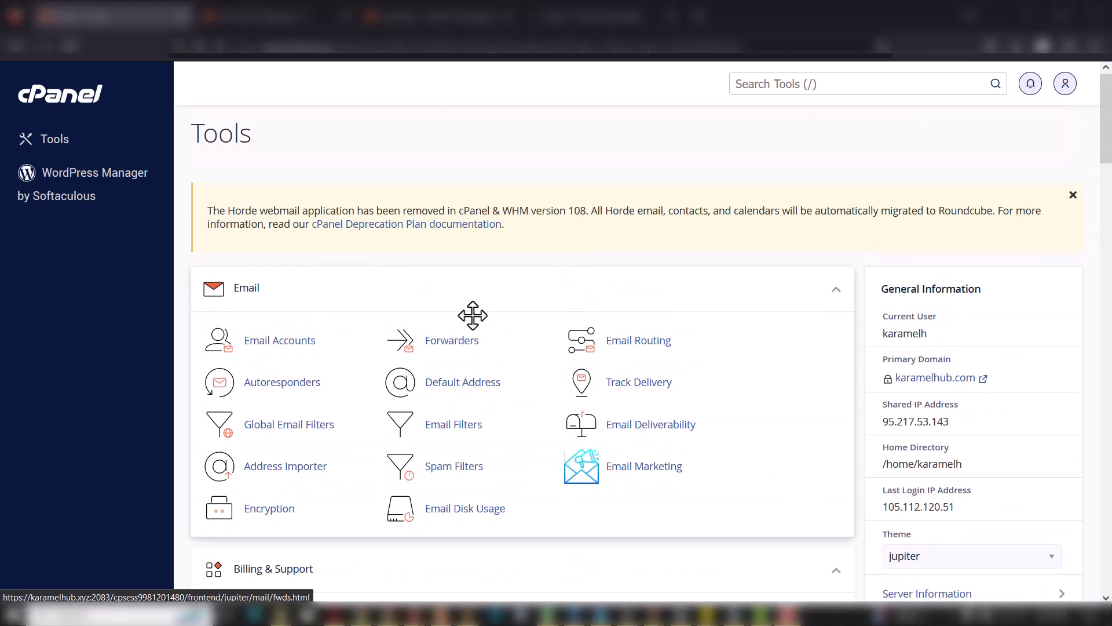
{"action": "scroll", "coordinate": [633, 293], "scroll_direction": "down", "scroll_amount": 15}
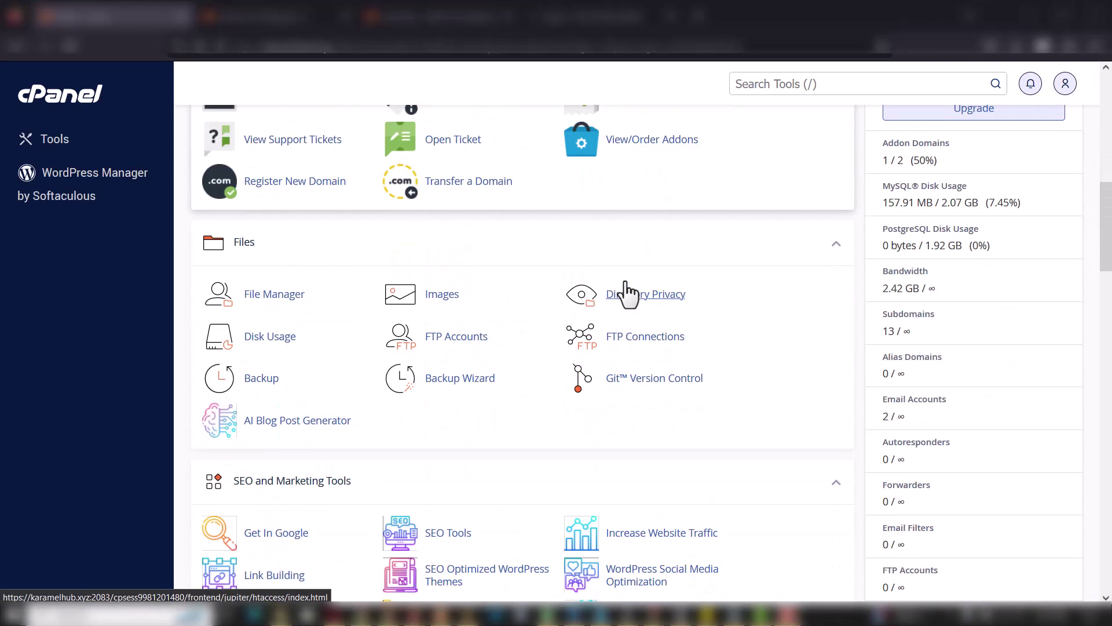
{"action": "scroll", "coordinate": [625, 284], "scroll_direction": "down", "scroll_amount": 4}
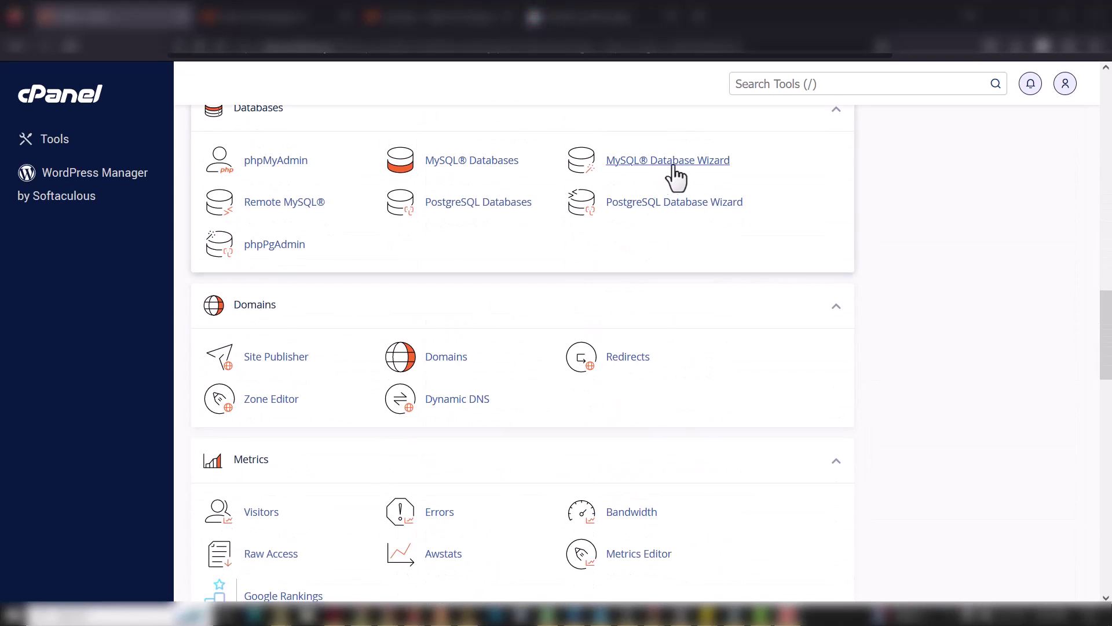
{"action": "left_click", "coordinate": [670, 164]}
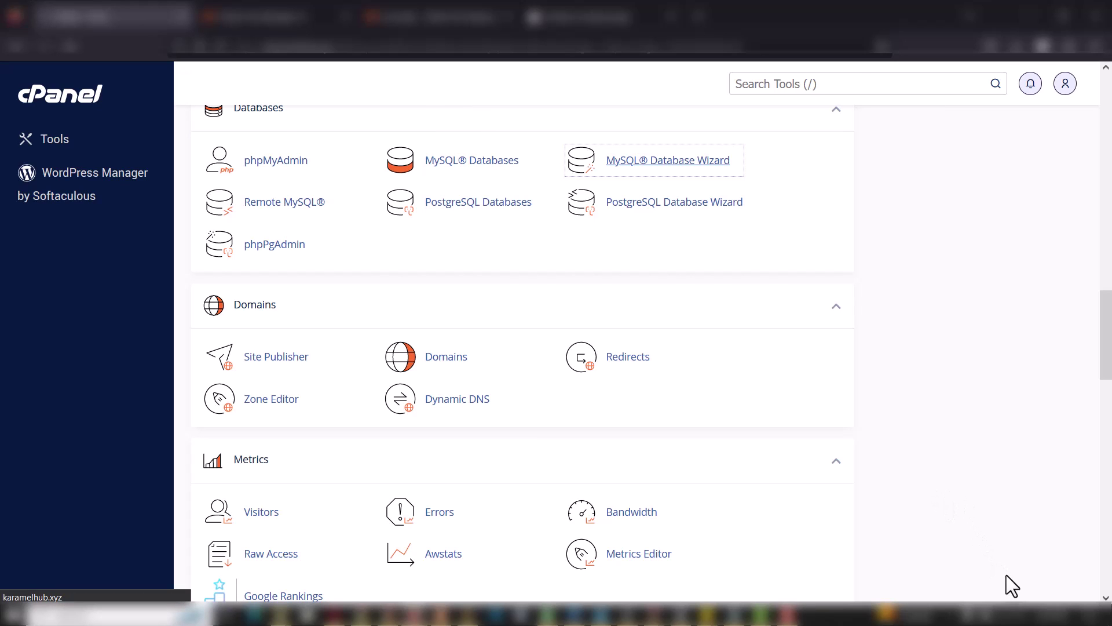
Create the new database primeblockdb in Step 1 of the wizard.
{"action": "left_click", "coordinate": [396, 309]}
{"action": "type", "text": "primeblockdb"}
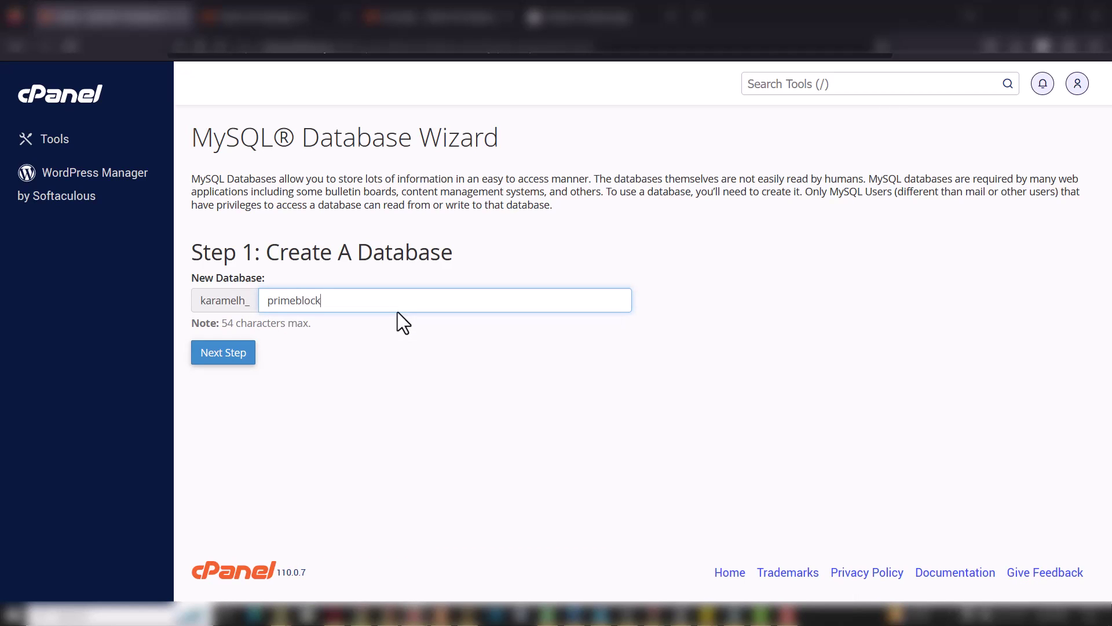
{"action": "key", "text": "shift+Left"}
{"action": "key", "text": "shift+Left"}
{"action": "key", "text": "shift+Left"}
{"action": "key", "text": "shift+Left"}
{"action": "key", "text": "shift+Left"}
{"action": "key", "text": "shift+Left"}
{"action": "key", "text": "shift+Left"}
{"action": "key", "text": "shift+Left"}
{"action": "key", "text": "shift+Left"}
{"action": "key", "text": "shift+Left"}
{"action": "key", "text": "shift+Left"}
{"action": "key", "text": "shift+Left"}
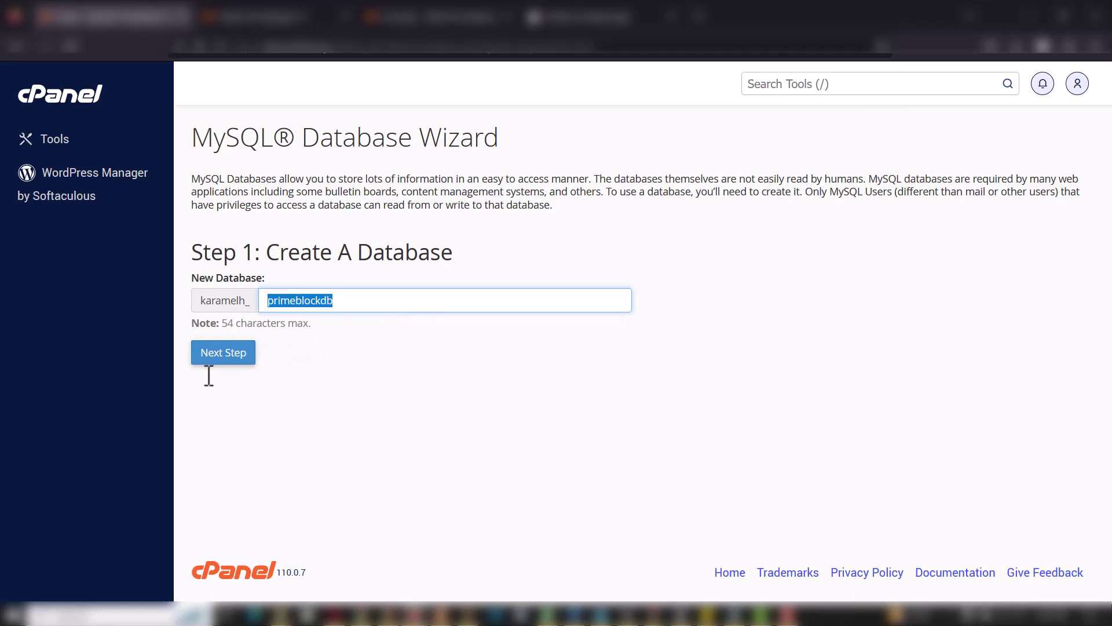
{"action": "left_click", "coordinate": [233, 354]}
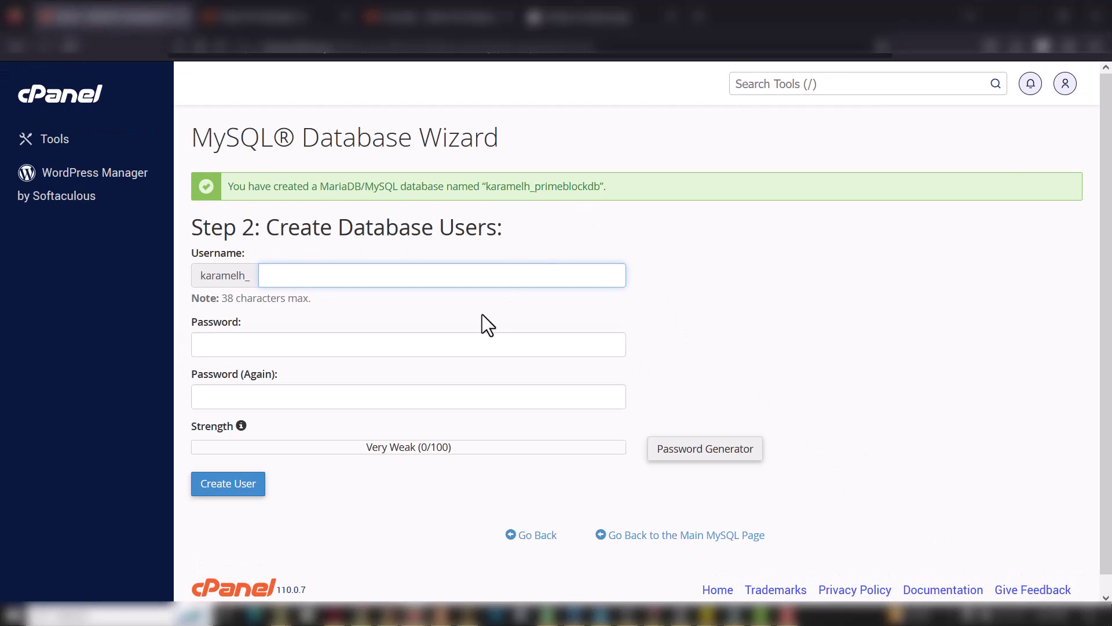
{"action": "key", "text": "super"}
Open a blank Notepad and paste the database name karamelh_primeblockdb into it.
{"action": "type", "text": "note"}
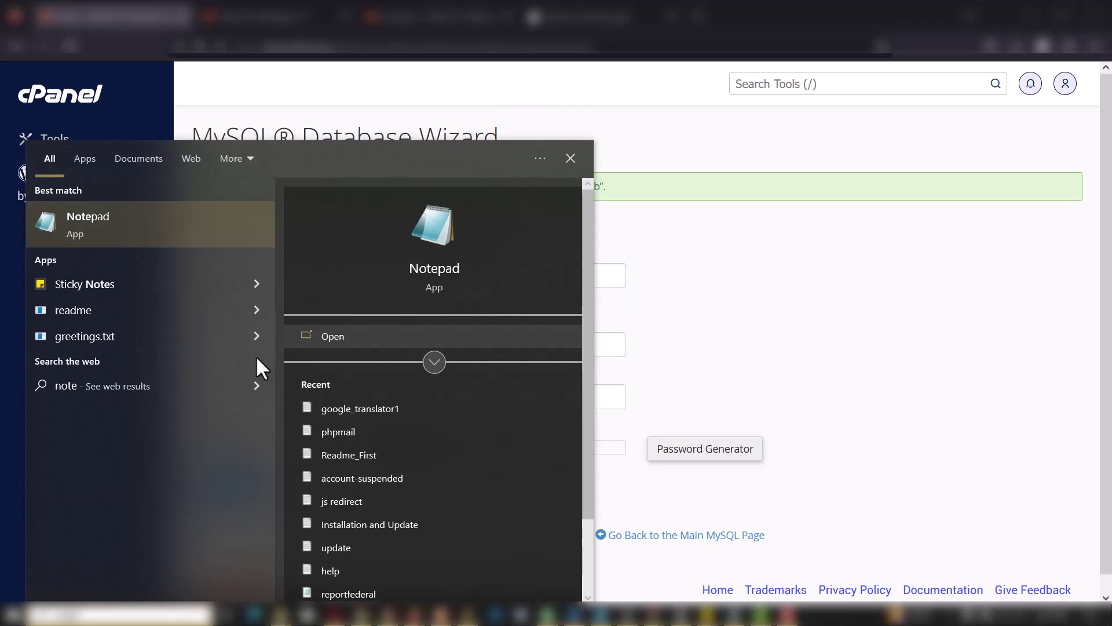
{"action": "left_click", "coordinate": [139, 236]}
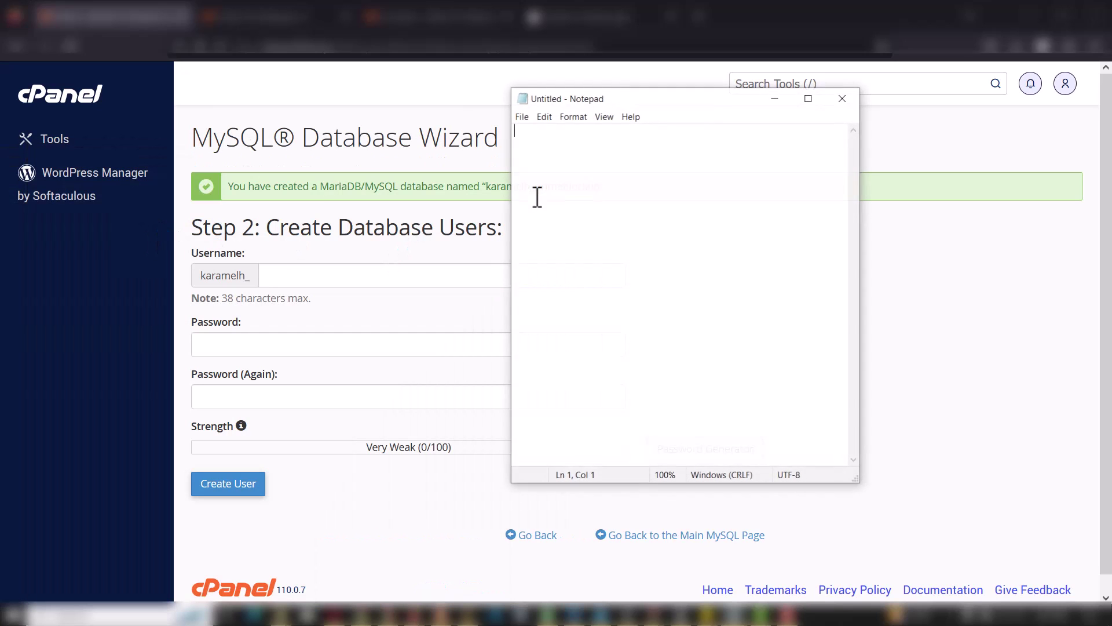
{"action": "left_click", "coordinate": [498, 193]}
{"action": "double_click", "coordinate": [497, 186]}
{"action": "key", "text": "ctrl+c"}
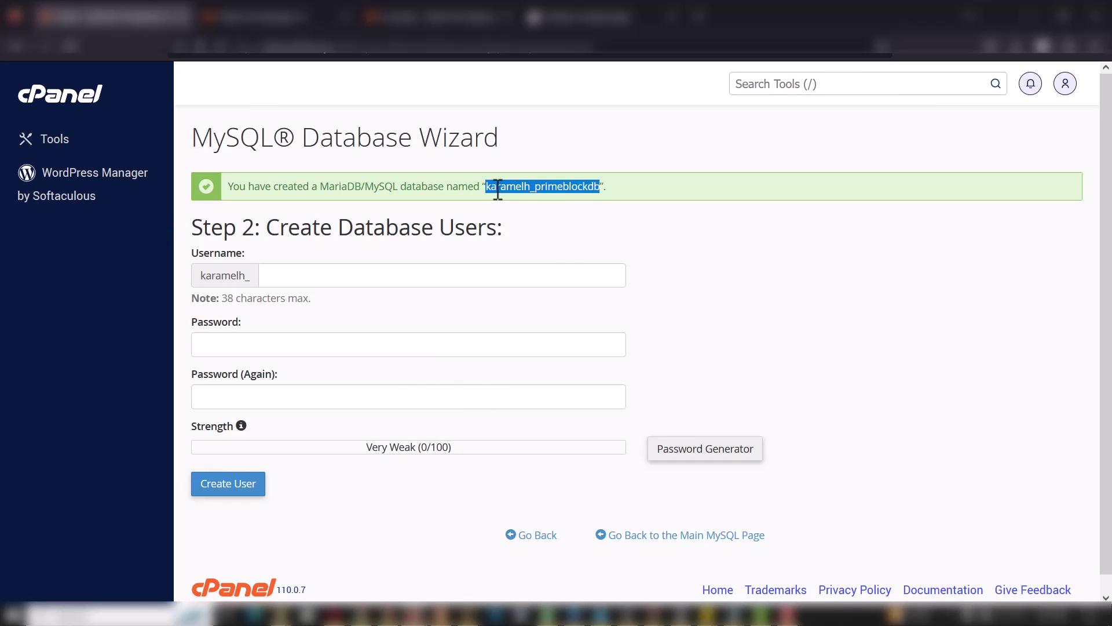
{"action": "left_click", "coordinate": [744, 617]}
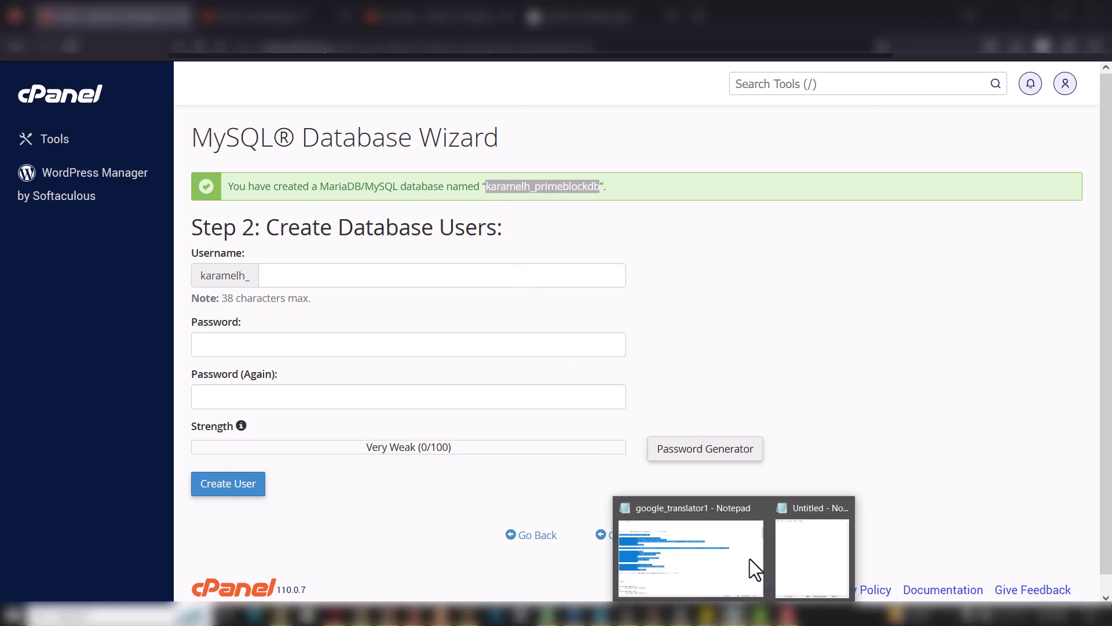
{"action": "left_click", "coordinate": [787, 528]}
{"action": "key", "text": "ctrl+v"}
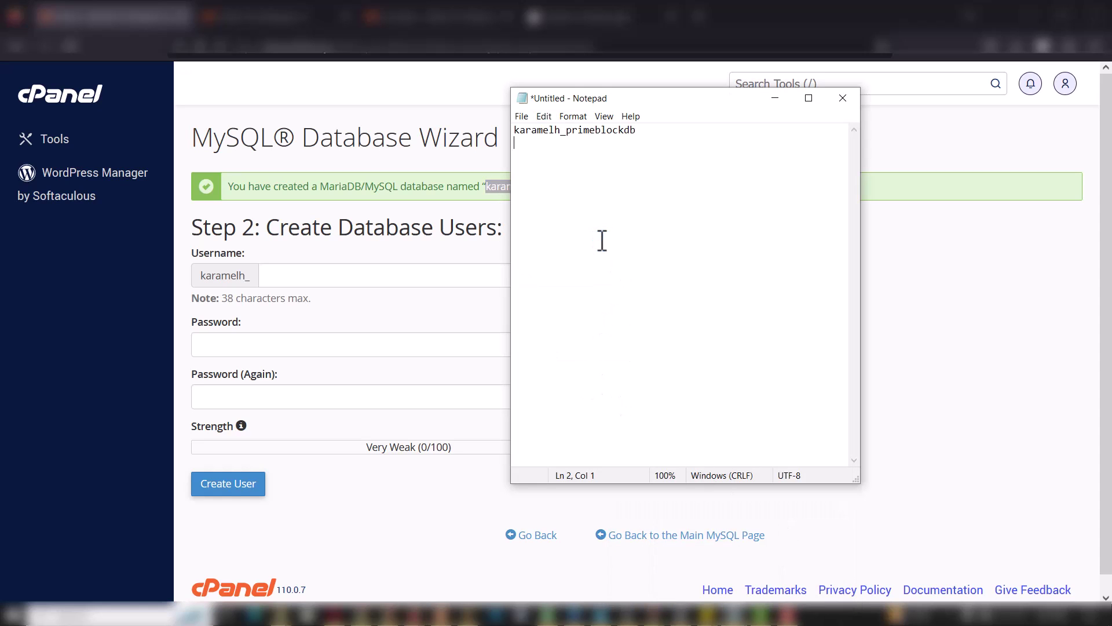
Enter primeblockuser as the database username and generate a password with the Password Generator.
{"action": "left_click", "coordinate": [321, 283]}
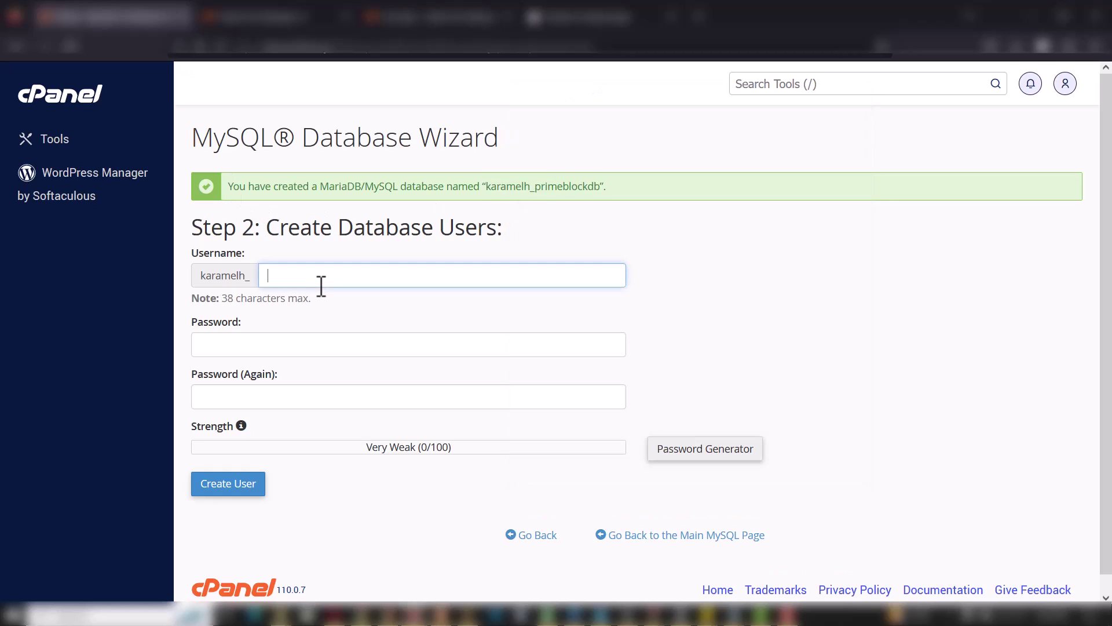
{"action": "type", "text": "prim"}
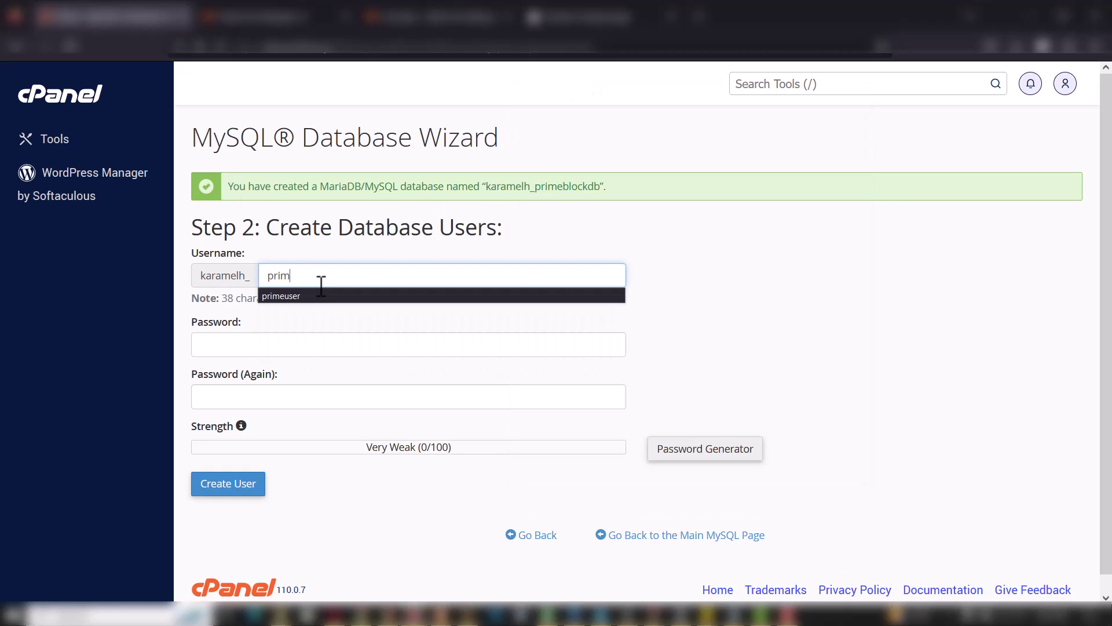
{"action": "type", "text": "eblockuser"}
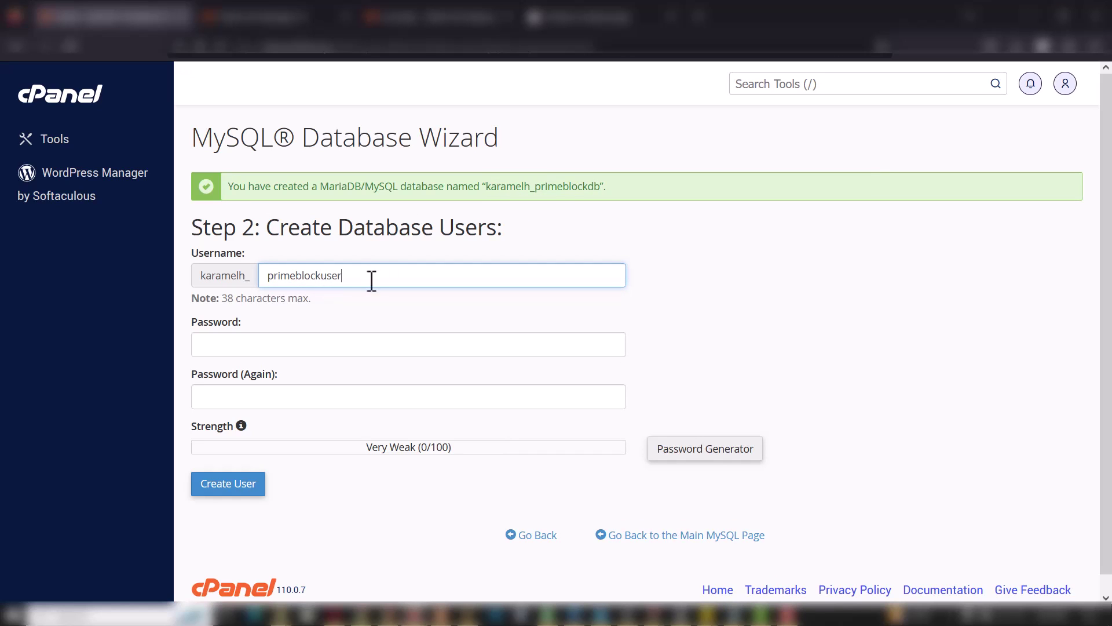
{"action": "left_click", "coordinate": [710, 454]}
{"action": "left_click", "coordinate": [495, 315]}
Generate a strong password, apply it to both password fields, and save it in Notepad.
{"action": "left_click", "coordinate": [504, 319]}
{"action": "left_click", "coordinate": [503, 318]}
{"action": "left_click_drag", "start_coordinate": [490, 287], "coordinate": [396, 296]}
{"action": "key", "text": "ctrl+c"}
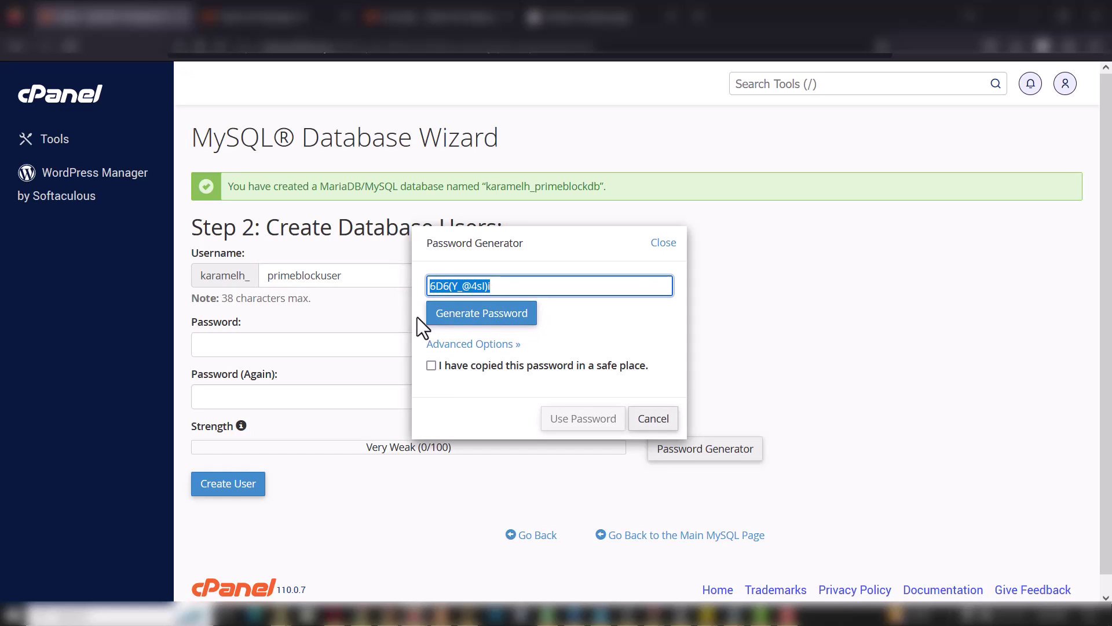
{"action": "left_click", "coordinate": [460, 363]}
{"action": "left_click", "coordinate": [571, 420]}
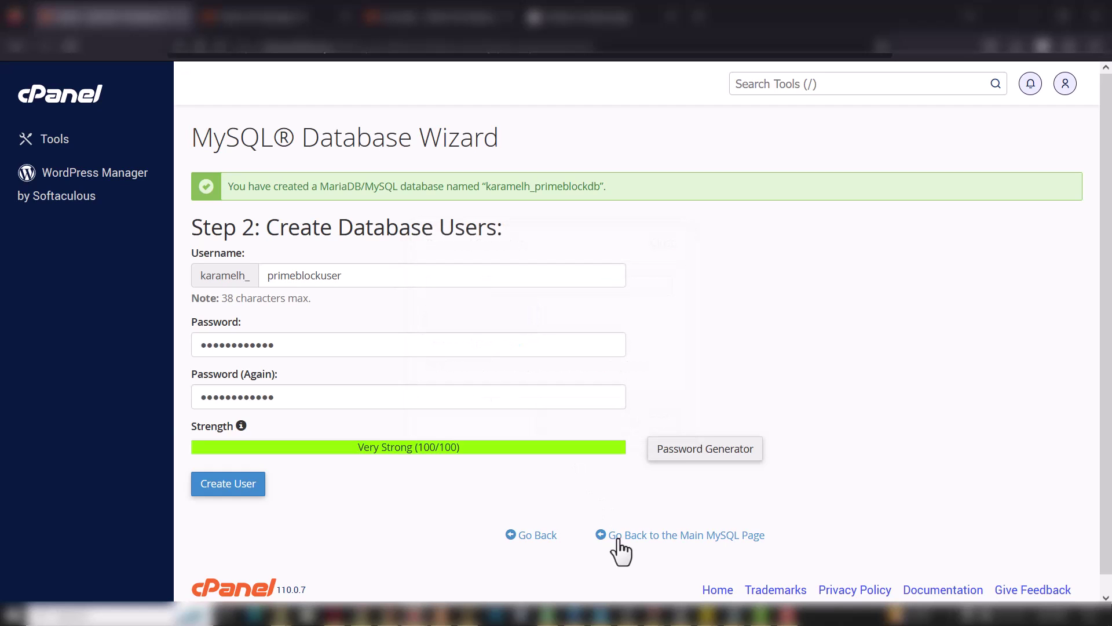
{"action": "mouse_move", "coordinate": [732, 614]}
{"action": "left_click", "coordinate": [809, 531]}
{"action": "key", "text": "ctrl+v"}
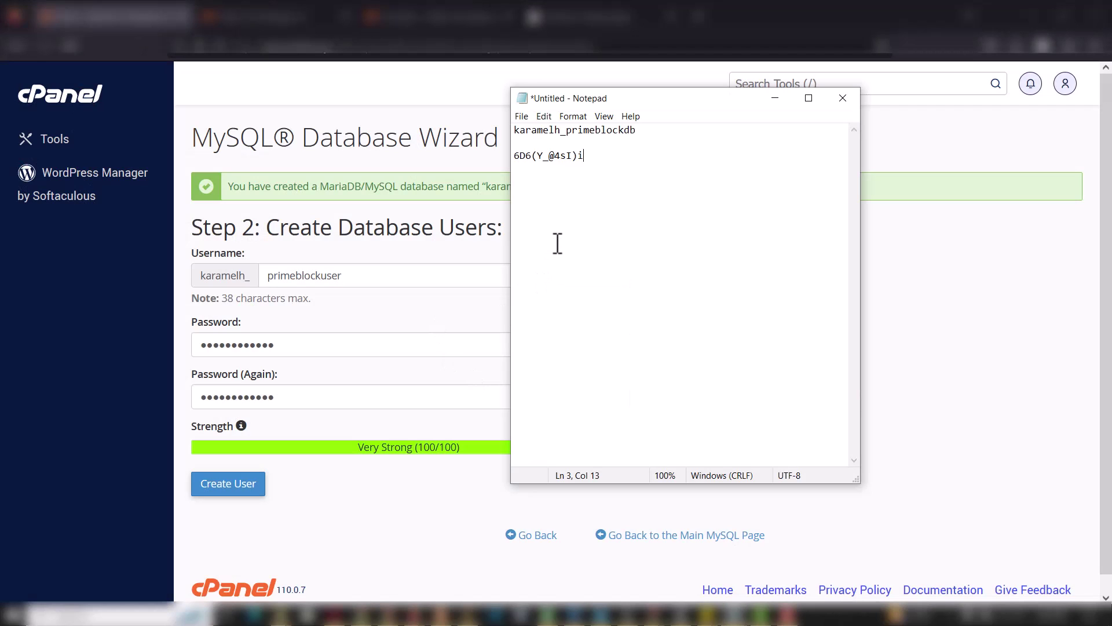
Create the MySQL user karamelh_primeblockuser and select its name for copying.
{"action": "left_click", "coordinate": [246, 449]}
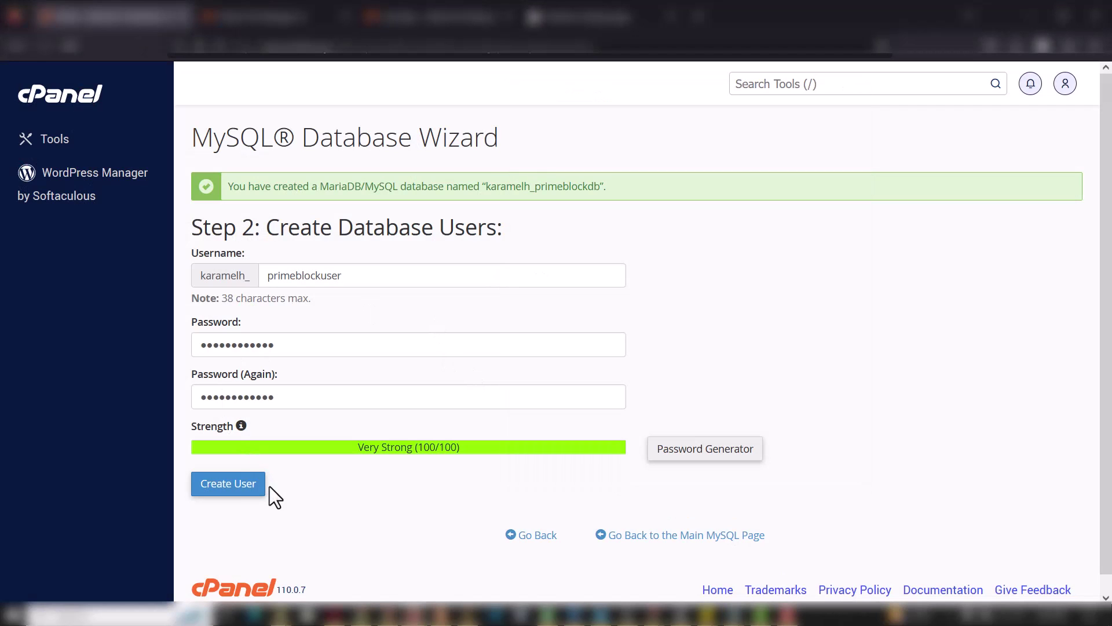
{"action": "left_click", "coordinate": [245, 490]}
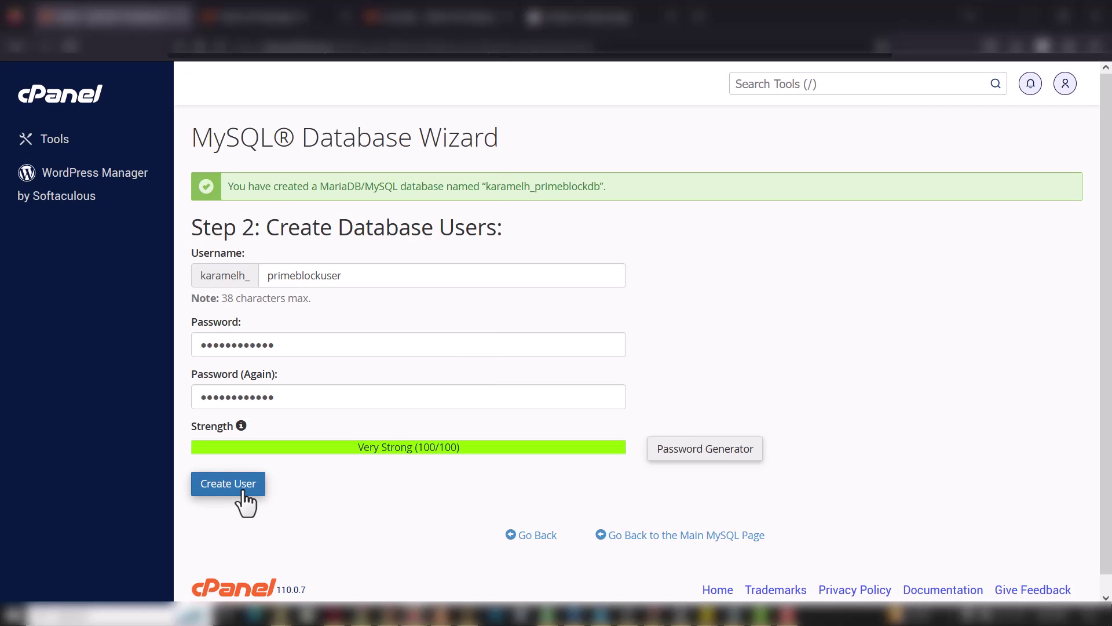
{"action": "left_click", "coordinate": [571, 267]}
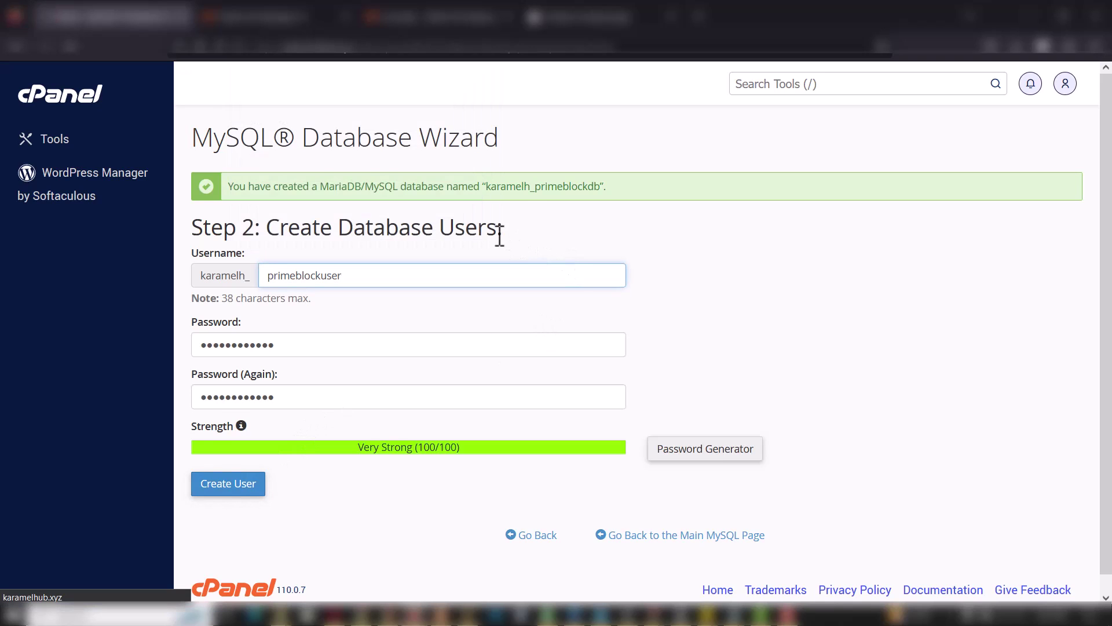
{"action": "key", "text": "Return"}
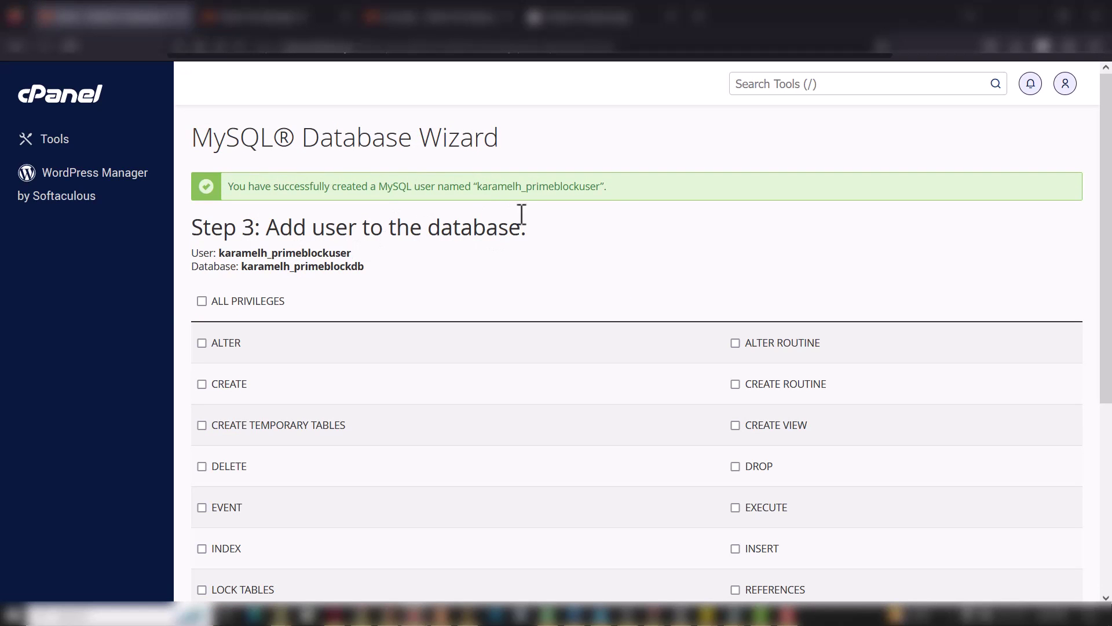
{"action": "double_click", "coordinate": [539, 193]}
{"action": "key", "text": "ctrl+c"}
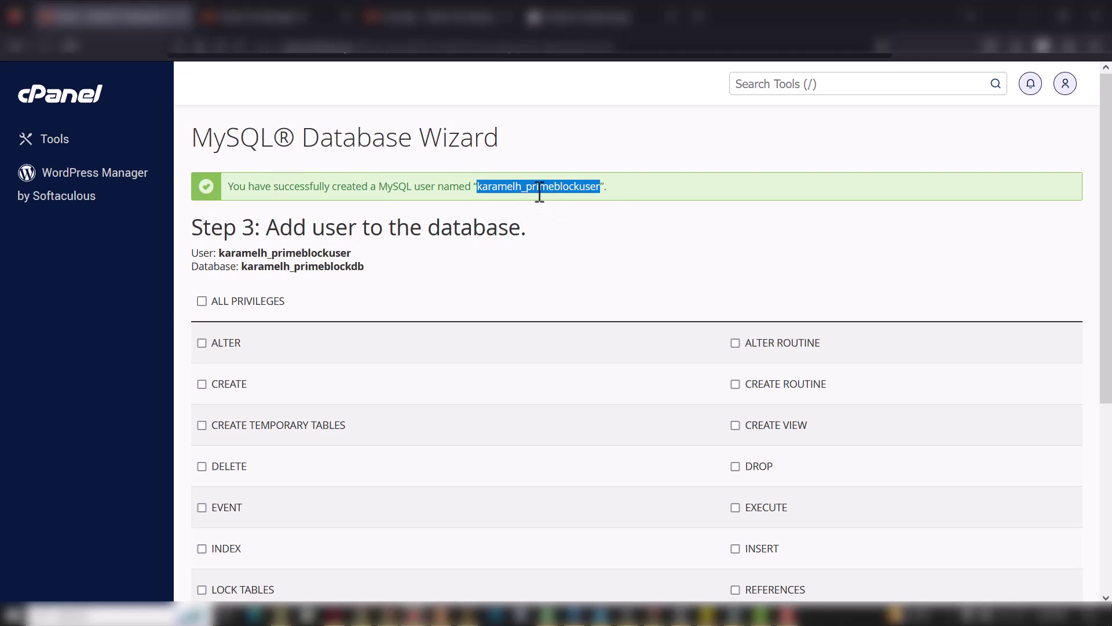
Grant karamelh_primeblockuser ALL PRIVILEGES on karamelh_primeblockdb.
{"action": "left_click", "coordinate": [207, 300]}
{"action": "scroll", "coordinate": [221, 301], "scroll_direction": "down", "scroll_amount": 5}
{"action": "scroll", "coordinate": [222, 288], "scroll_direction": "up", "scroll_amount": 5}
{"action": "left_click", "coordinate": [227, 304]}
{"action": "scroll", "coordinate": [234, 318], "scroll_direction": "down", "scroll_amount": 1}
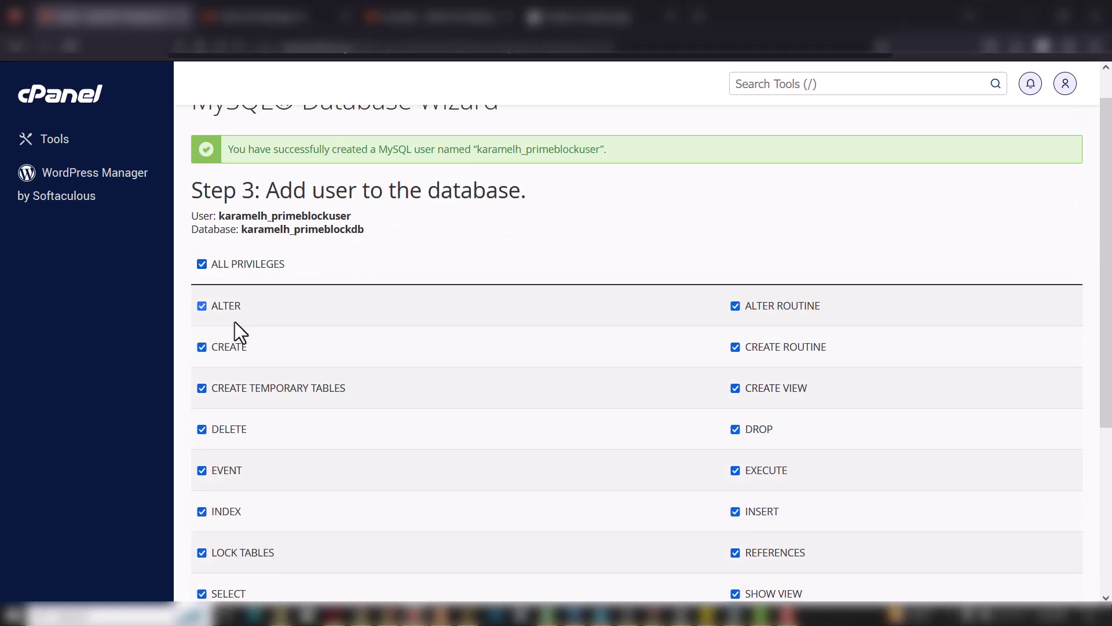
{"action": "scroll", "coordinate": [234, 318], "scroll_direction": "down", "scroll_amount": 4}
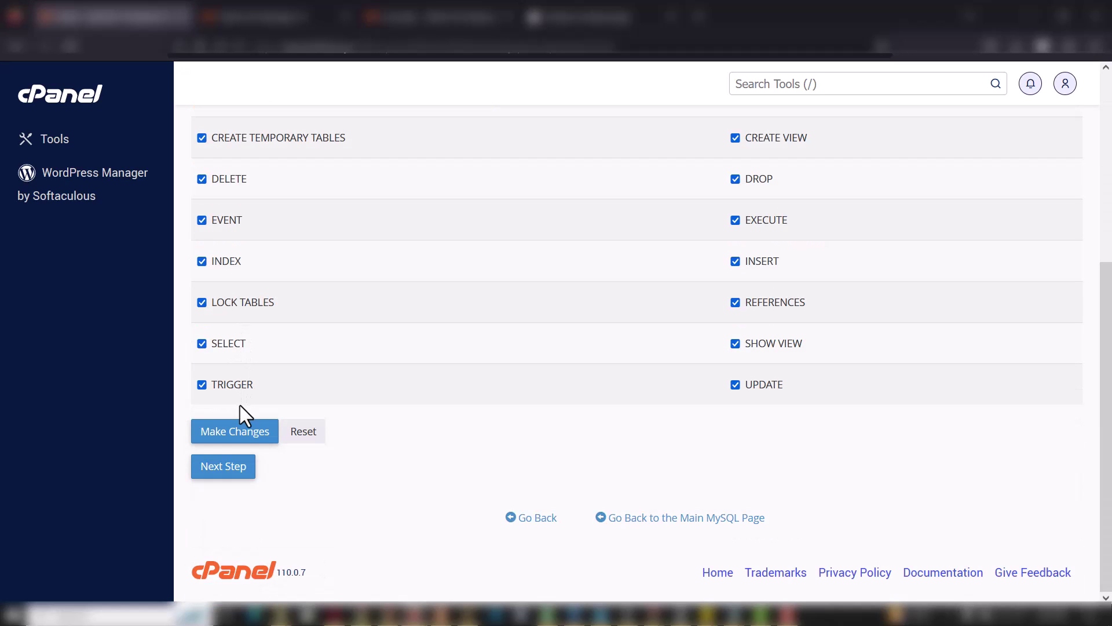
{"action": "left_click", "coordinate": [234, 474]}
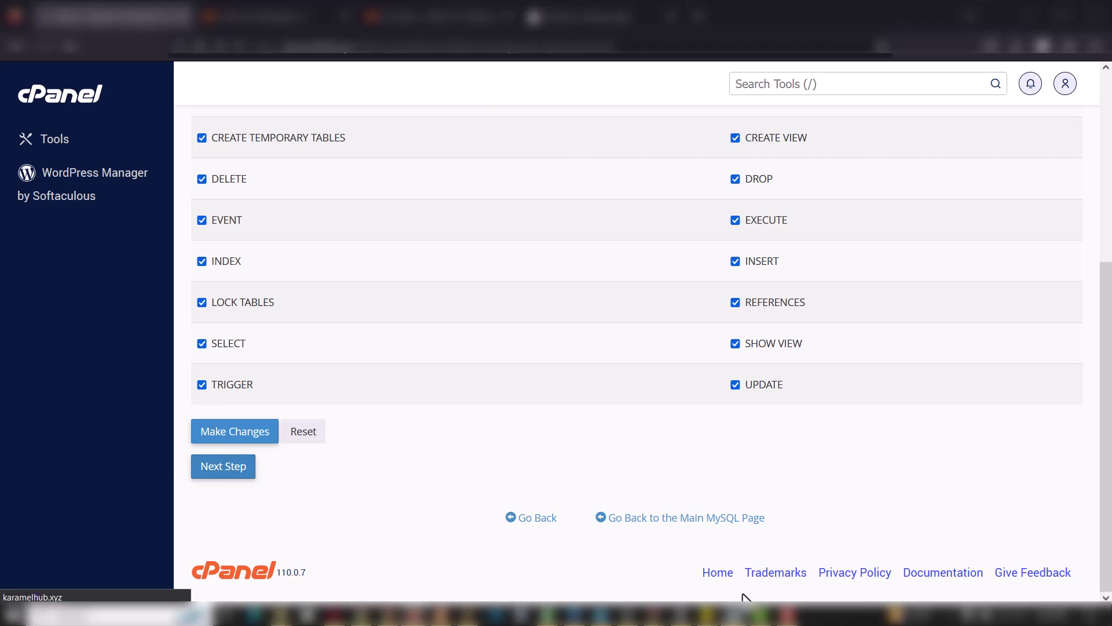
Paste the new username into Notepad below the database name.
{"action": "mouse_move", "coordinate": [724, 613]}
{"action": "left_click", "coordinate": [791, 536]}
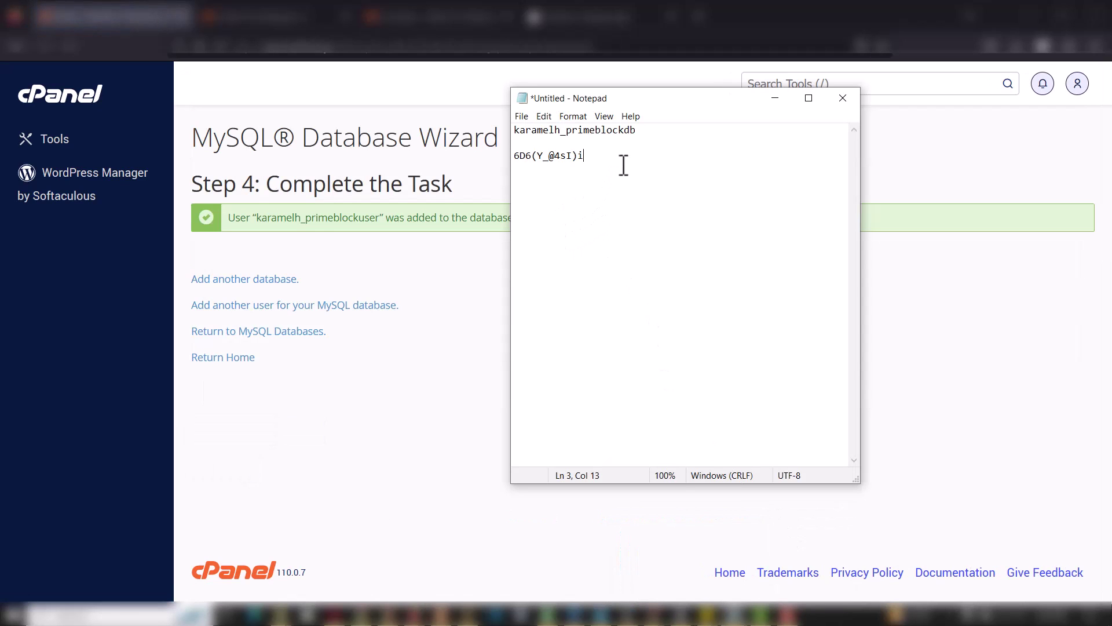
{"action": "left_click", "coordinate": [643, 132]}
{"action": "key", "text": "Return"}
{"action": "key", "text": "Return"}
{"action": "key", "text": "ctrl+v"}
{"action": "left_click", "coordinate": [408, 313]}
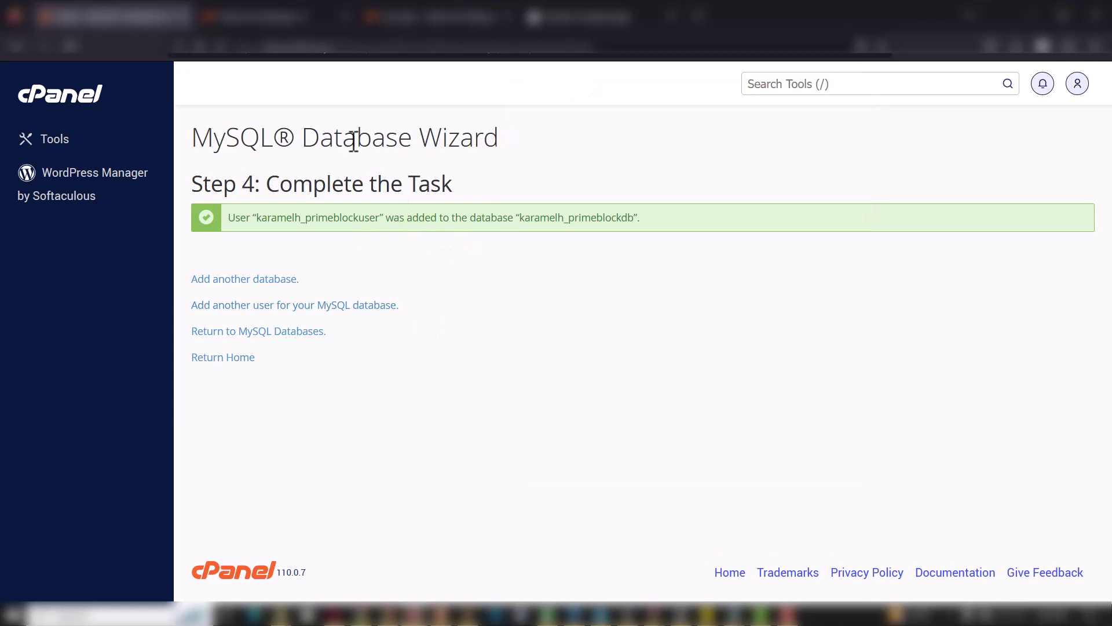
{"action": "left_click", "coordinate": [284, 18]}
{"action": "right_click", "coordinate": [338, 362]}
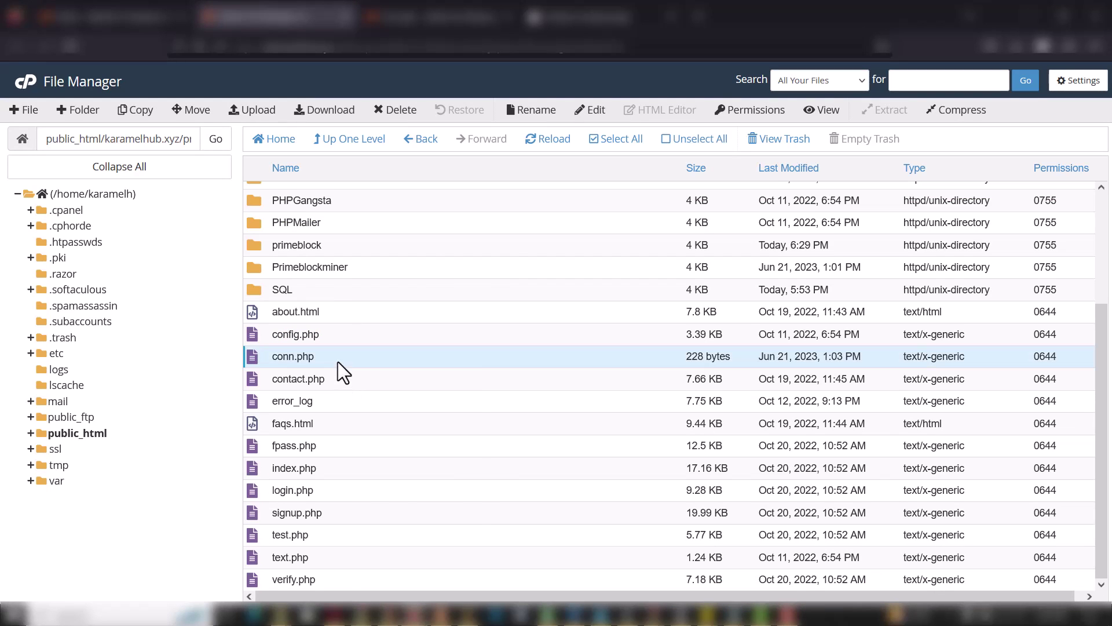
{"action": "left_click", "coordinate": [397, 419]}
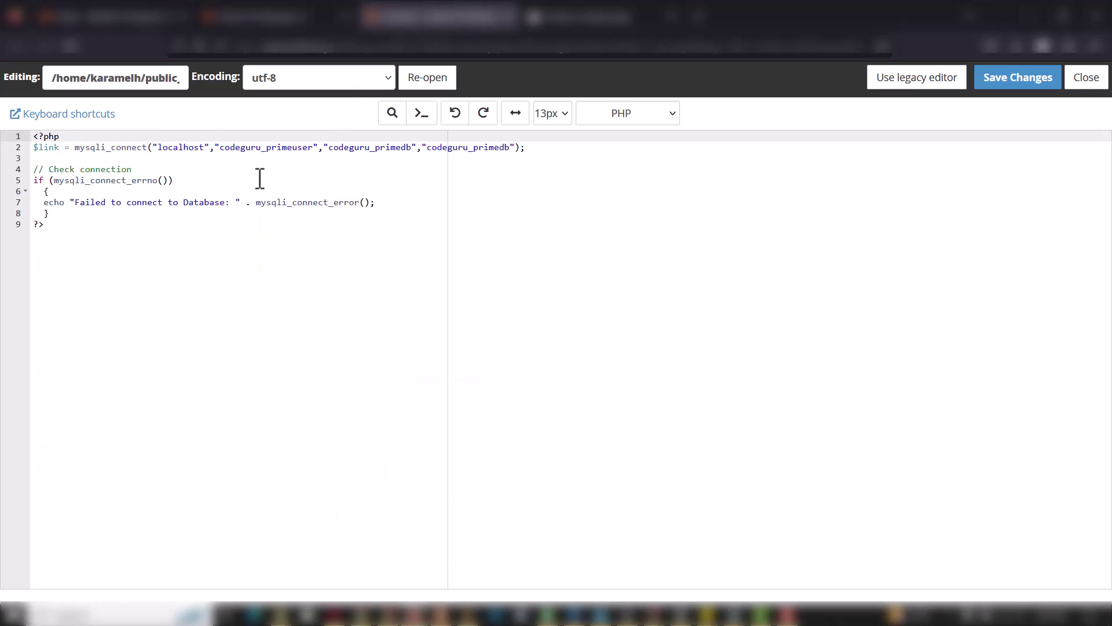
{"action": "double_click", "coordinate": [261, 148]}
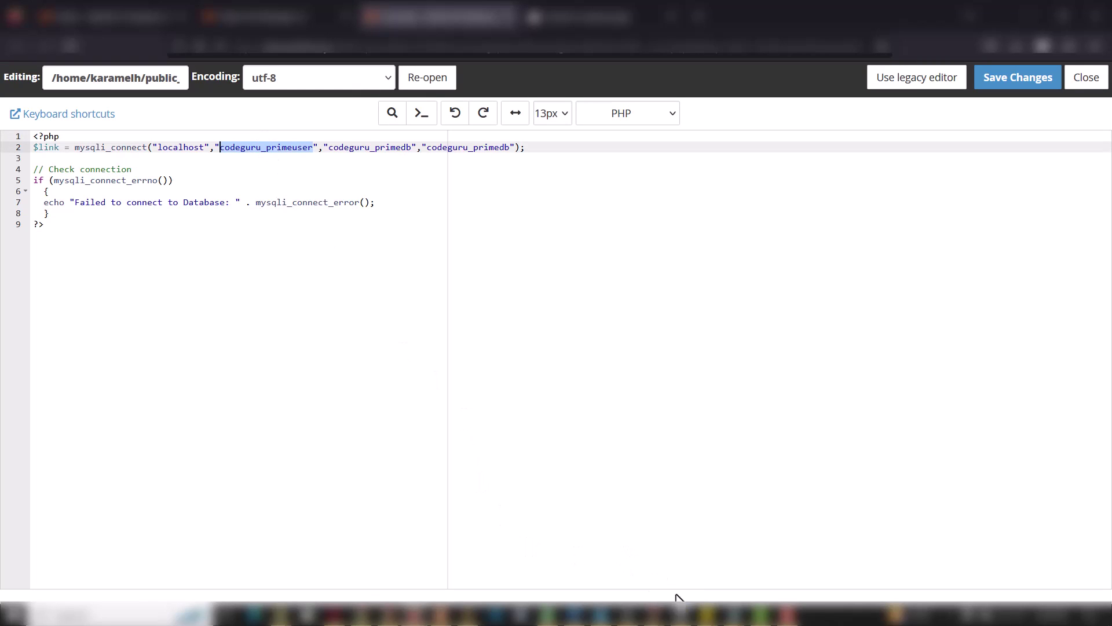
{"action": "mouse_move", "coordinate": [733, 614]}
{"action": "left_click", "coordinate": [809, 538]}
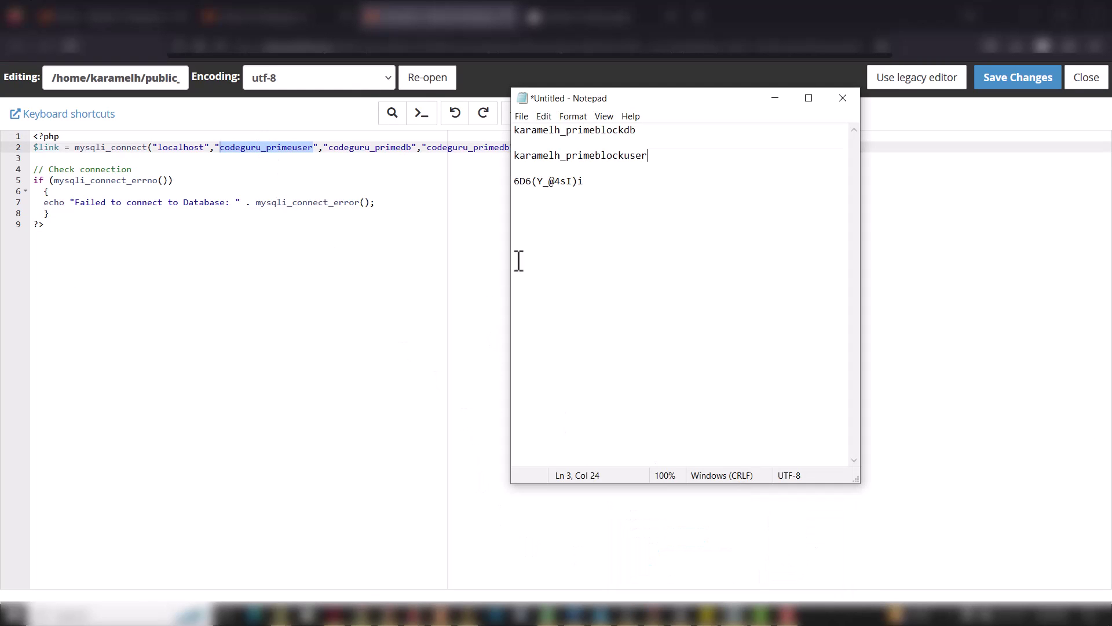
{"action": "double_click", "coordinate": [565, 156]}
{"action": "key", "text": "ctrl+c"}
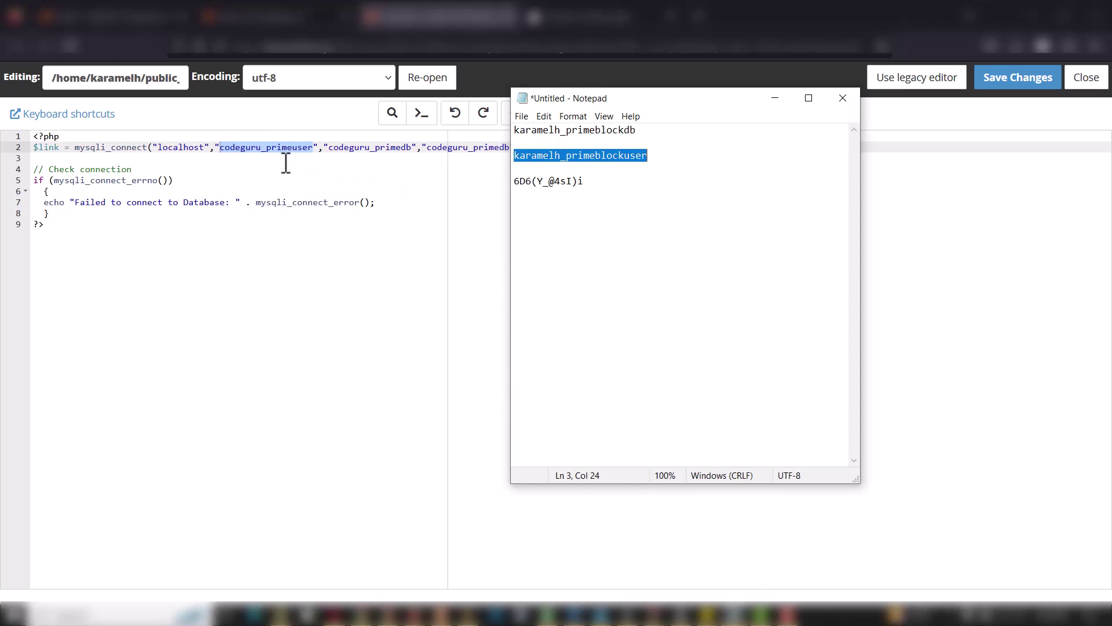
{"action": "key", "text": "alt+Tab"}
{"action": "key", "text": "ctrl+v"}
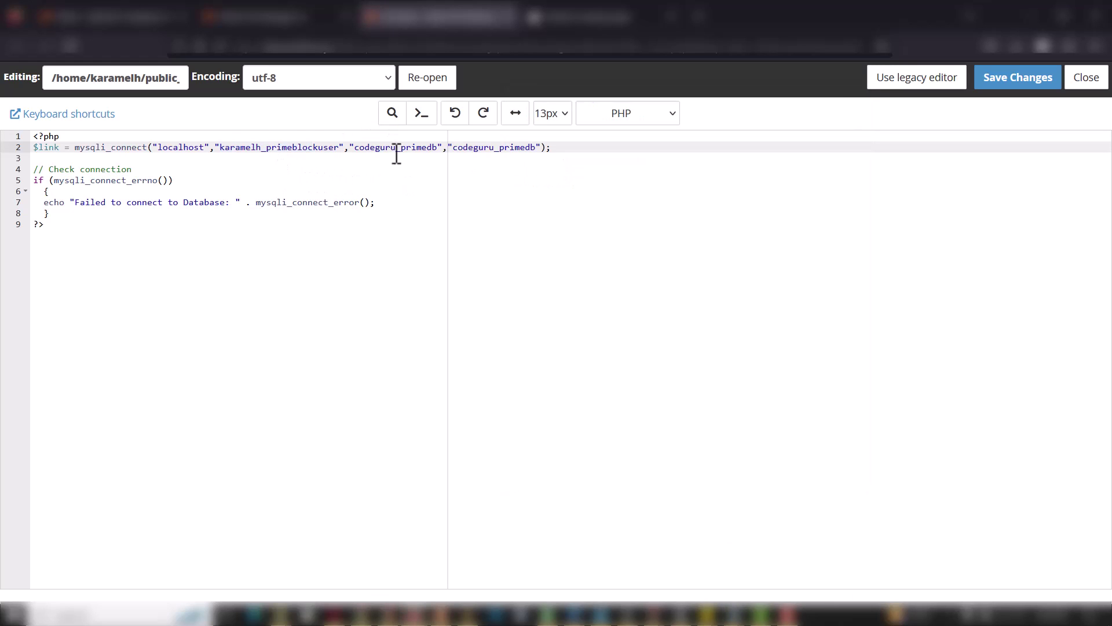
Replace the old password in the mysqli_connect line with the new user's password.
{"action": "mouse_move", "coordinate": [736, 614]}
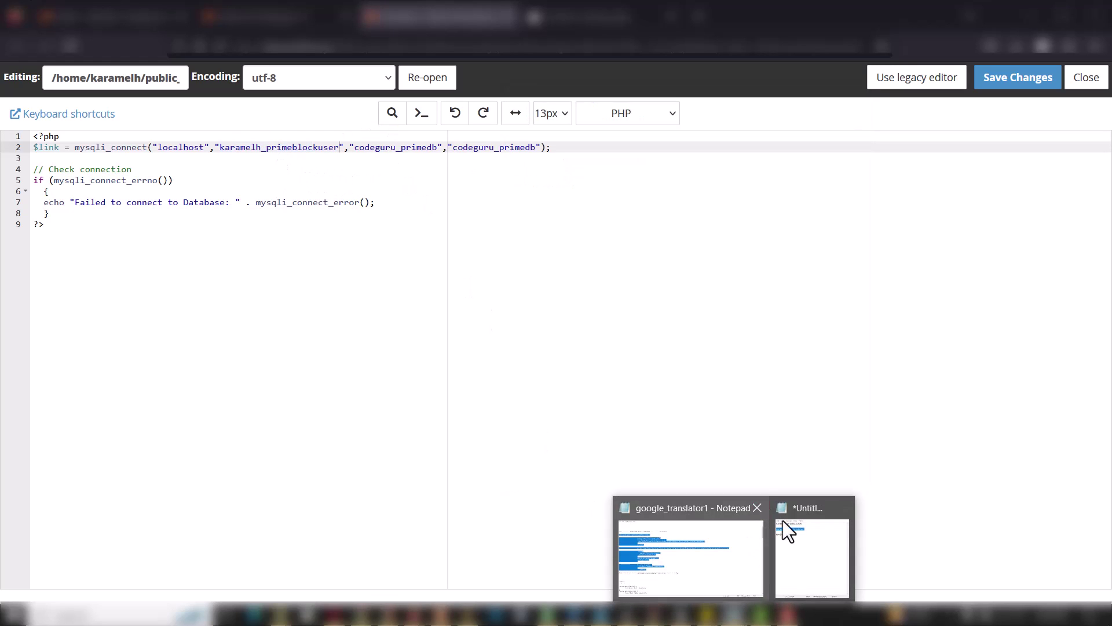
{"action": "left_click", "coordinate": [777, 520]}
{"action": "left_click_drag", "start_coordinate": [588, 183], "coordinate": [512, 187]}
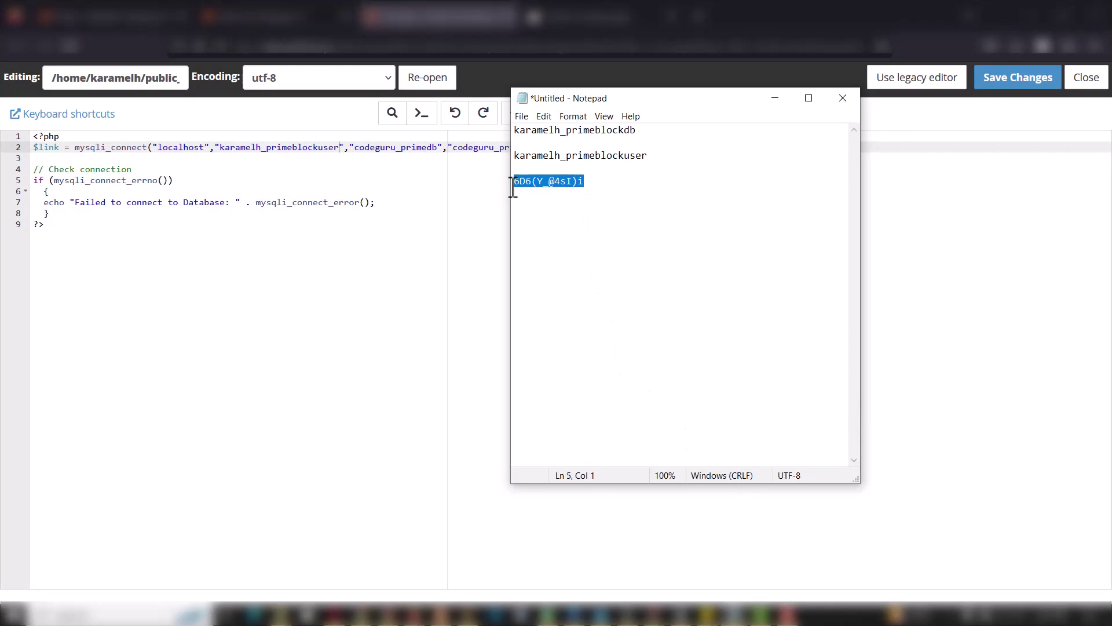
{"action": "key", "text": "ctrl+c"}
{"action": "double_click", "coordinate": [417, 148]}
{"action": "key", "text": "ctrl+v"}
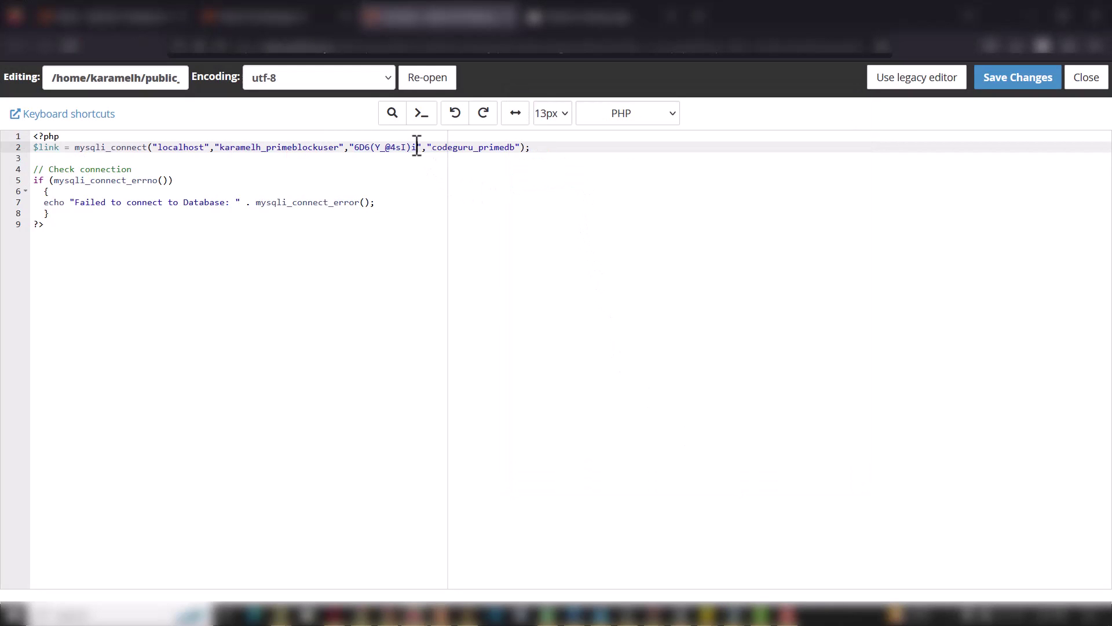
Replace codeguru_primedb with karamelh_primeblockdb and save conn.php.
{"action": "mouse_move", "coordinate": [727, 614]}
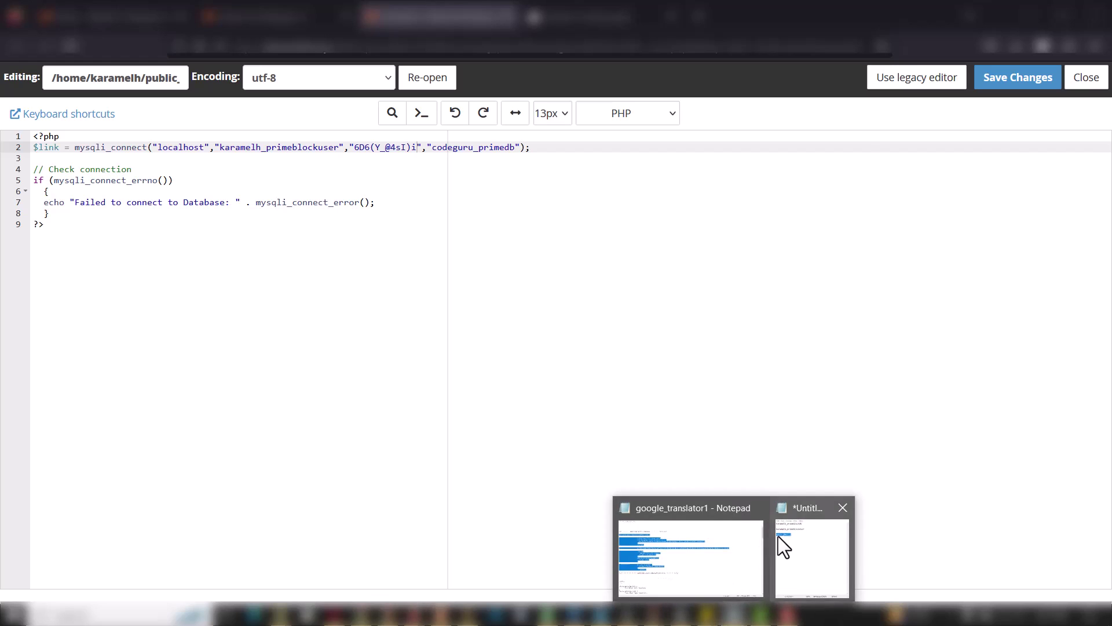
{"action": "left_click", "coordinate": [778, 537]}
{"action": "double_click", "coordinate": [551, 128]}
{"action": "key", "text": "ctrl+c"}
{"action": "double_click", "coordinate": [460, 145]}
{"action": "key", "text": "ctrl+v"}
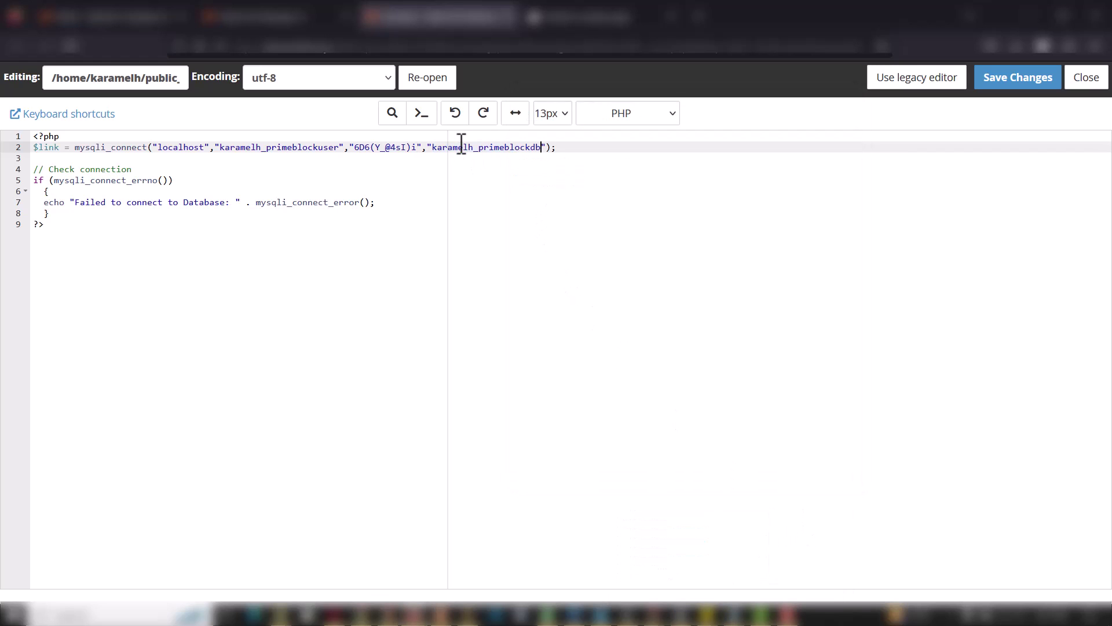
{"action": "left_click", "coordinate": [1011, 82]}
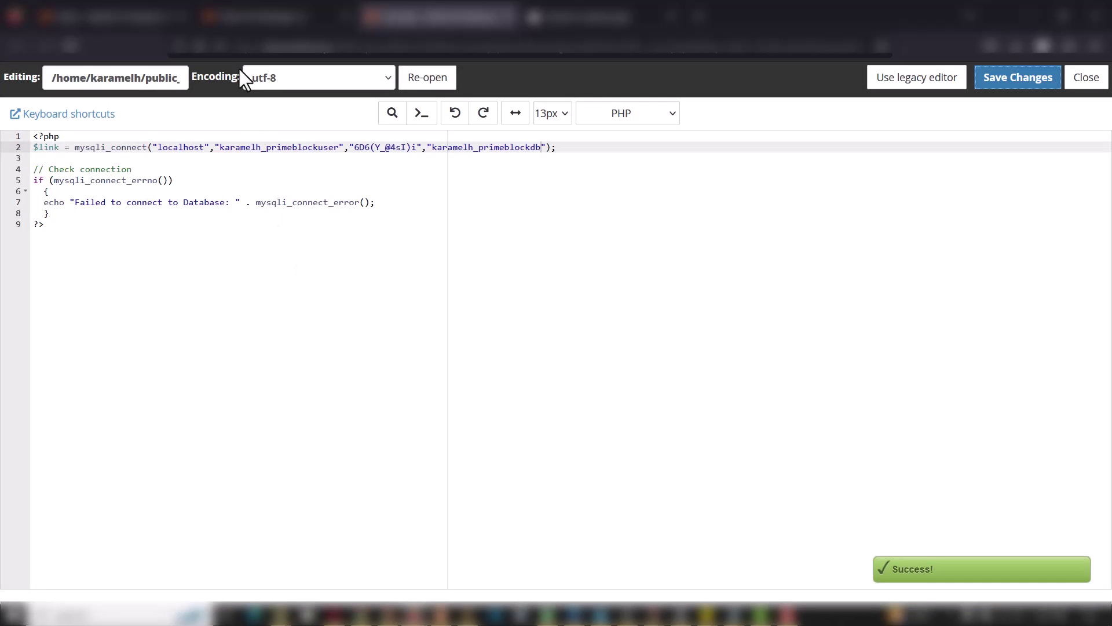
{"action": "left_click", "coordinate": [163, 16]}
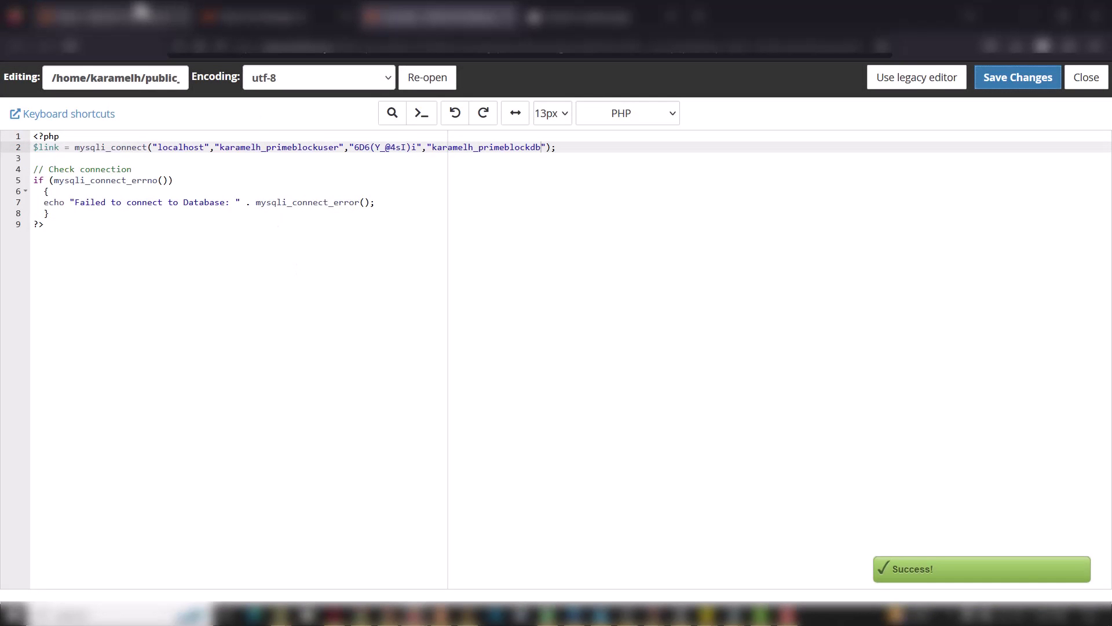
{"action": "left_click", "coordinate": [788, 84]}
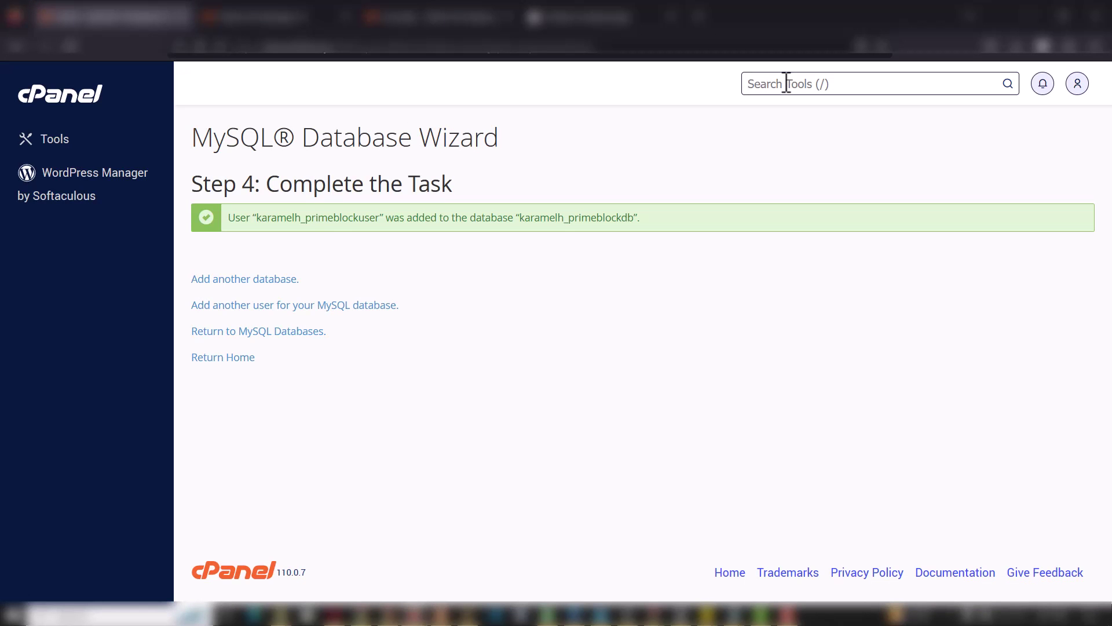
Open phpMyAdmin via a 'php' tool search and reach the Import page for karamelh_primeblockdb.
{"action": "type", "text": "php"}
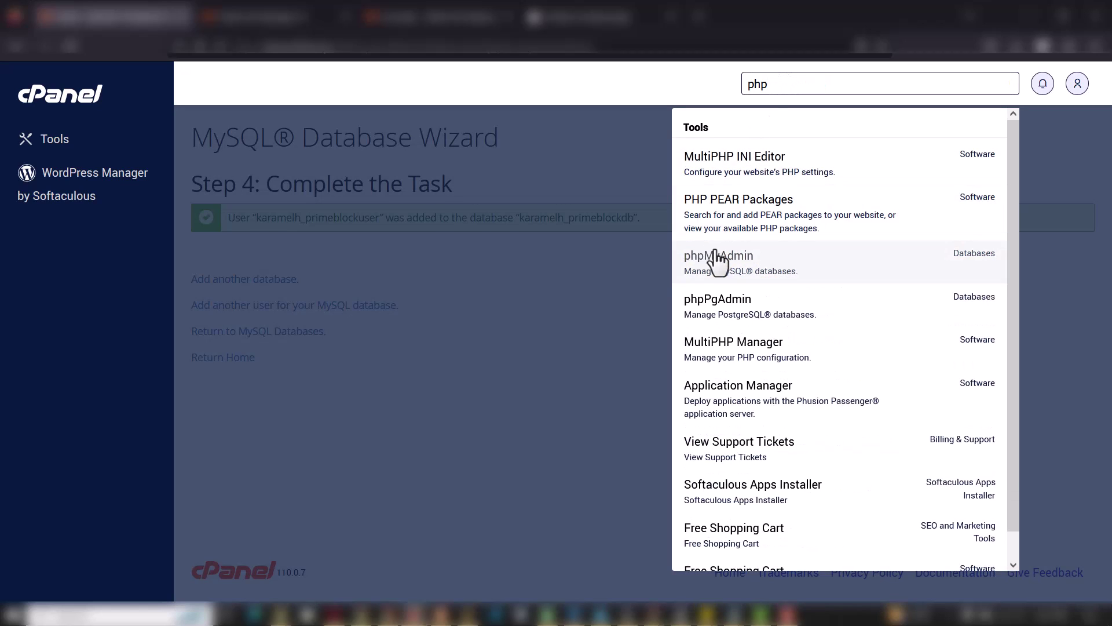
{"action": "left_click", "coordinate": [716, 256]}
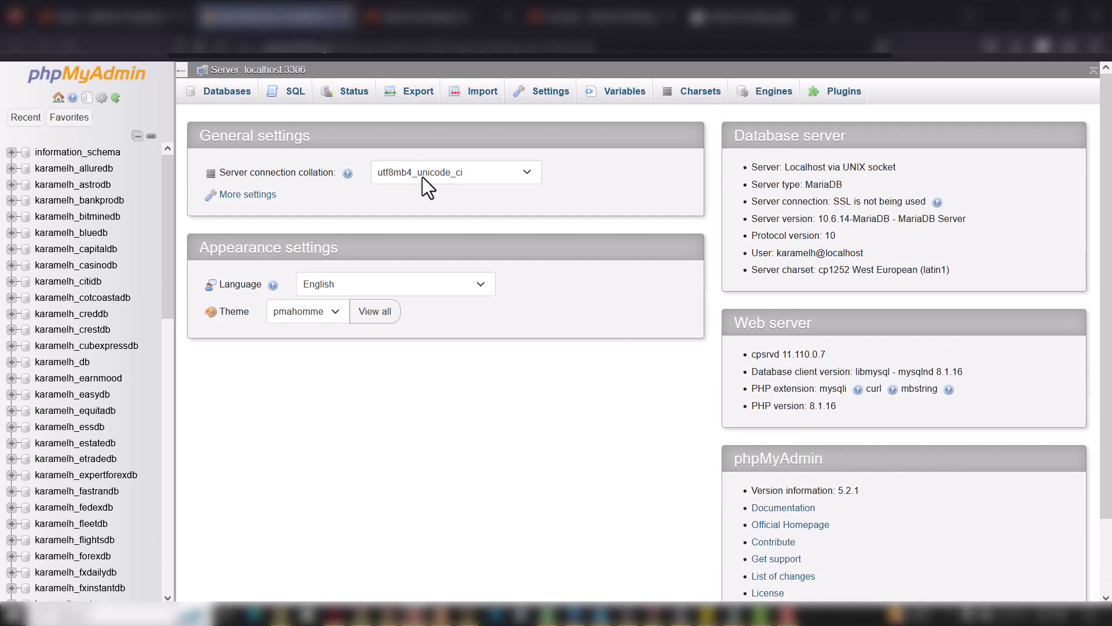
{"action": "scroll", "coordinate": [76, 197], "scroll_direction": "down", "scroll_amount": 10}
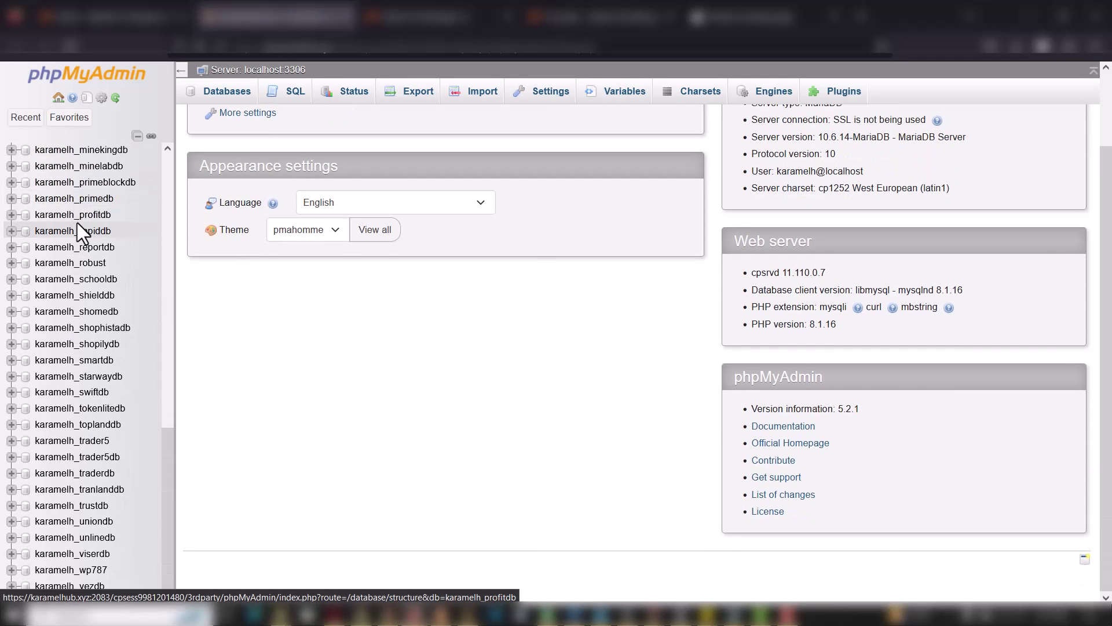
{"action": "scroll", "coordinate": [87, 283], "scroll_direction": "down", "scroll_amount": 15}
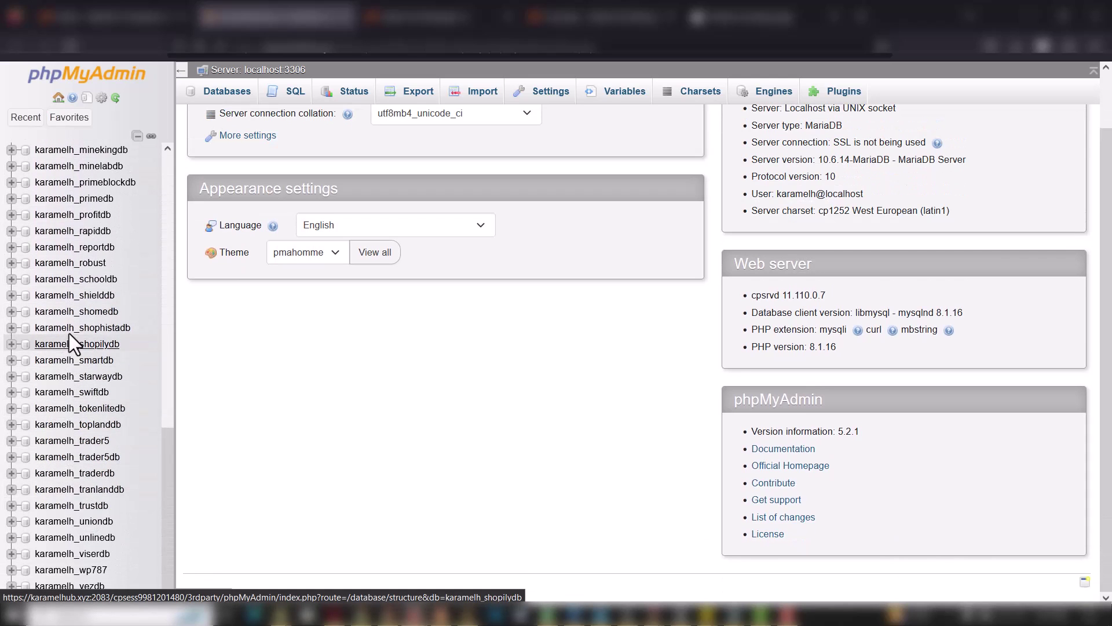
{"action": "left_click", "coordinate": [108, 183]}
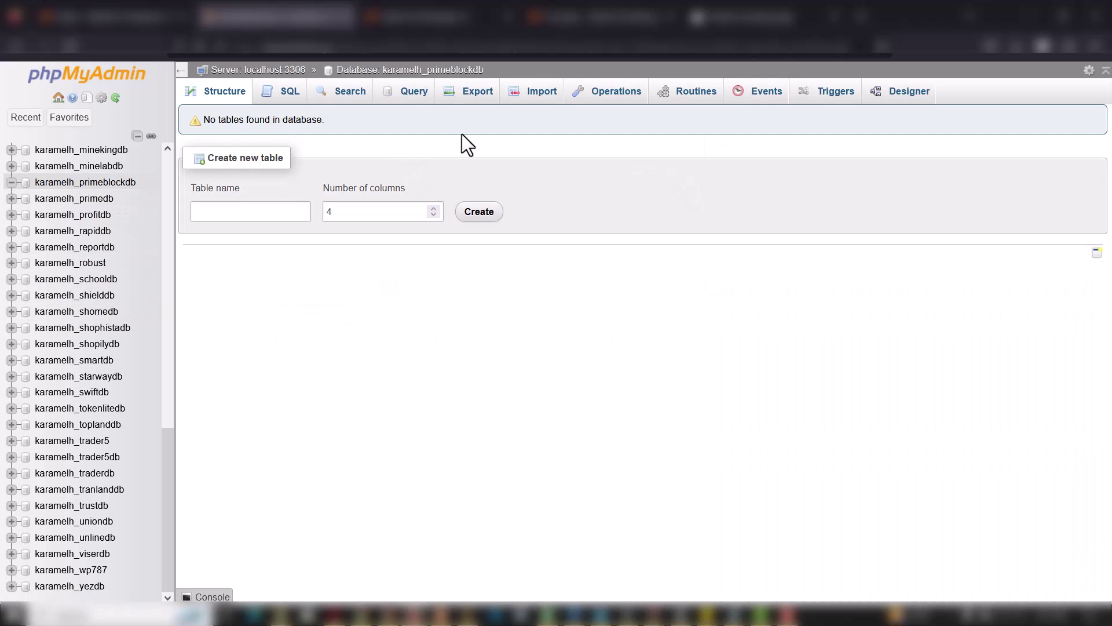
{"action": "left_click", "coordinate": [543, 99]}
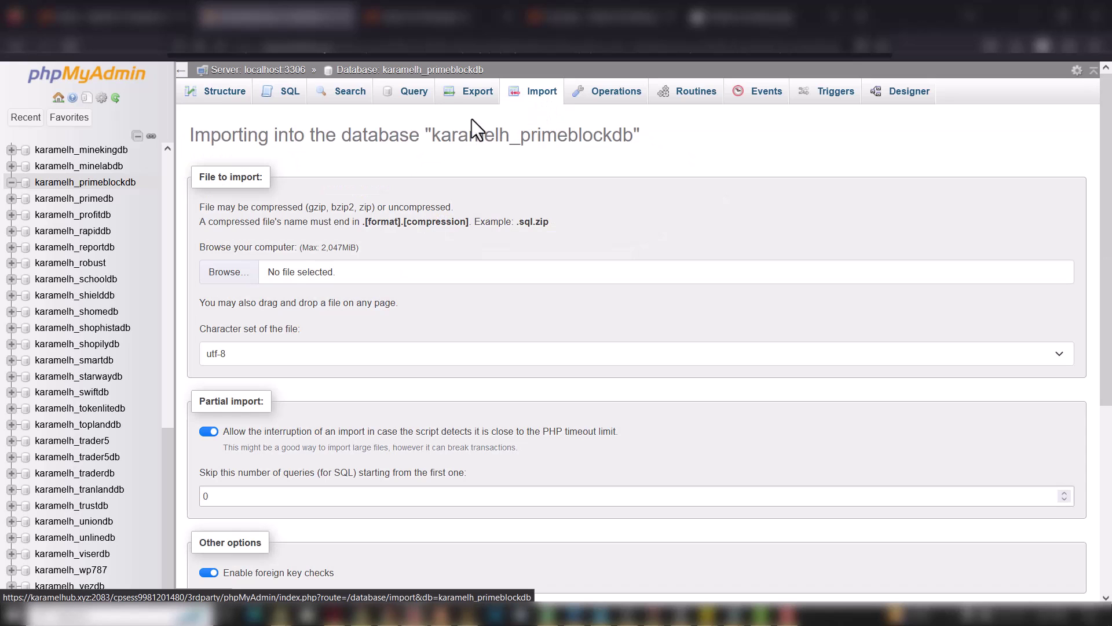
{"action": "left_click", "coordinate": [433, 23]}
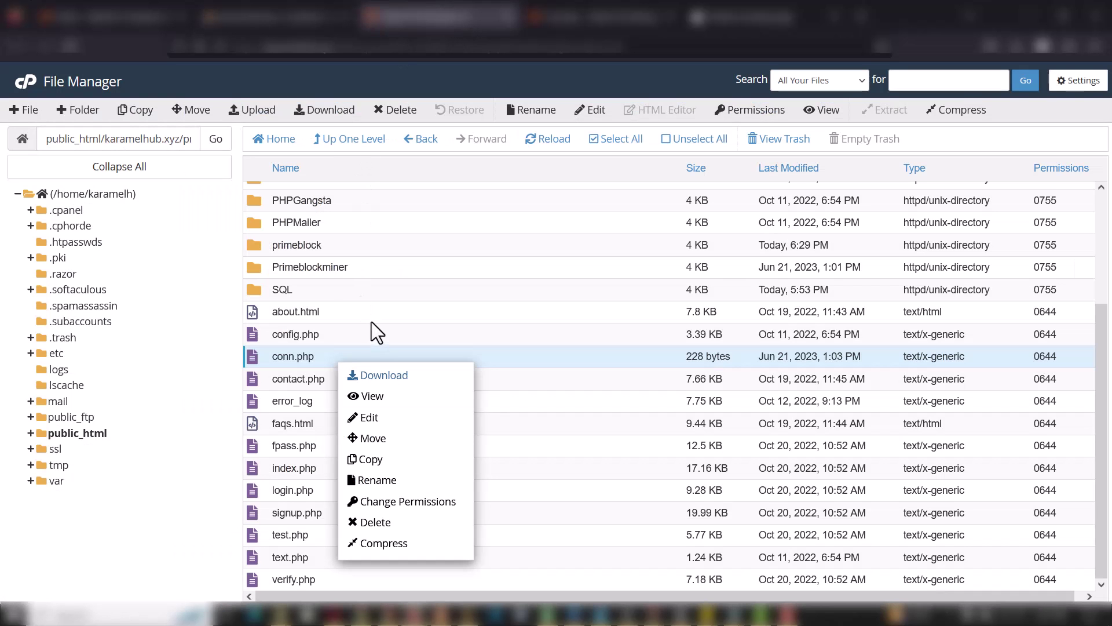
Download database.sql from the site's SQL folder in File Manager.
{"action": "double_click", "coordinate": [318, 290]}
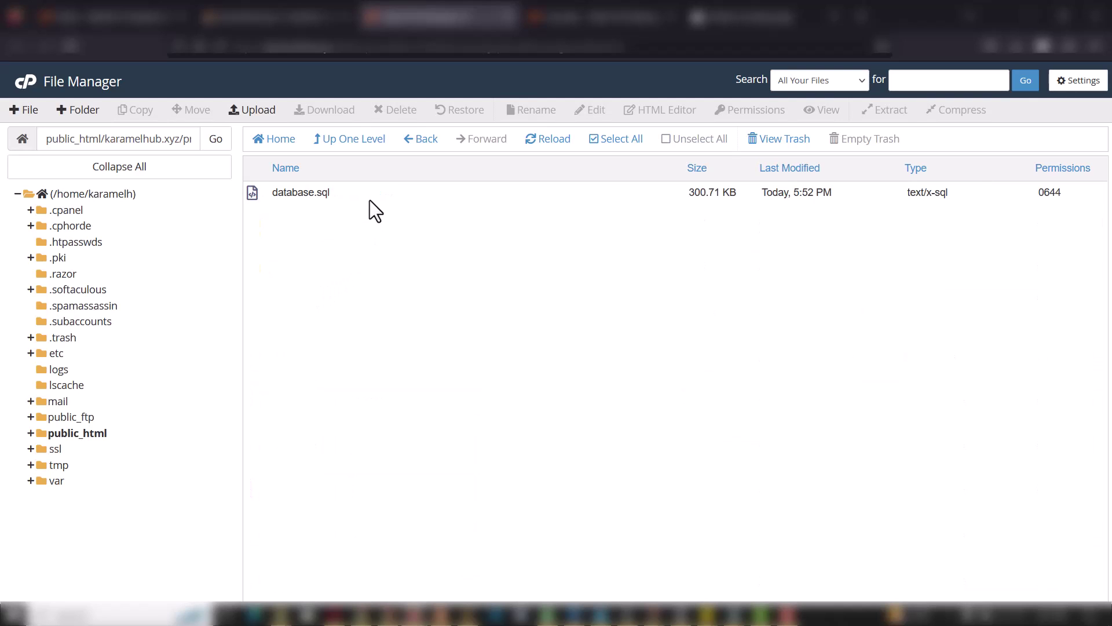
{"action": "left_click", "coordinate": [369, 200]}
{"action": "right_click", "coordinate": [370, 200]}
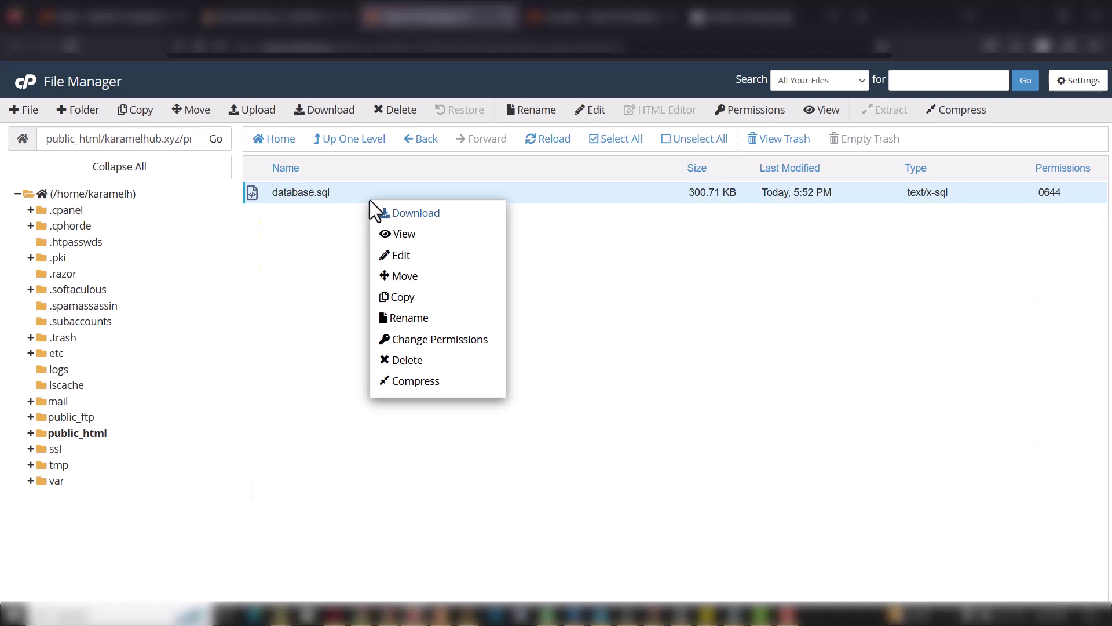
{"action": "left_click", "coordinate": [405, 214]}
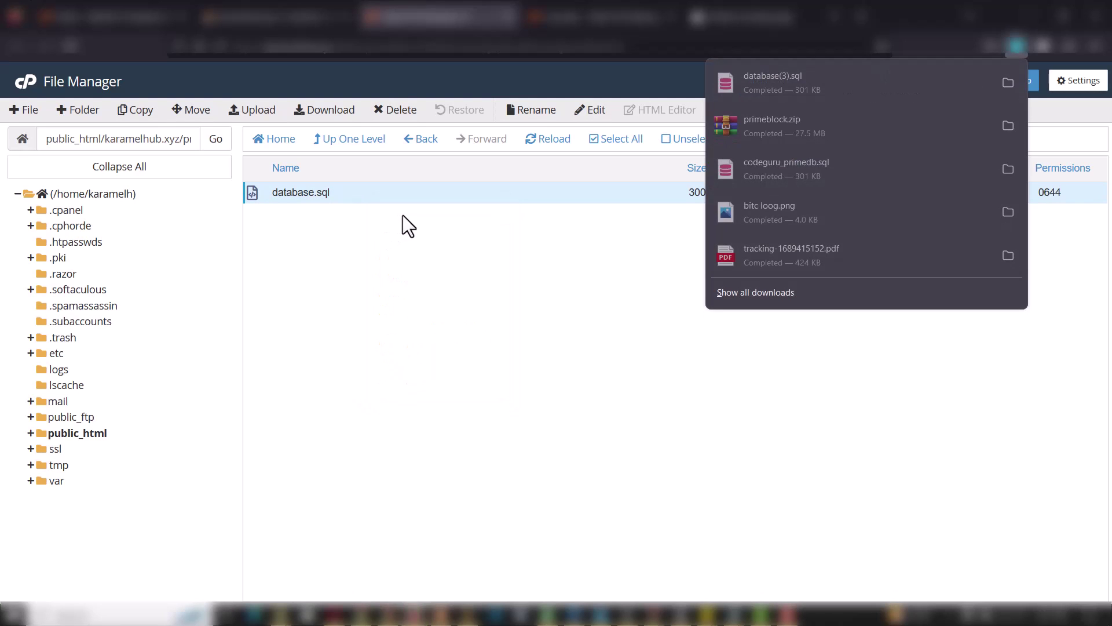
{"action": "left_click", "coordinate": [275, 16]}
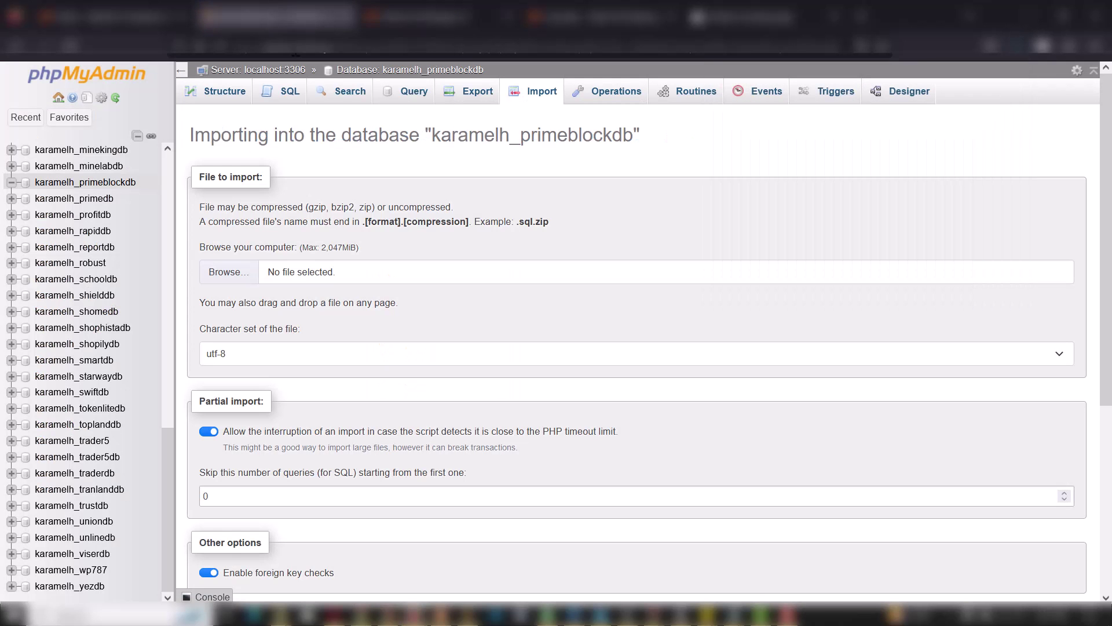
Import database(3).sql from Downloads into karamelh_primeblockdb, then reopen the database to view its tables.
{"action": "left_click", "coordinate": [266, 270]}
{"action": "left_click", "coordinate": [332, 228]}
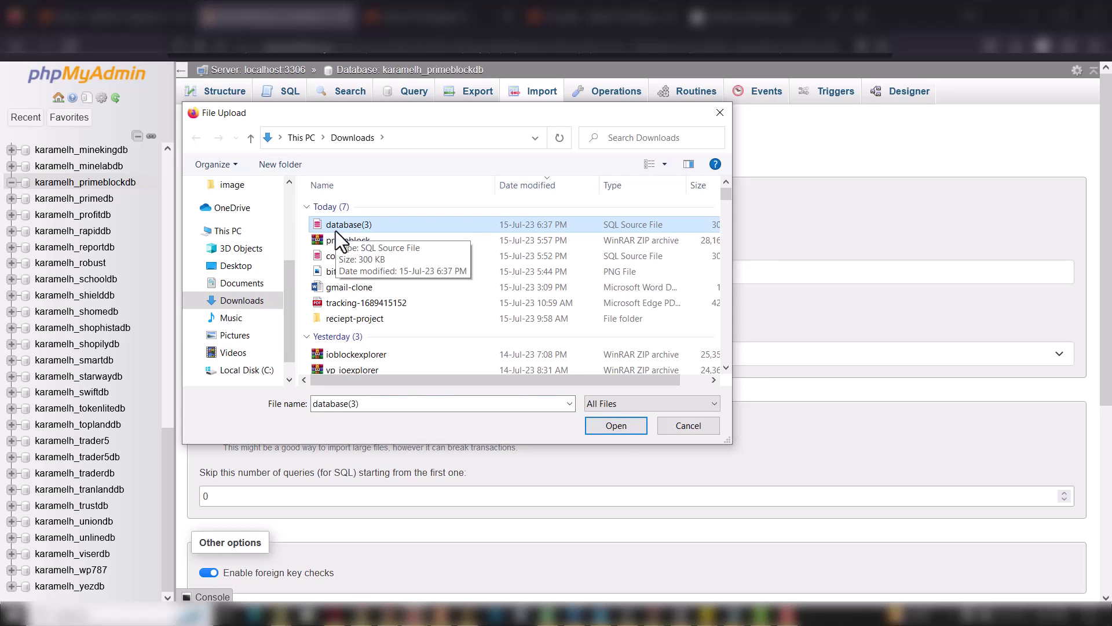
{"action": "left_click", "coordinate": [610, 426]}
{"action": "scroll", "coordinate": [267, 417], "scroll_direction": "down", "scroll_amount": 5}
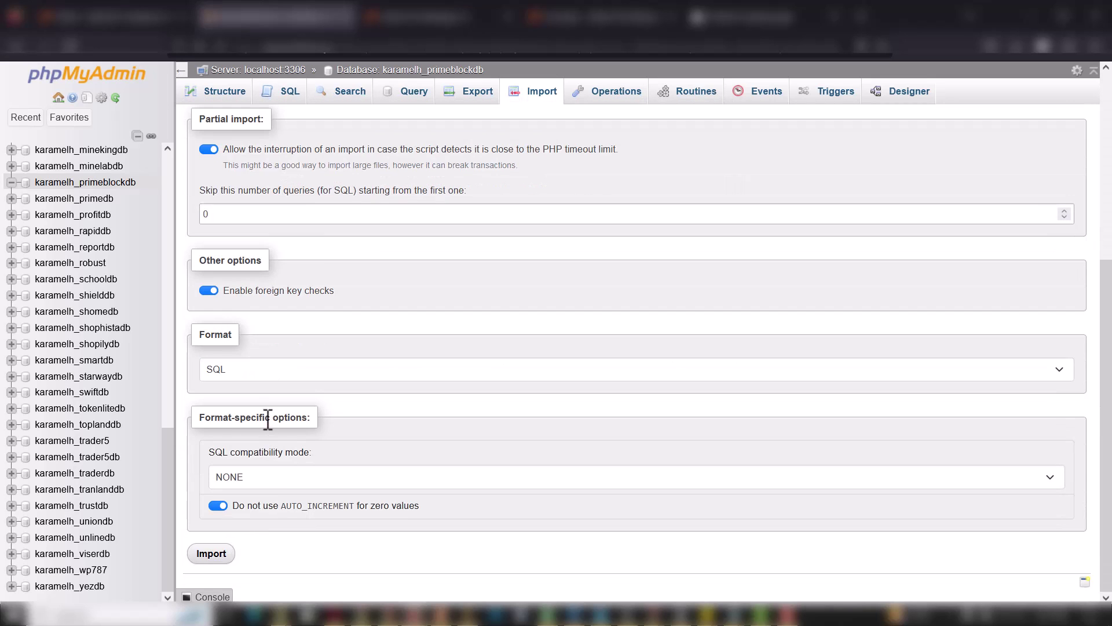
{"action": "left_click", "coordinate": [224, 556]}
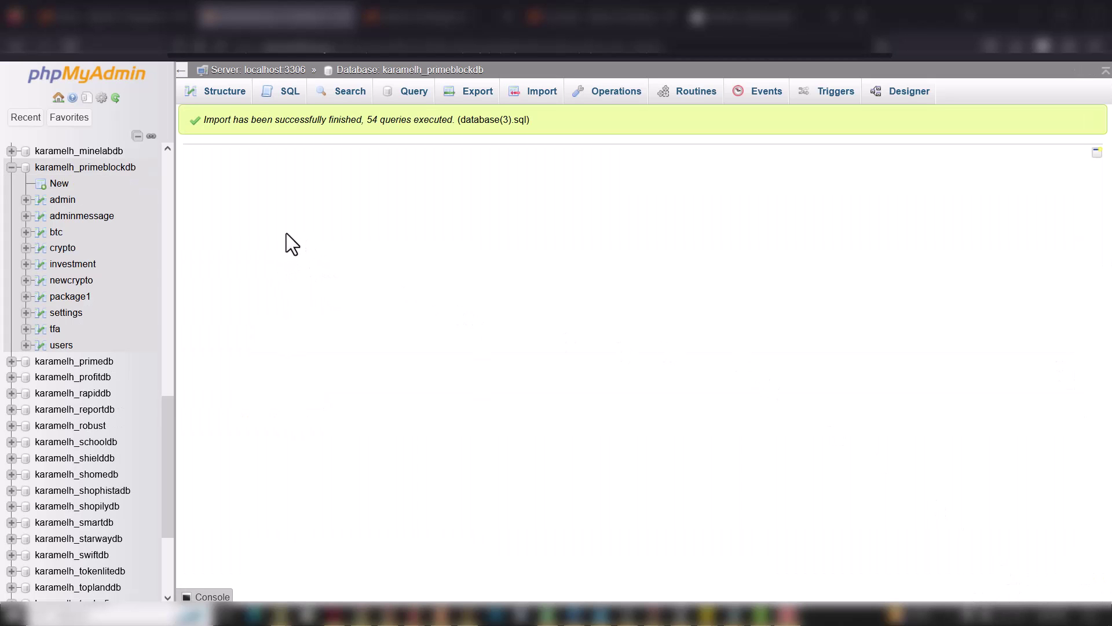
{"action": "left_click", "coordinate": [115, 173]}
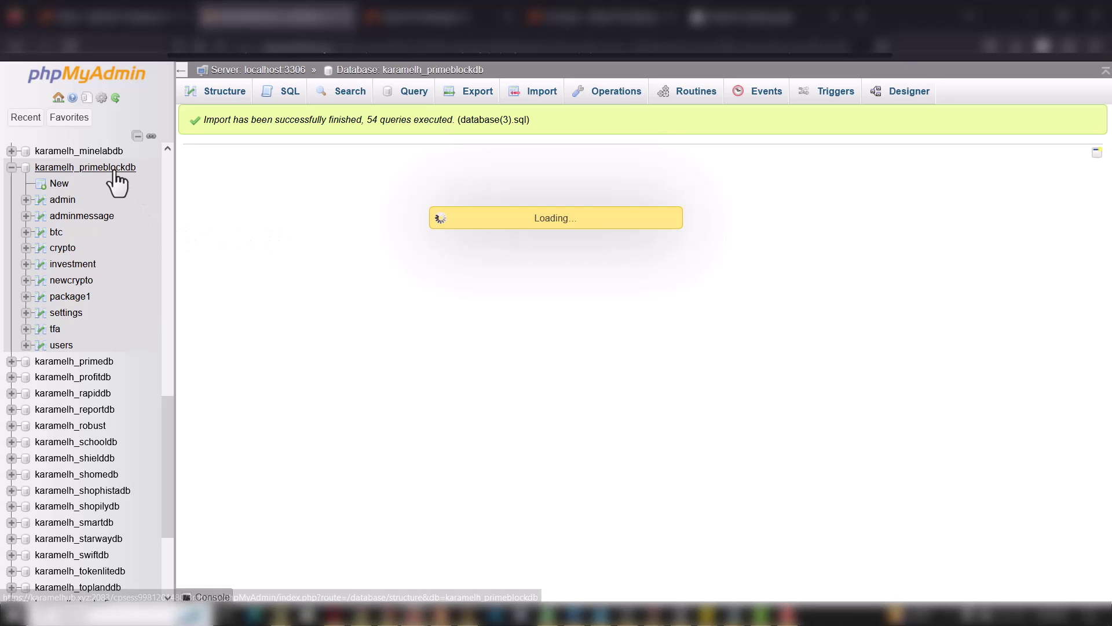
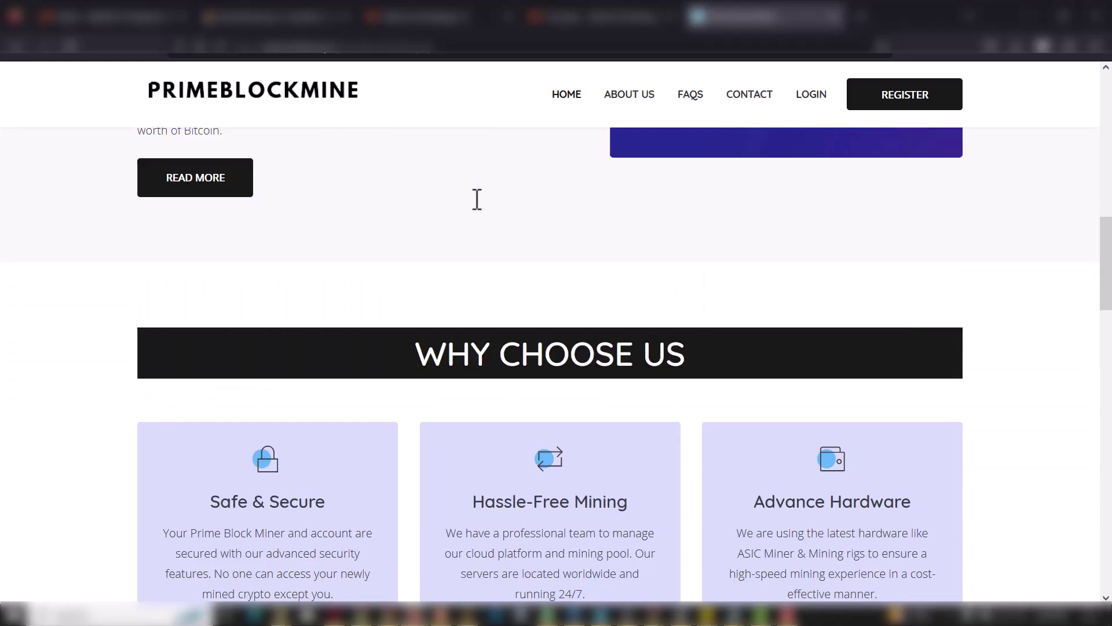
Start editing the PrimeBlockMine page's web address toward the karamelhub.xyz/primeblock/ admin path.
{"action": "left_click", "coordinate": [500, 51]}
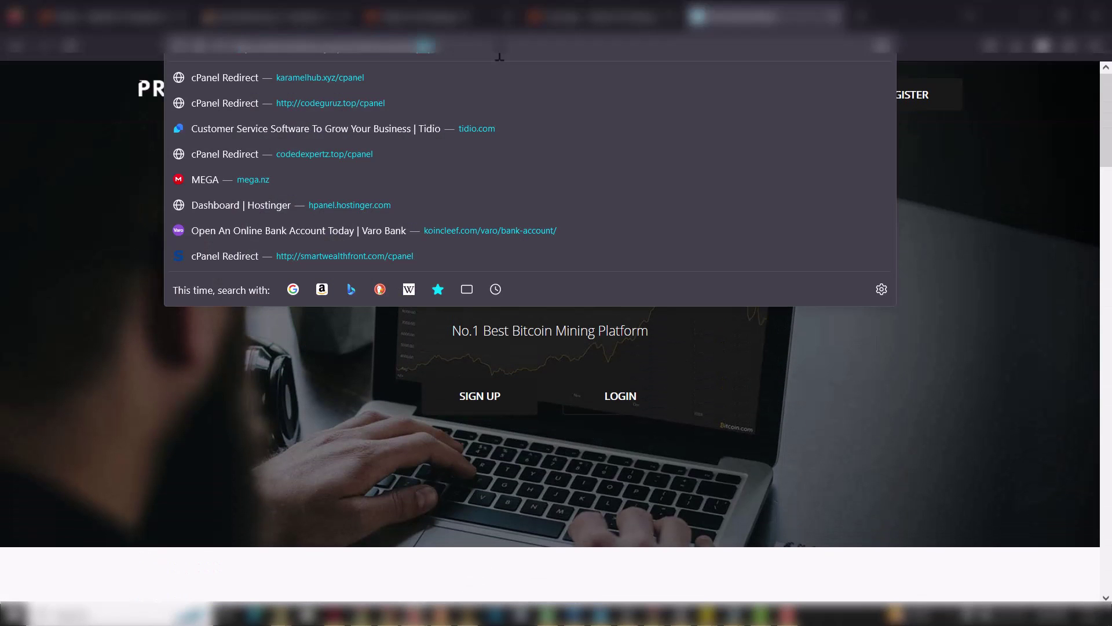
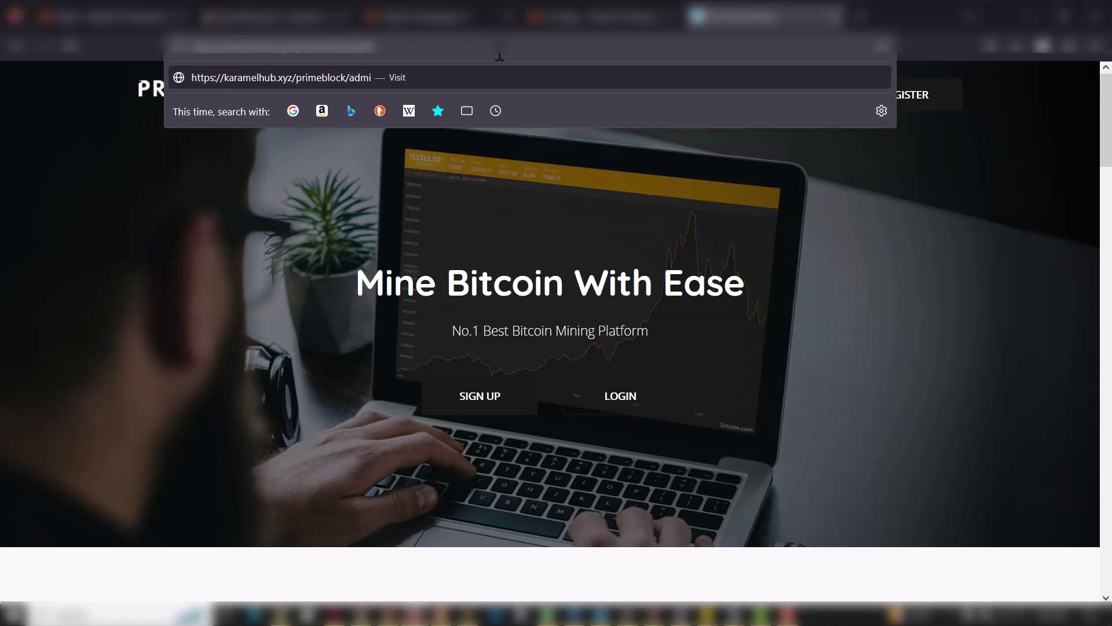
Complete the address with 'admin' to load the PrimeBlock Admin Panel login page.
{"action": "type", "text": "n"}
{"action": "key", "text": "Return"}
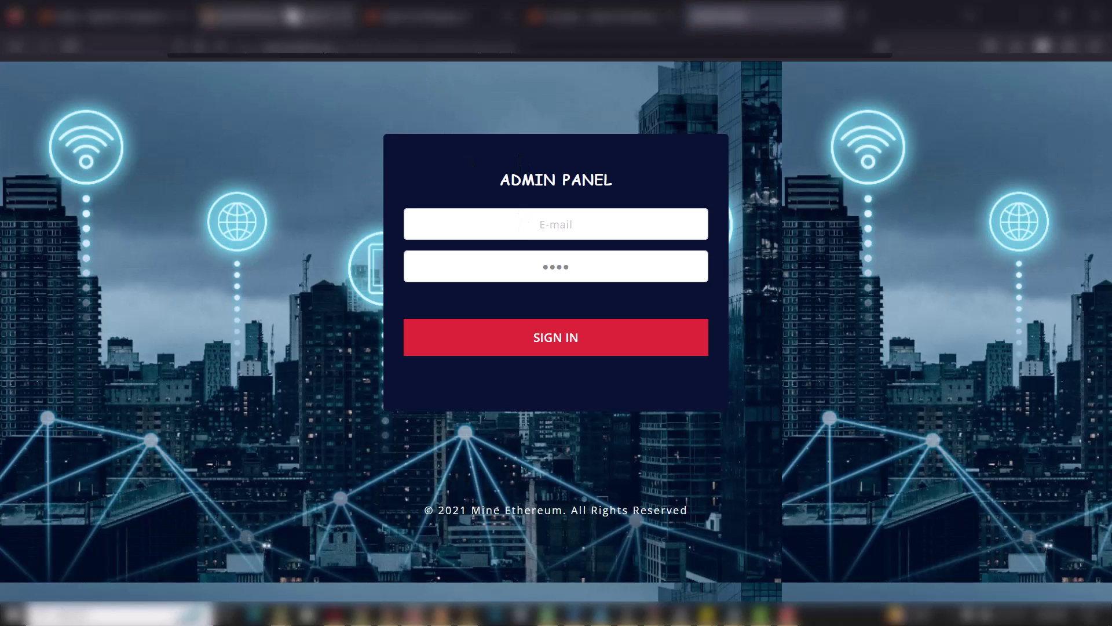
In the phpMyAdmin tab, browse the admin table of karamelh_primeblockdb to view its row.
{"action": "left_click", "coordinate": [278, 16]}
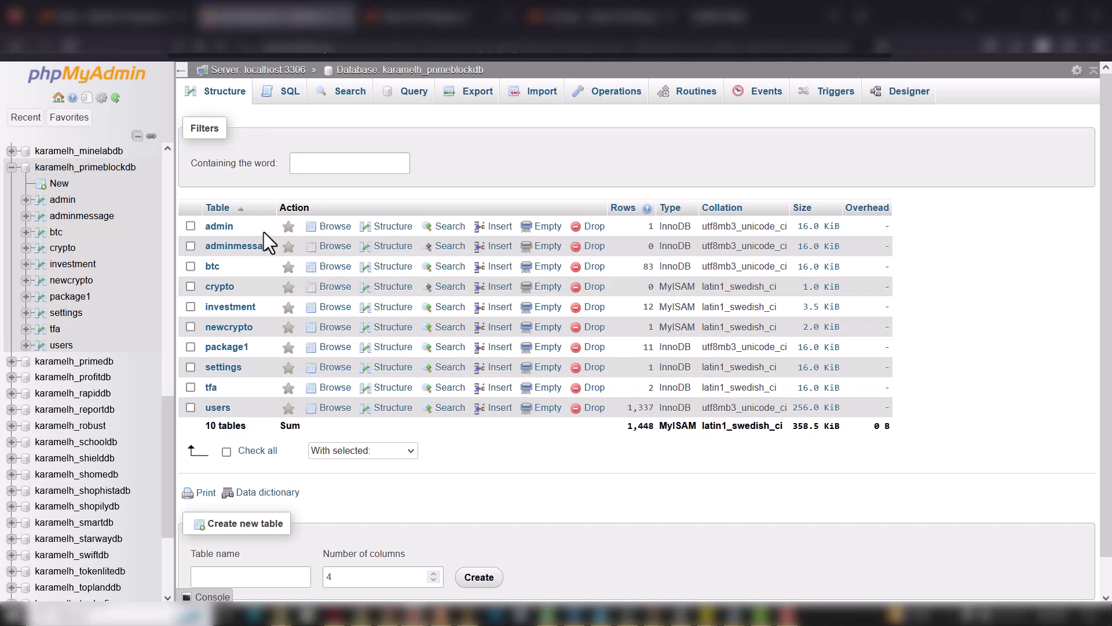
{"action": "left_click", "coordinate": [219, 227]}
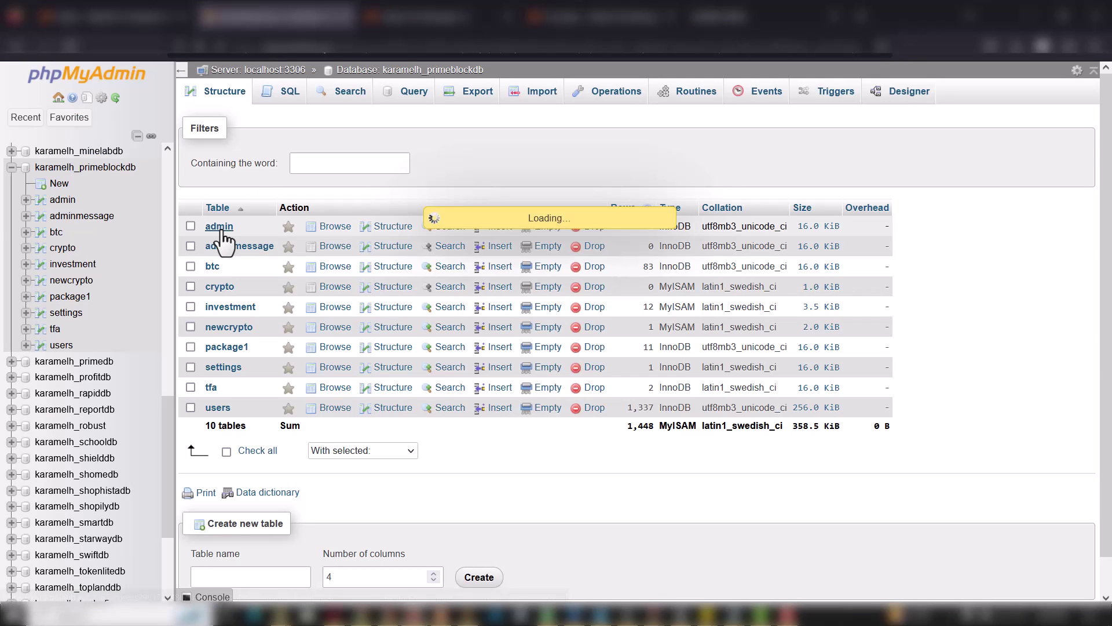
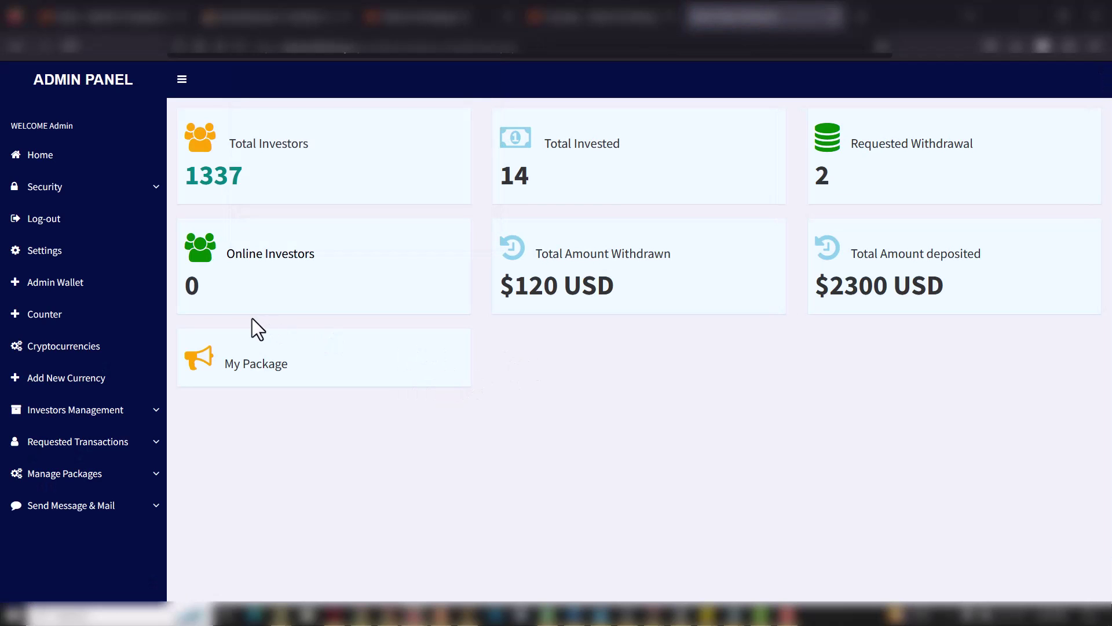
Open Configuration settings, clear the mineethereum.net site URL, and grab the new domain from the address bar.
{"action": "left_click", "coordinate": [51, 256]}
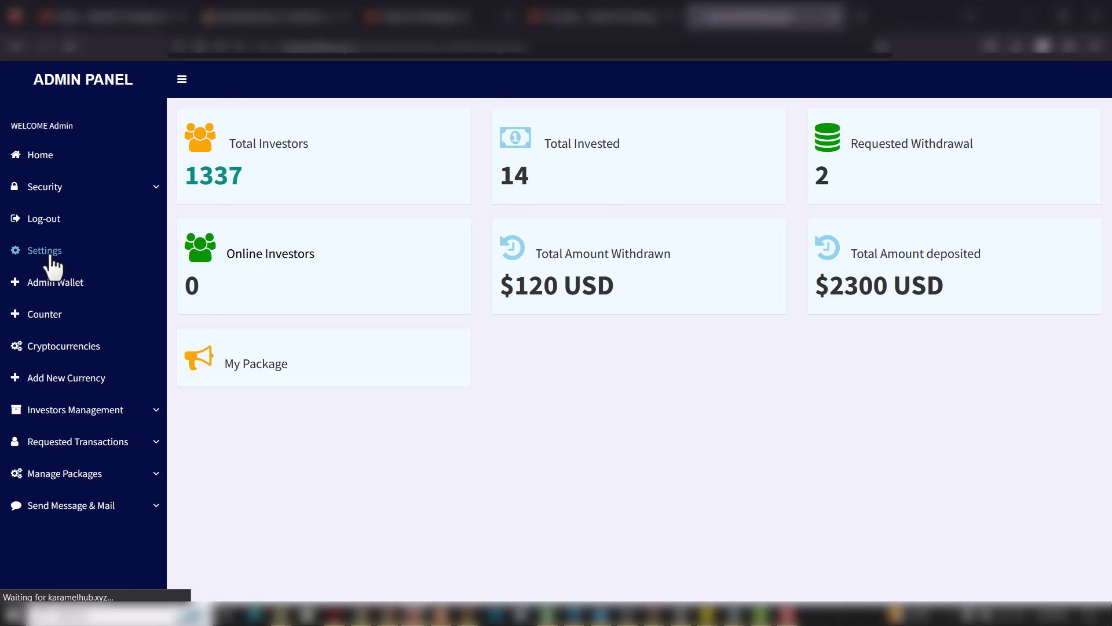
{"action": "left_click", "coordinate": [277, 292]}
{"action": "triple_click", "coordinate": [277, 293]}
{"action": "left_click_drag", "start_coordinate": [284, 295], "coordinate": [178, 290]}
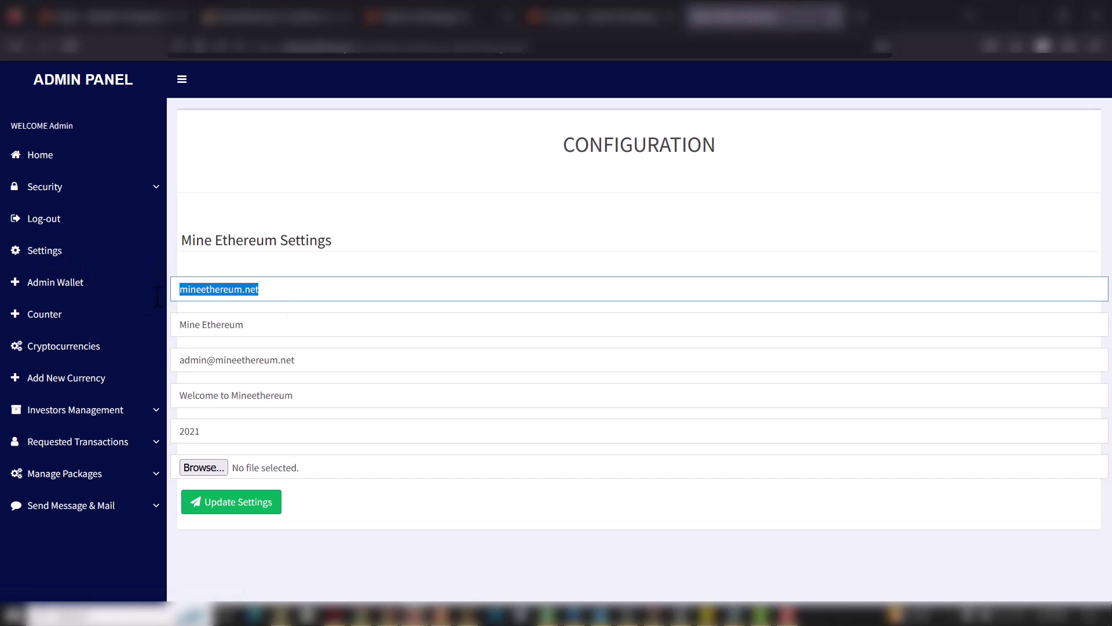
{"action": "key", "text": "BackSpace"}
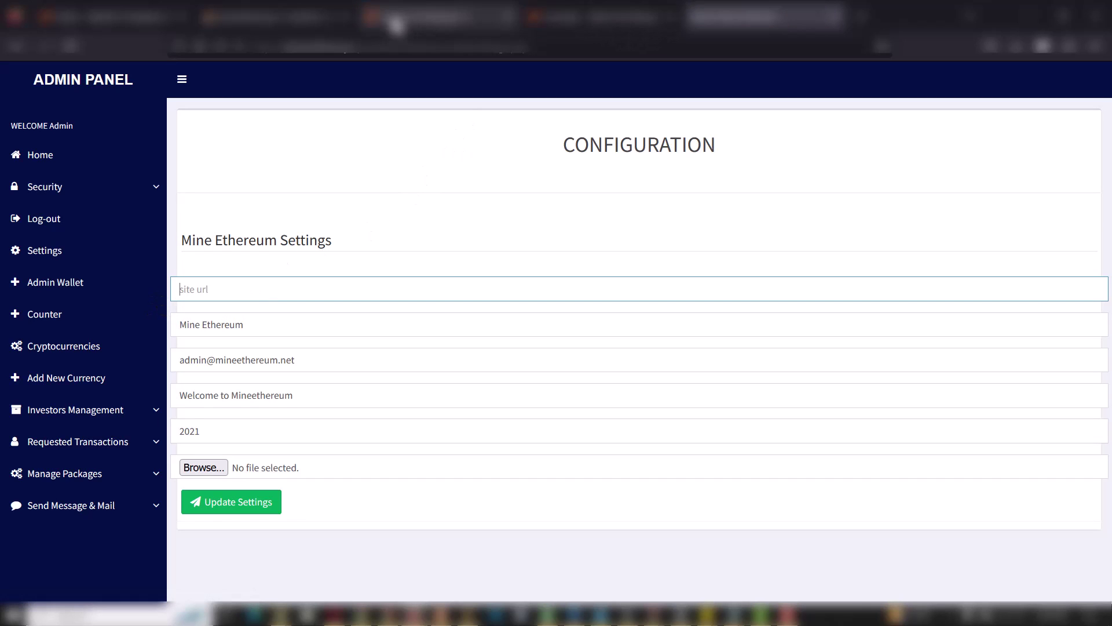
{"action": "left_click", "coordinate": [407, 55]}
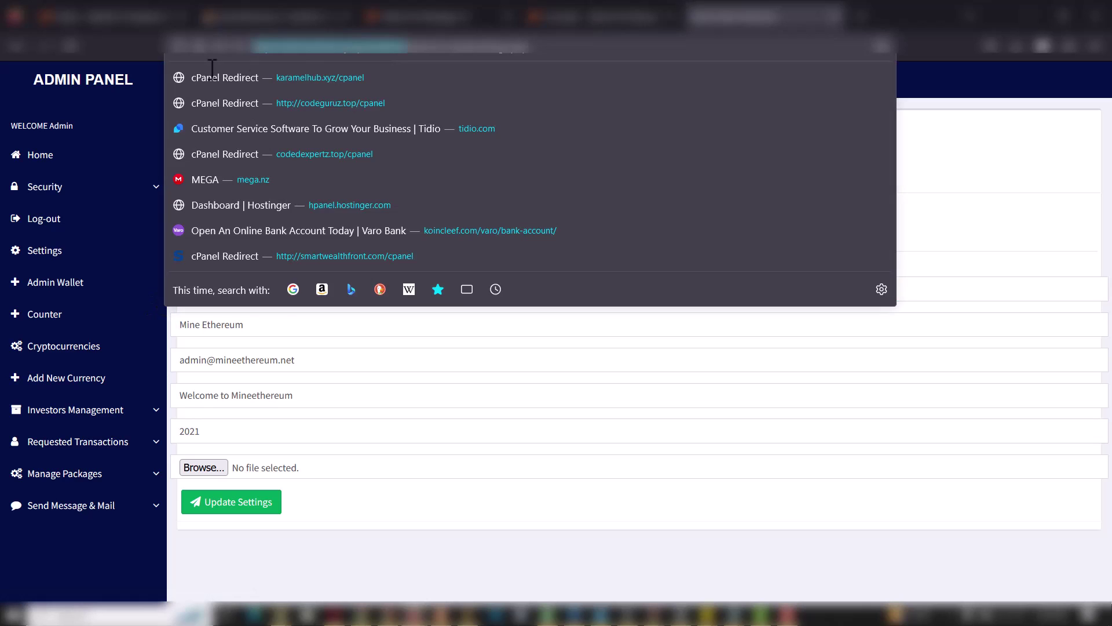
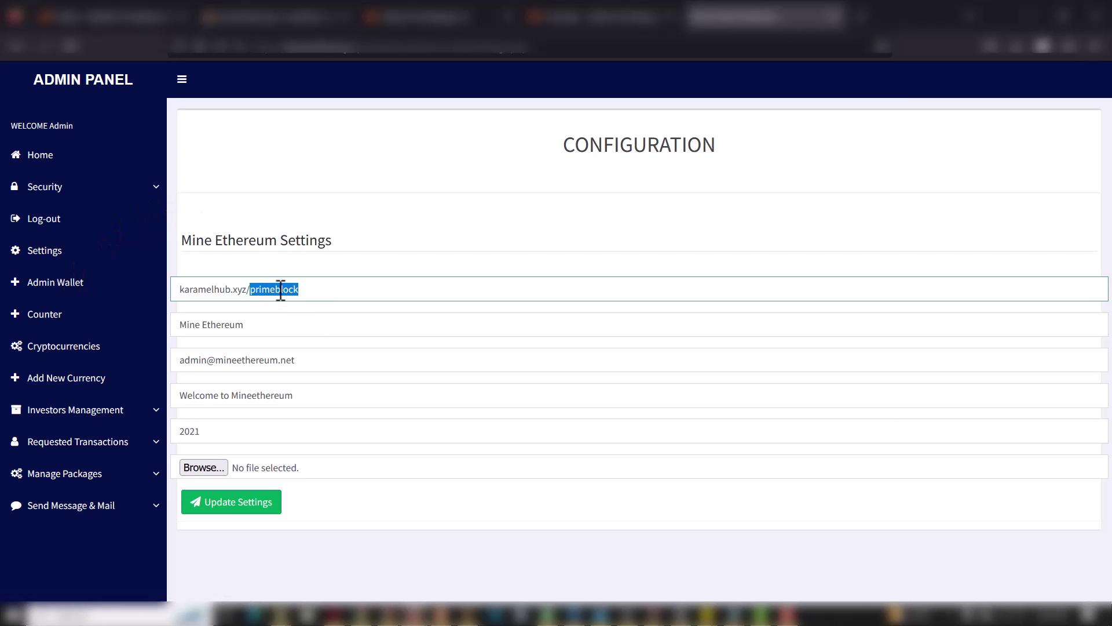
Finish the site URL, clear the old site name and email fields, then return to cPanel.
{"action": "left_click", "coordinate": [317, 290]}
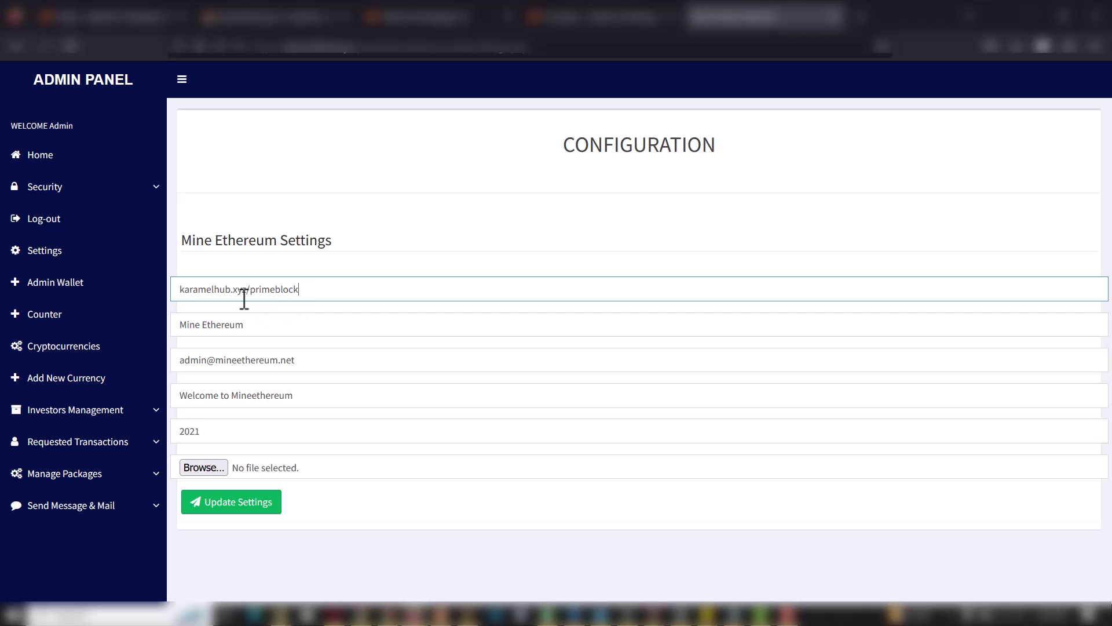
{"action": "triple_click", "coordinate": [275, 324]}
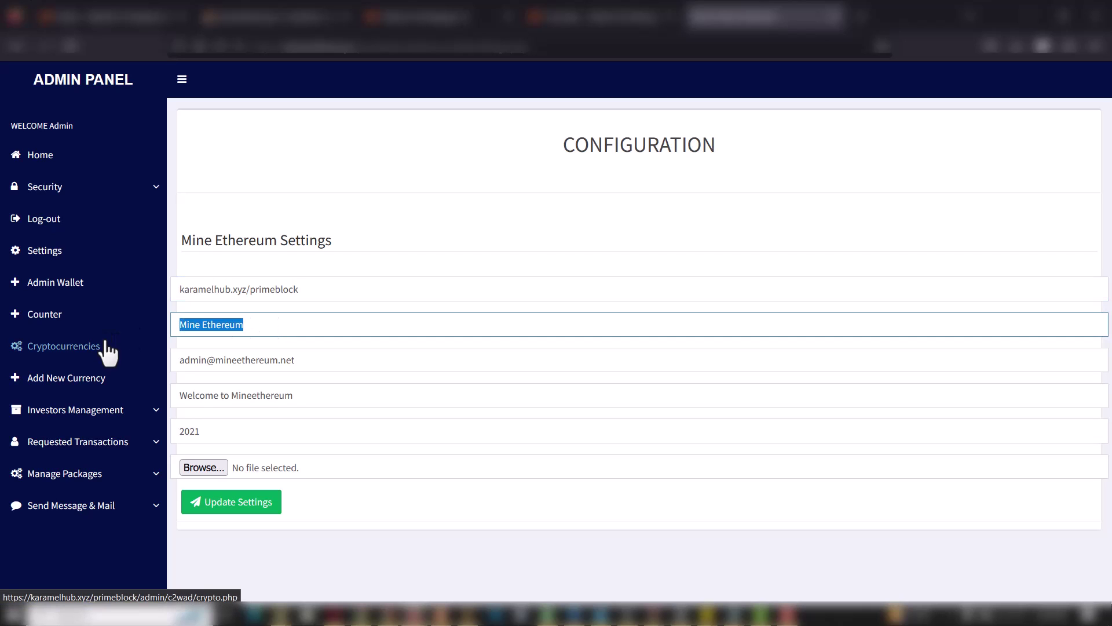
{"action": "key", "text": "BackSpace"}
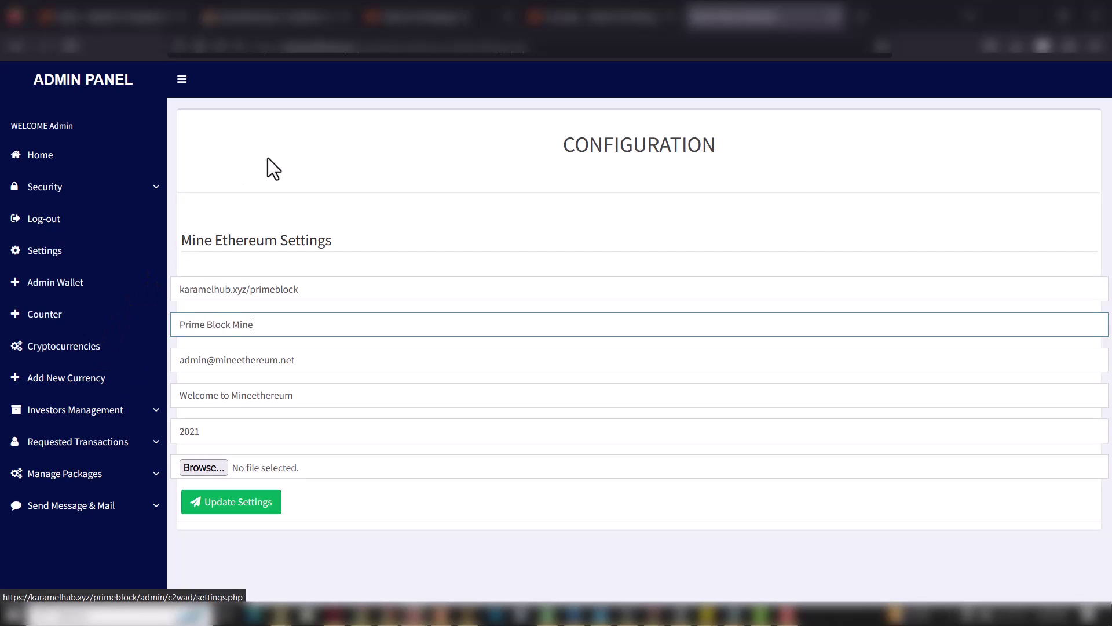
{"action": "triple_click", "coordinate": [303, 357]}
{"action": "key", "text": "BackSpace"}
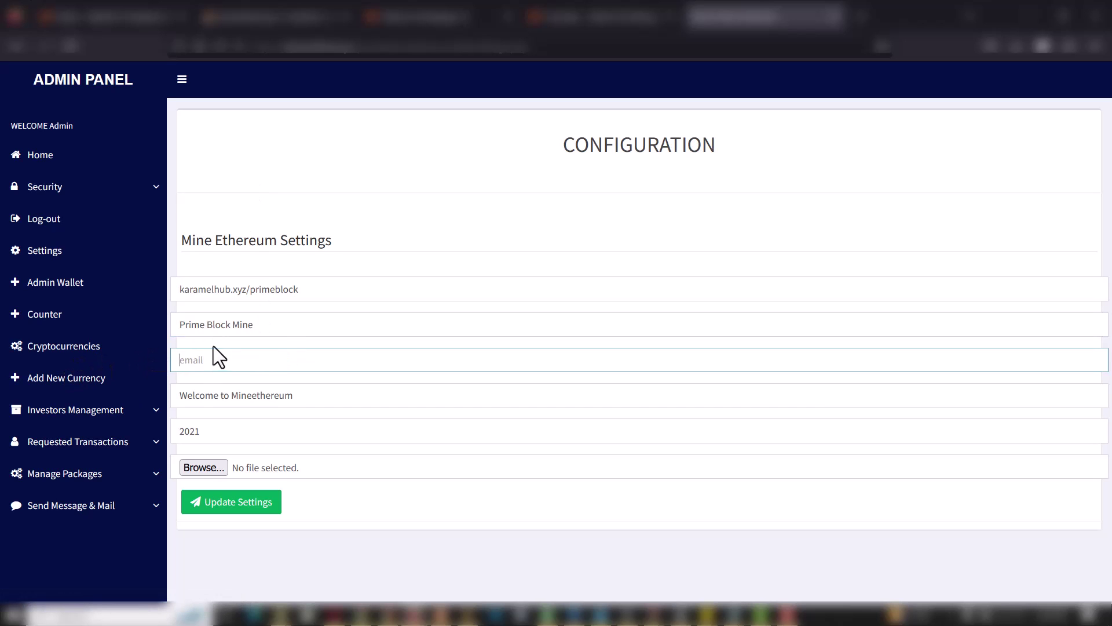
{"action": "left_click", "coordinate": [116, 16]}
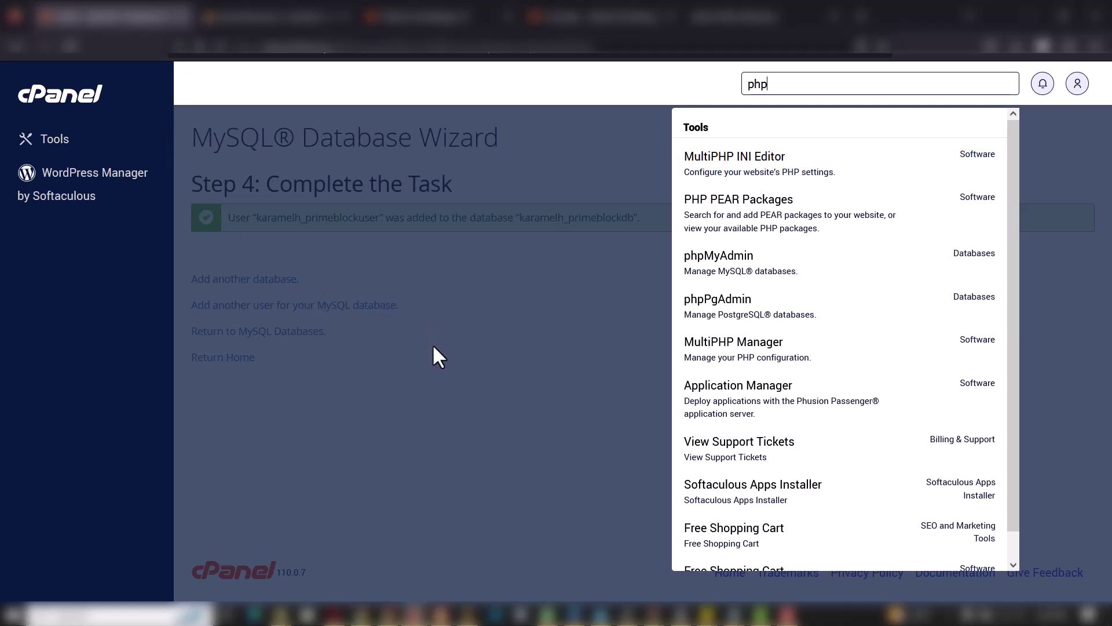
Open Email Accounts and start a new account on the karamelhub.com domain.
{"action": "left_click", "coordinate": [434, 347]}
{"action": "left_click", "coordinate": [56, 145]}
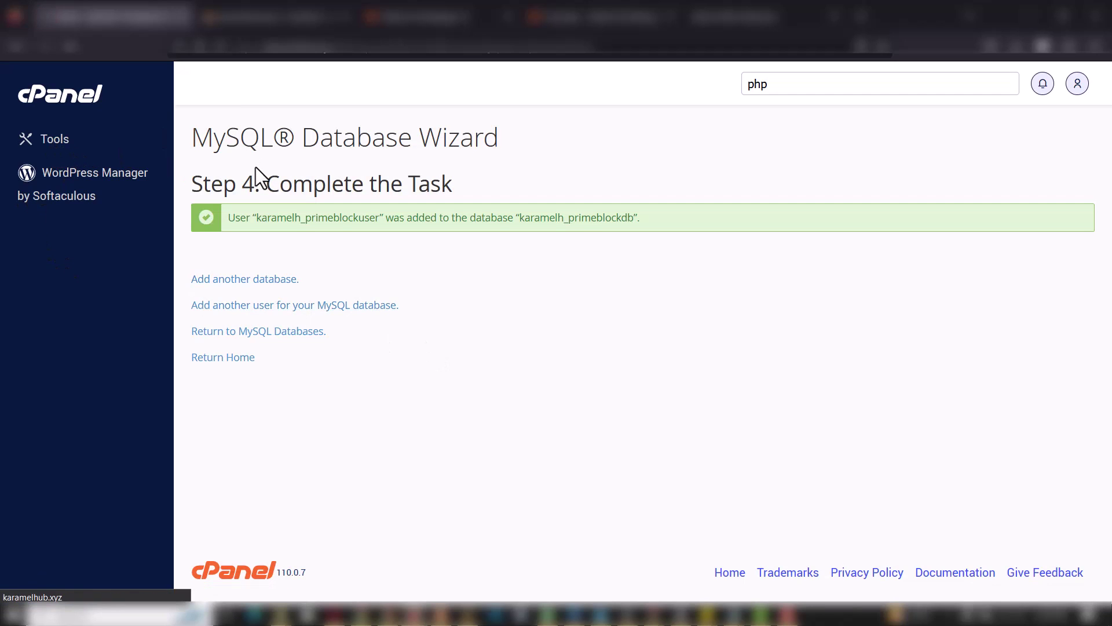
{"action": "left_click", "coordinate": [284, 348]}
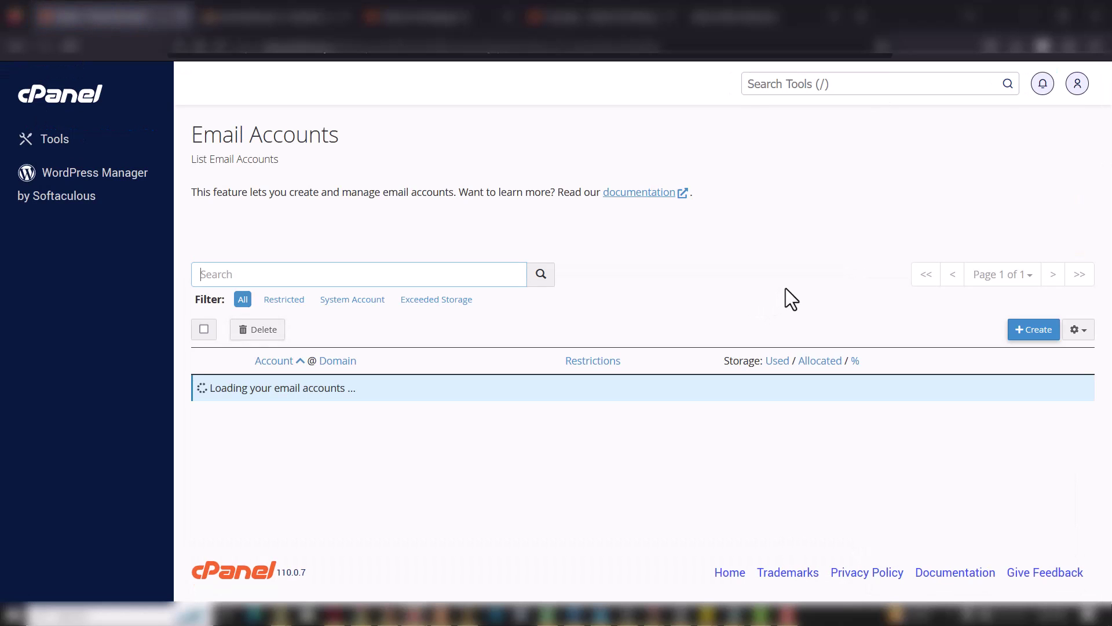
{"action": "left_click", "coordinate": [1036, 330]}
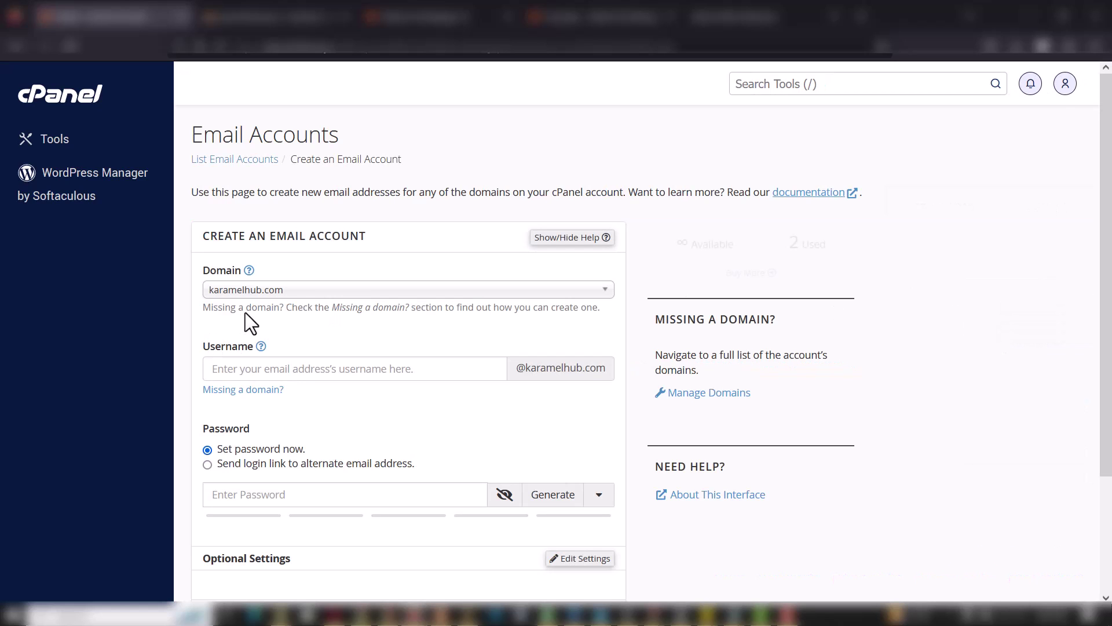
{"action": "left_click", "coordinate": [295, 292]}
{"action": "scroll", "coordinate": [310, 365], "scroll_direction": "down", "scroll_amount": 2}
{"action": "scroll", "coordinate": [318, 402], "scroll_direction": "up", "scroll_amount": 2}
{"action": "scroll", "coordinate": [333, 412], "scroll_direction": "down", "scroll_amount": 2}
{"action": "scroll", "coordinate": [323, 377], "scroll_direction": "up", "scroll_amount": 2}
{"action": "left_click", "coordinate": [310, 223]}
Submit a 'support' account with a generated password, then go back to the Admin Panel.
{"action": "left_click", "coordinate": [259, 369]}
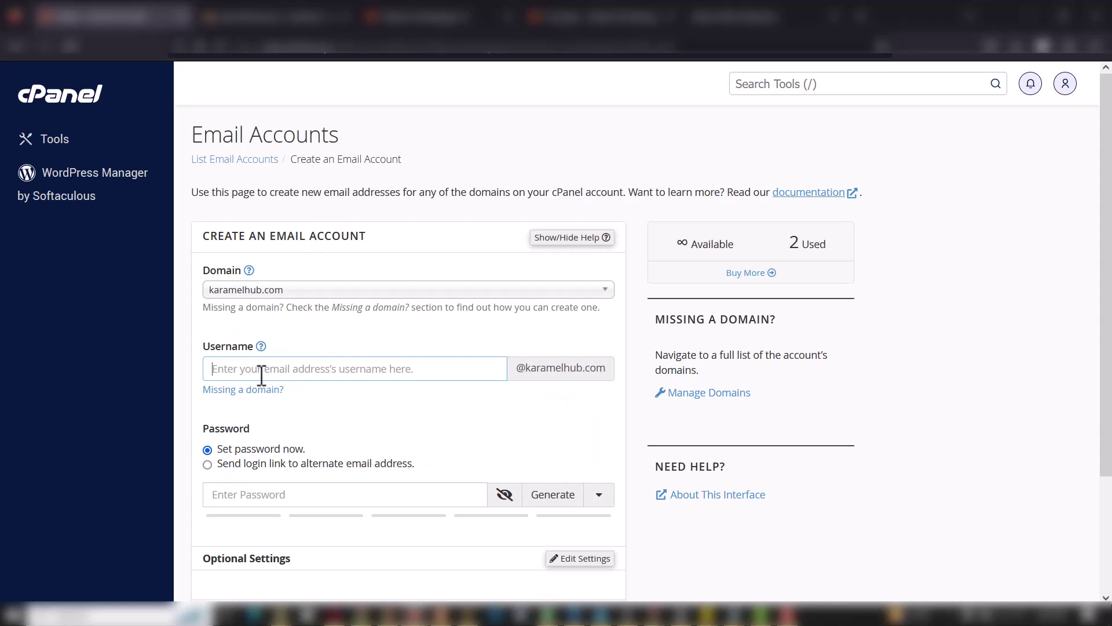
{"action": "type", "text": "support"}
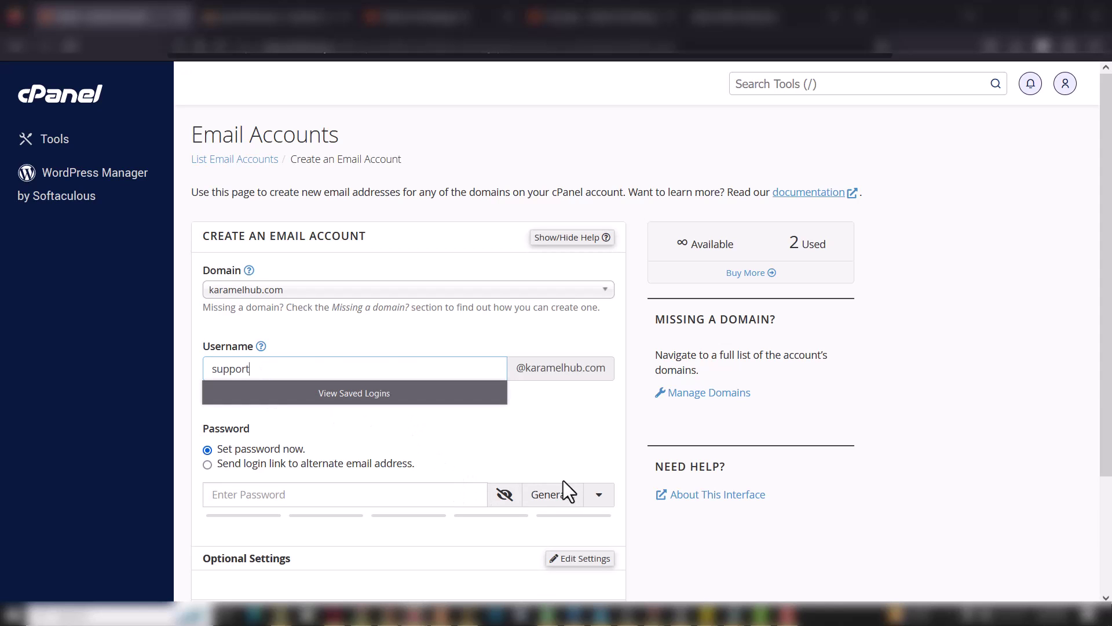
{"action": "left_click", "coordinate": [561, 494]}
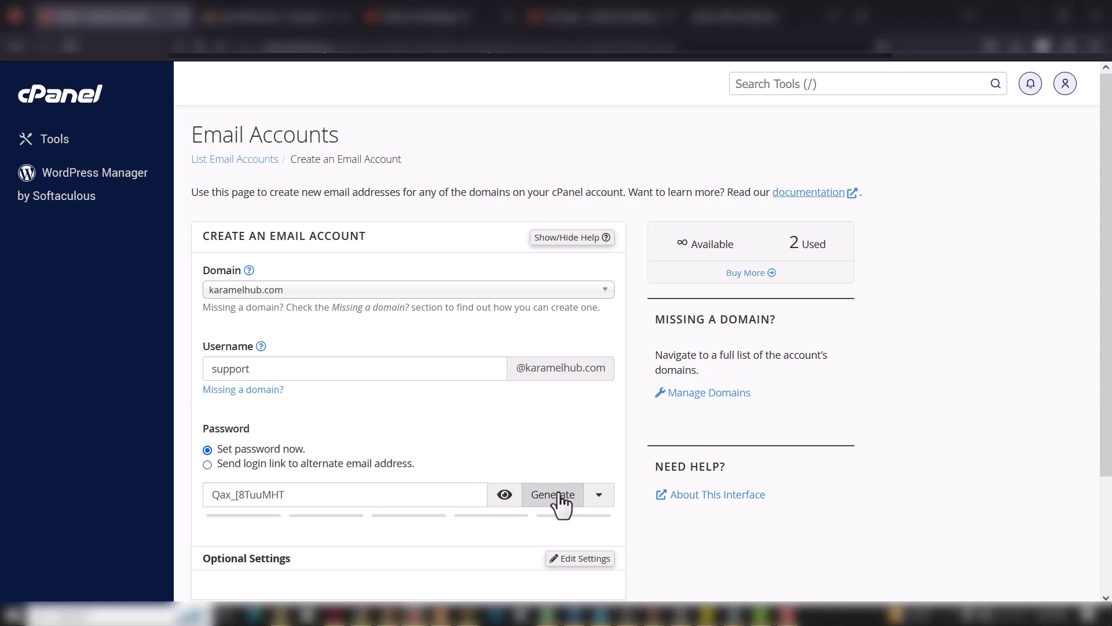
{"action": "scroll", "coordinate": [438, 454], "scroll_direction": "down", "scroll_amount": 3}
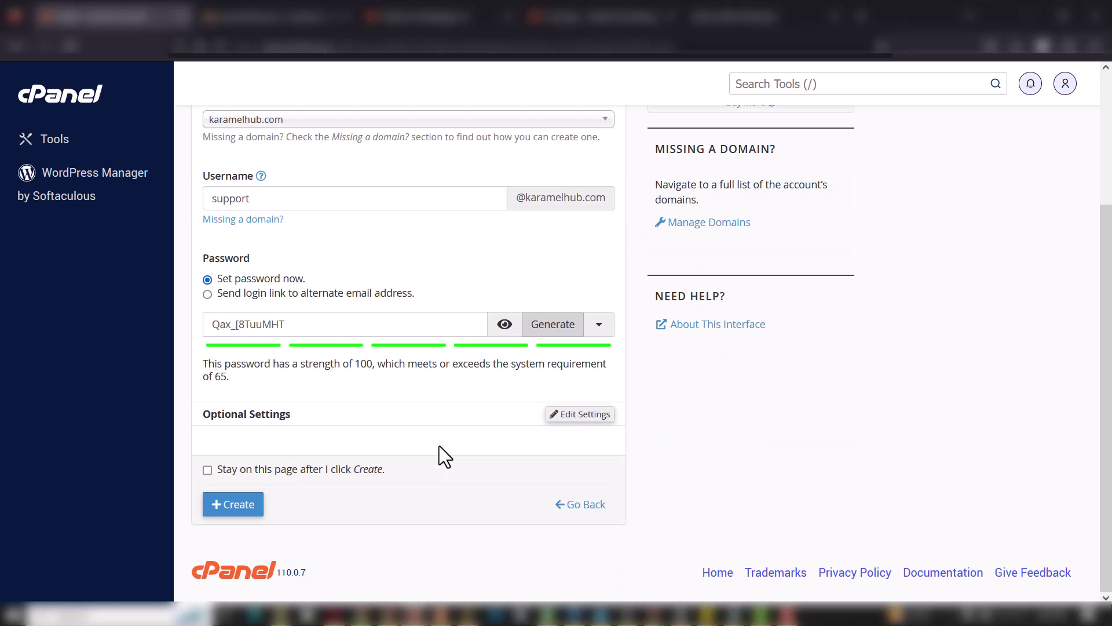
{"action": "left_click", "coordinate": [235, 510]}
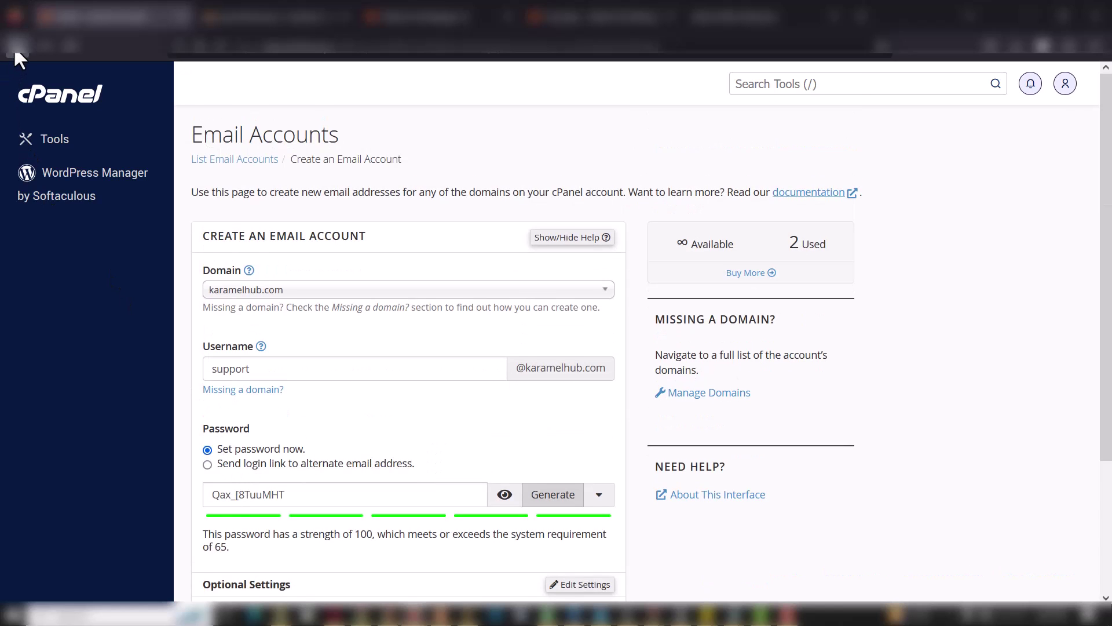
{"action": "left_click", "coordinate": [16, 47]}
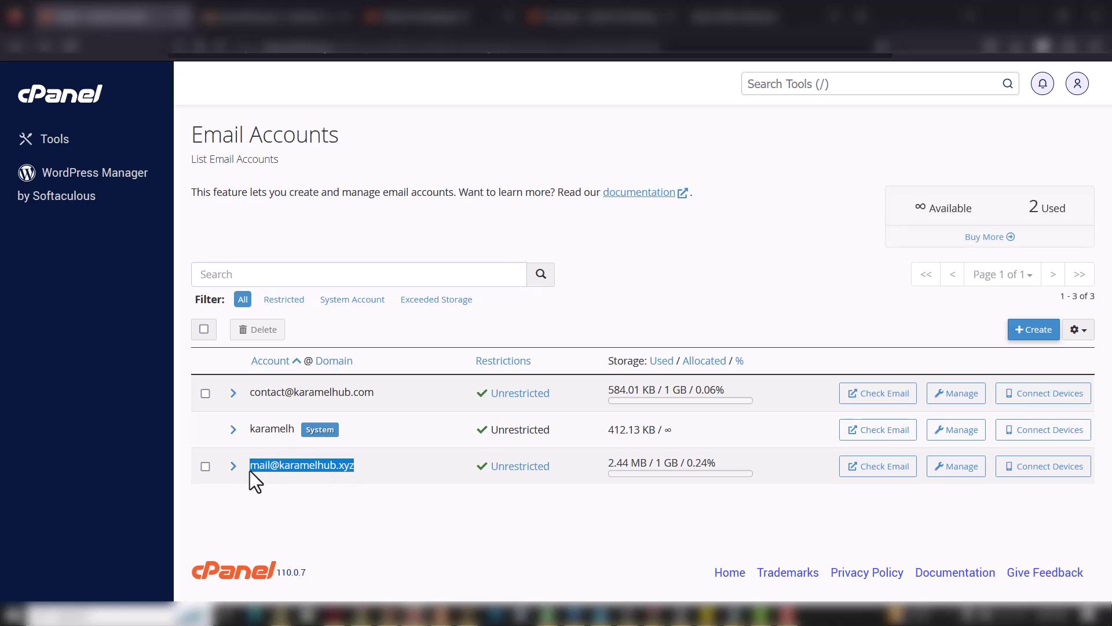
{"action": "key", "text": "ctrl+Tab"}
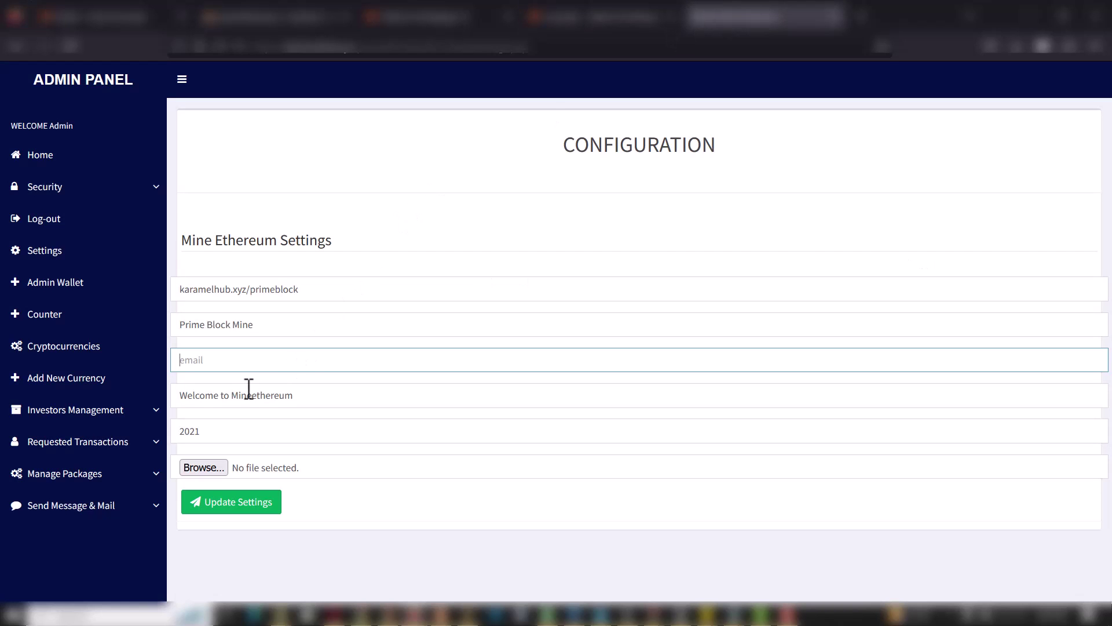
Paste the site mail address into the email field.
{"action": "left_click", "coordinate": [237, 365]}
{"action": "key", "text": "ctrl+v"}
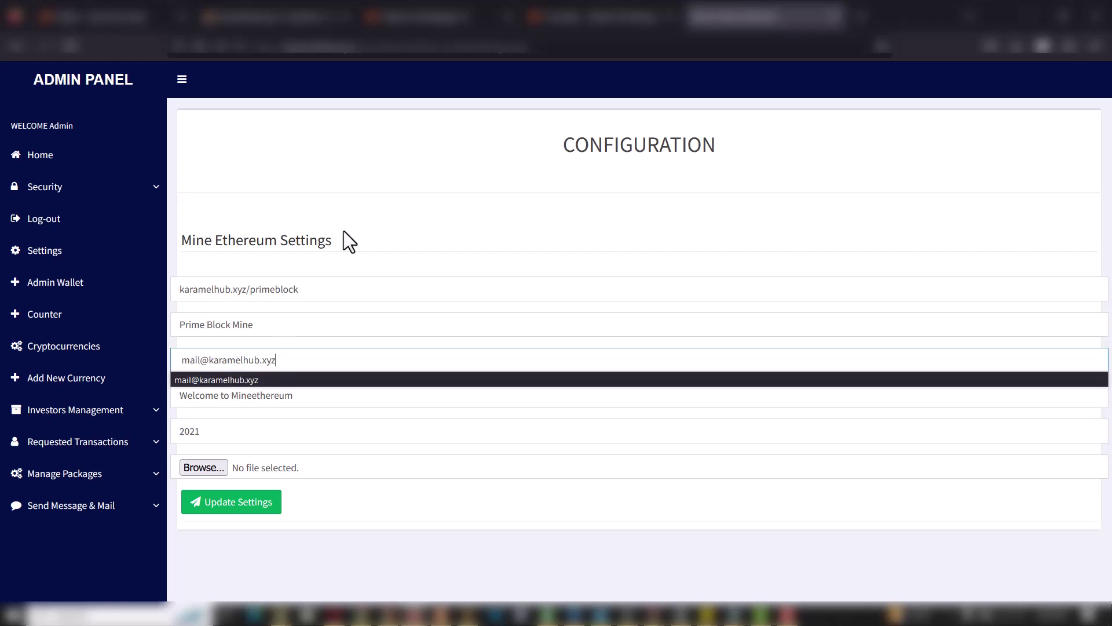
{"action": "left_click", "coordinate": [339, 252]}
{"action": "left_click", "coordinate": [184, 360]}
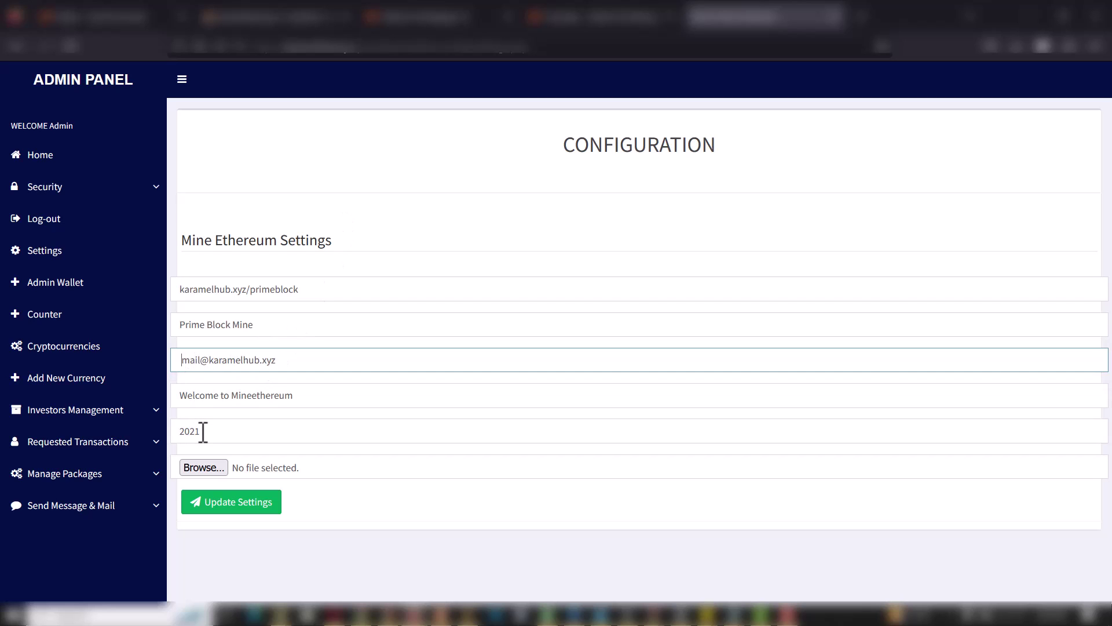
{"action": "left_click", "coordinate": [457, 110]}
Replace Mineethereum with Prime Block Mine in the welcome text, save with Update Settings, and reload.
{"action": "left_click_drag", "start_coordinate": [291, 330], "coordinate": [169, 347]}
{"action": "key", "text": "ctrl+c"}
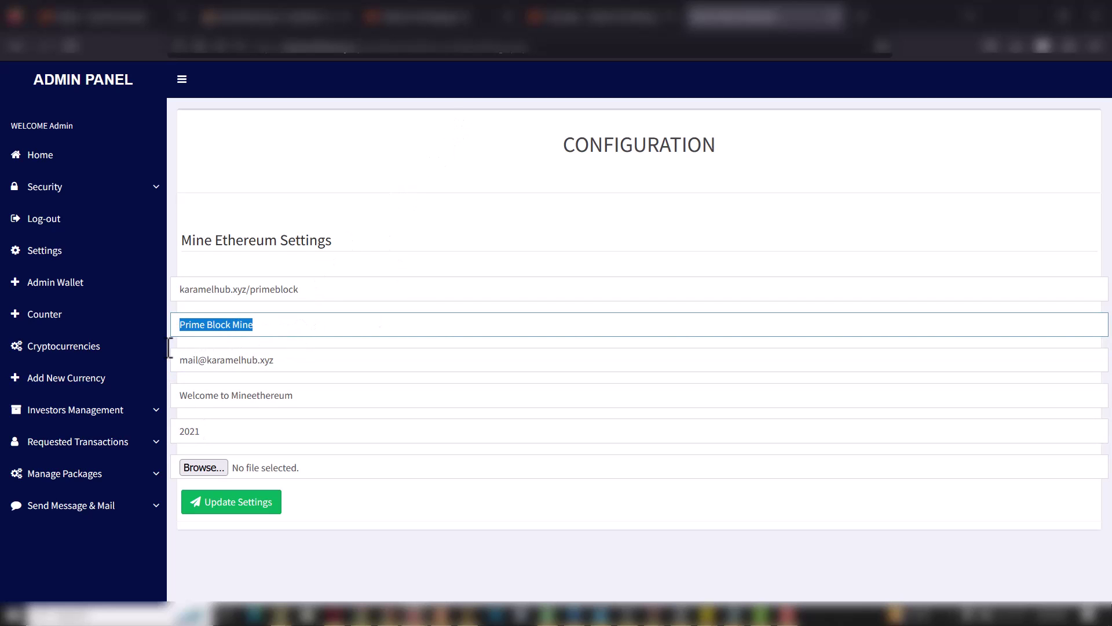
{"action": "double_click", "coordinate": [246, 399]}
{"action": "key", "text": "ctrl+v"}
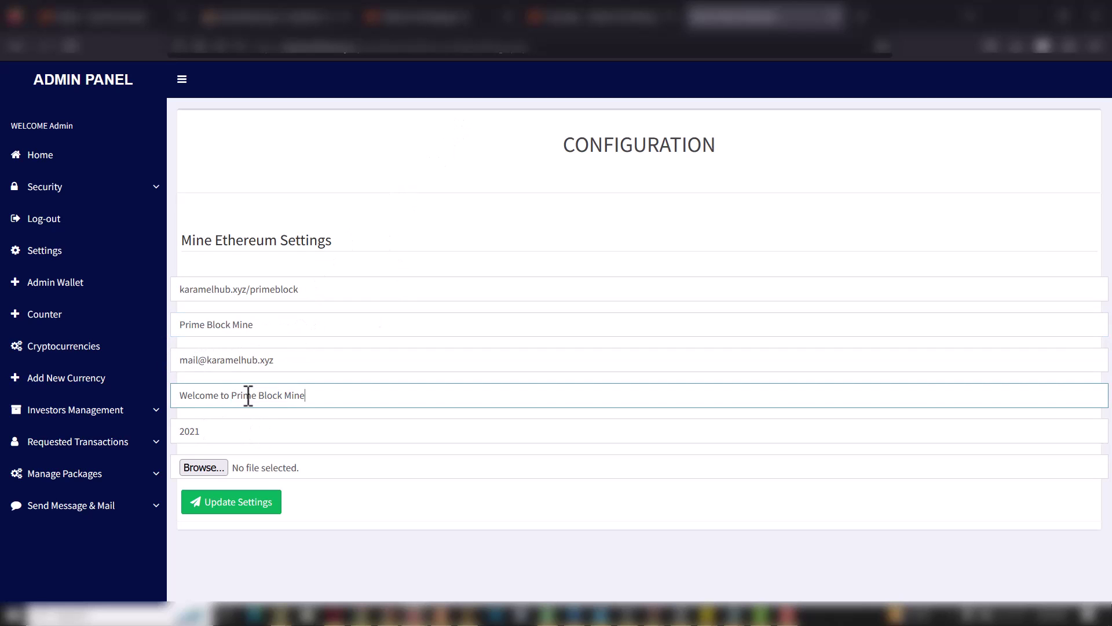
{"action": "left_click", "coordinate": [211, 439]}
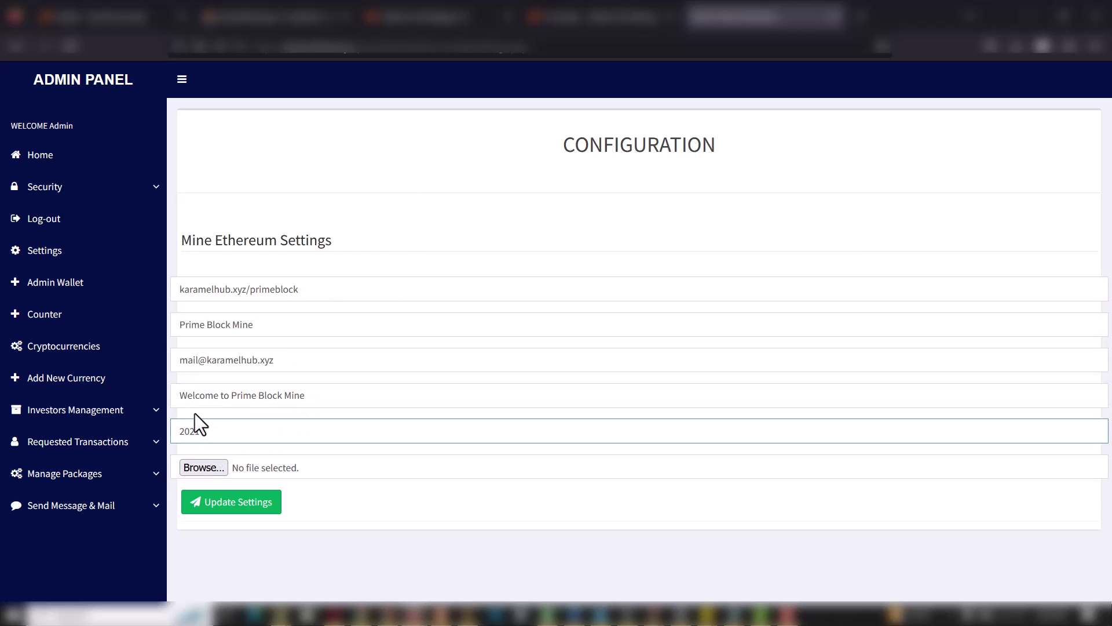
{"action": "left_click", "coordinate": [259, 513]}
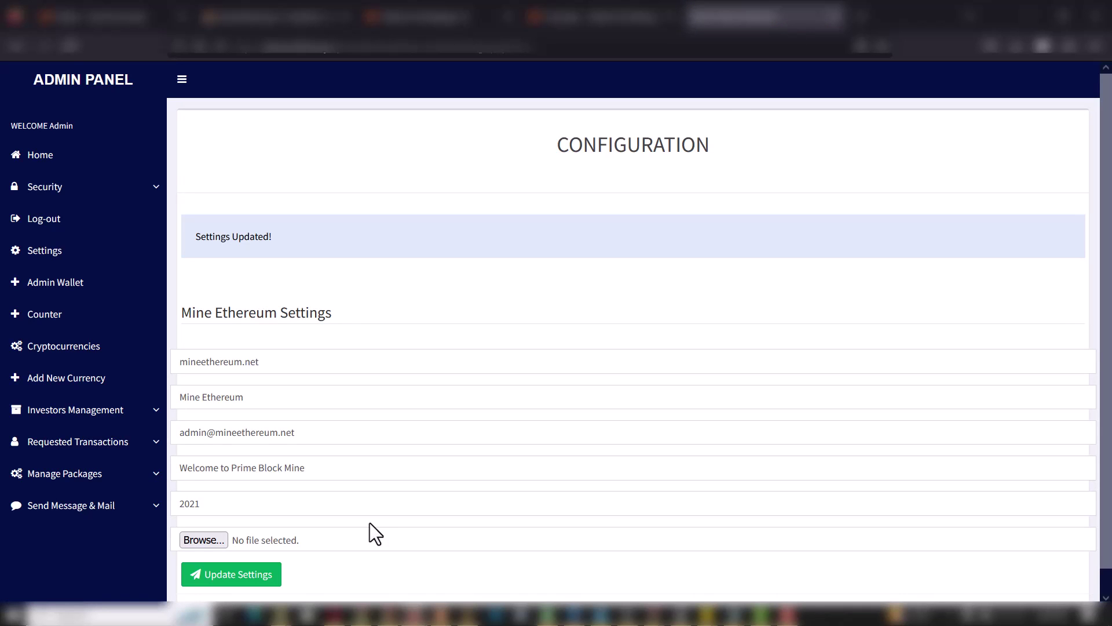
{"action": "left_click", "coordinate": [427, 52]}
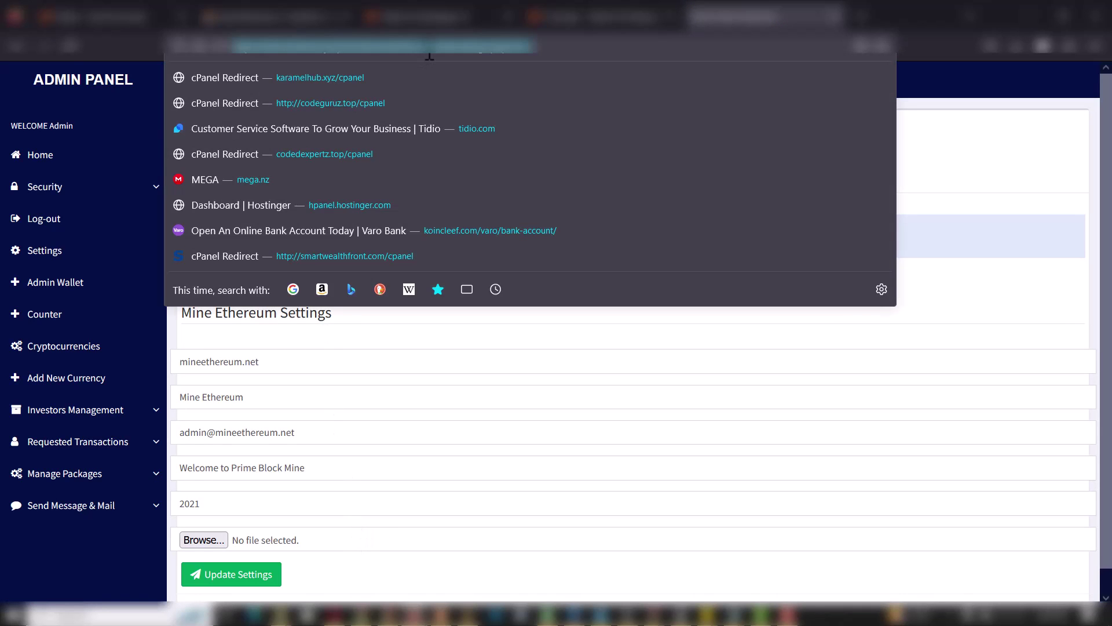
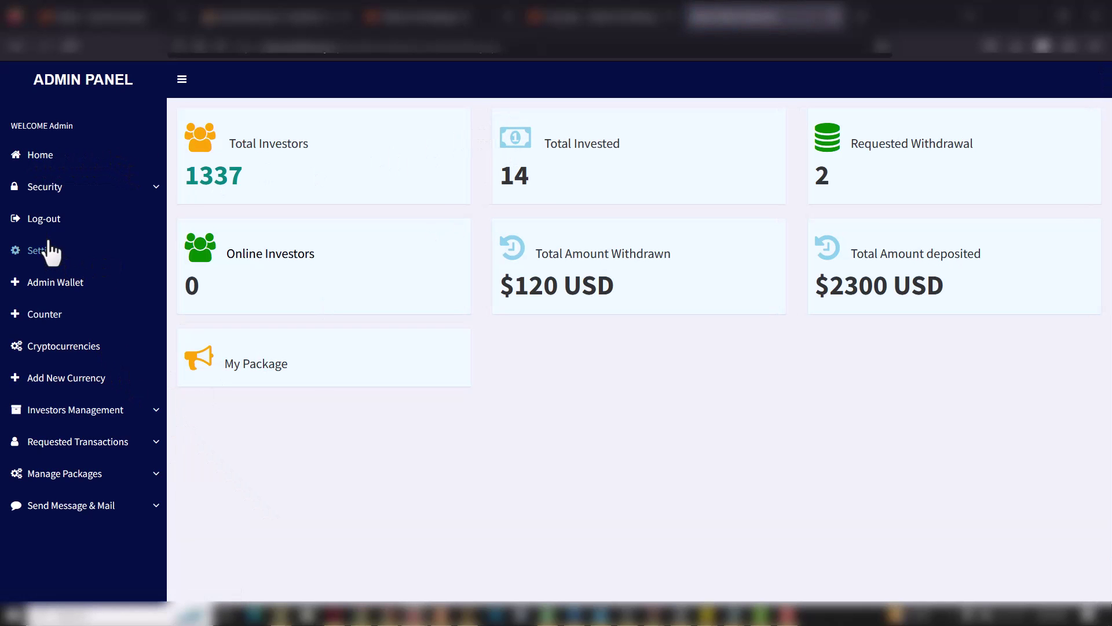
Log out of the admin panel and load the PrimeBlockMine public homepage, scrolling through it.
{"action": "left_click", "coordinate": [43, 221]}
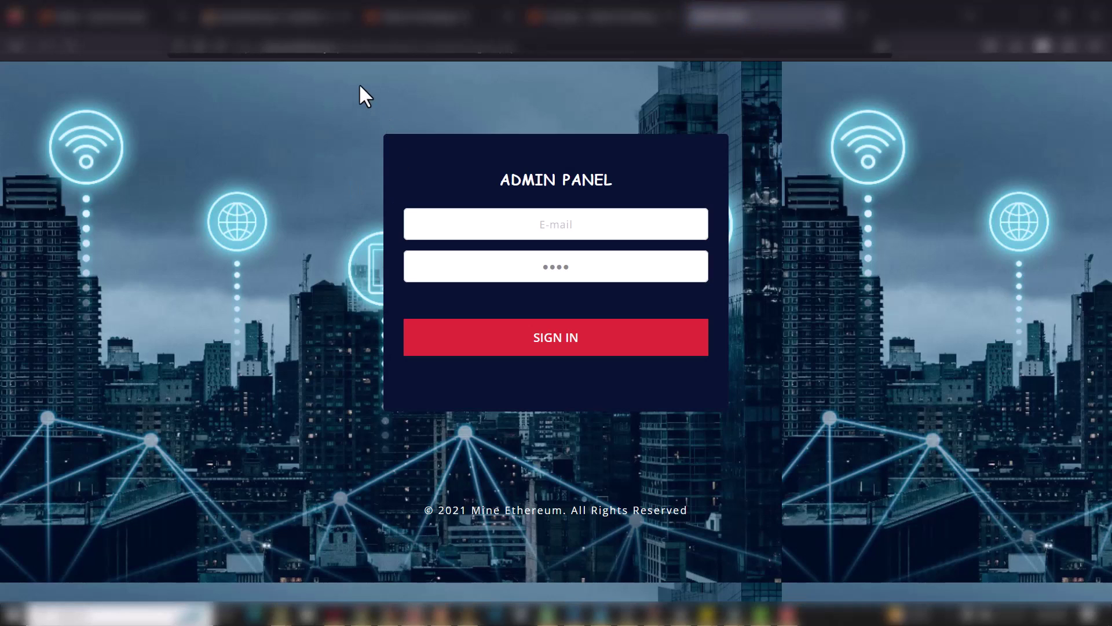
{"action": "left_click", "coordinate": [390, 58]}
{"action": "key", "text": "ctrl+v"}
{"action": "key", "text": "Return"}
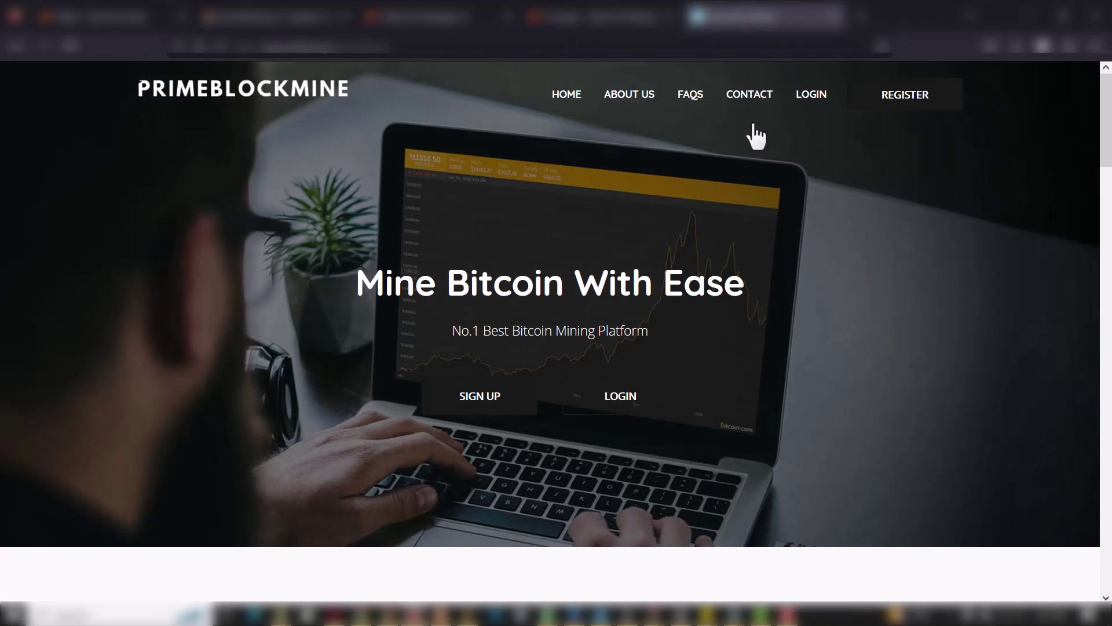
{"action": "scroll", "coordinate": [707, 186], "scroll_direction": "down", "scroll_amount": 10}
{"action": "scroll", "coordinate": [703, 187], "scroll_direction": "up", "scroll_amount": 3}
{"action": "scroll", "coordinate": [710, 209], "scroll_direction": "down", "scroll_amount": 12}
{"action": "scroll", "coordinate": [715, 220], "scroll_direction": "up", "scroll_amount": 10}
{"action": "scroll", "coordinate": [715, 219], "scroll_direction": "up", "scroll_amount": 8}
In phpMyAdmin, open the primeblockdb users table listing 1337 investor records.
{"action": "left_click", "coordinate": [298, 16]}
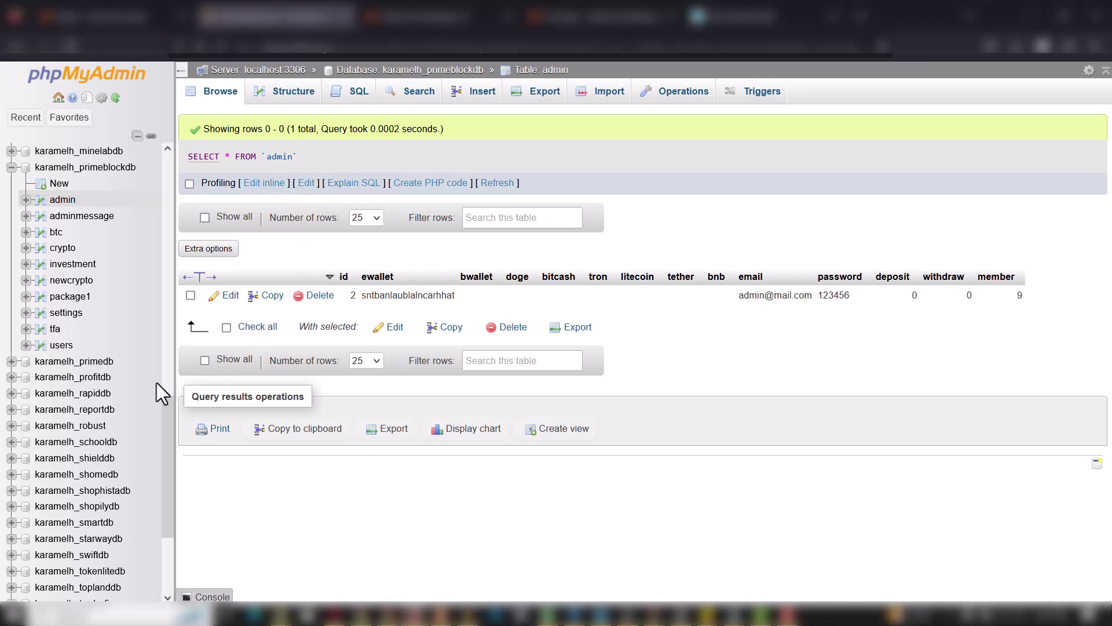
{"action": "left_click", "coordinate": [65, 346]}
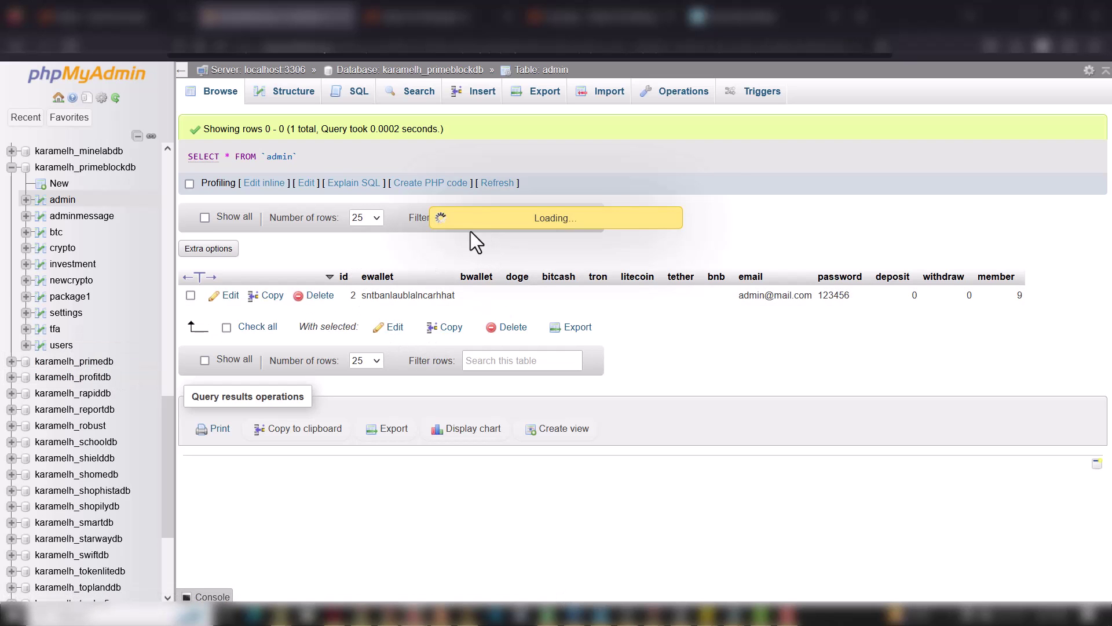
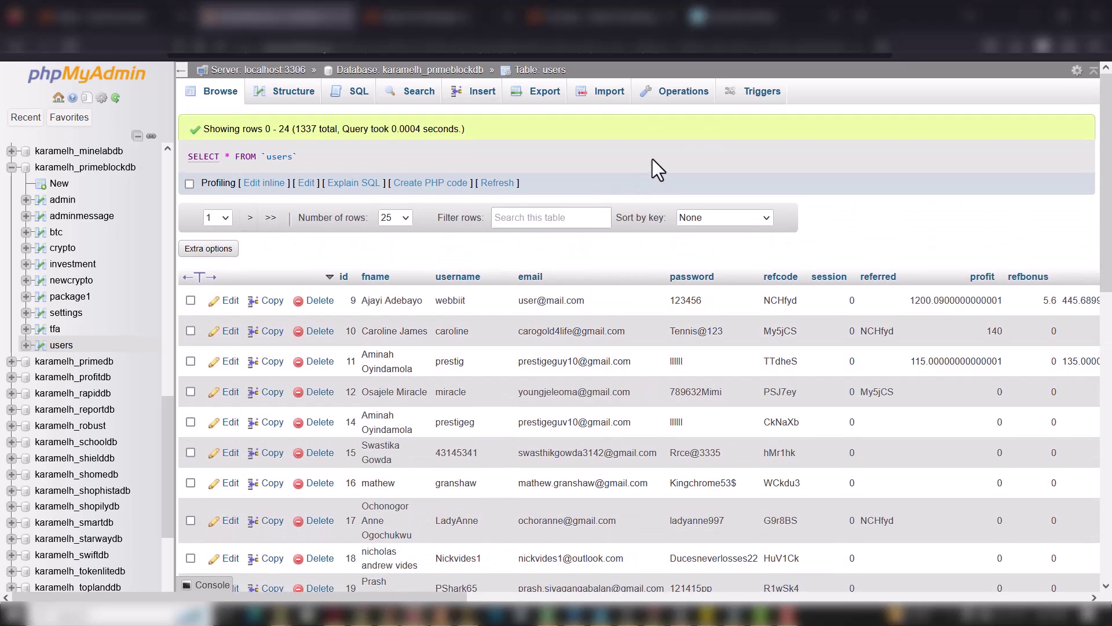
Look over the users table's maintenance operations in phpMyAdmin, then return to browsing its rows.
{"action": "left_click", "coordinate": [684, 92]}
{"action": "scroll", "coordinate": [469, 340], "scroll_direction": "down", "scroll_amount": 10}
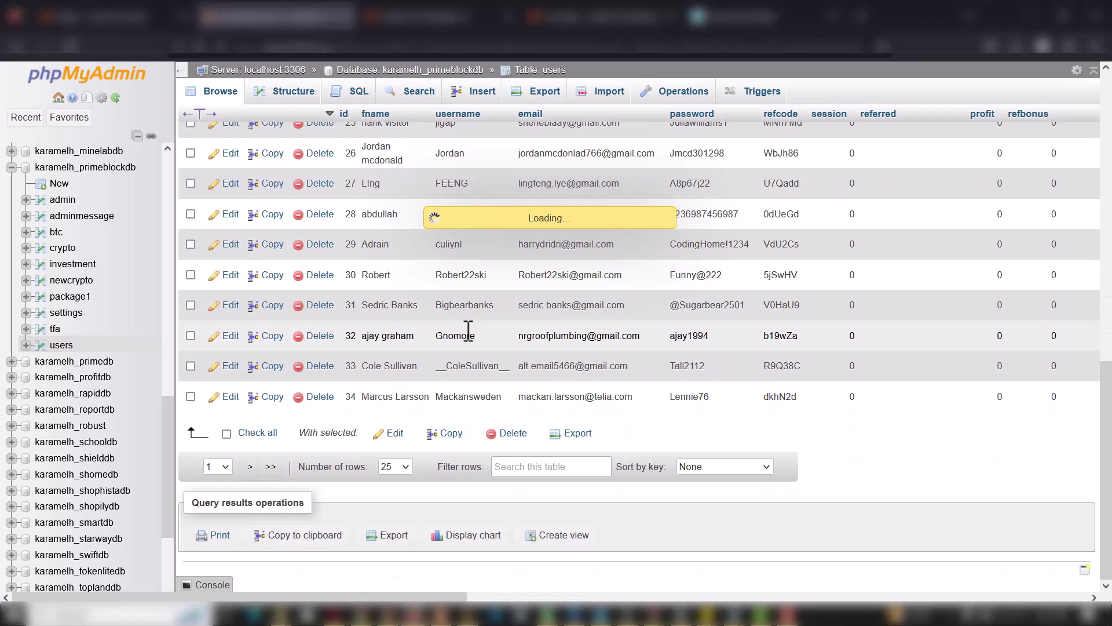
{"action": "scroll", "coordinate": [376, 342], "scroll_direction": "down", "scroll_amount": 10}
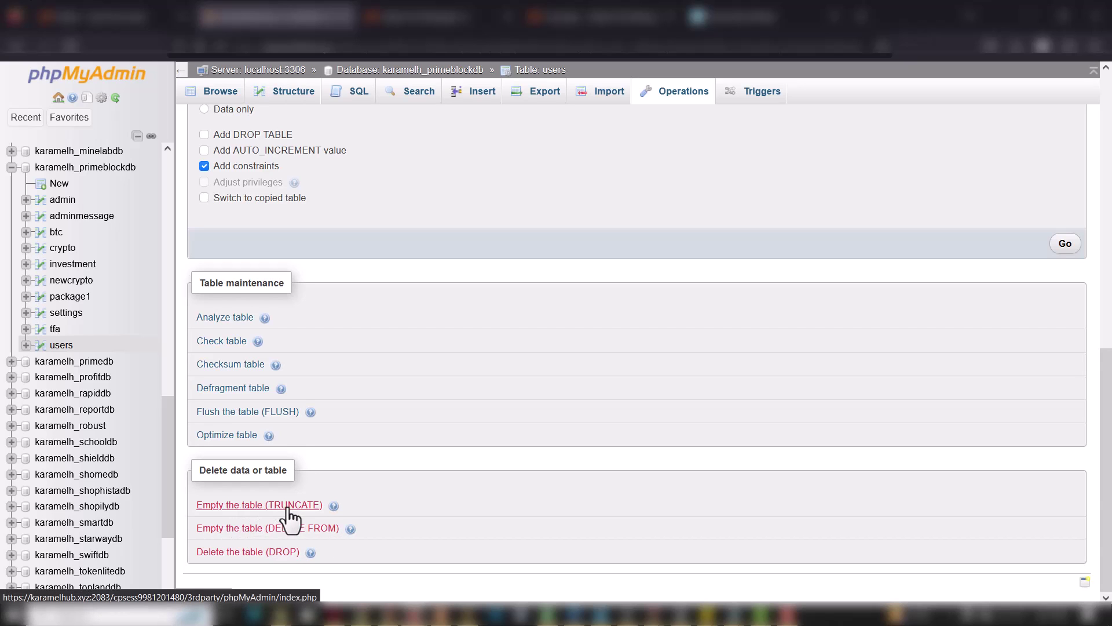
{"action": "scroll", "coordinate": [303, 513], "scroll_direction": "up", "scroll_amount": 10}
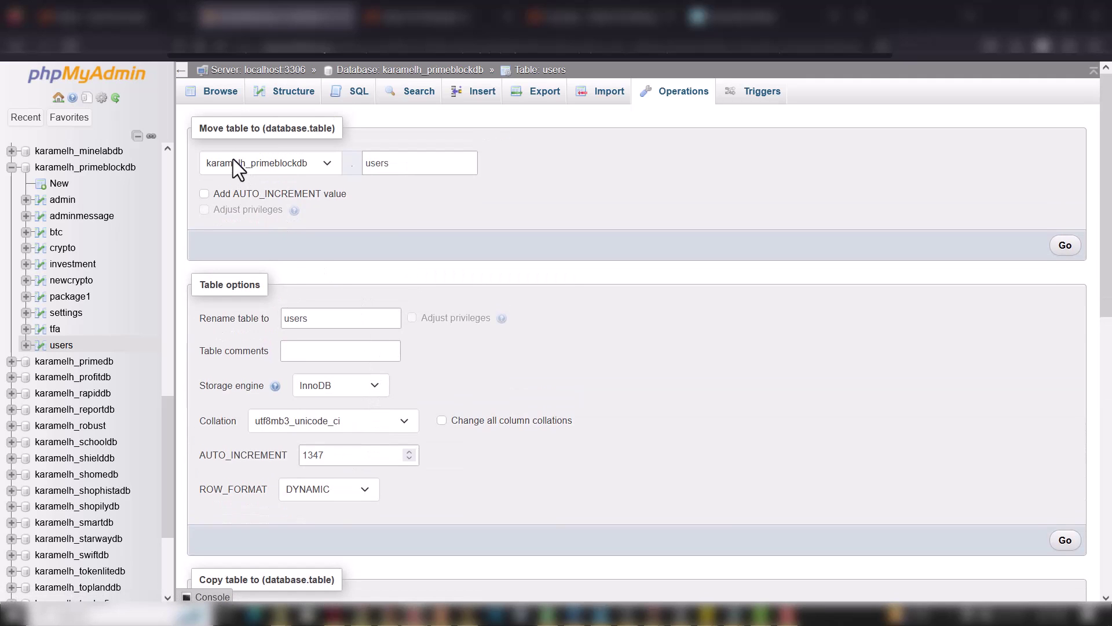
{"action": "left_click", "coordinate": [218, 95]}
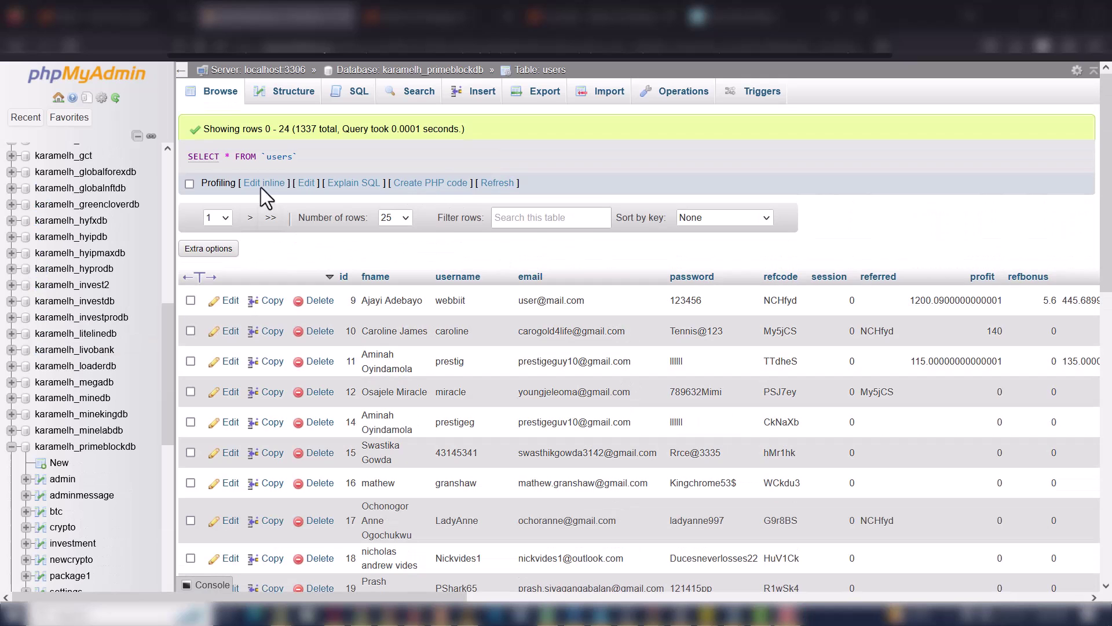
In cPanel, search the tools for 'mul' and open MultiPHP Manager.
{"action": "key", "text": "ctrl+shift+Tab"}
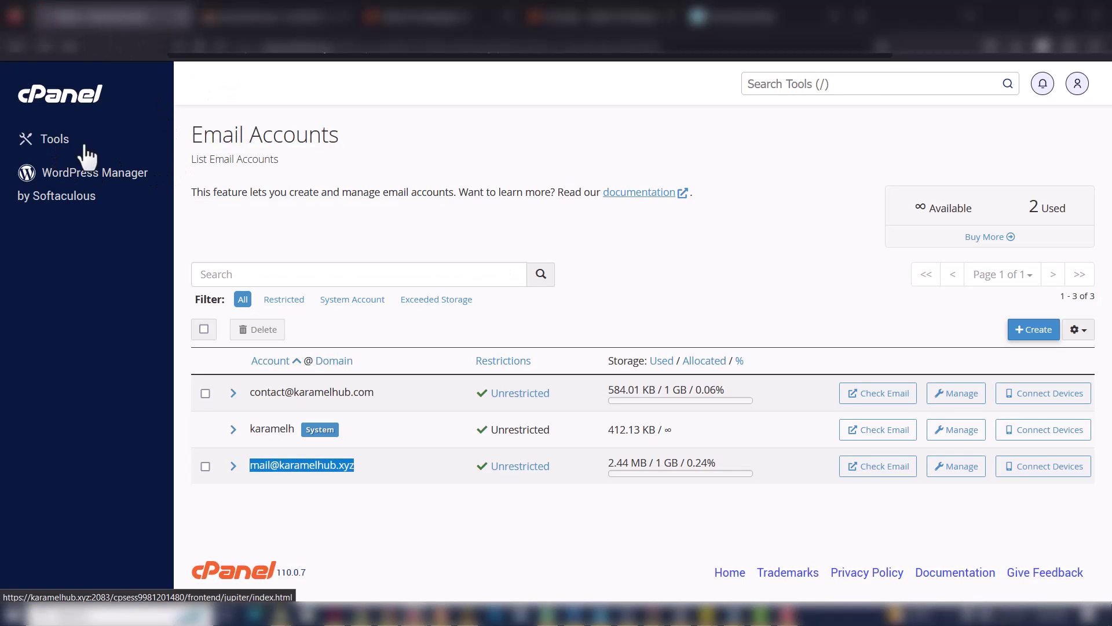
{"action": "left_click", "coordinate": [771, 84]}
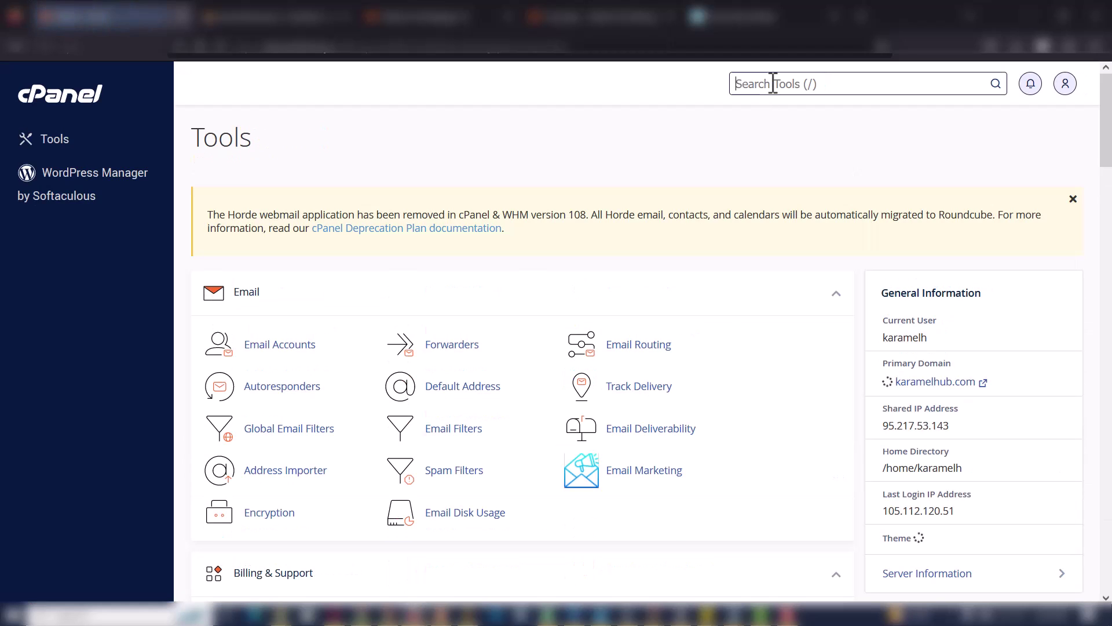
{"action": "type", "text": "mul"}
{"action": "left_click", "coordinate": [796, 172]}
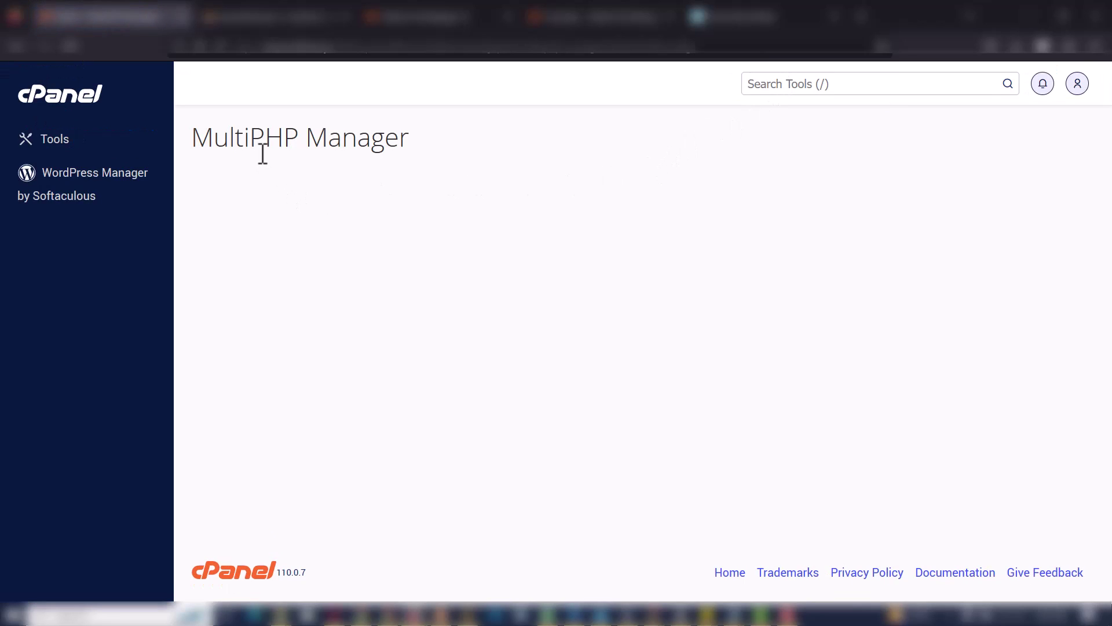
Review each domain's PHP version, including karamelhub.com, leaving all unchanged, then view the live PRIMEBLOCKMINE site.
{"action": "scroll", "coordinate": [432, 160], "scroll_direction": "down", "scroll_amount": 5}
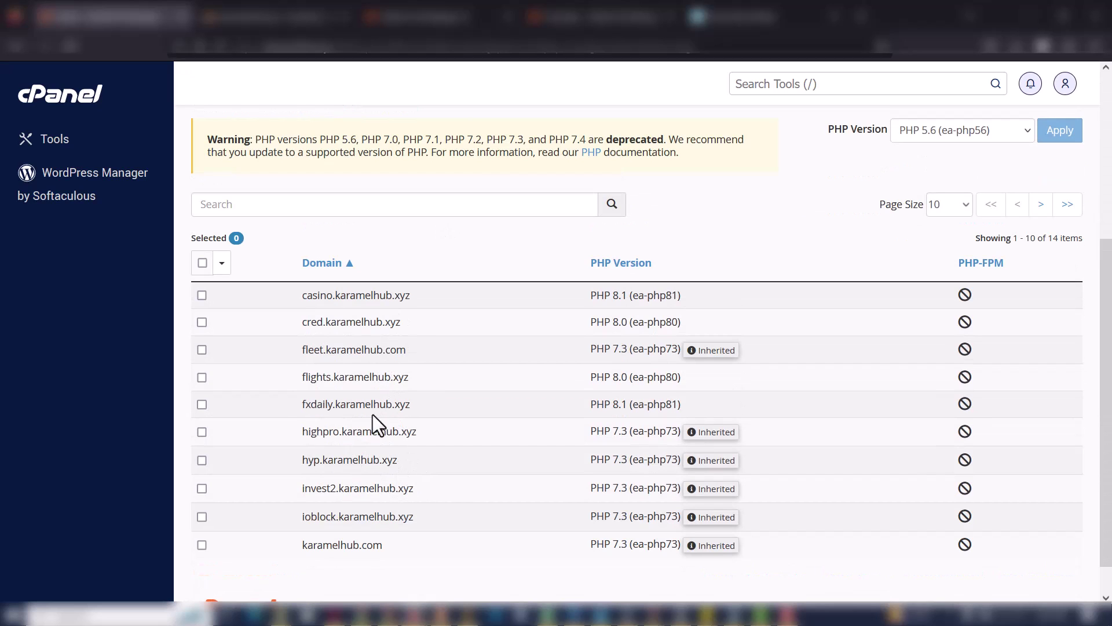
{"action": "scroll", "coordinate": [440, 434], "scroll_direction": "down", "scroll_amount": 1}
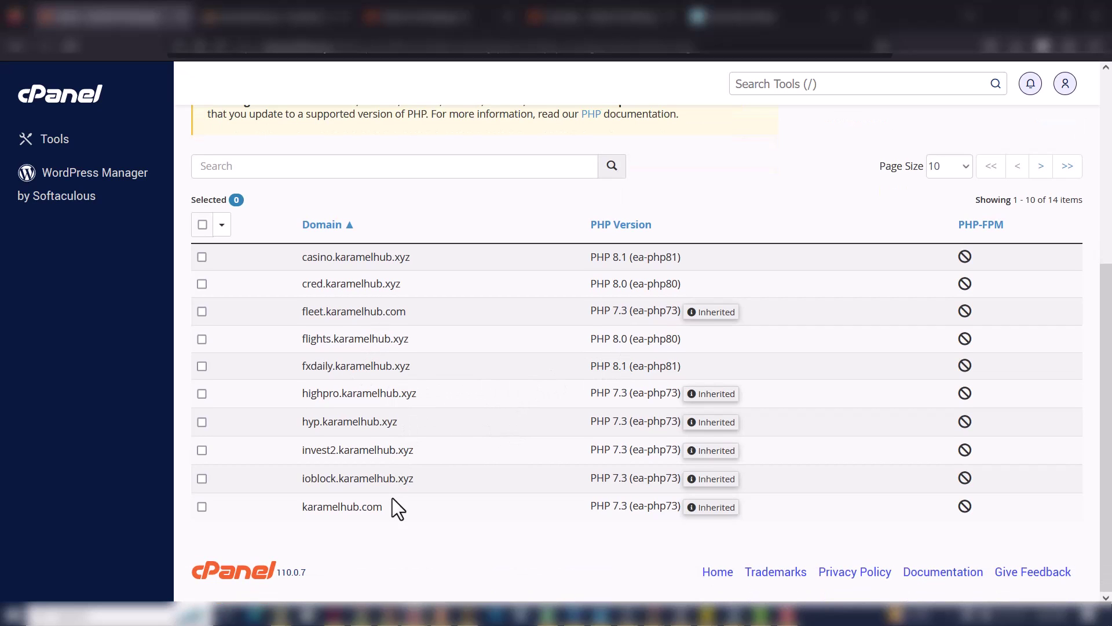
{"action": "left_click_drag", "start_coordinate": [359, 524], "coordinate": [283, 529]}
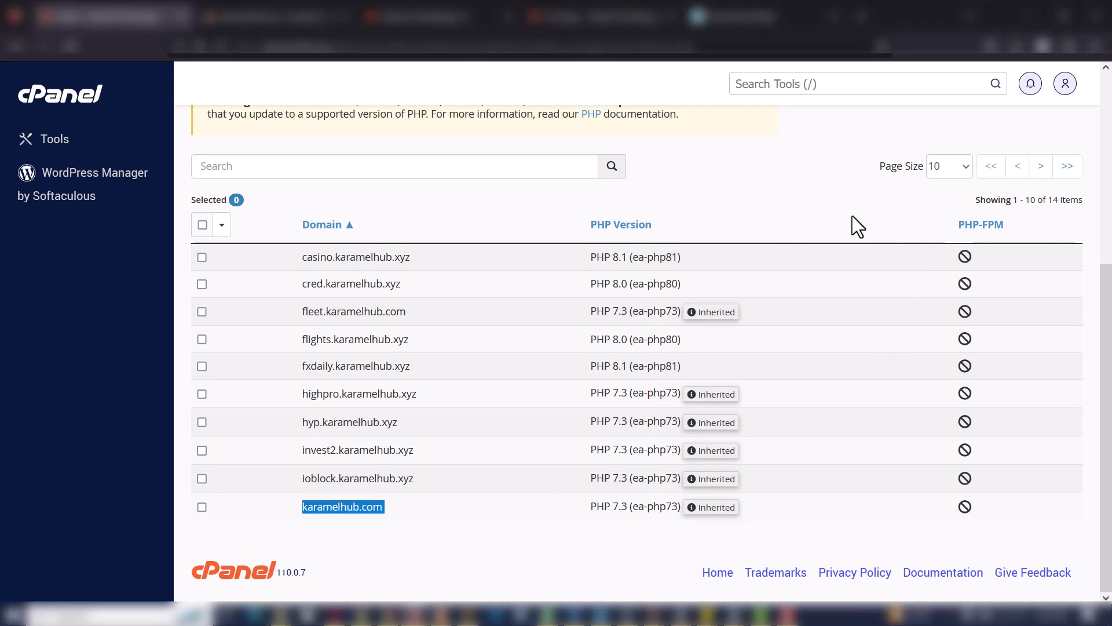
{"action": "scroll", "coordinate": [790, 224], "scroll_direction": "up", "scroll_amount": 5}
{"action": "left_click", "coordinate": [945, 383]}
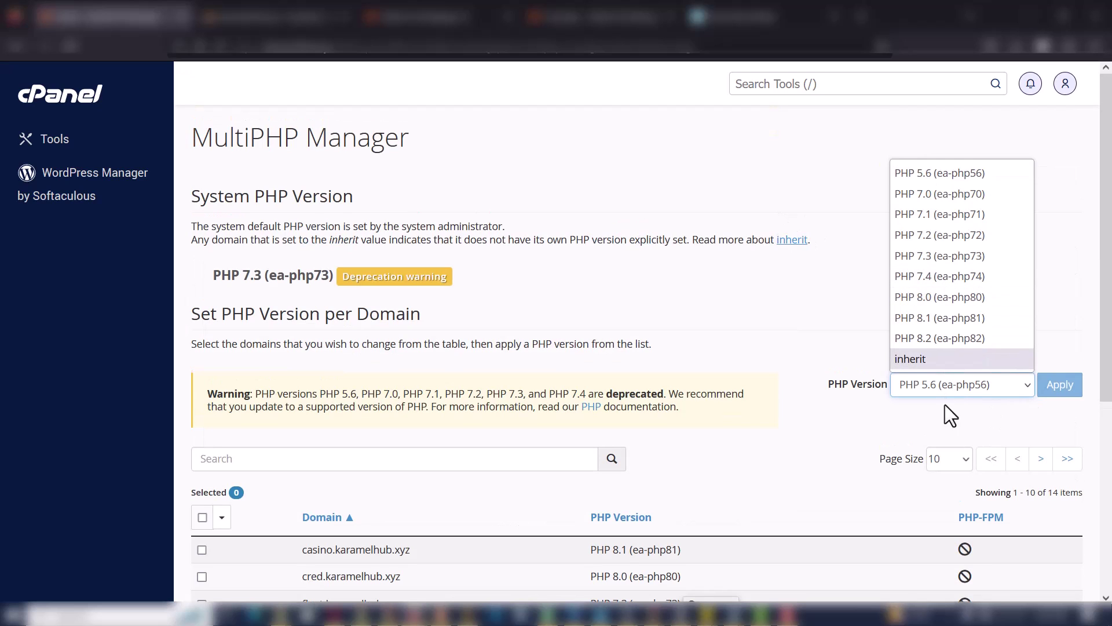
{"action": "left_click", "coordinate": [802, 346]}
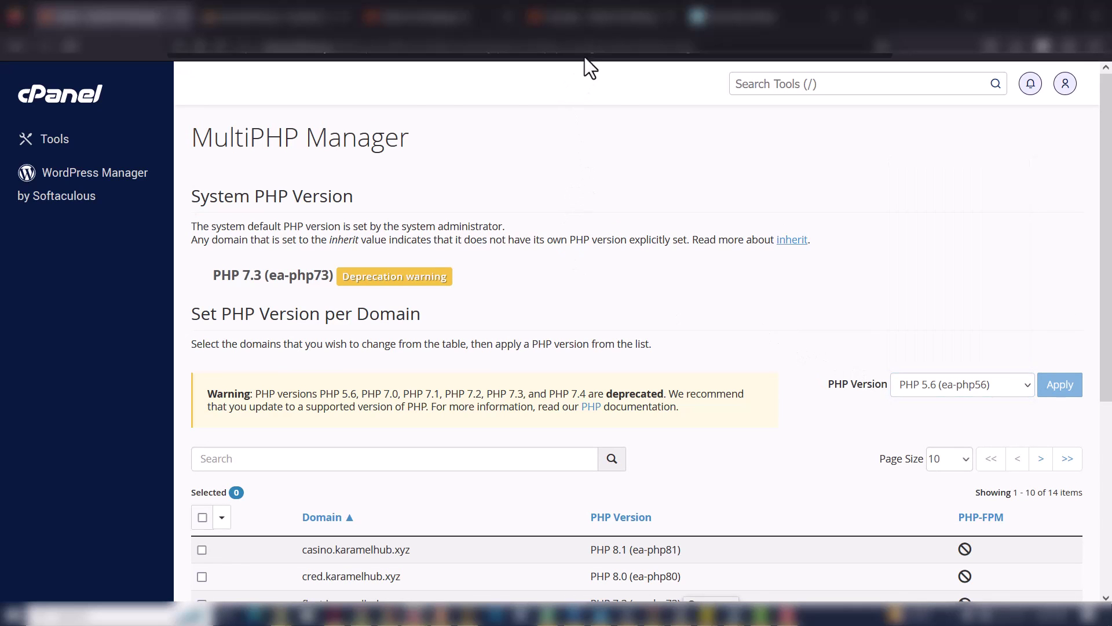
{"action": "left_click", "coordinate": [591, 18]}
{"action": "left_click", "coordinate": [753, 17]}
{"action": "scroll", "coordinate": [501, 202], "scroll_direction": "down", "scroll_amount": 10}
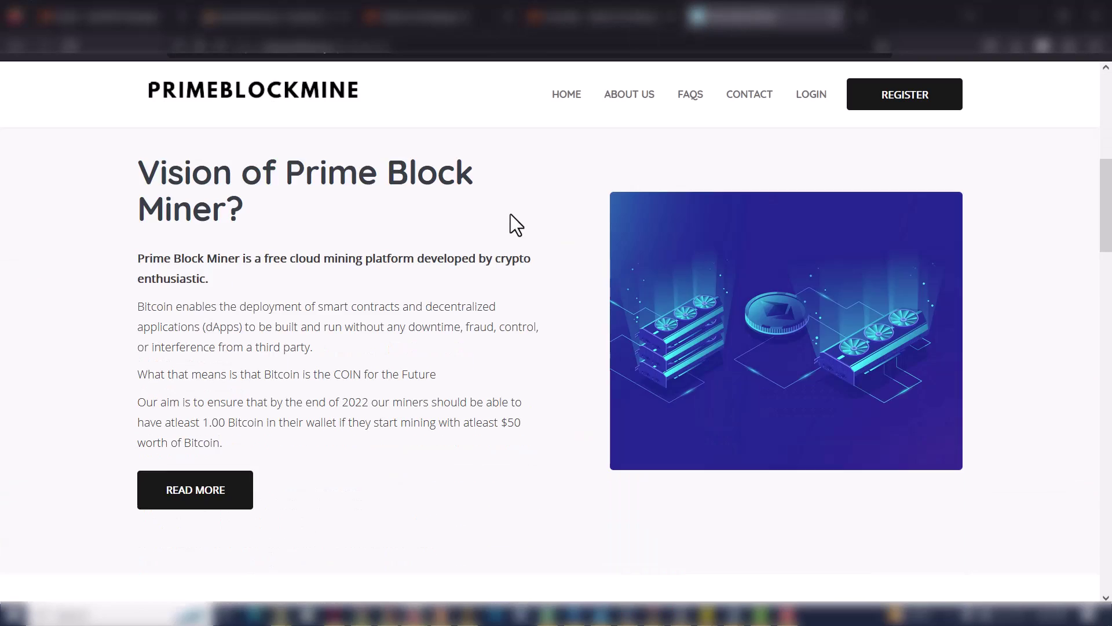
{"action": "scroll", "coordinate": [519, 237], "scroll_direction": "up", "scroll_amount": 10}
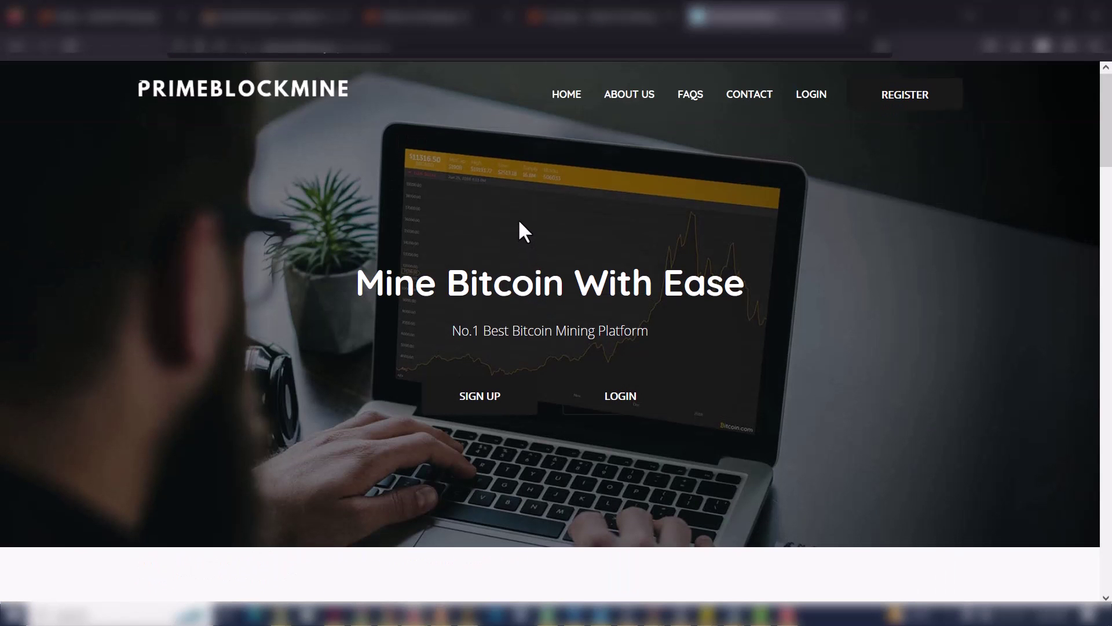
{"action": "left_click_drag", "start_coordinate": [344, 291], "coordinate": [787, 269]}
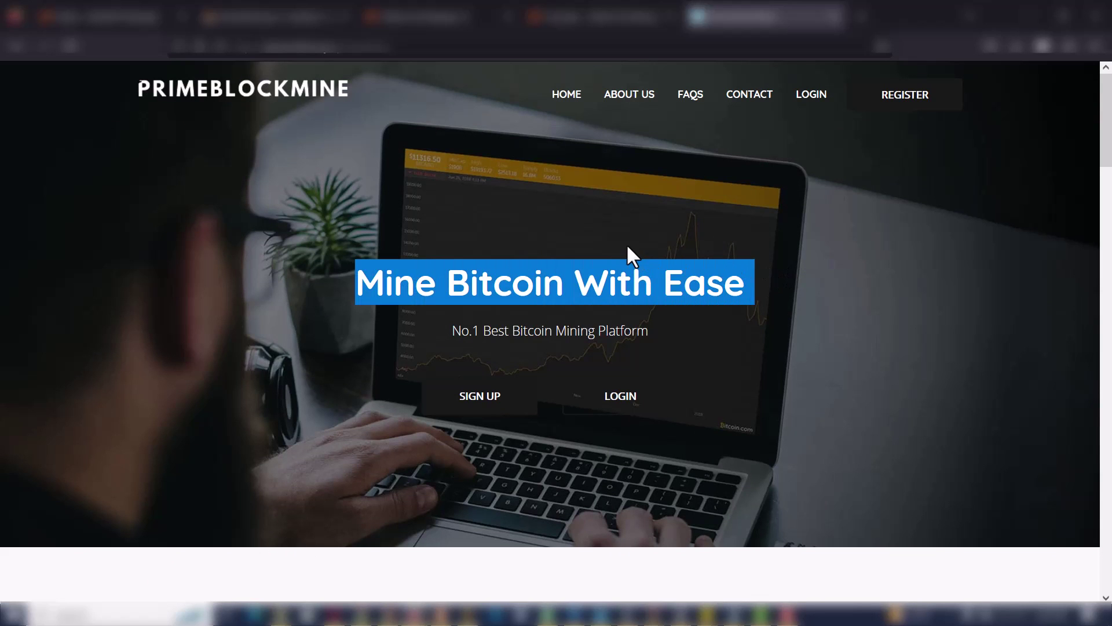
{"action": "scroll", "coordinate": [572, 220], "scroll_direction": "down", "scroll_amount": 4}
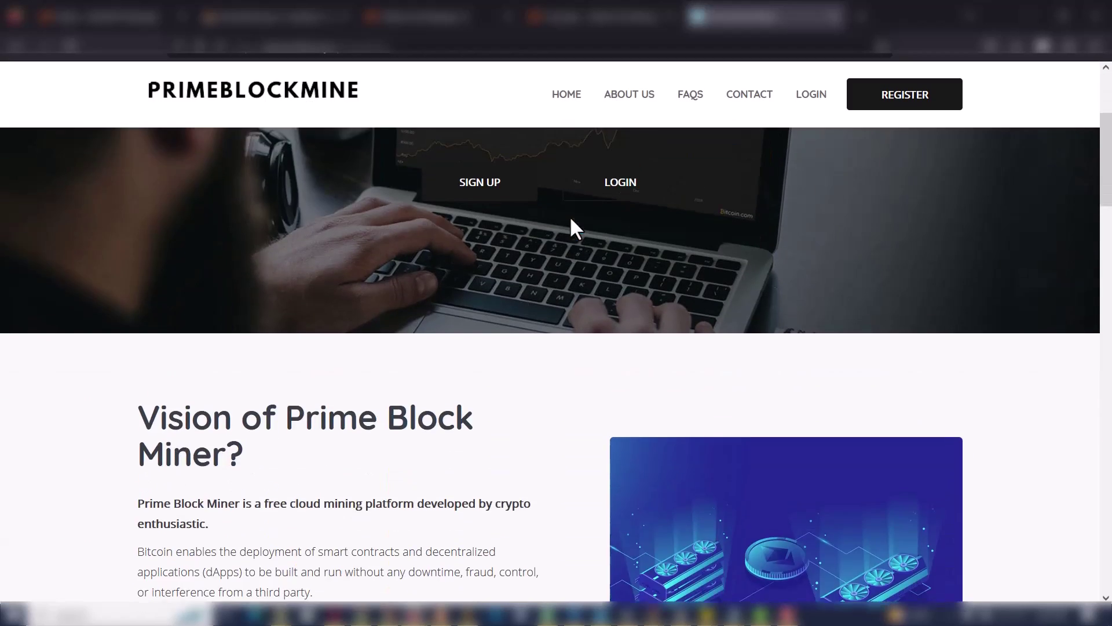
{"action": "scroll", "coordinate": [572, 220], "scroll_direction": "up", "scroll_amount": 4}
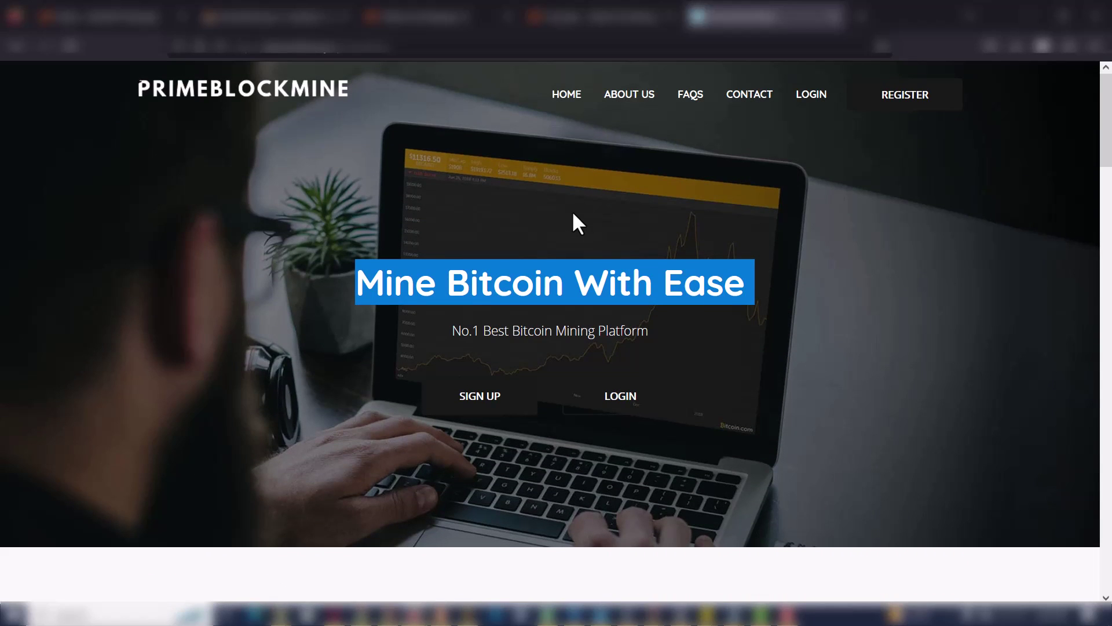
{"action": "scroll", "coordinate": [572, 214], "scroll_direction": "down", "scroll_amount": 4}
{"action": "scroll", "coordinate": [574, 216], "scroll_direction": "up", "scroll_amount": 4}
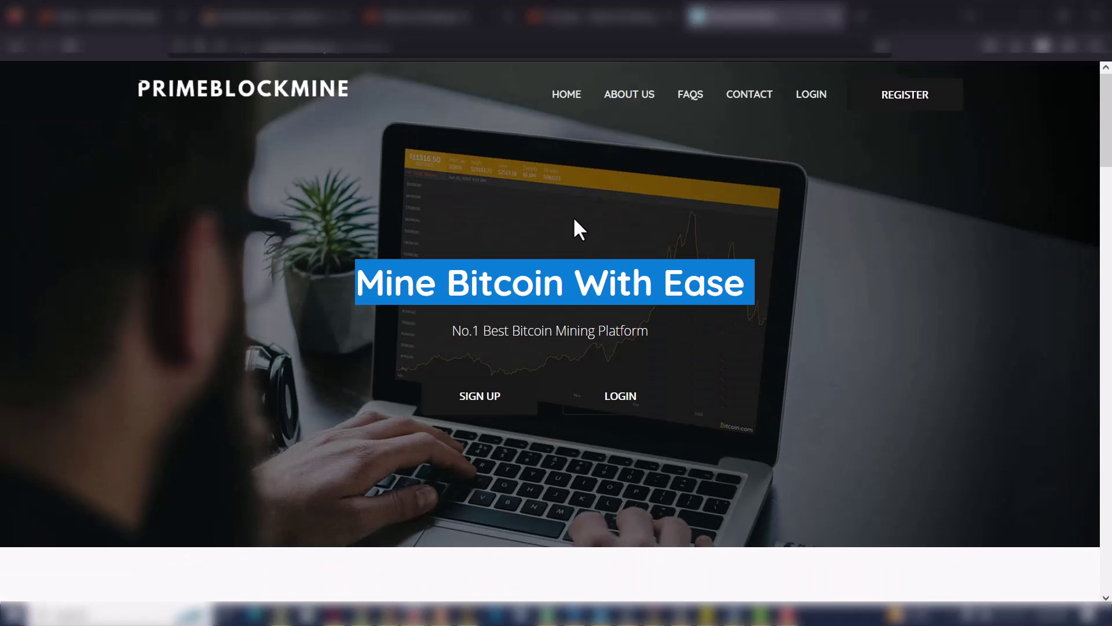
{"action": "left_click", "coordinate": [575, 222]}
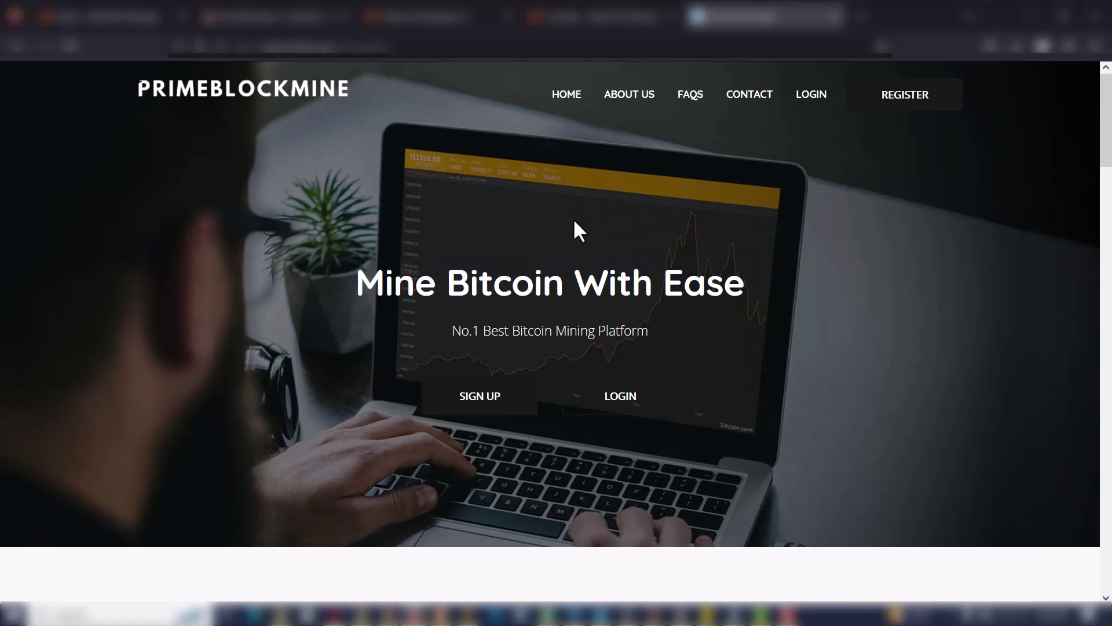
{"action": "left_click_drag", "start_coordinate": [355, 290], "coordinate": [745, 287]}
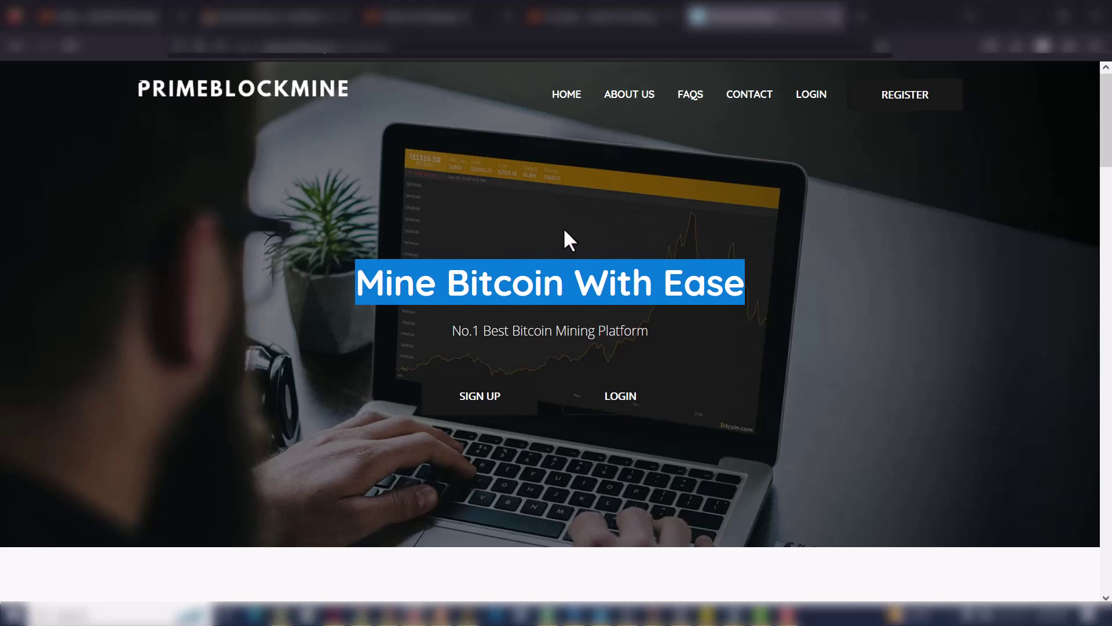